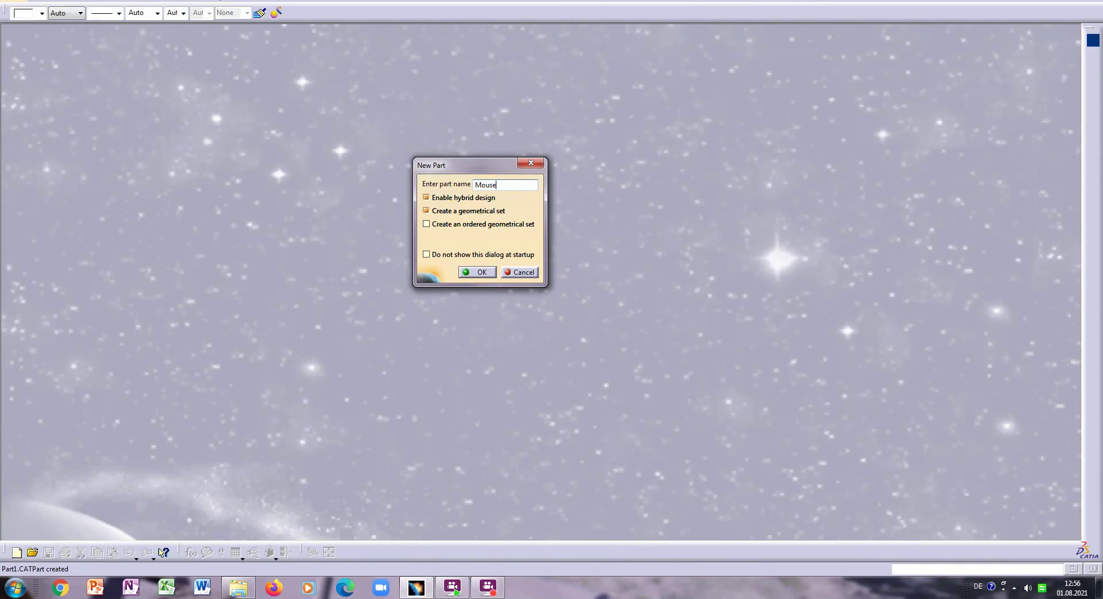
- Create the new part with the name Mouse and rename its geometrical set to Upper_surface
click(477, 272)
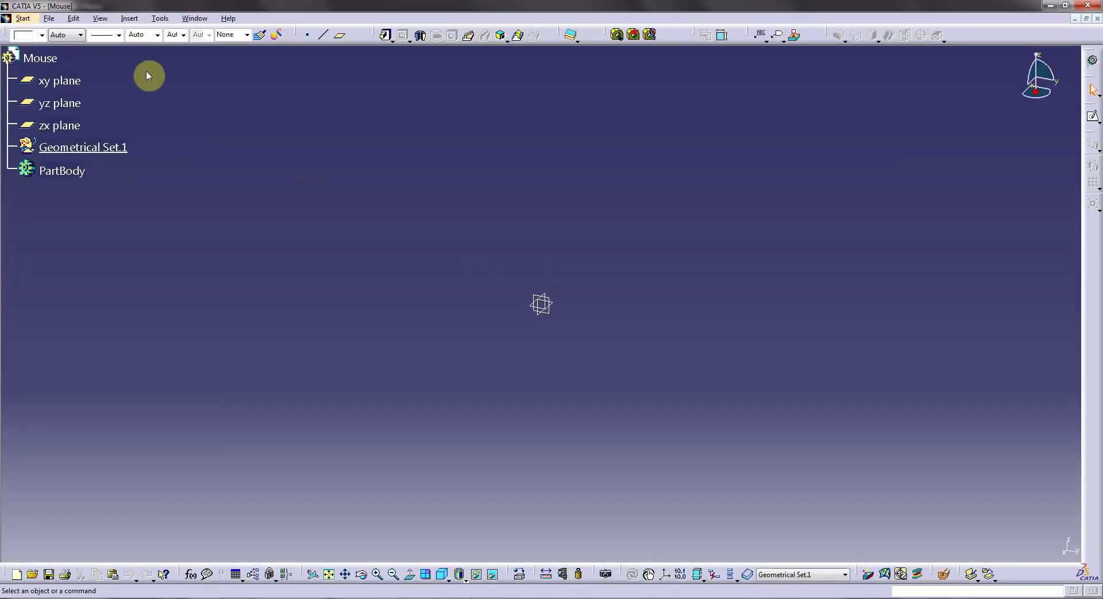
right_click(57, 147)
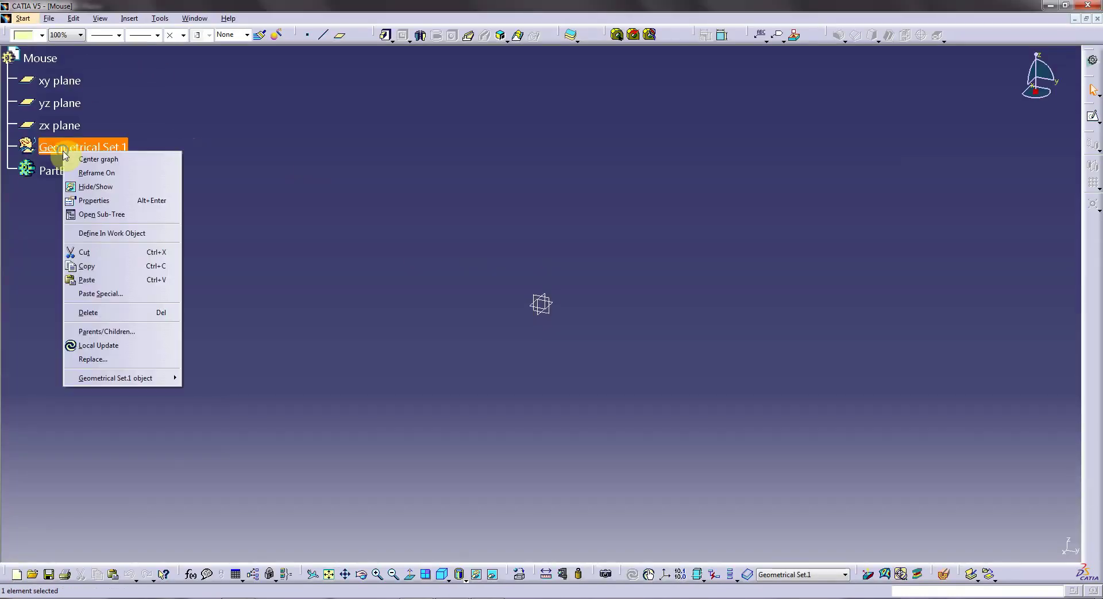
click(99, 201)
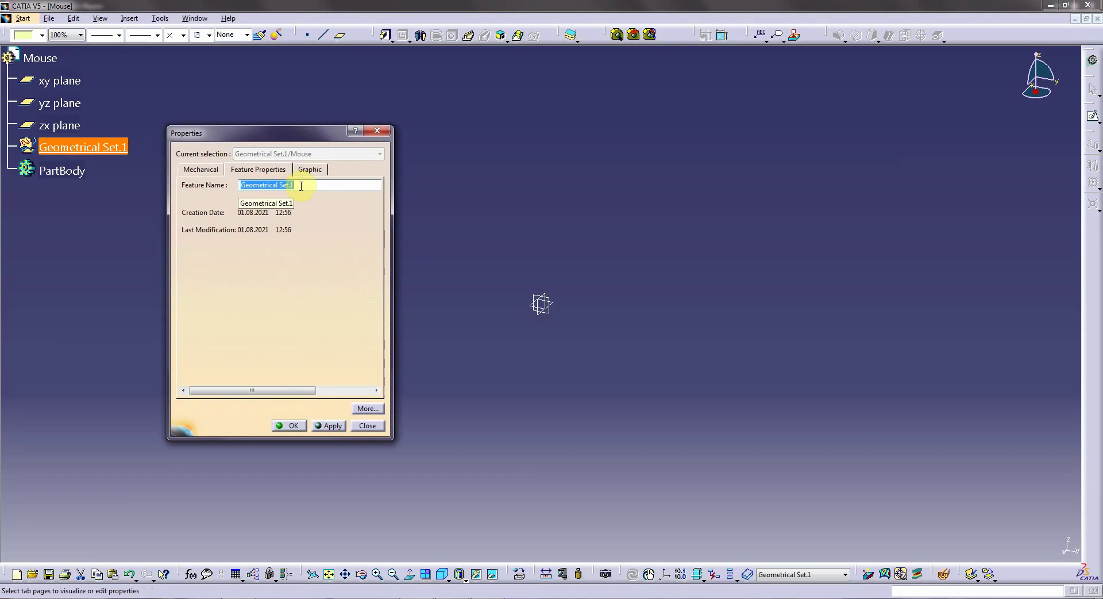
text(Upper_surface)
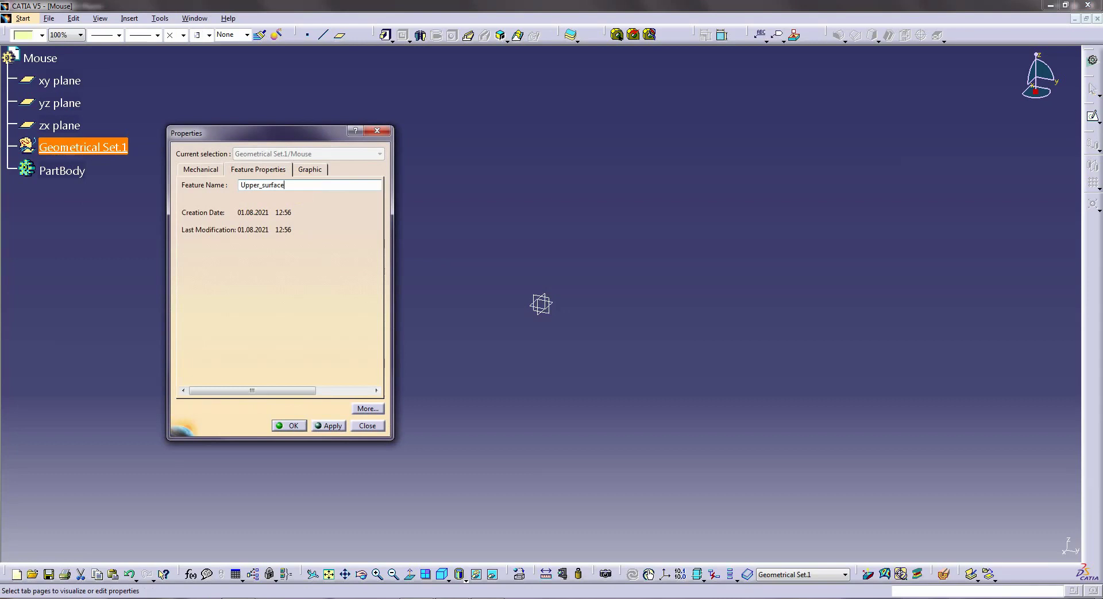
click(293, 423)
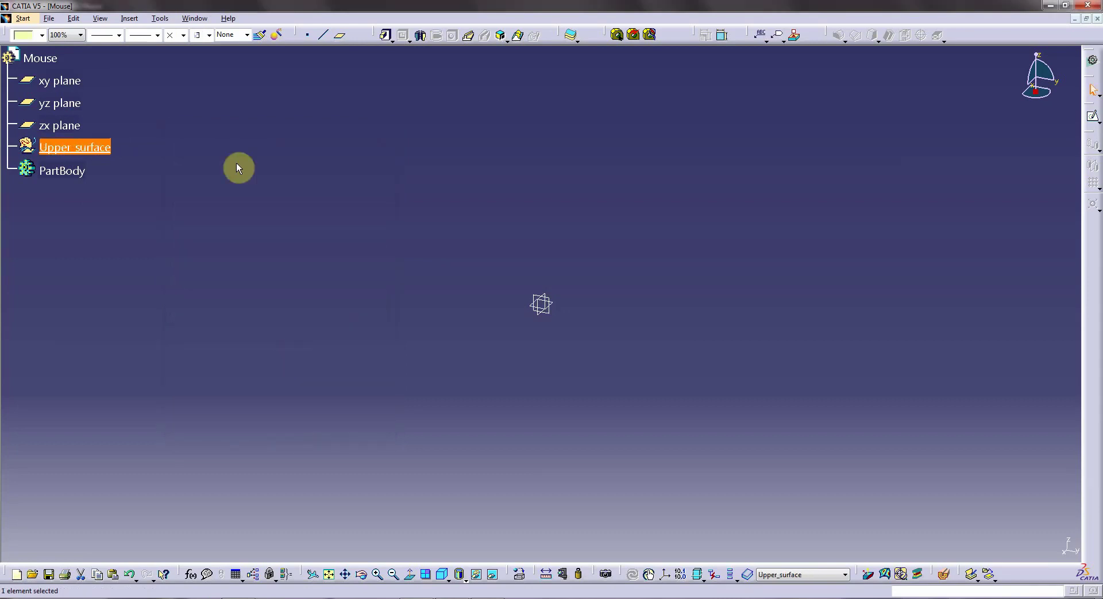
click(206, 143)
- Insert a geometrical set named Middle_recess under the Mouse part
click(130, 18)
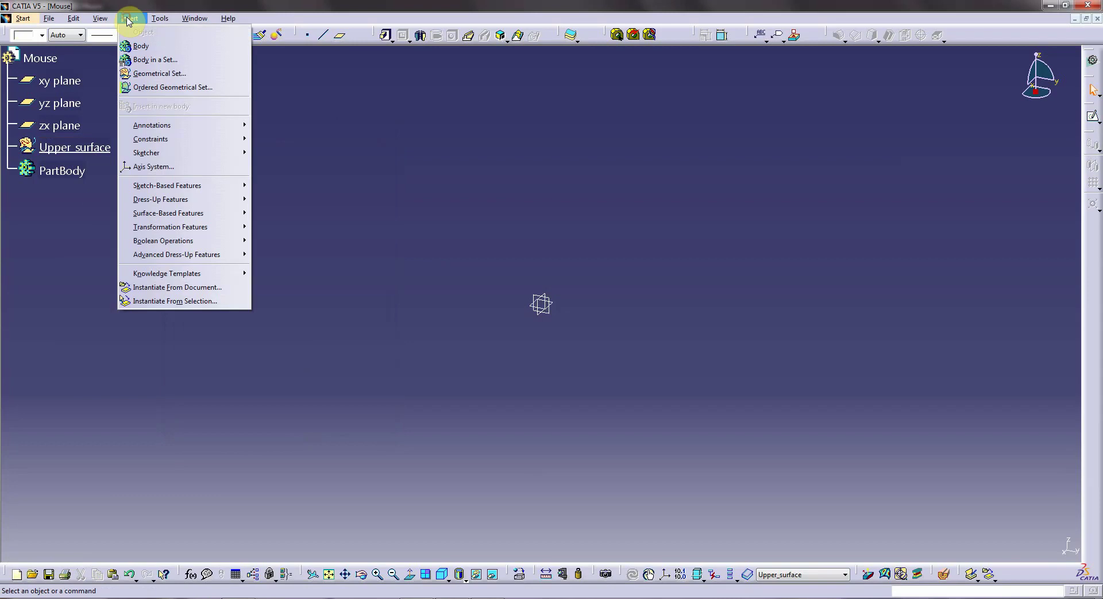
click(150, 73)
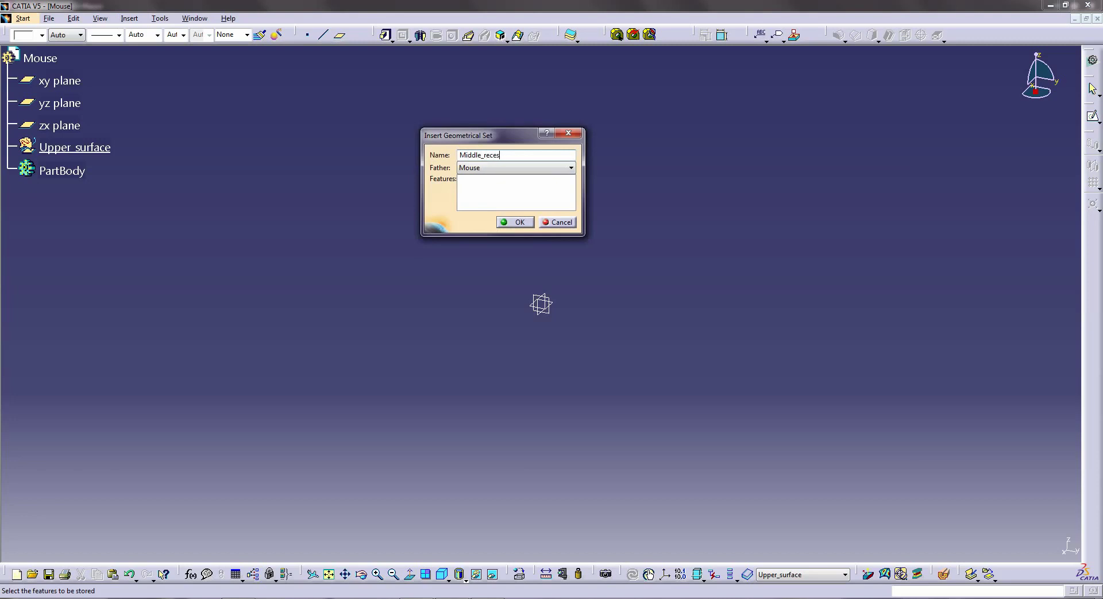
click(516, 222)
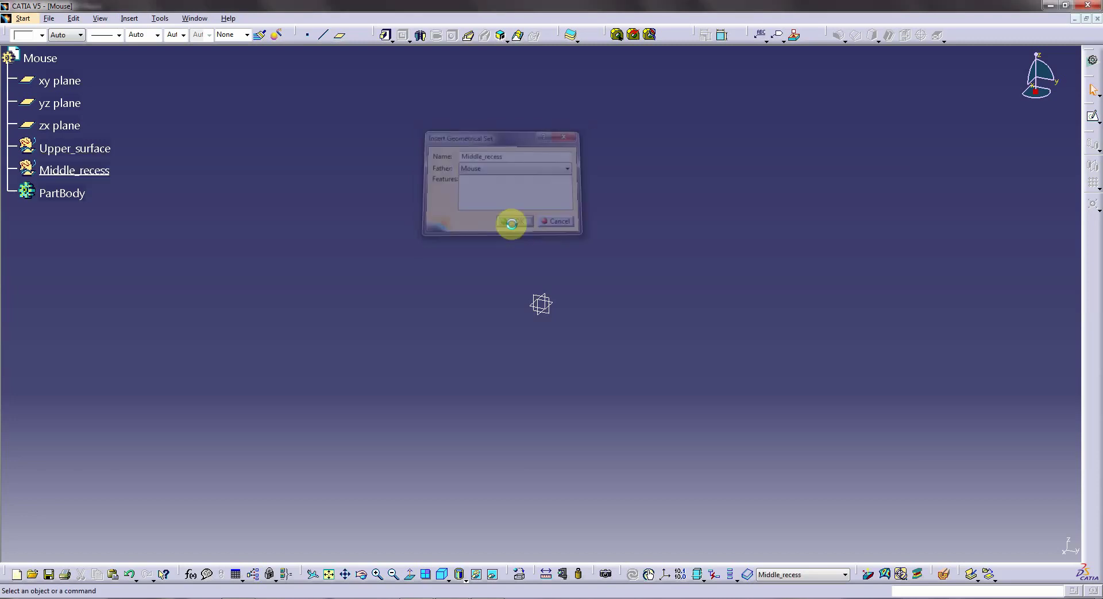
- Insert a geometrical set named Sidewise_recess under the Mouse part
click(130, 19)
click(152, 74)
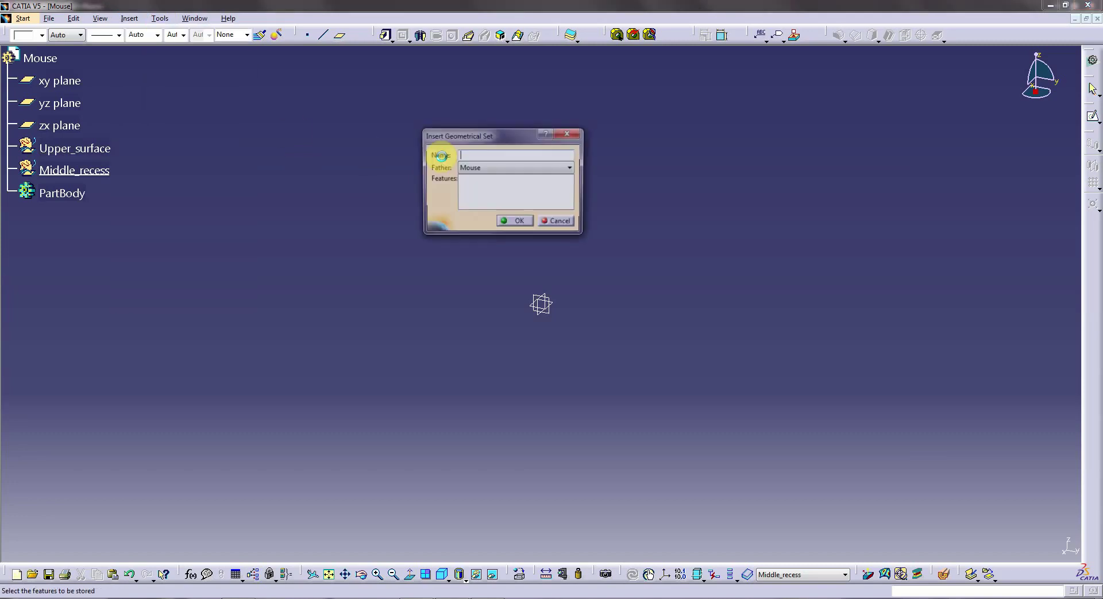
click(481, 169)
click(477, 177)
text(Sidewise_recess)
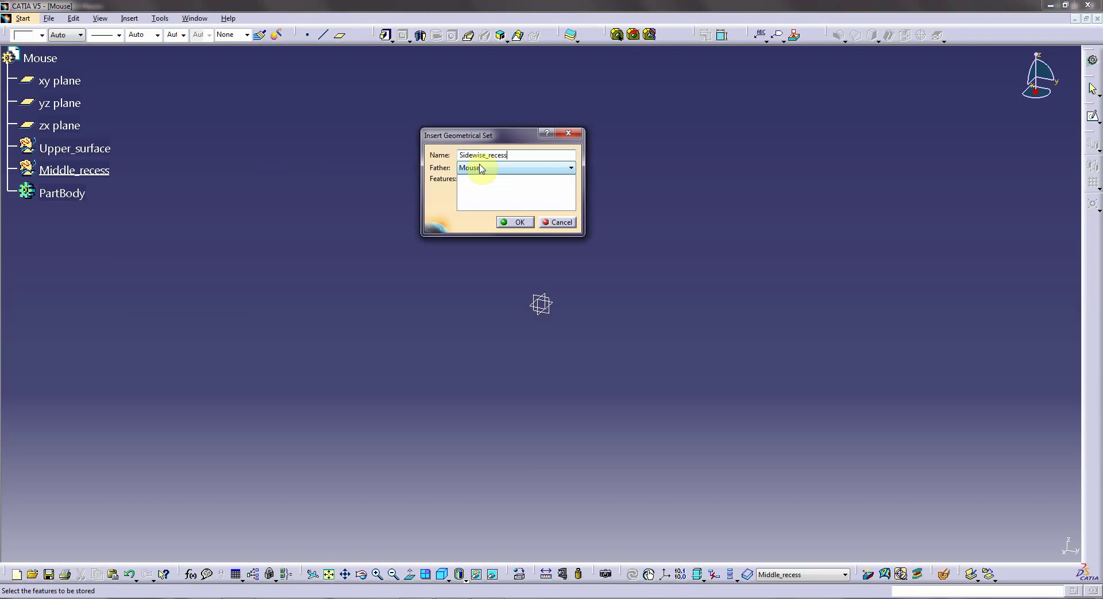
click(510, 225)
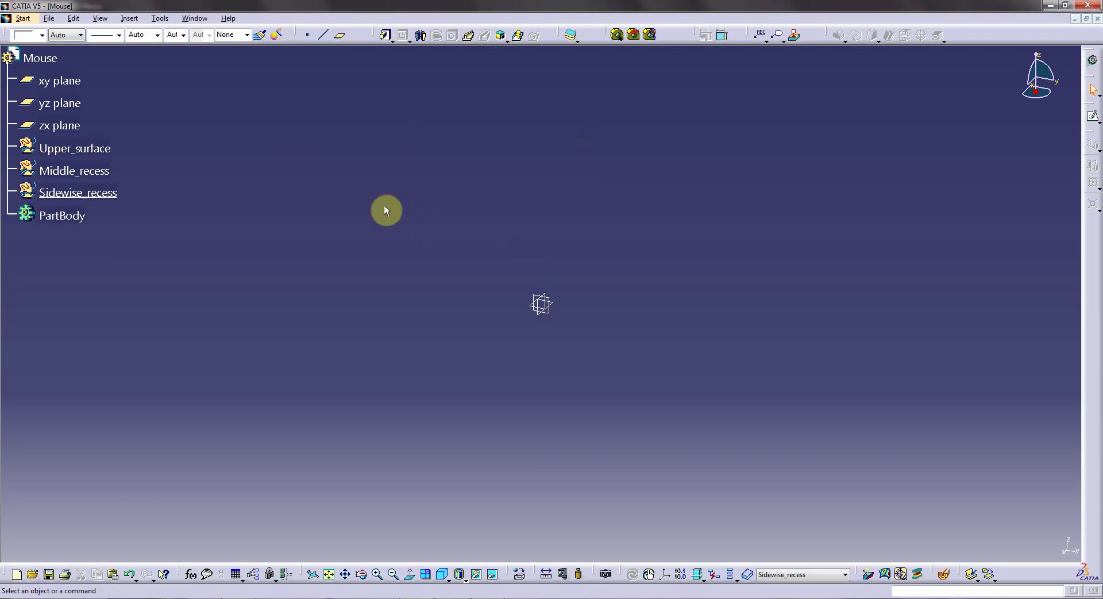
- Insert a geometrical set named Interface under the Mouse part
click(130, 19)
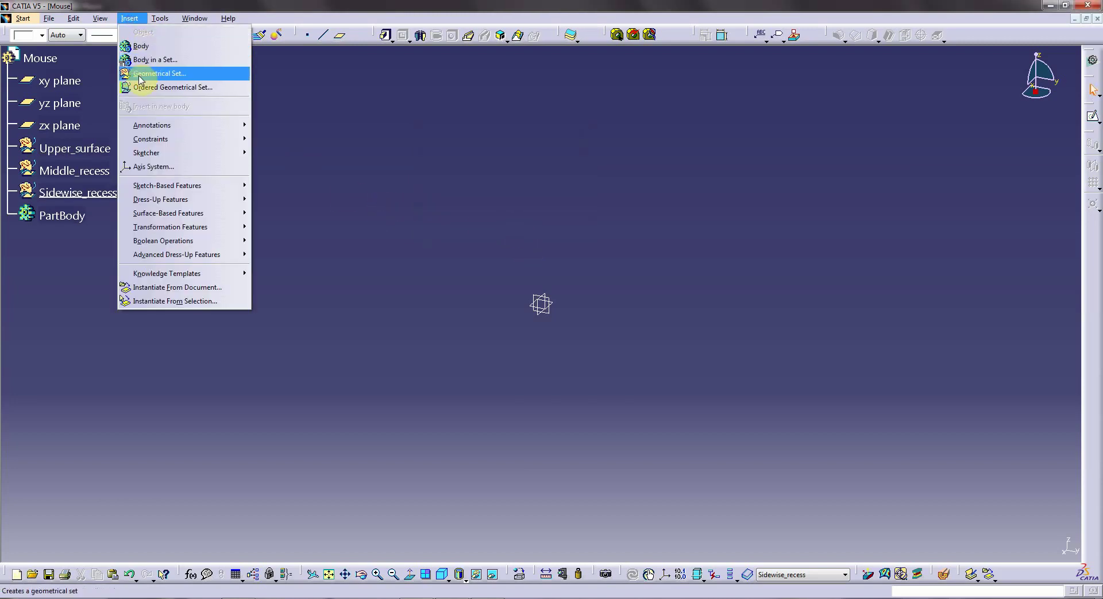
click(146, 71)
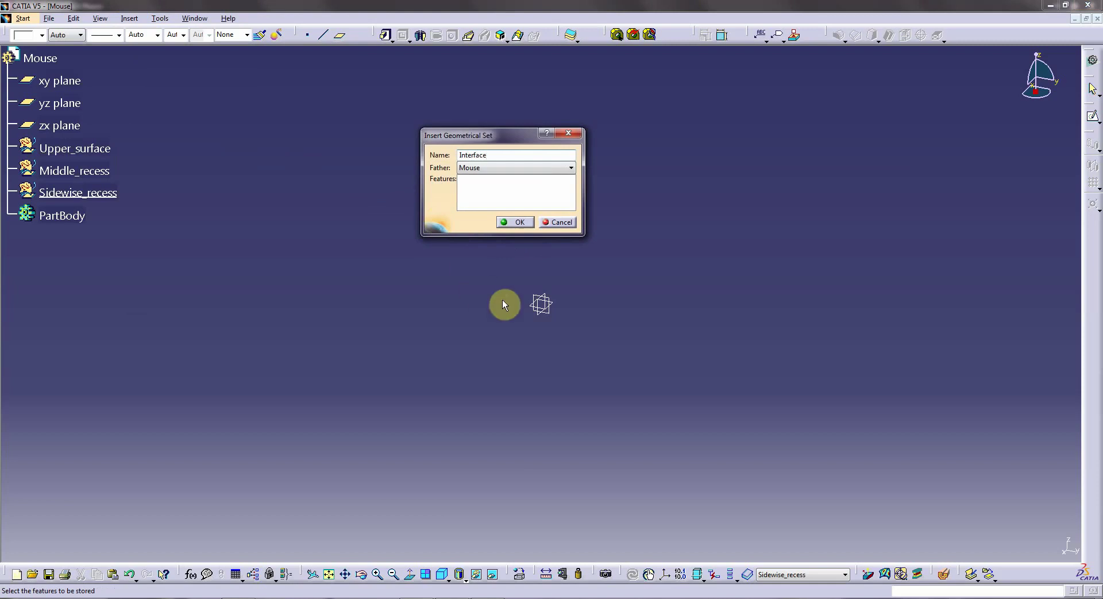
click(520, 224)
- Rename the PartBody to Mouse_body and define it as the in-work object
right_click(65, 237)
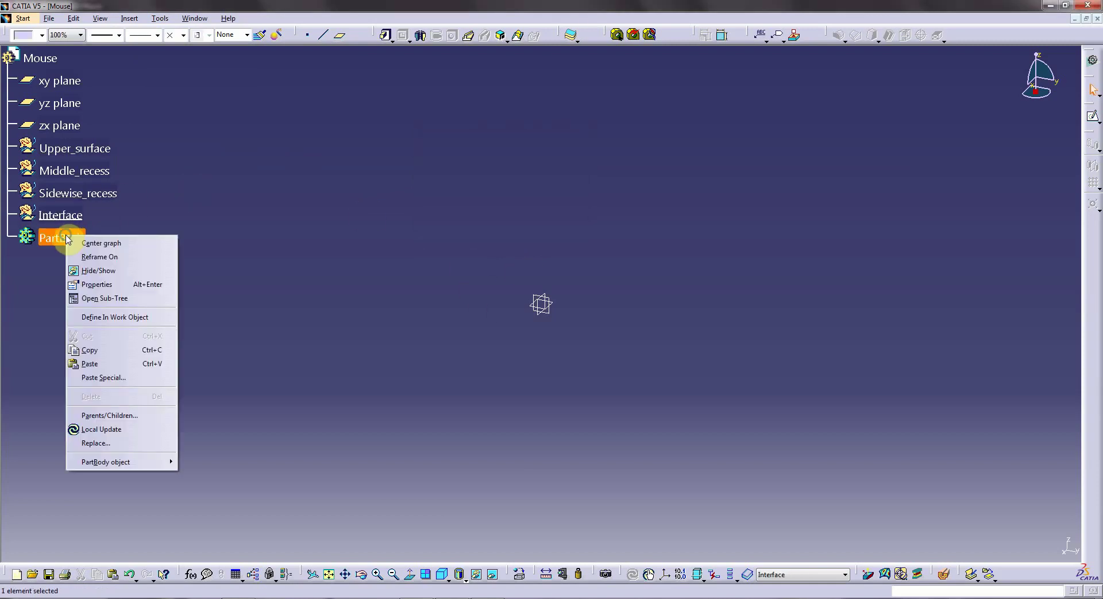
click(94, 291)
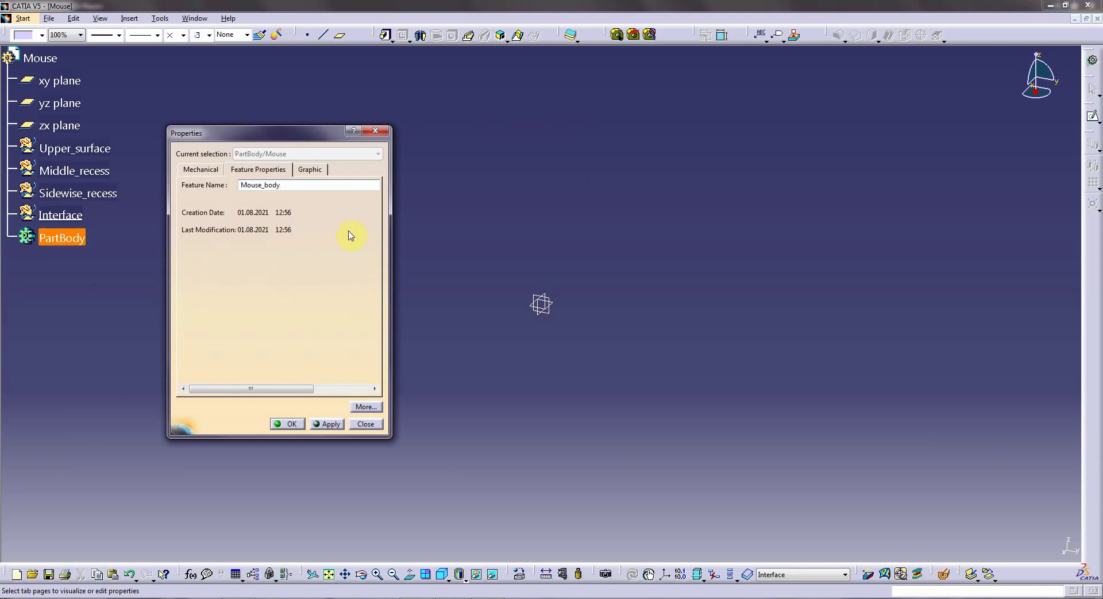
click(289, 424)
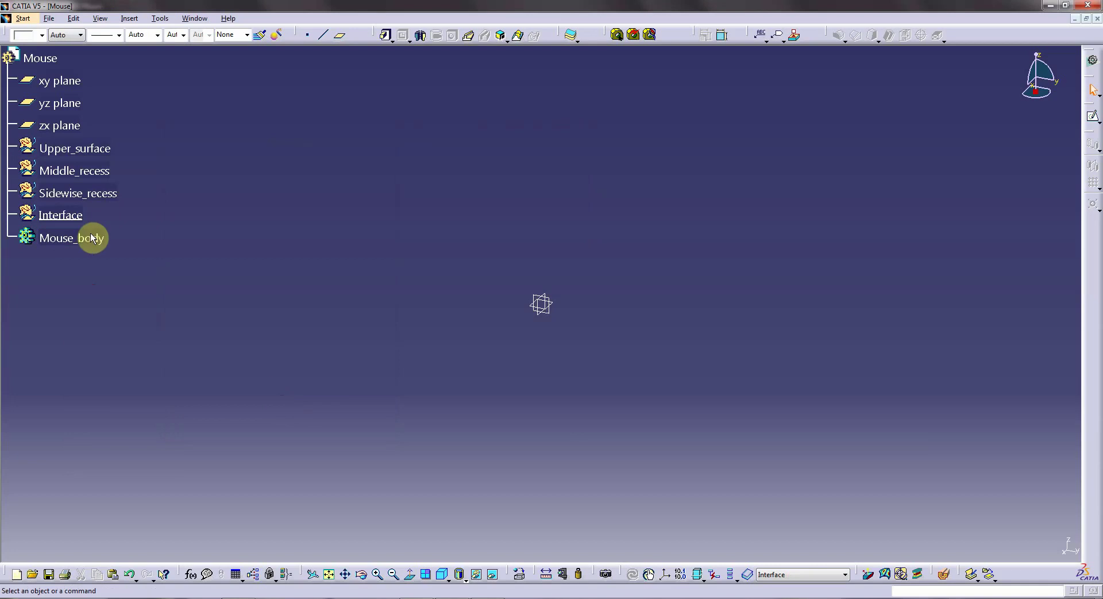
right_click(65, 247)
click(98, 319)
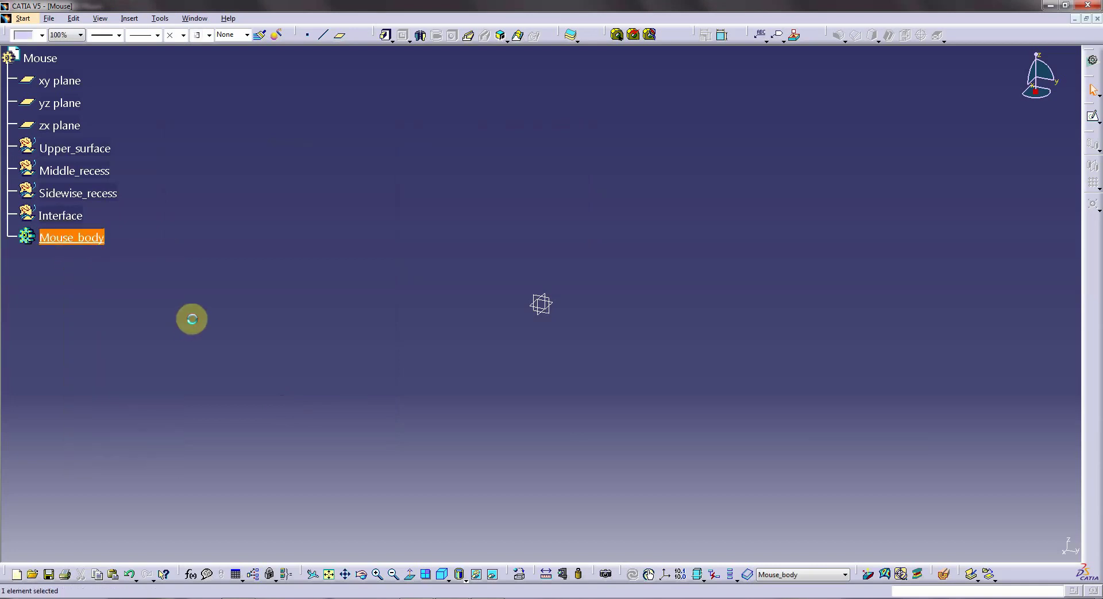
- Start a sketch on the xy plane and draw a vertical axis line through the origin, longer above it than below
click(1091, 118)
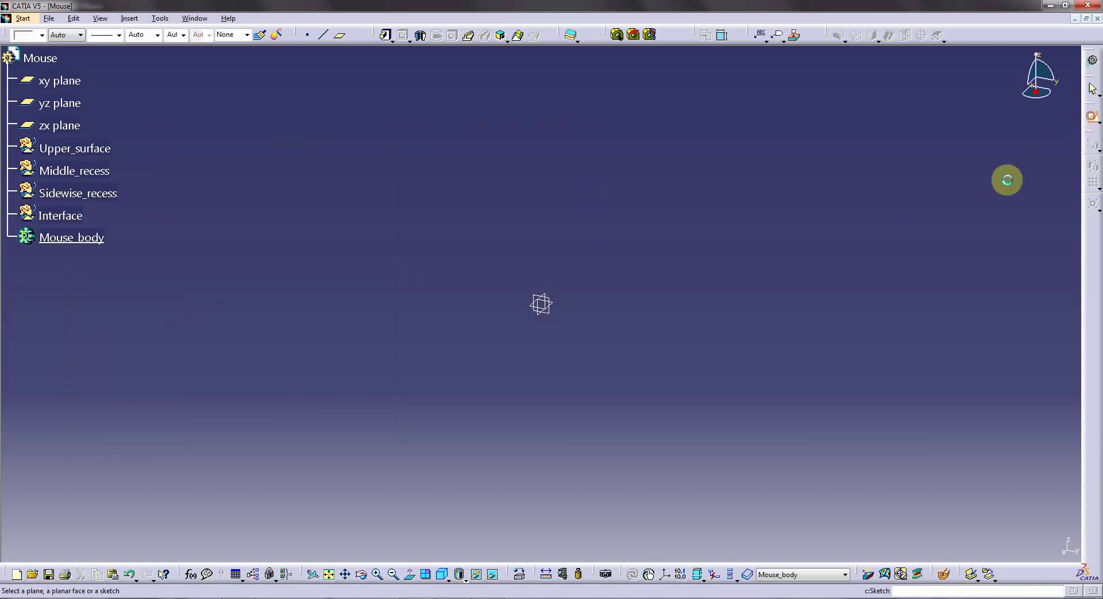
click(558, 304)
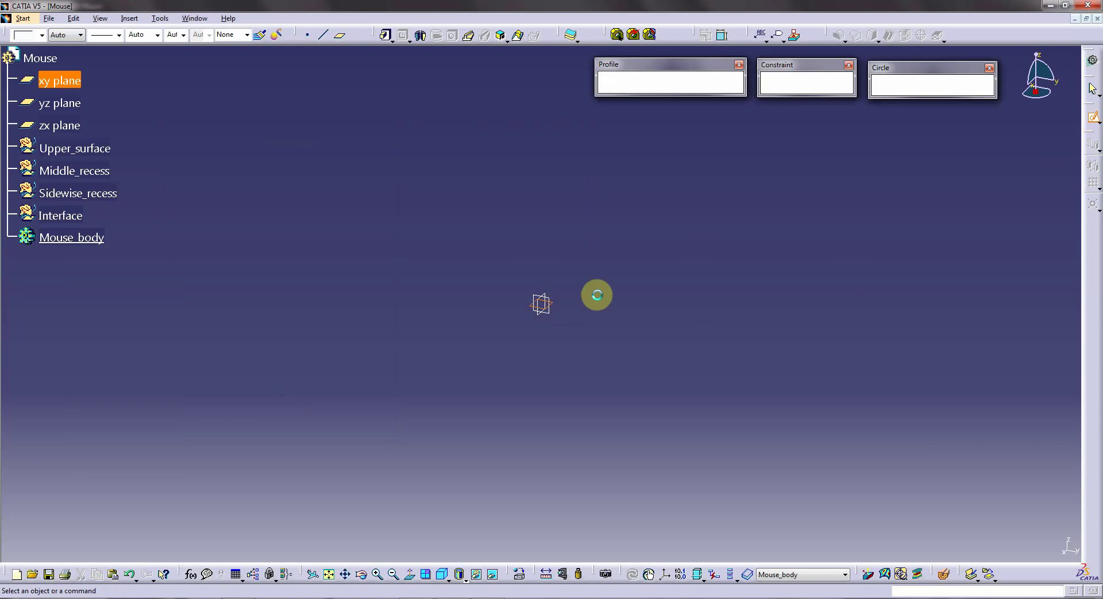
click(717, 84)
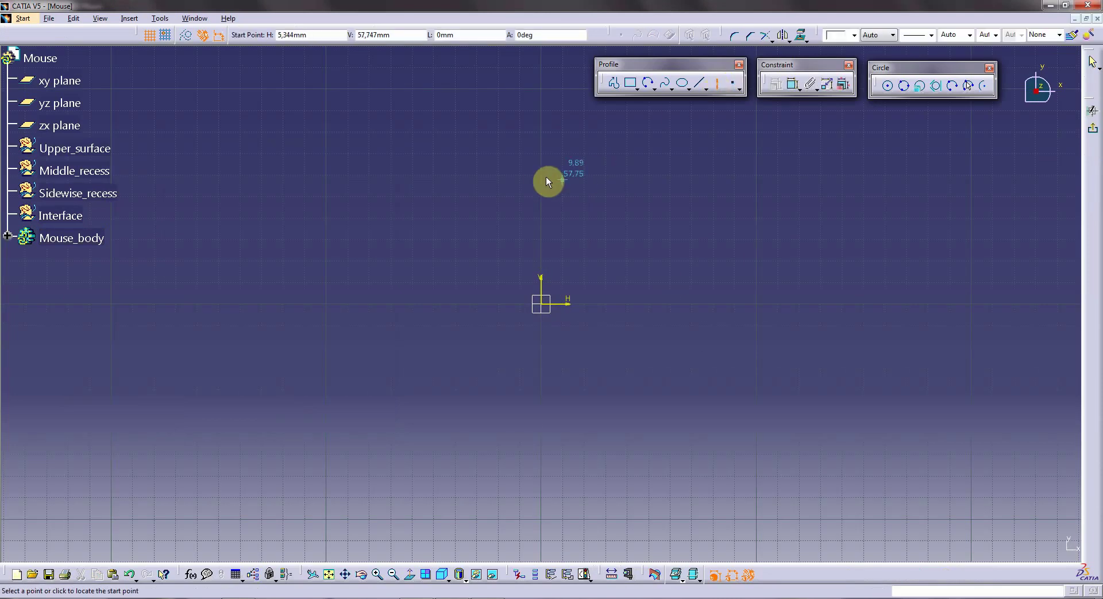
click(540, 171)
click(541, 362)
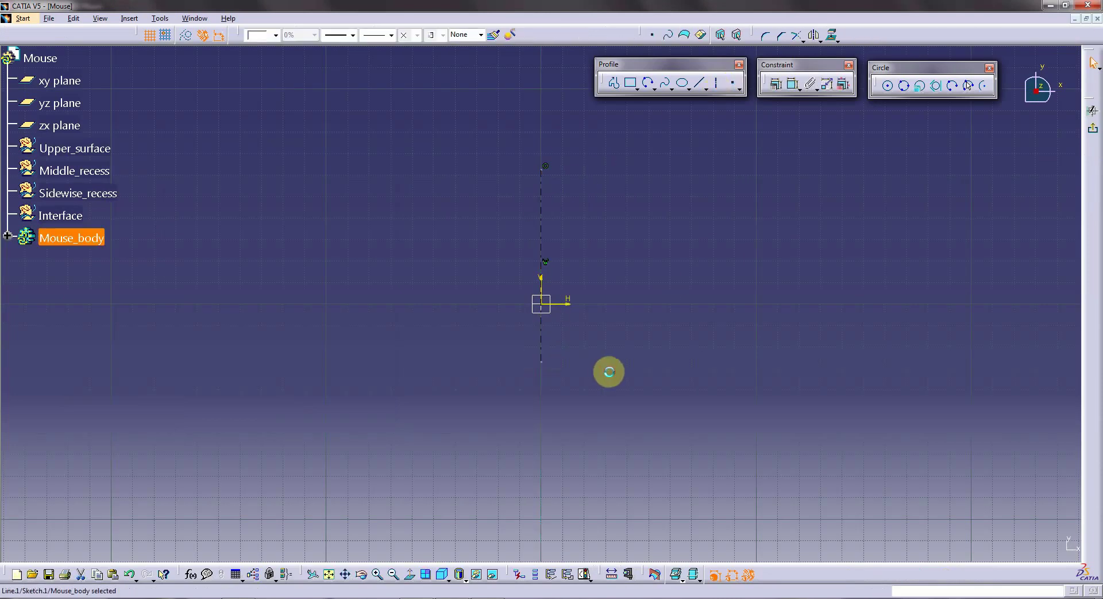
- Draw a horizontal axis line through the origin, extending further on the negative side than on the positive side
click(716, 86)
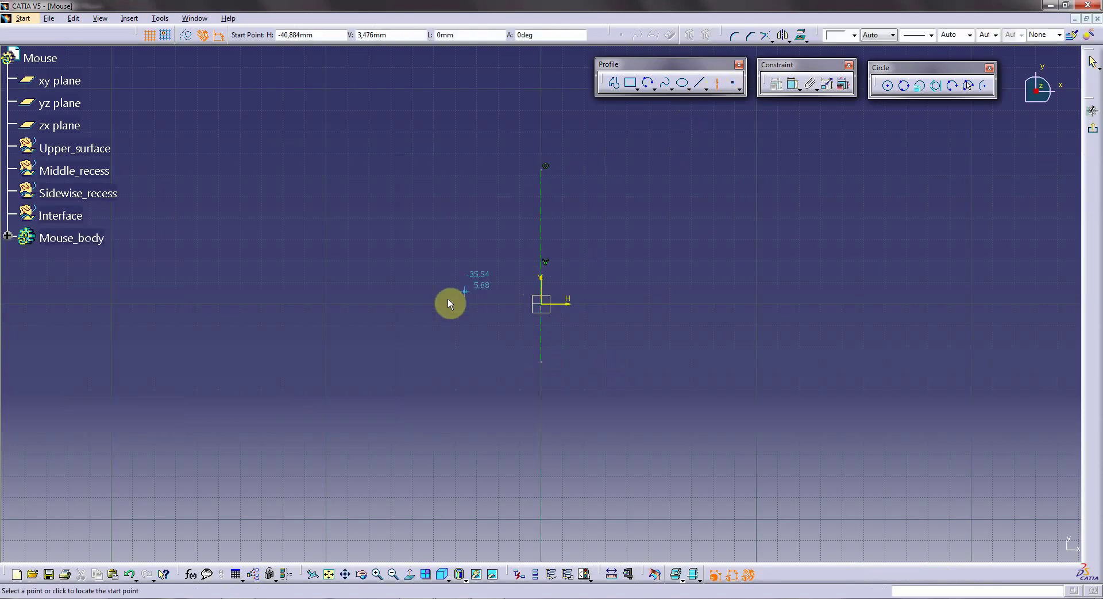
click(413, 304)
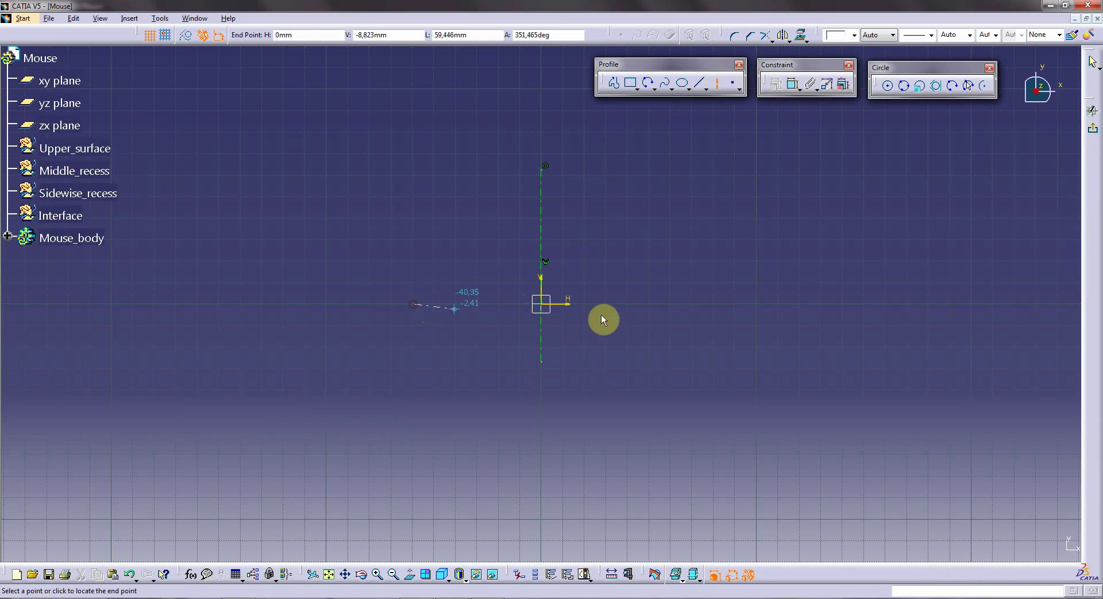
click(629, 304)
- Draw a profile from the origin: a line about 32 mm up the vertical axis, continued by a three-point arc towards negative H
mouse_move(652, 365)
middle_down()
mouse_move(628, 389)
mouse_move(645, 310)
mouse_move(615, 313)
mouse_move(684, 233)
middle_up()
click(614, 83)
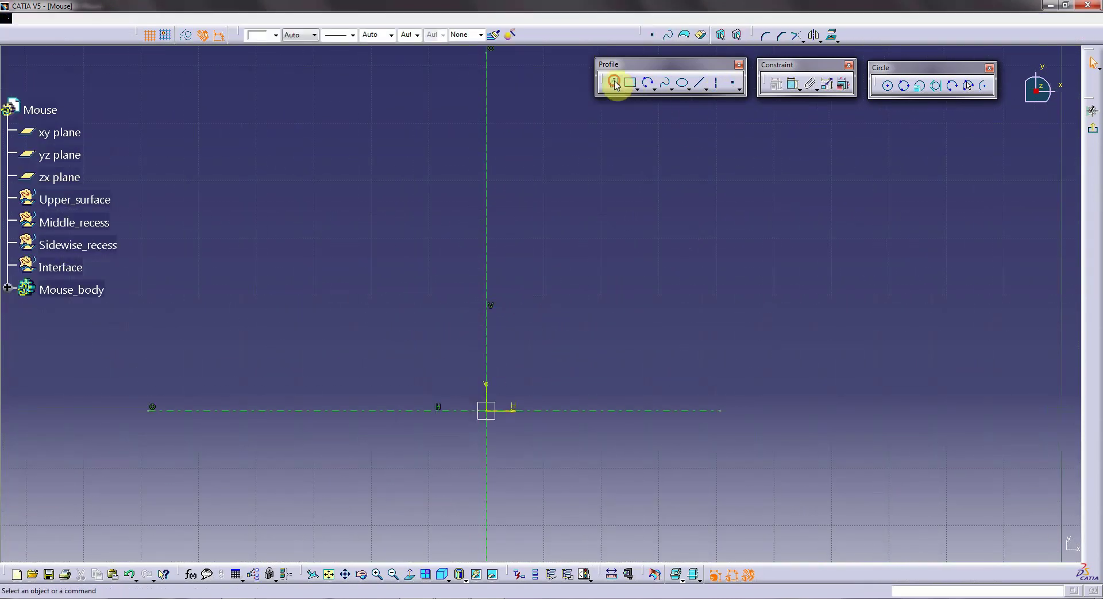
click(487, 411)
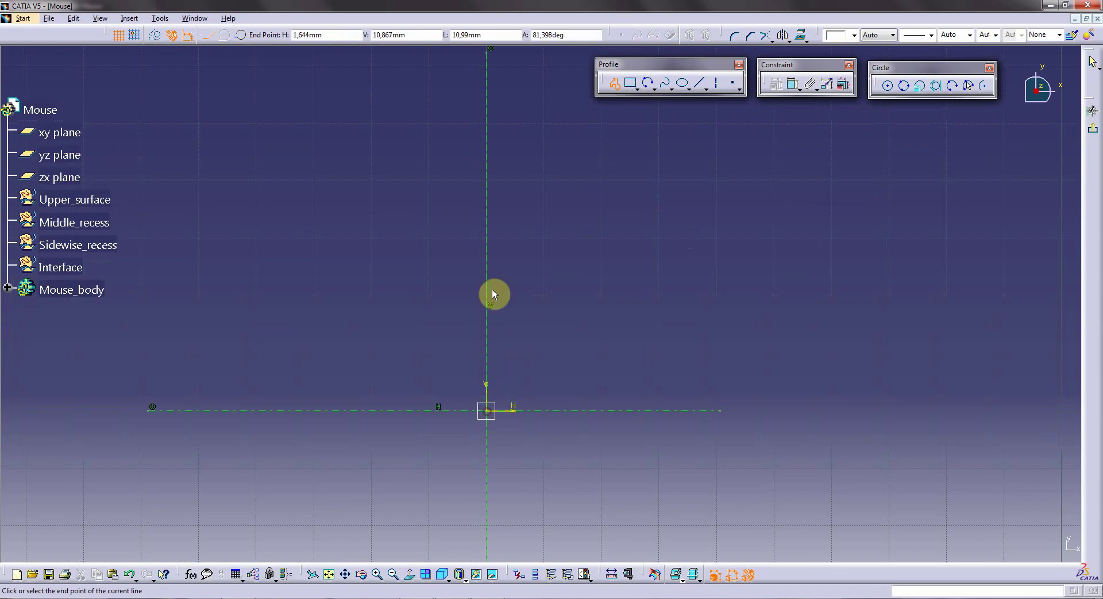
click(486, 224)
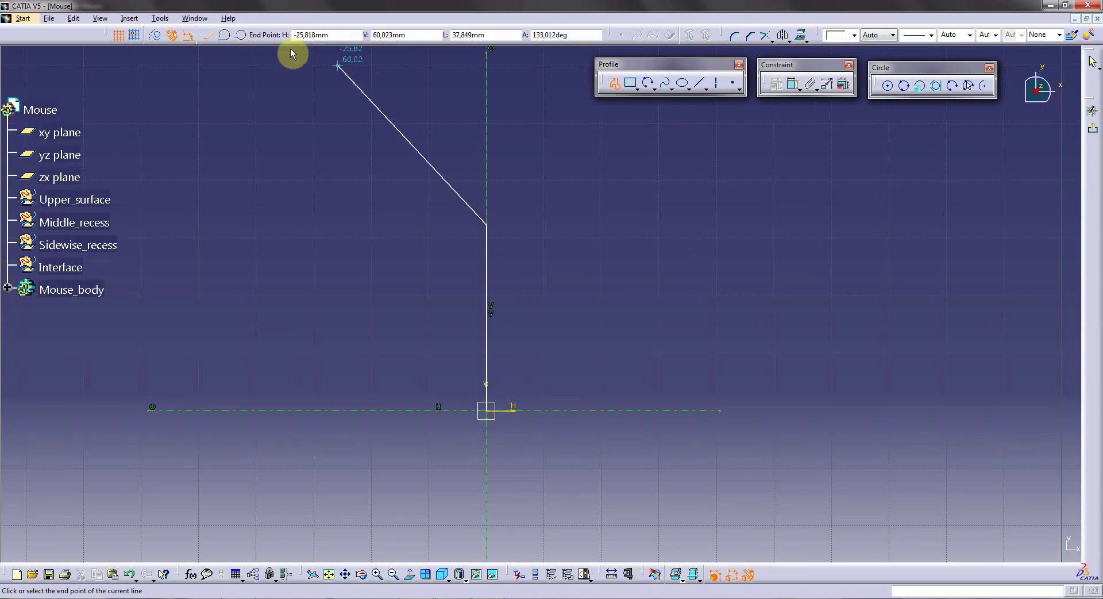
click(240, 35)
click(426, 208)
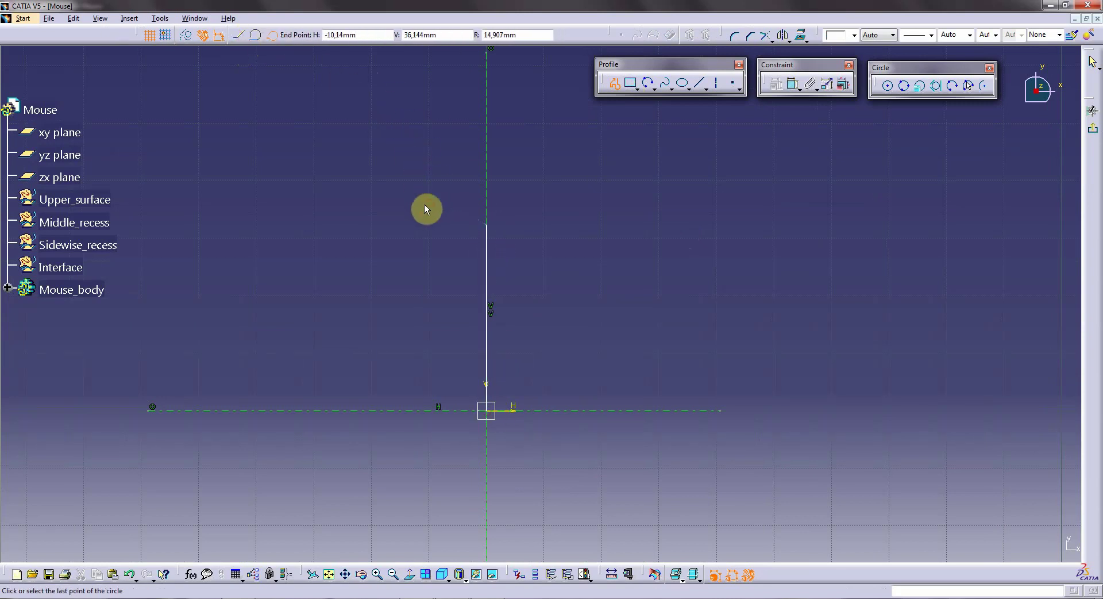
click(391, 232)
key(Escape)
click(623, 248)
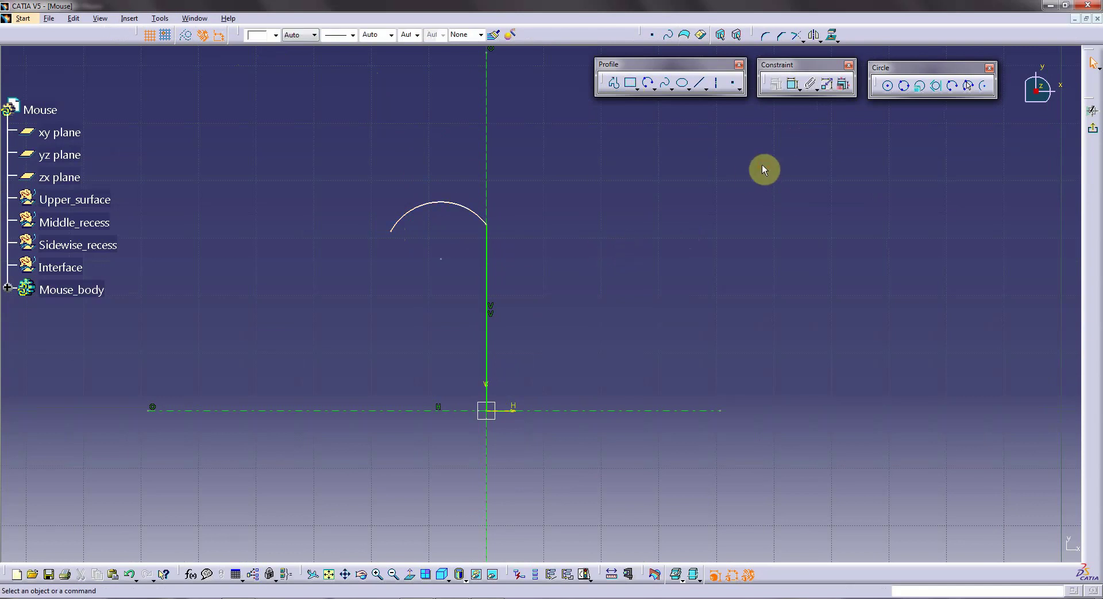
- Constrain the arc's centre point to be coincident with the vertical axis
click(794, 85)
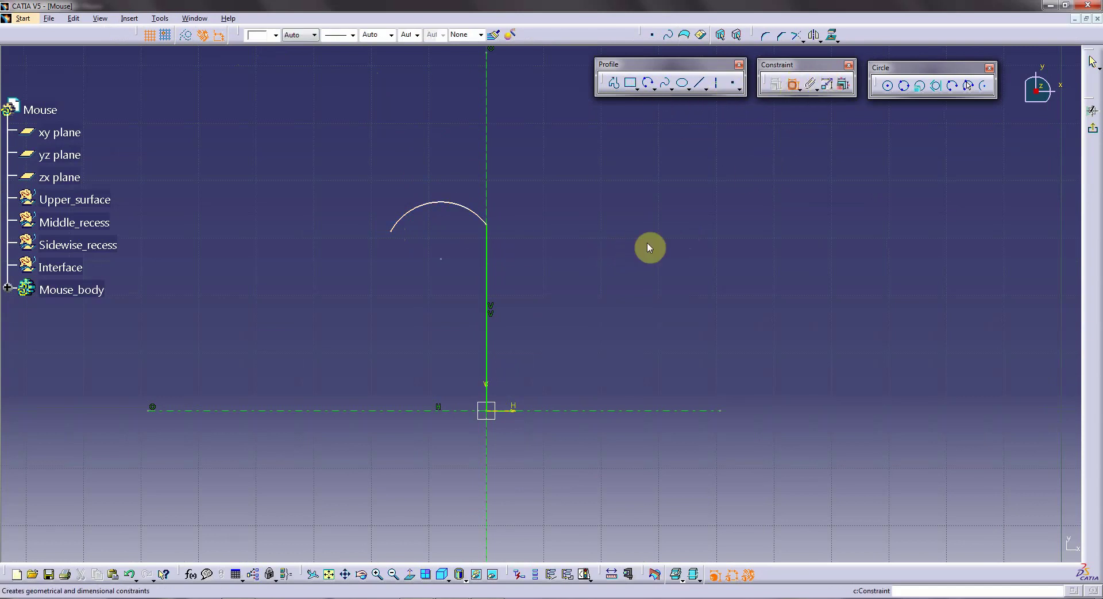
click(441, 259)
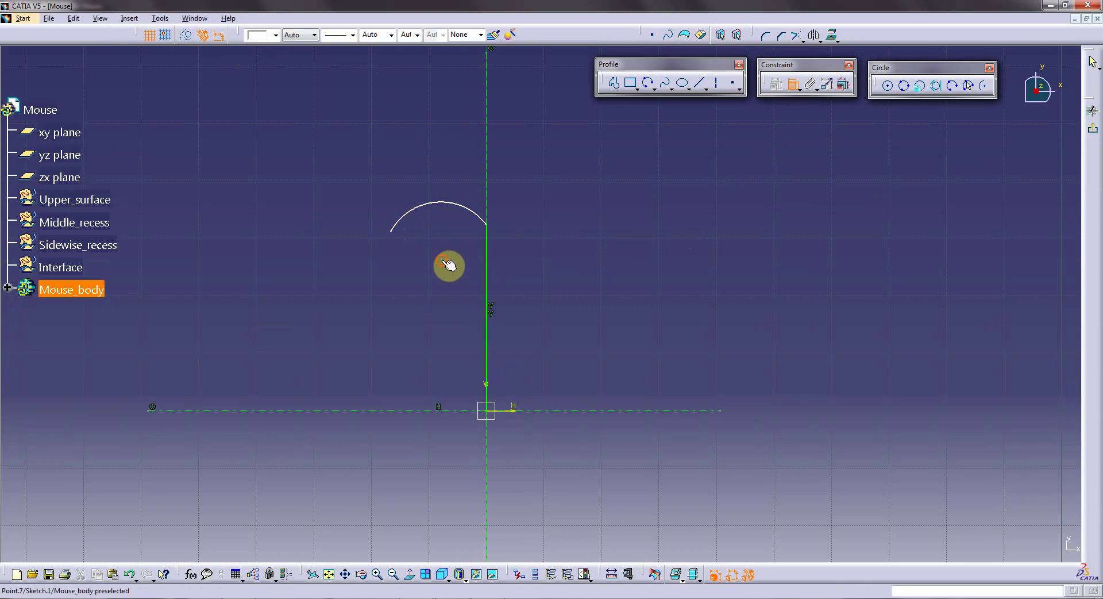
click(492, 205)
right_click(472, 310)
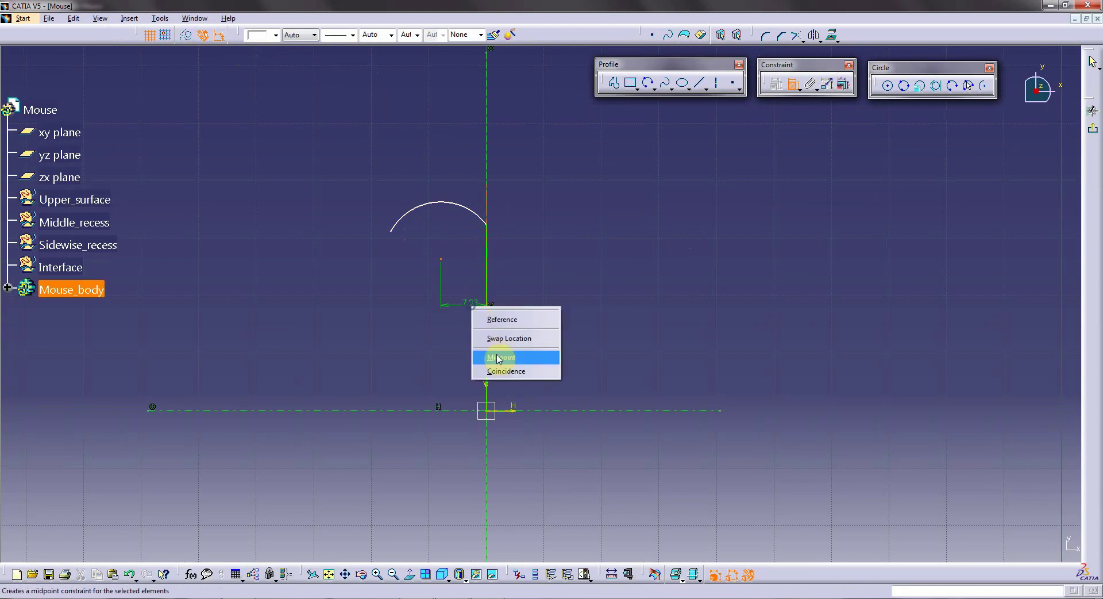
click(505, 371)
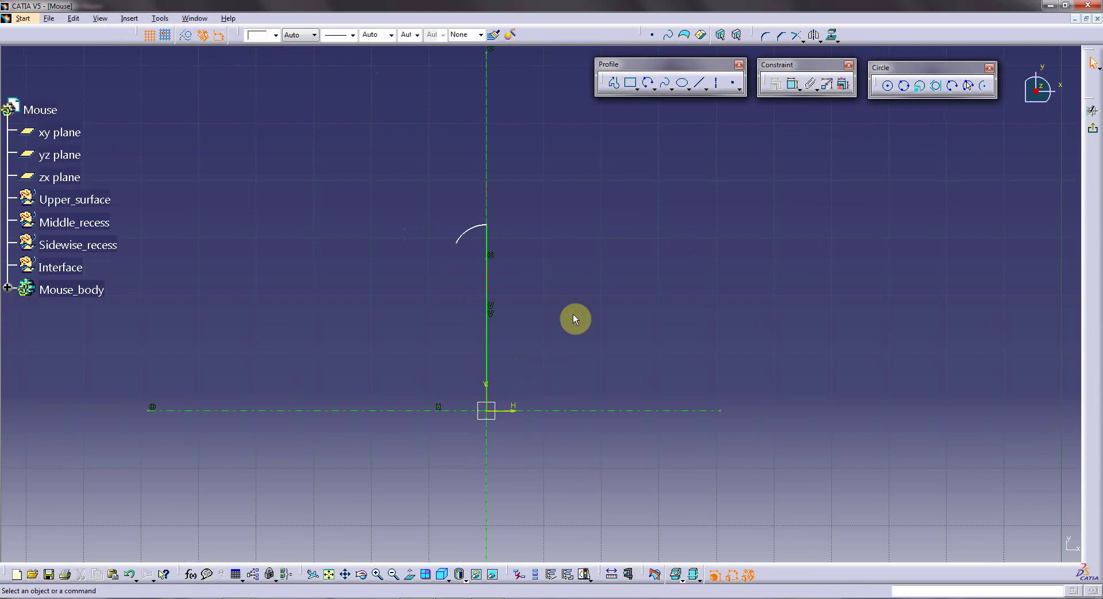
- Dimension the vertical distance from the arc's start point on the vertical axis to the horizontal axis
click(793, 84)
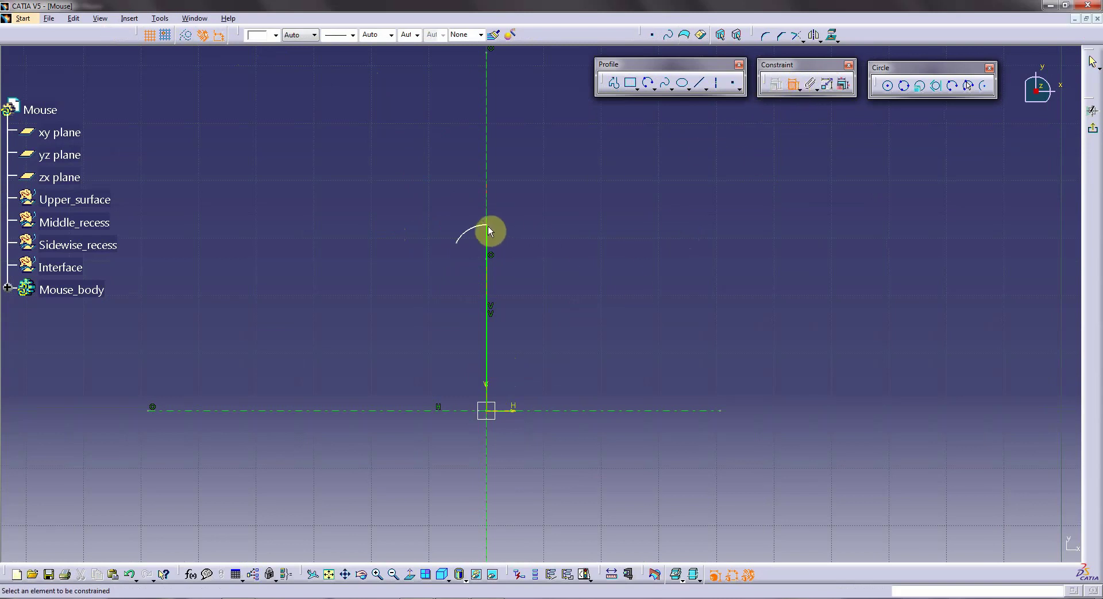
click(549, 415)
click(540, 330)
click(669, 85)
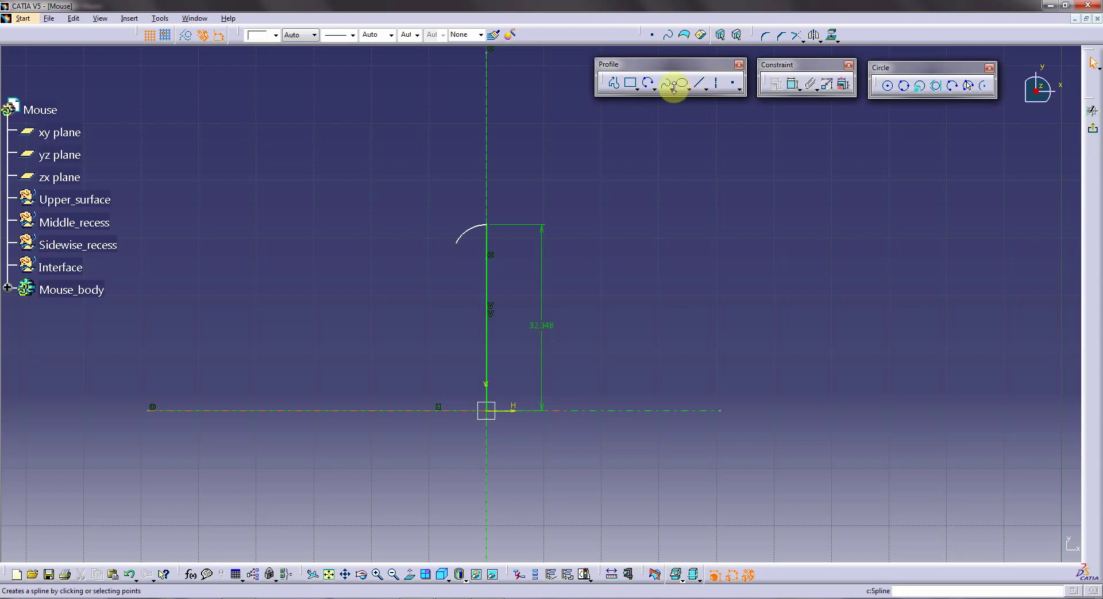
- Dimension the radius of the arc at the upper end of the vertical line
click(793, 84)
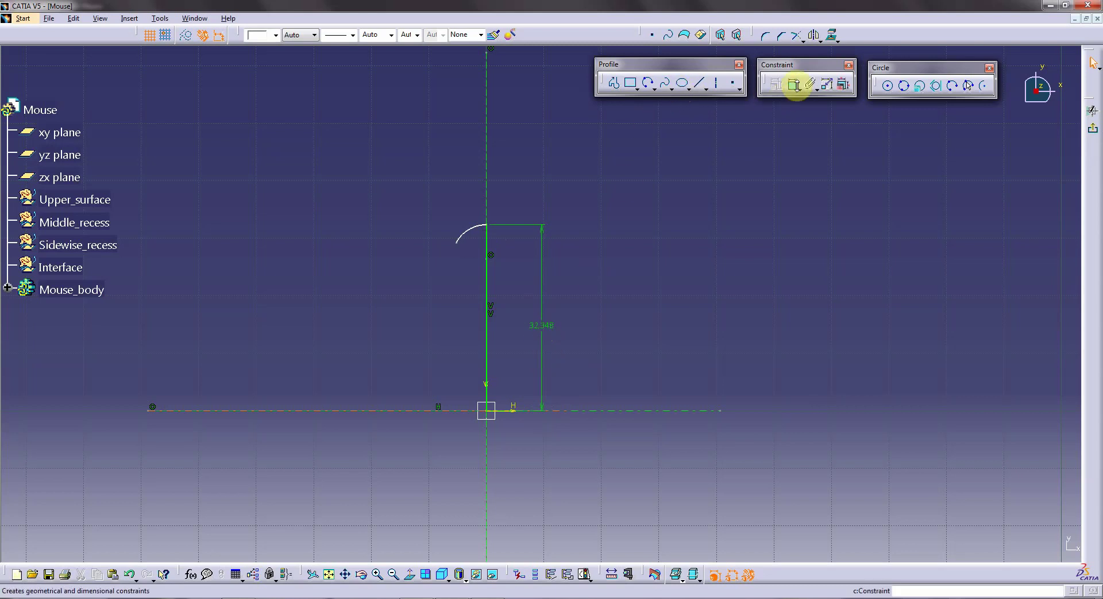
click(474, 236)
click(457, 207)
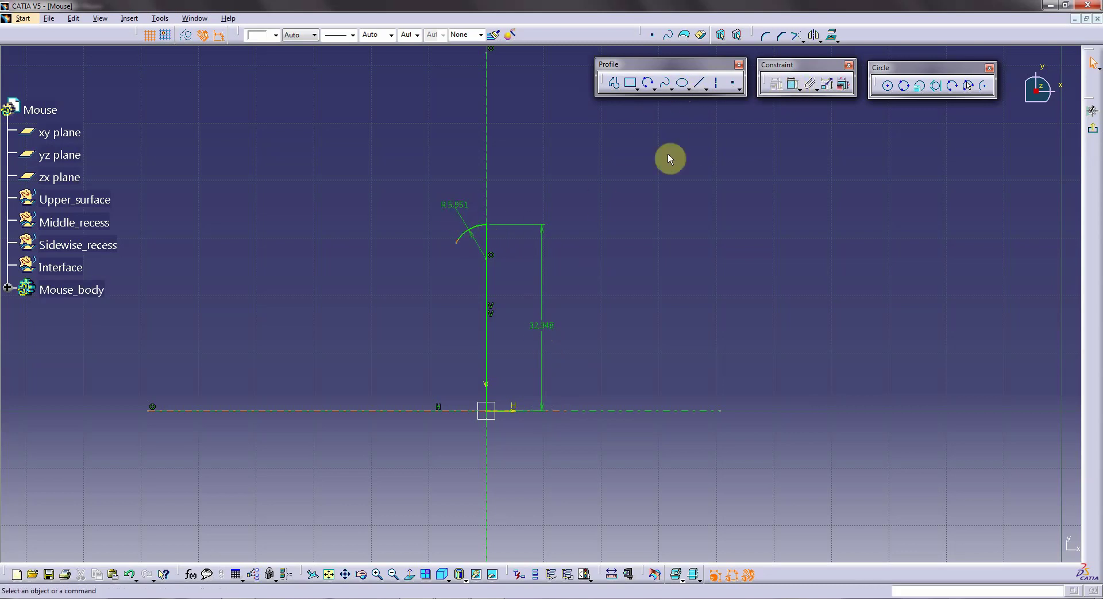
- Dimension the horizontal distance between the arc's free end and the vertical axis
click(794, 84)
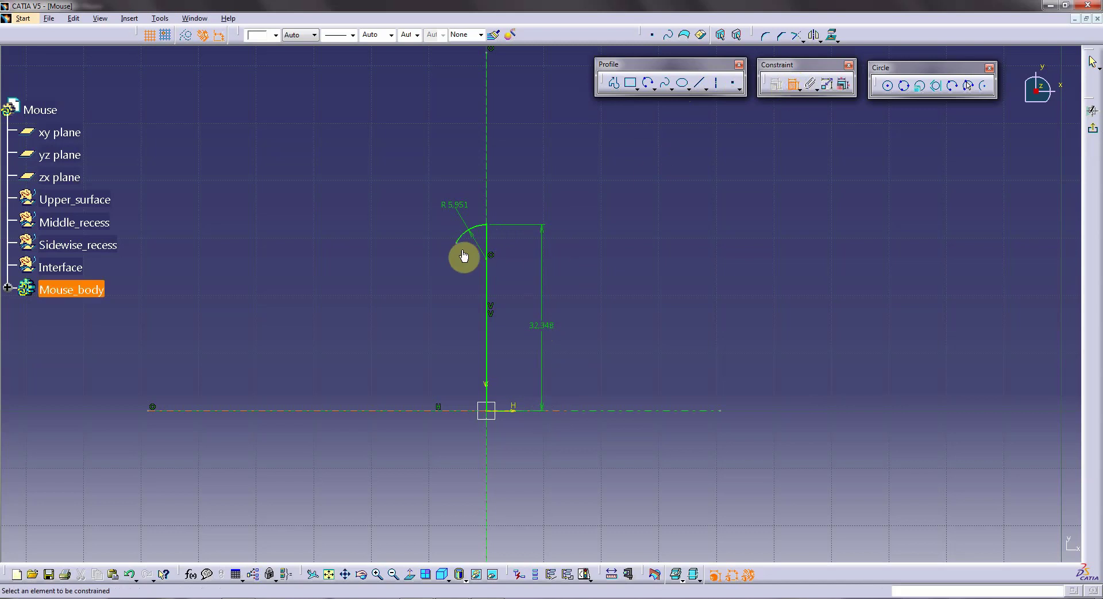
click(461, 232)
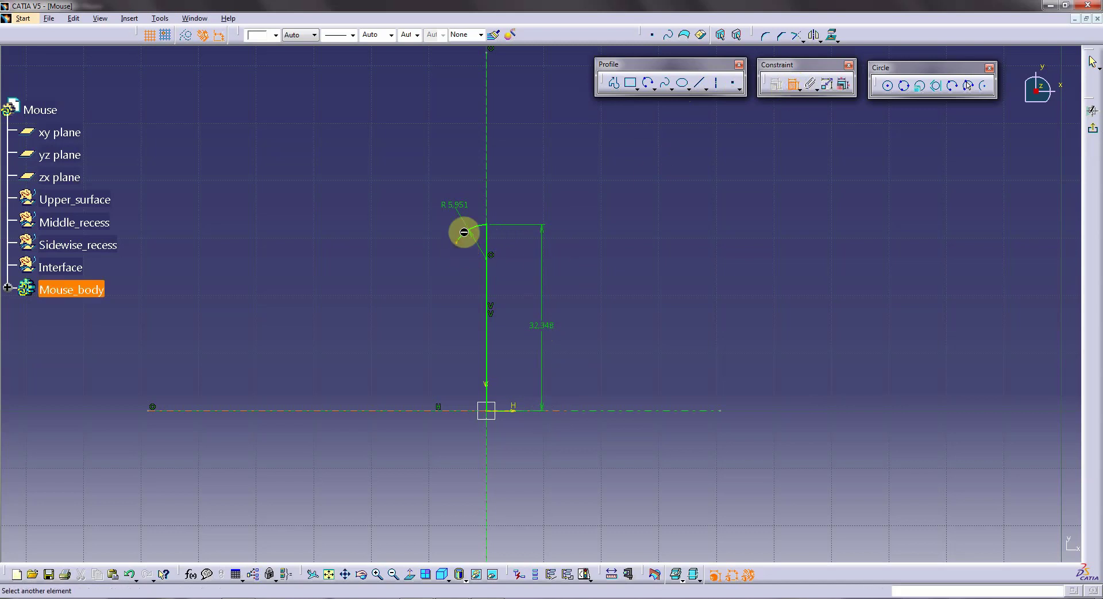
click(495, 230)
right_click(469, 179)
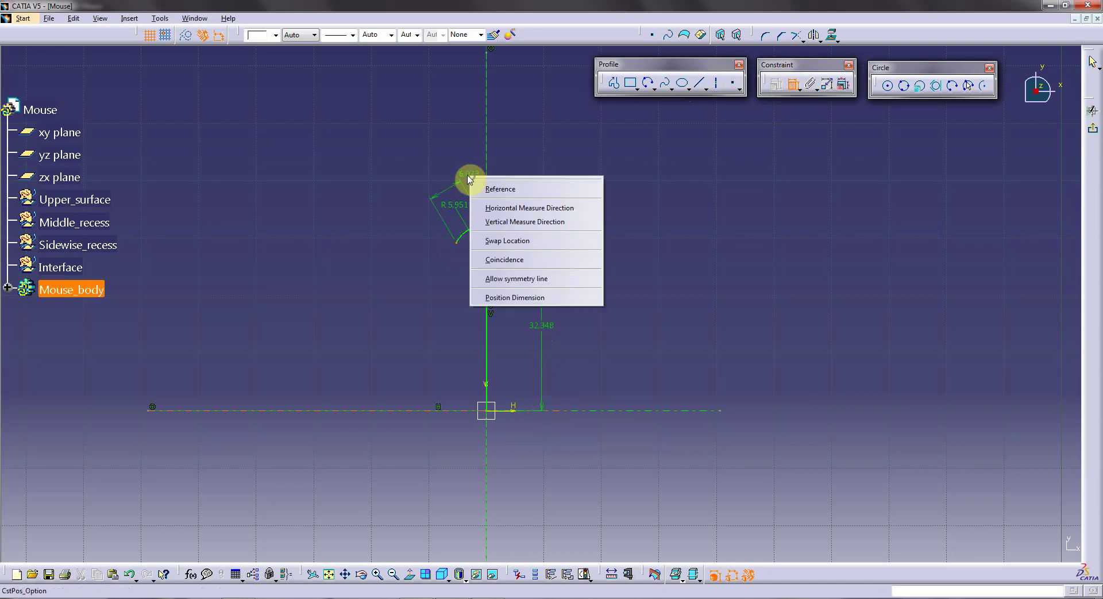
click(500, 224)
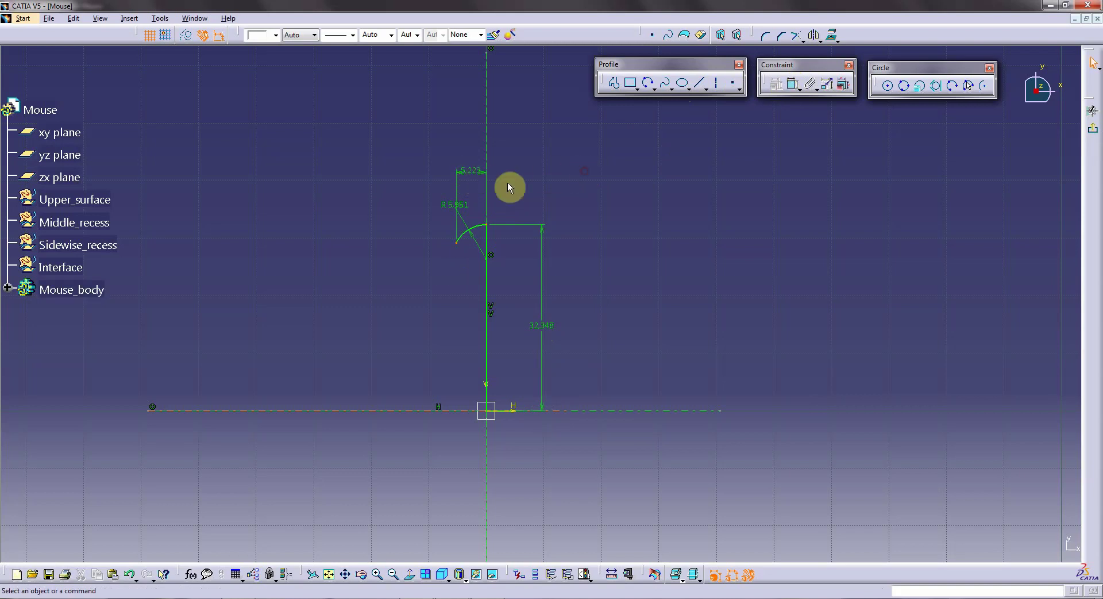
- Set the horizontal distance from the arc's free end to the vertical axis to 30 mm
click(471, 168)
double_click(472, 168)
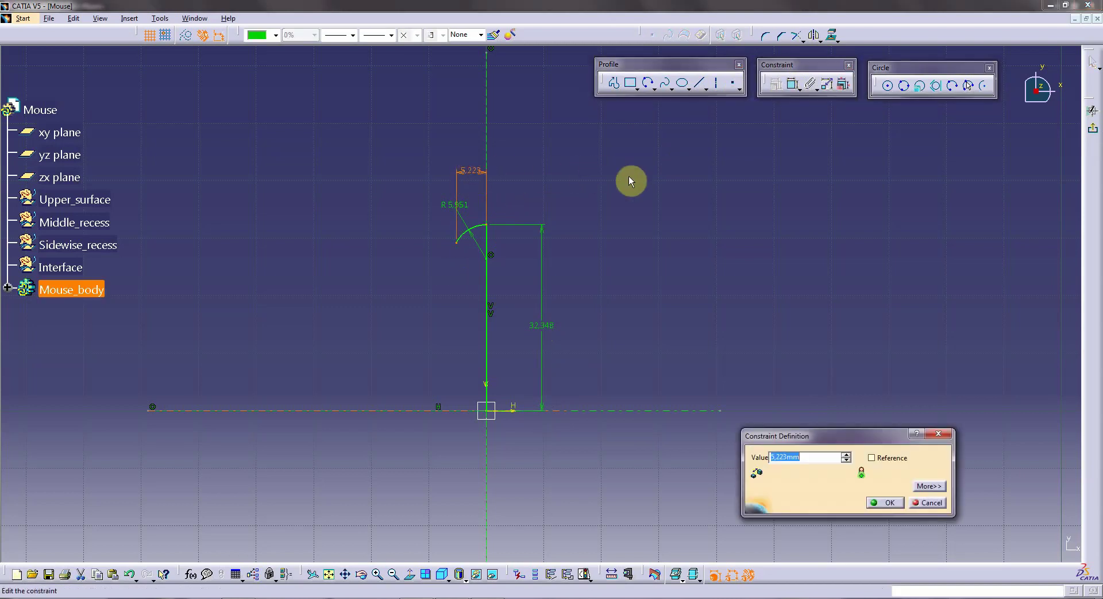
text(30)
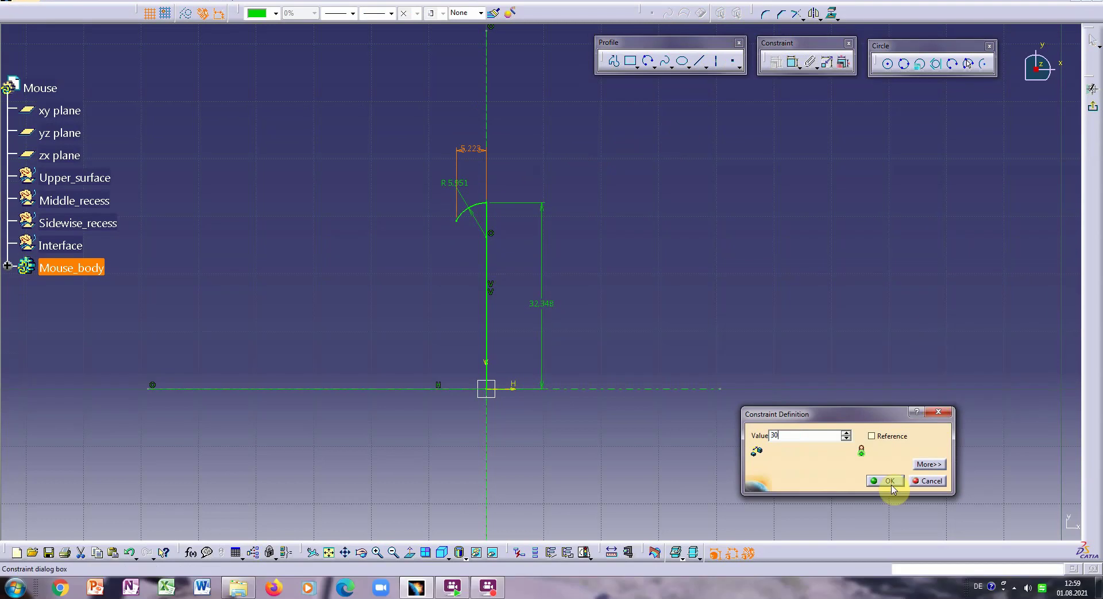
click(887, 502)
click(787, 325)
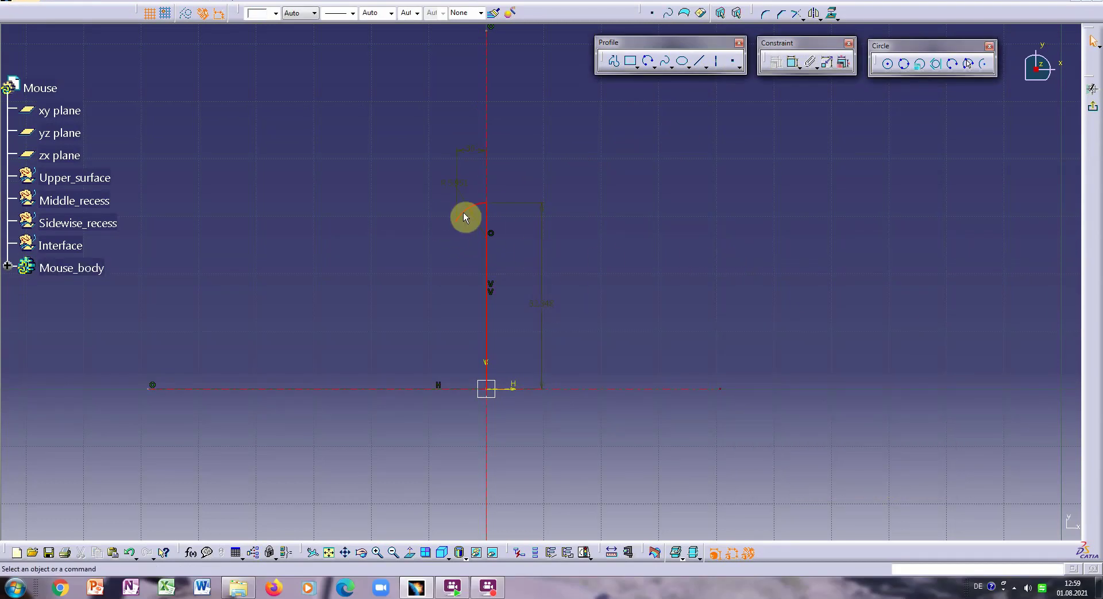
- Set the arc's radius to 65 mm
double_click(466, 185)
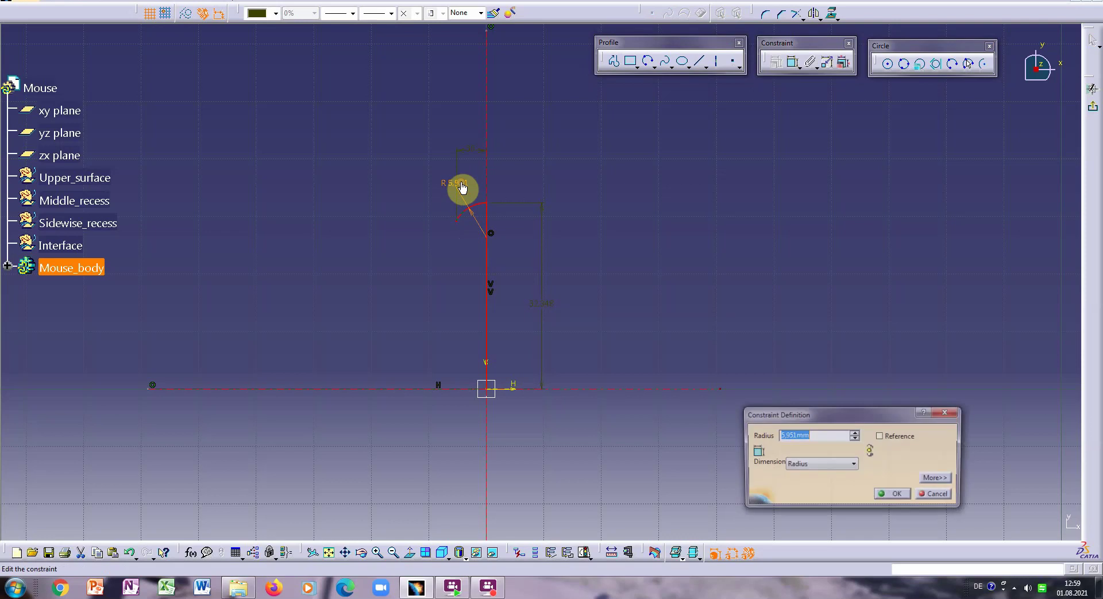
text(65)
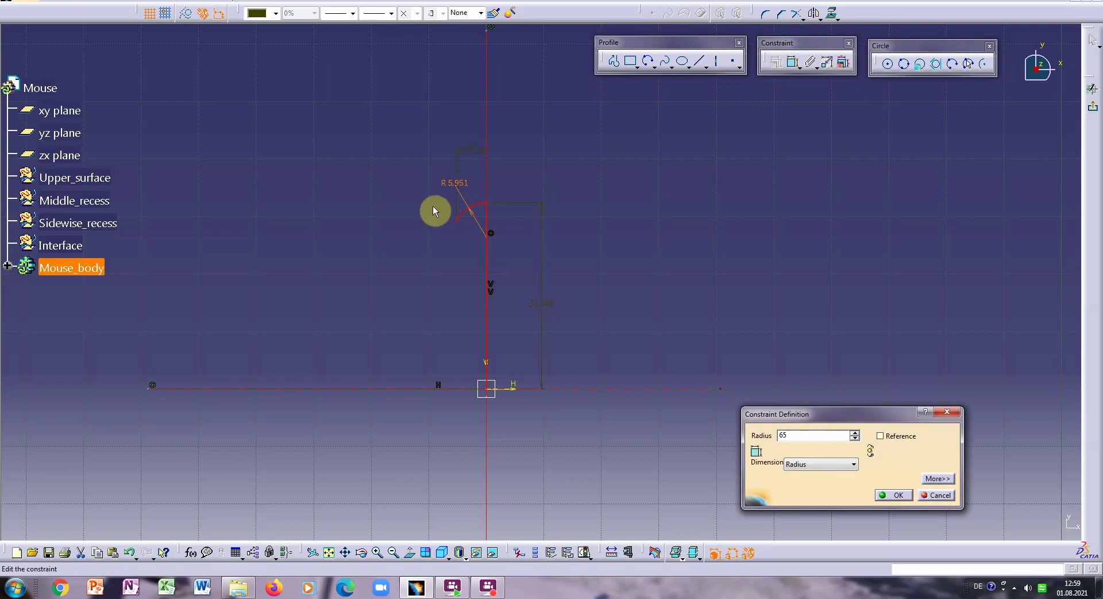
click(890, 495)
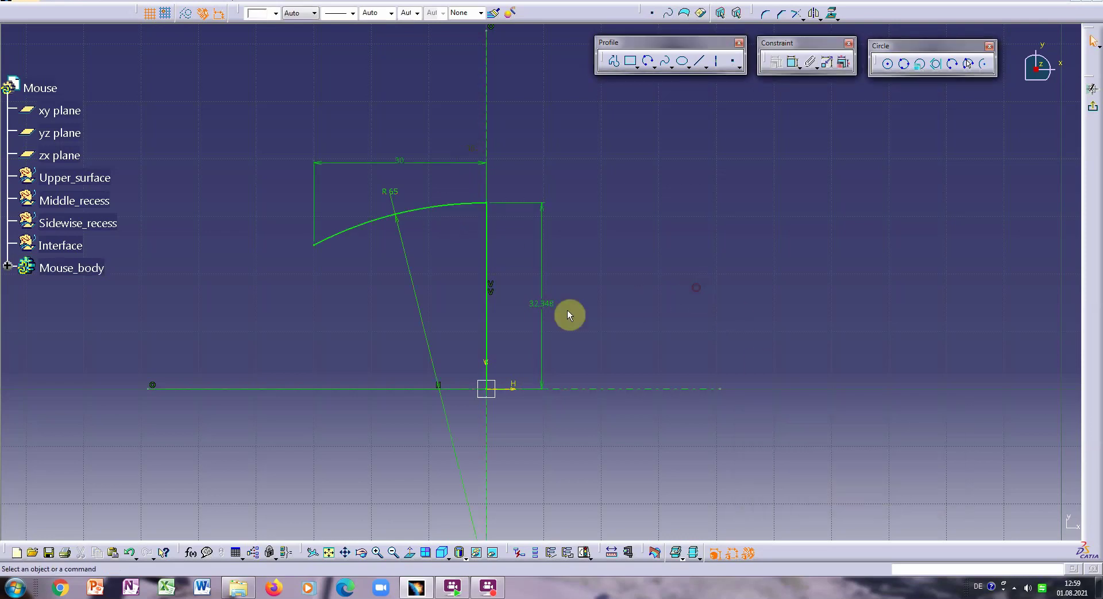
- Set the vertical distance from the horizontal axis to the arc's start point to 112 mm
double_click(542, 303)
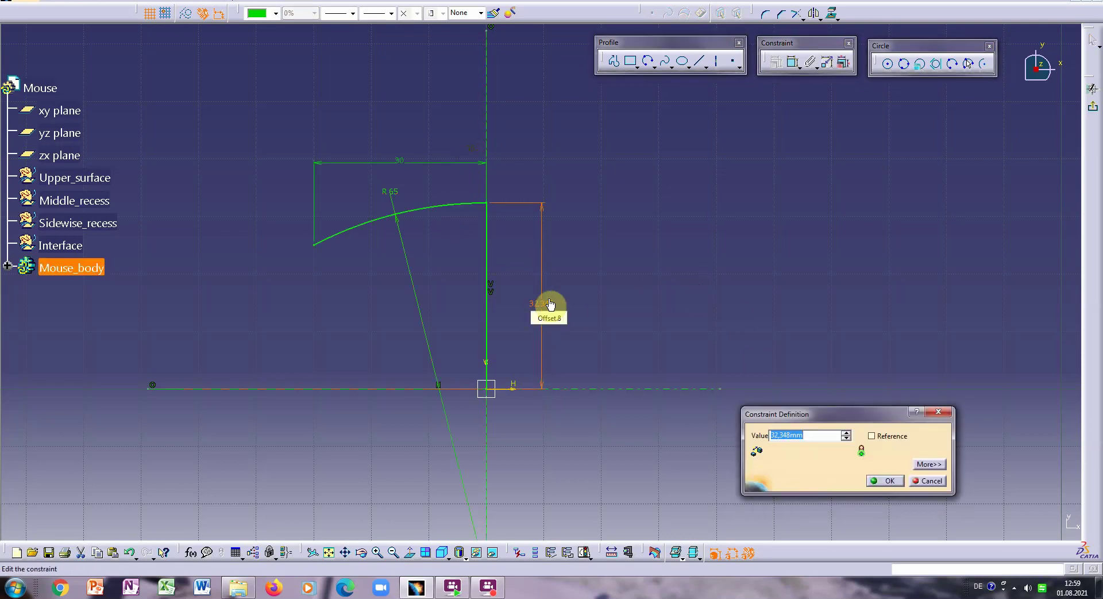
text(112)
click(885, 480)
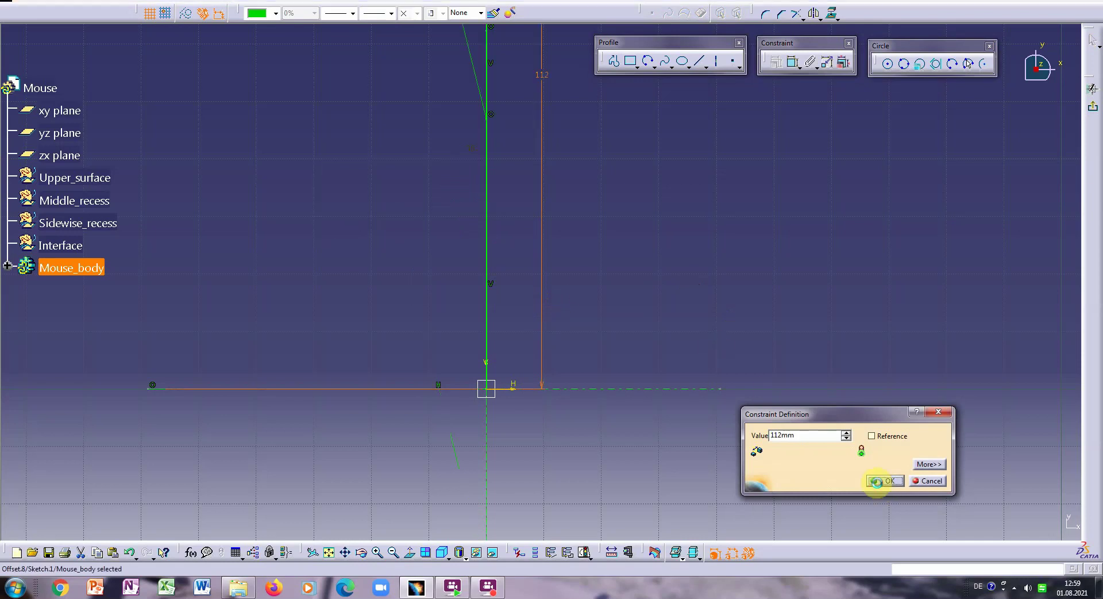
mouse_move(675, 287)
middle_down()
mouse_move(655, 288)
mouse_move(632, 394)
mouse_move(621, 348)
mouse_move(626, 284)
middle_up()
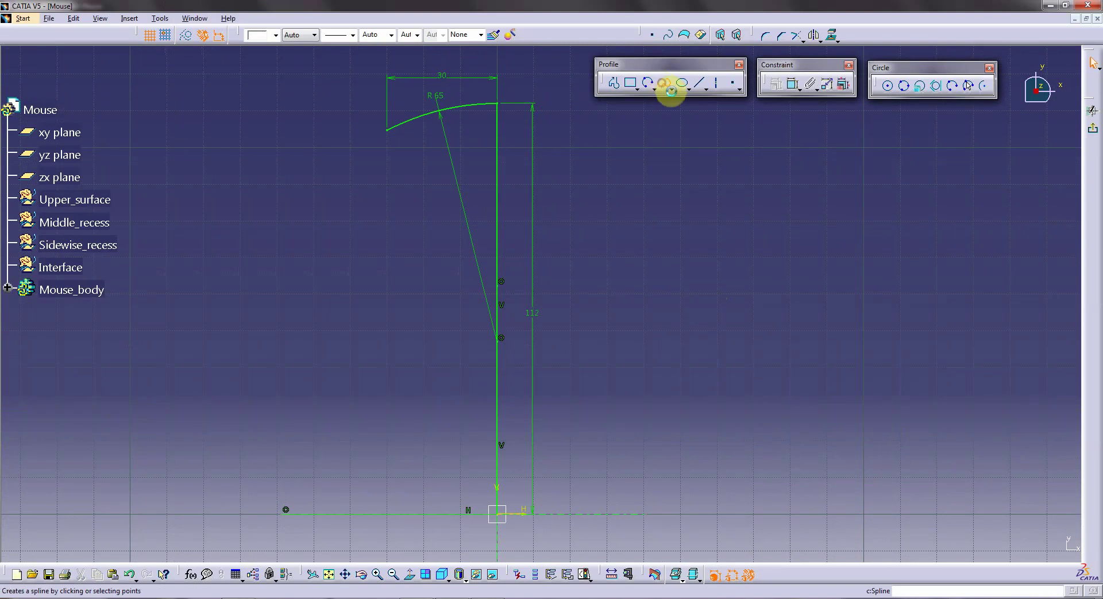
- Draw a four-point spline from the origin through about (-27, 14) and (-37, 54) mm, ending at the arc's free end
click(665, 84)
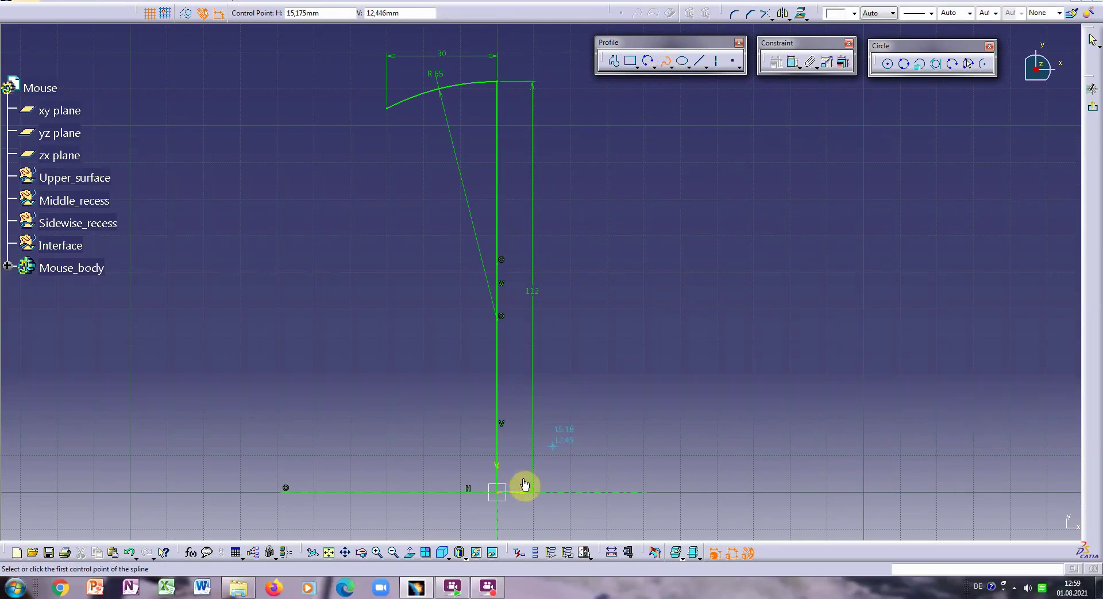
click(498, 492)
click(398, 440)
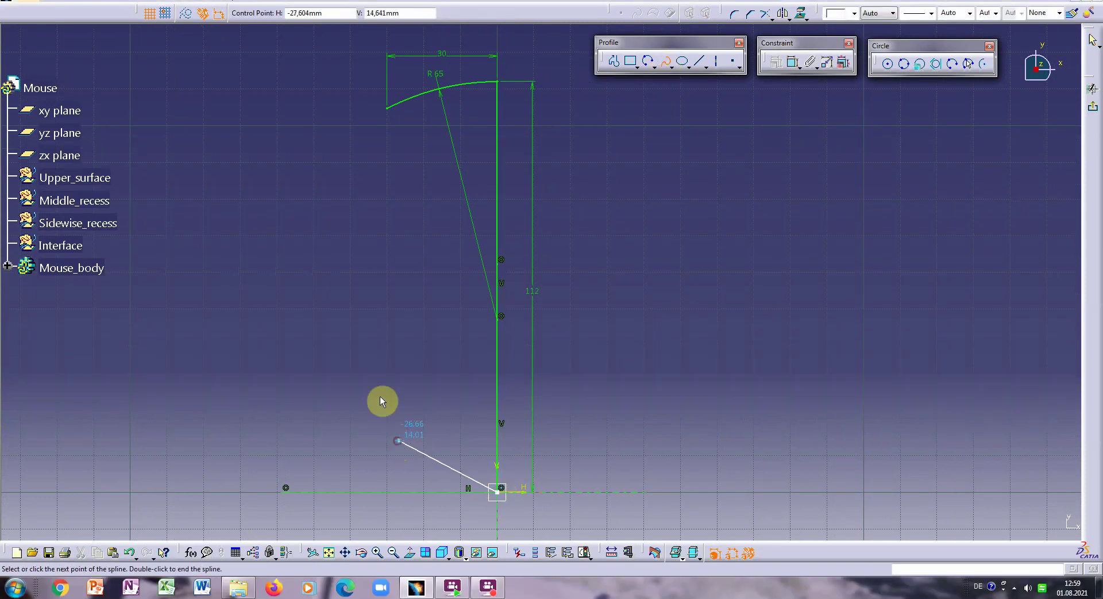
click(361, 295)
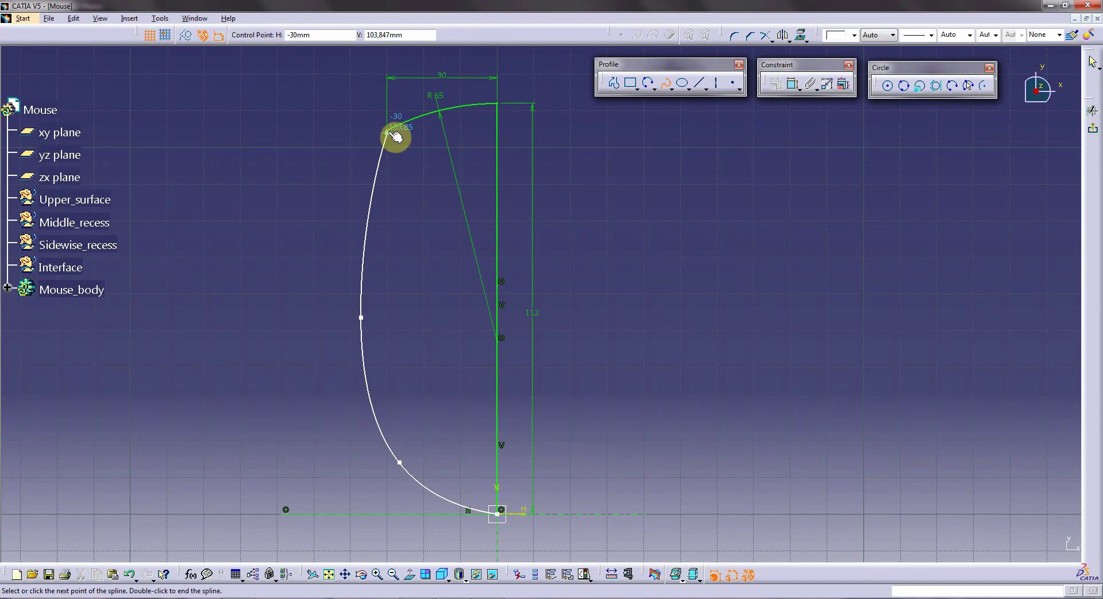
double_click(389, 129)
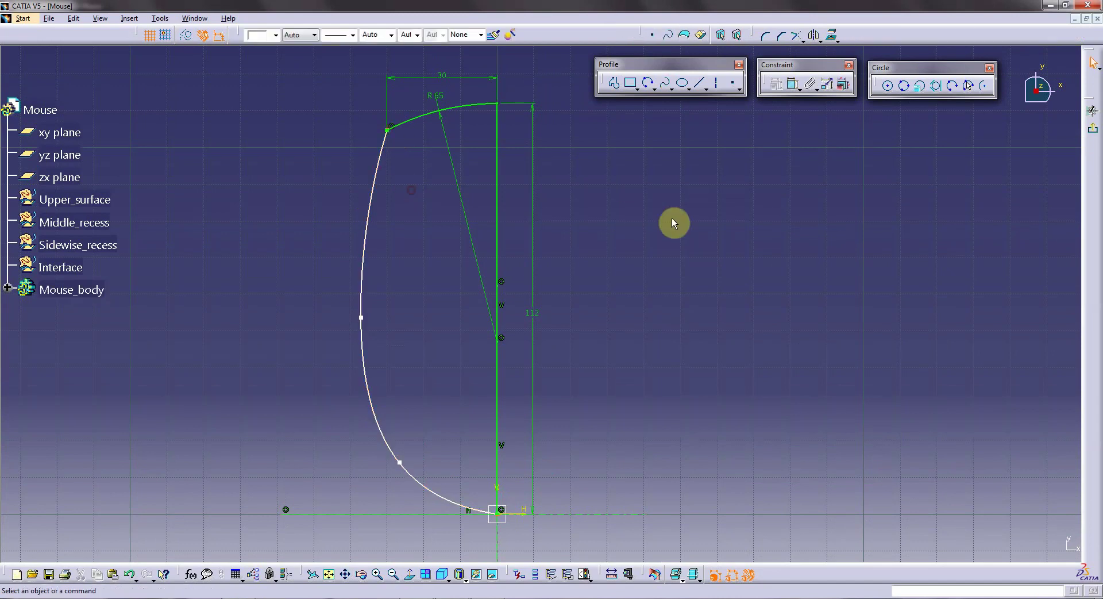
- Enable tangency at the spline's first control point at the origin
double_click(387, 431)
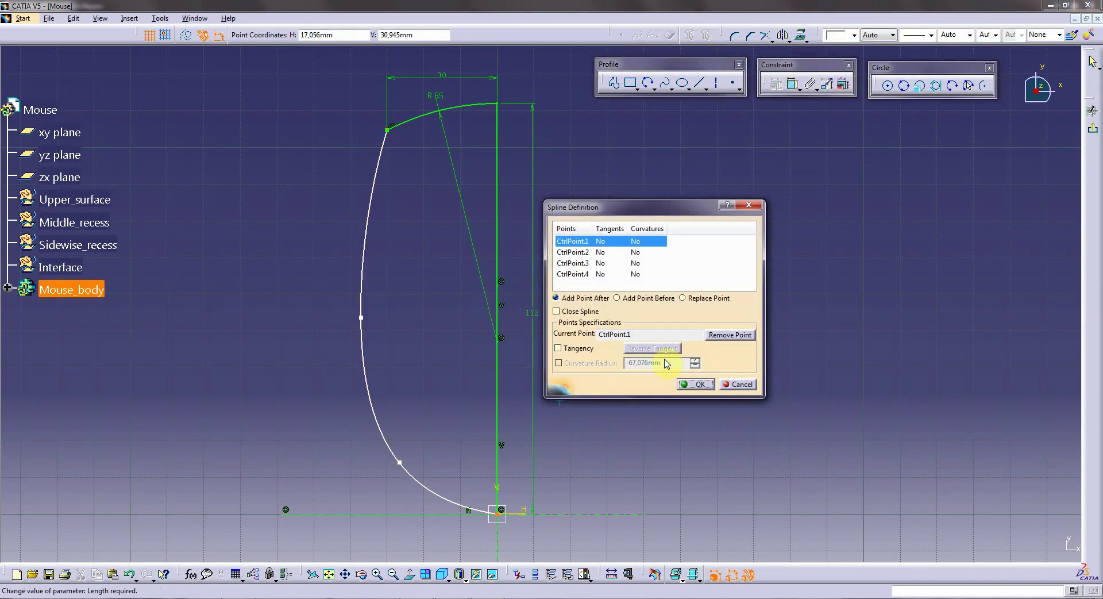
click(557, 348)
click(696, 384)
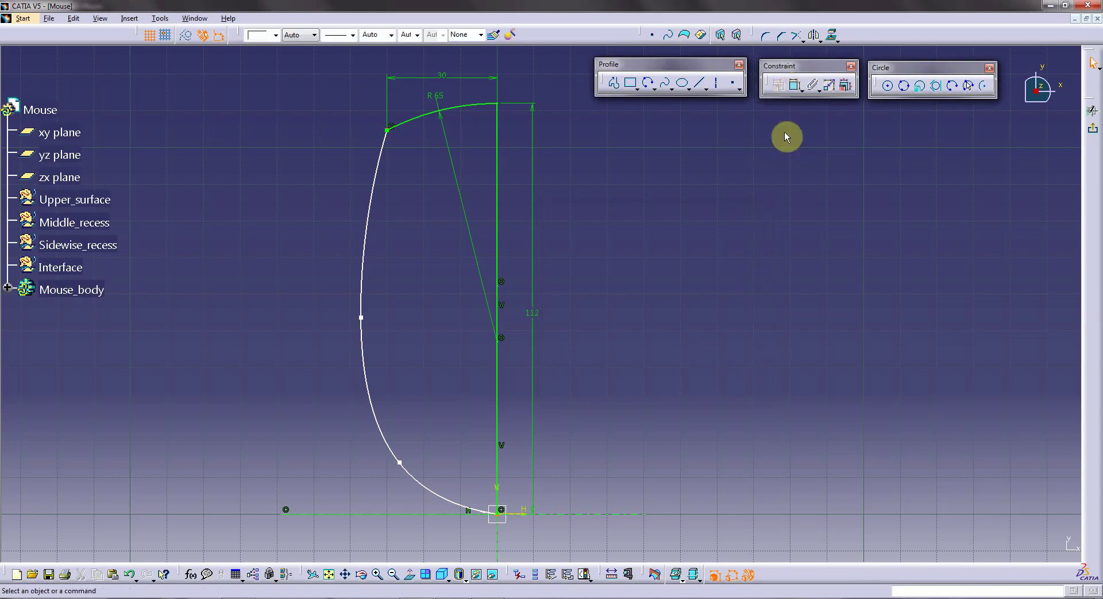
- Constrain the spline's start tangent at the origin to align with the horizontal axis
click(795, 84)
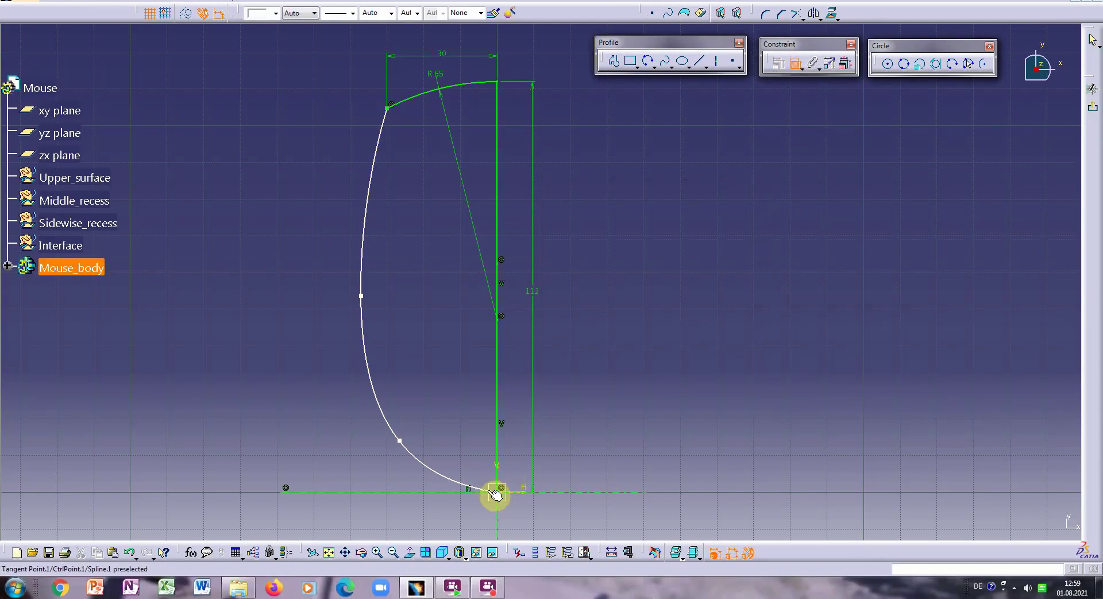
click(490, 513)
click(493, 490)
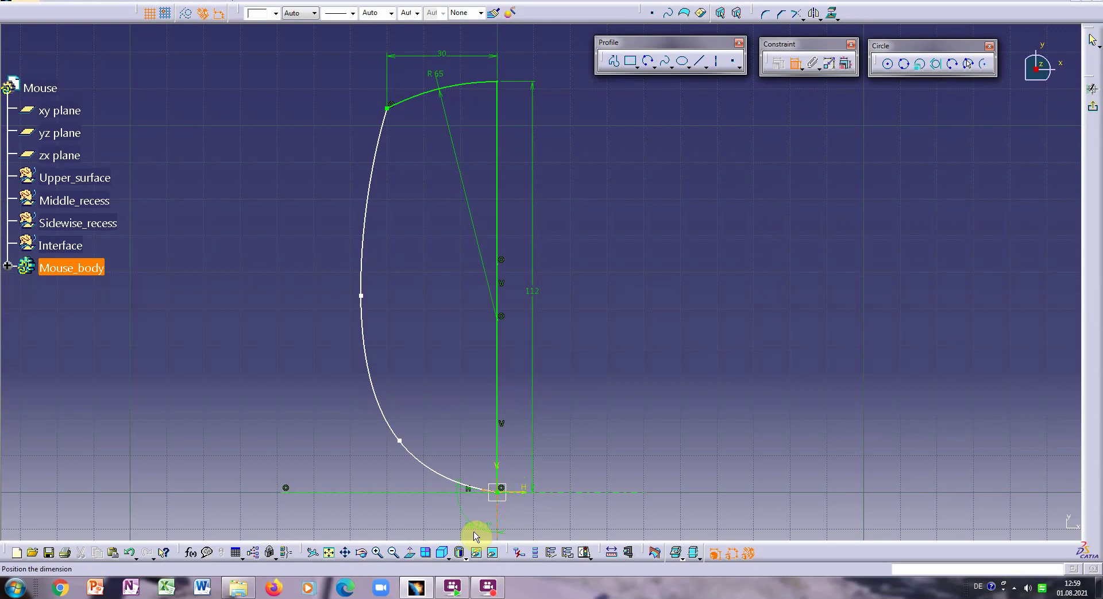
right_click(476, 494)
click(511, 495)
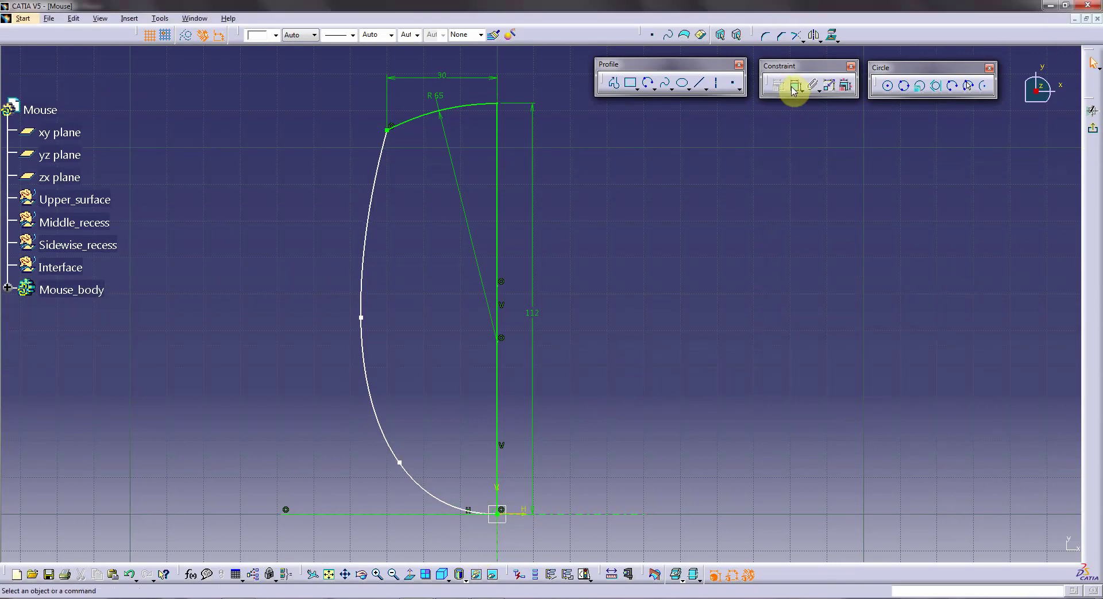
- Dimension the vertical distances of the spline's two intermediate control points from the horizontal axis
click(794, 86)
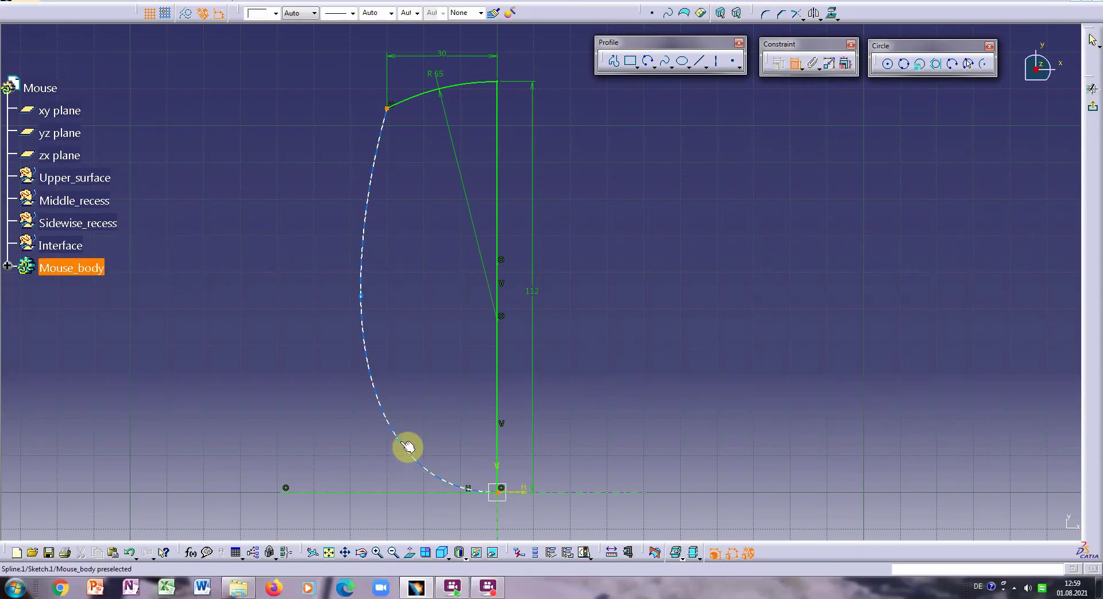
click(400, 440)
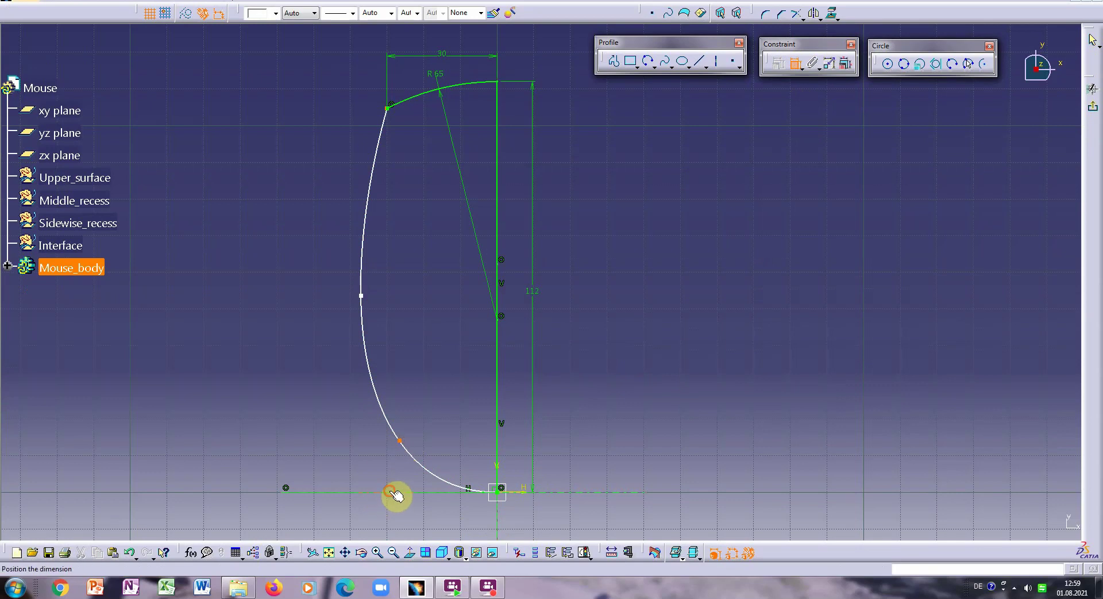
click(383, 475)
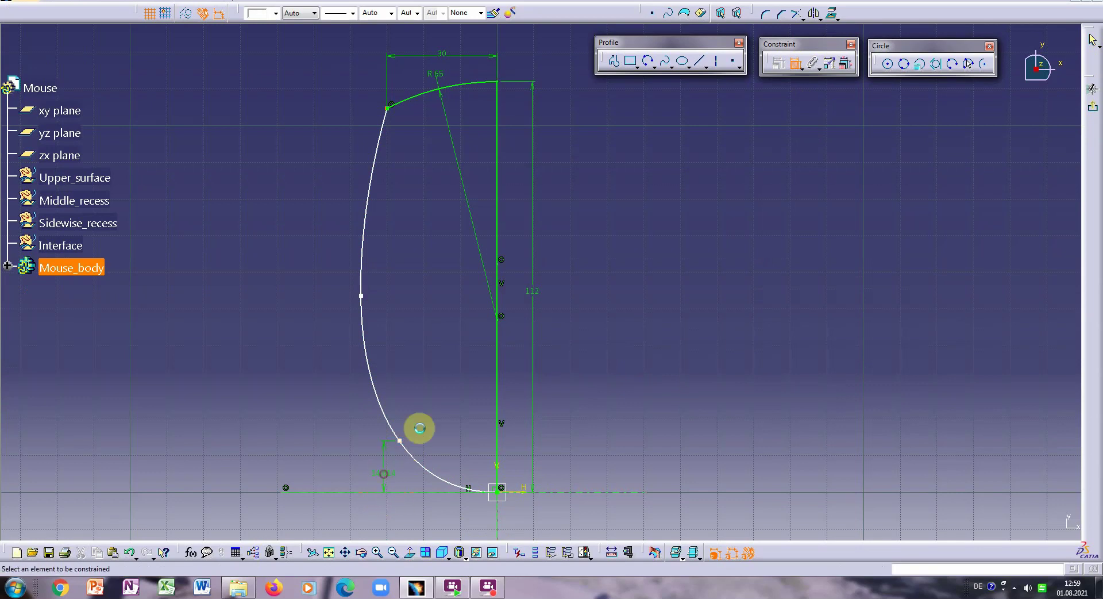
click(359, 299)
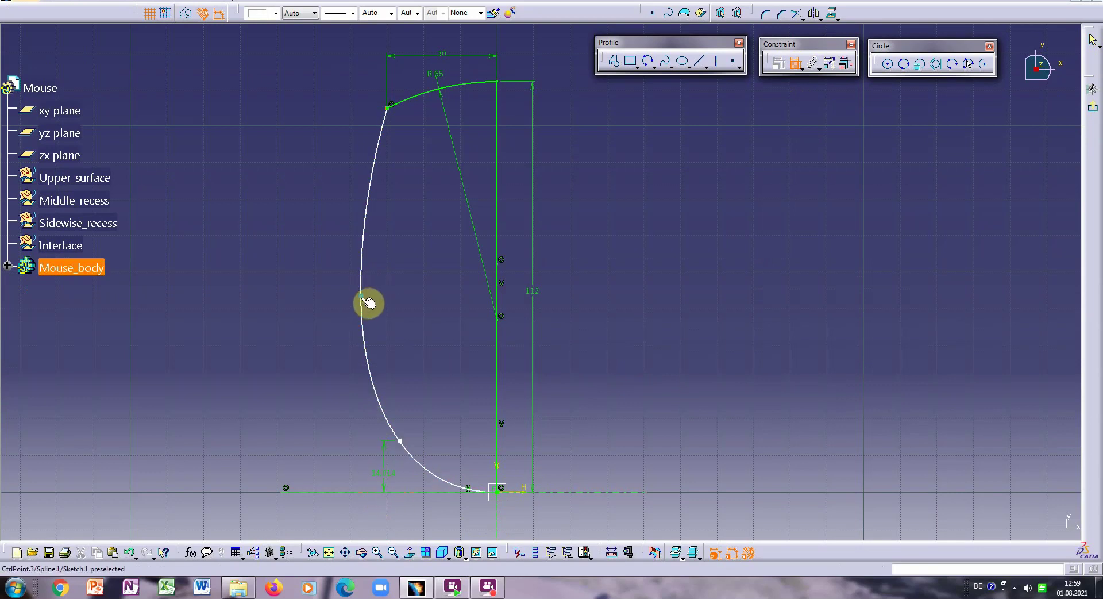
click(362, 493)
click(336, 429)
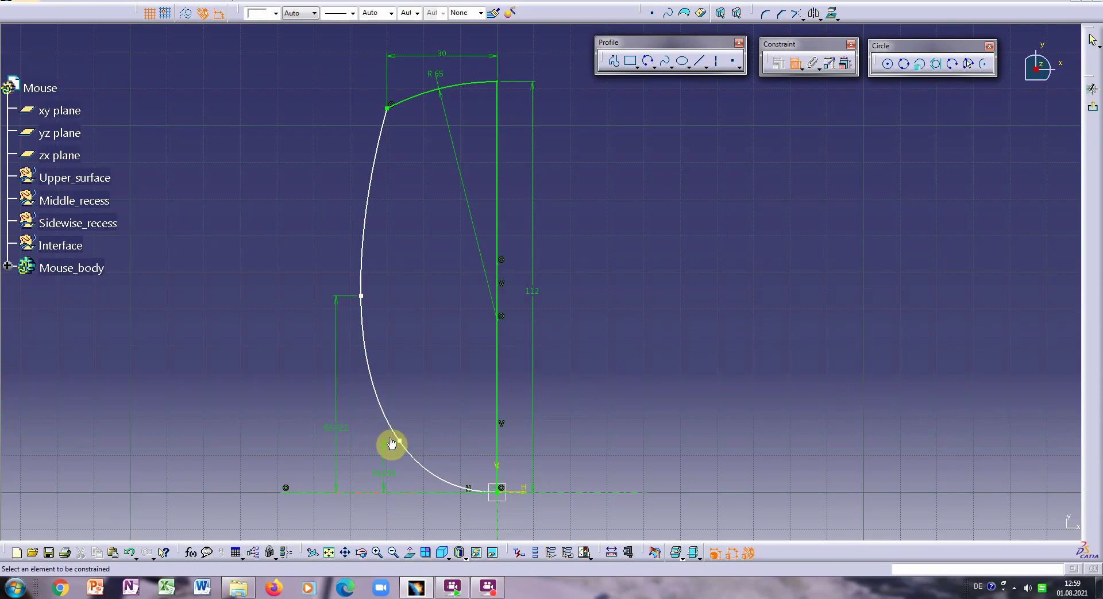
- Dimension the horizontal distances of the spline's two intermediate control points from the vertical axis
click(401, 443)
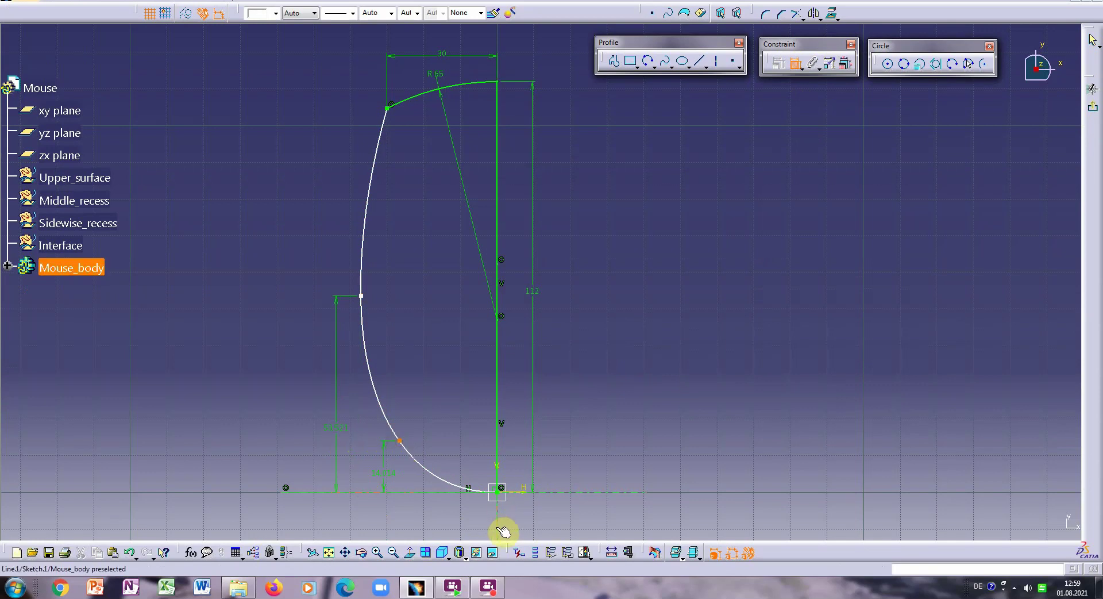
click(494, 496)
click(448, 414)
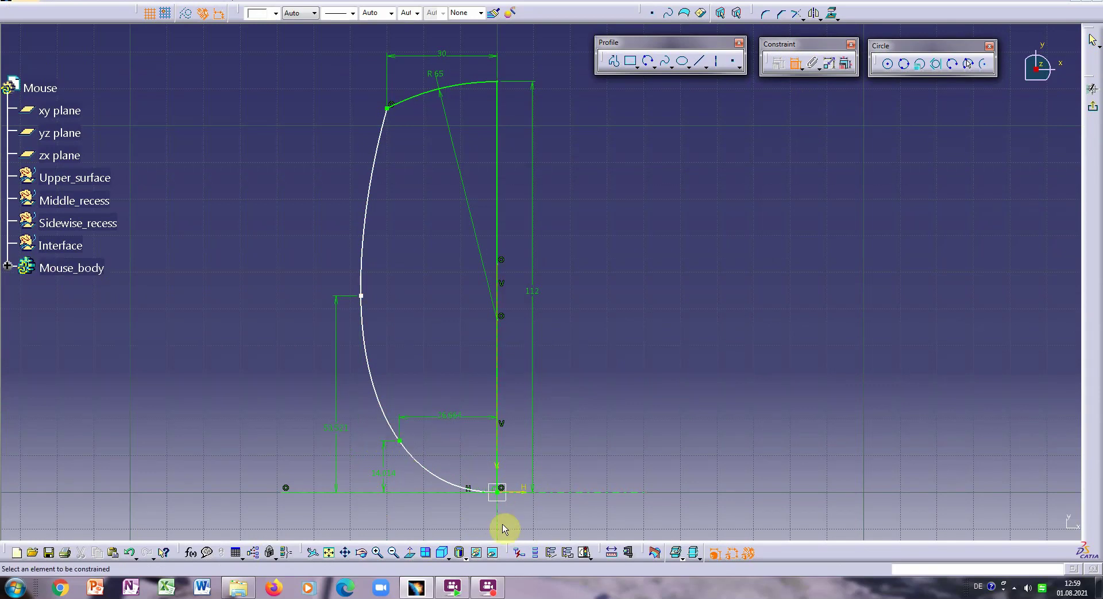
click(362, 295)
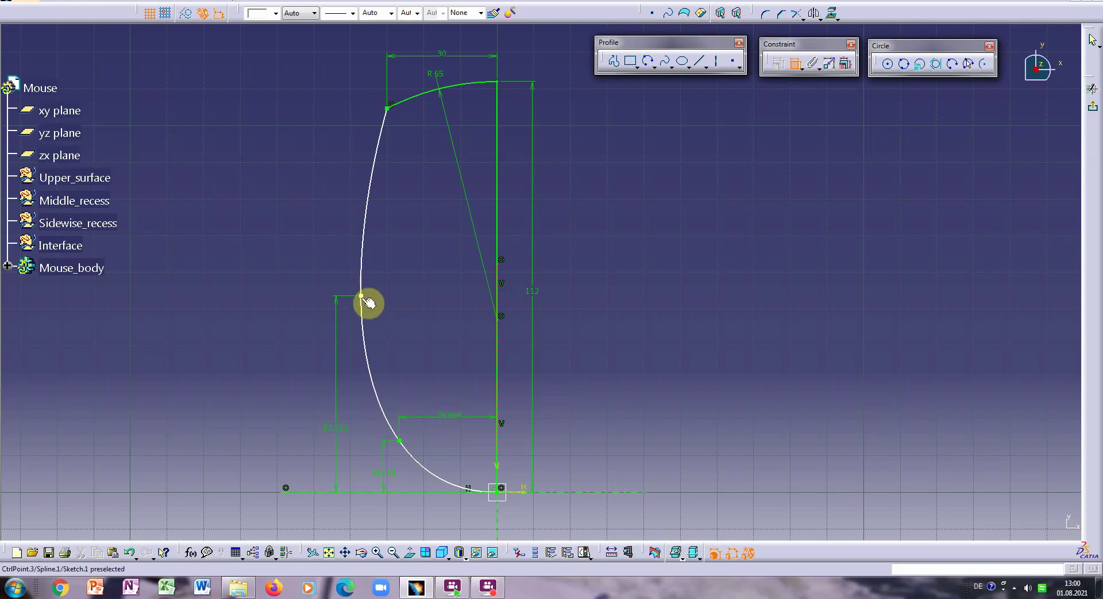
click(502, 526)
click(432, 273)
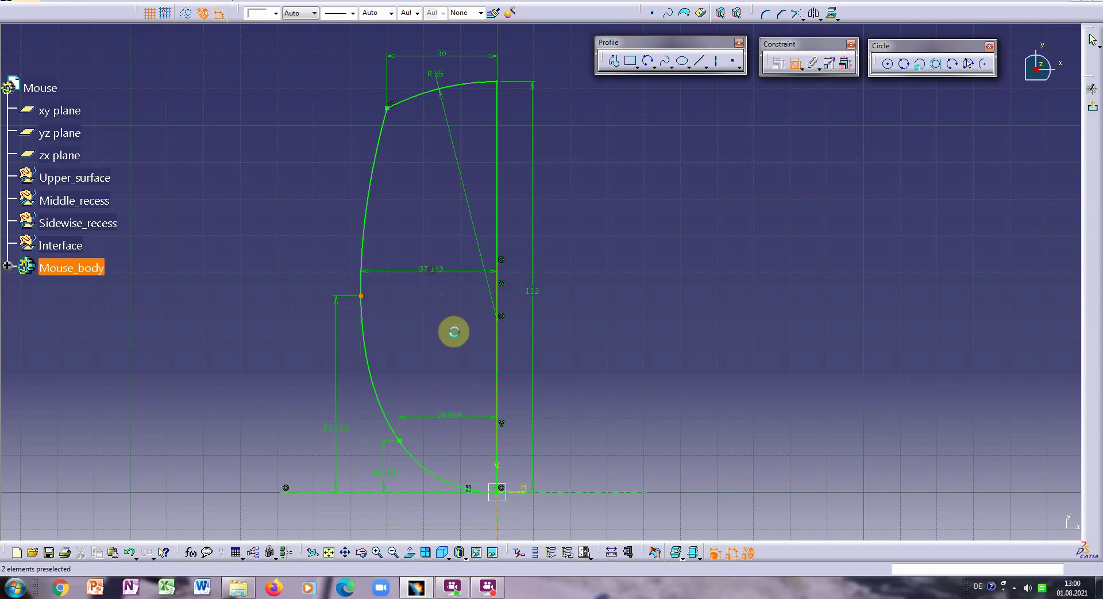
- Set the vertical distances of the spline's upper and lower intermediate control points to 77 mm and 32 mm
double_click(334, 436)
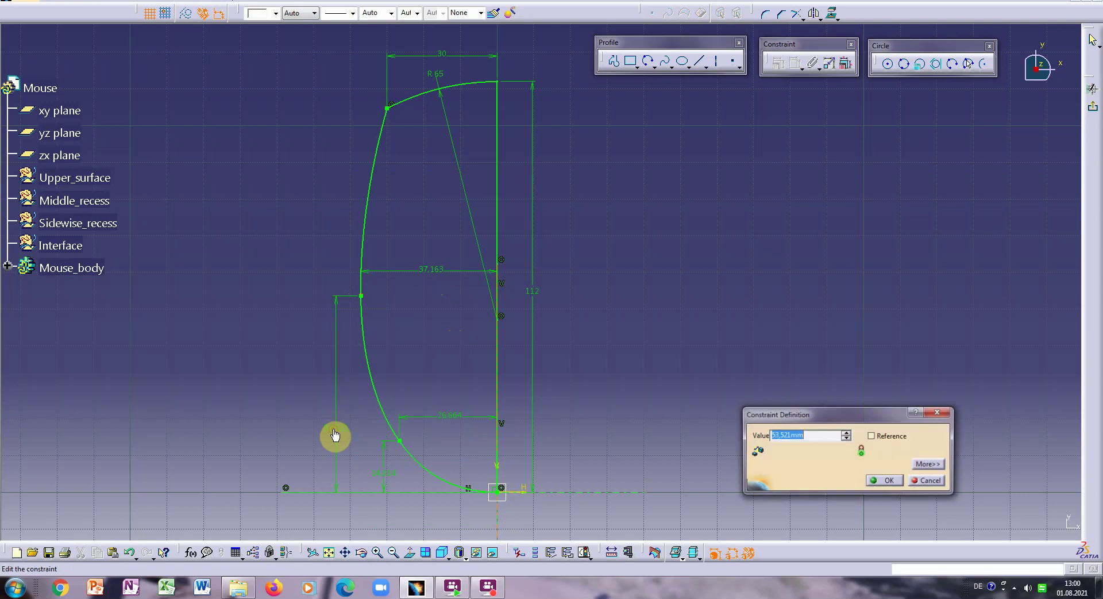
text(77)
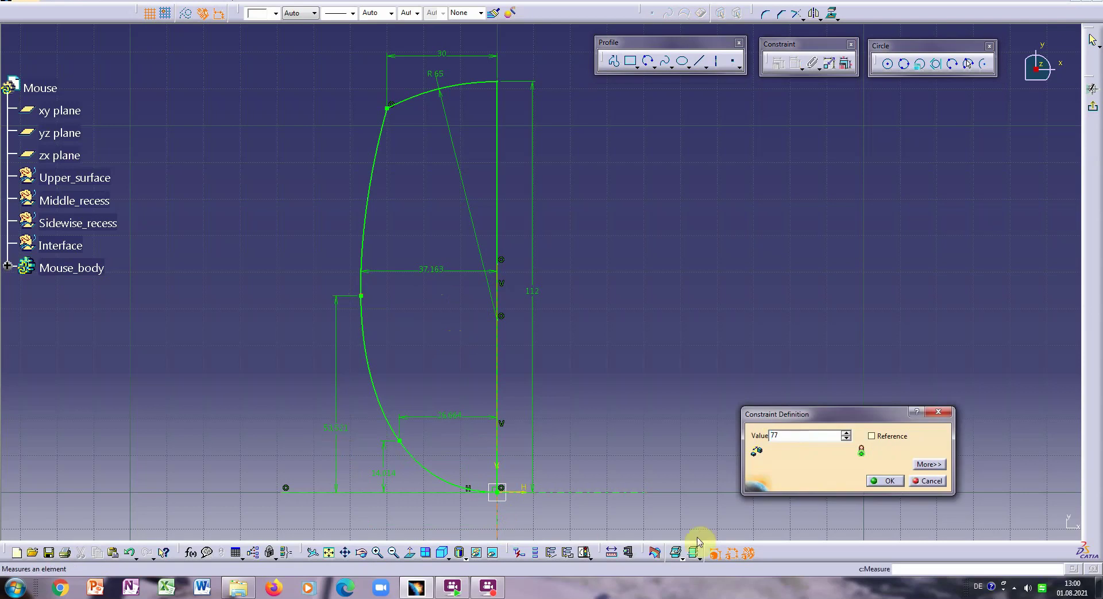
click(883, 481)
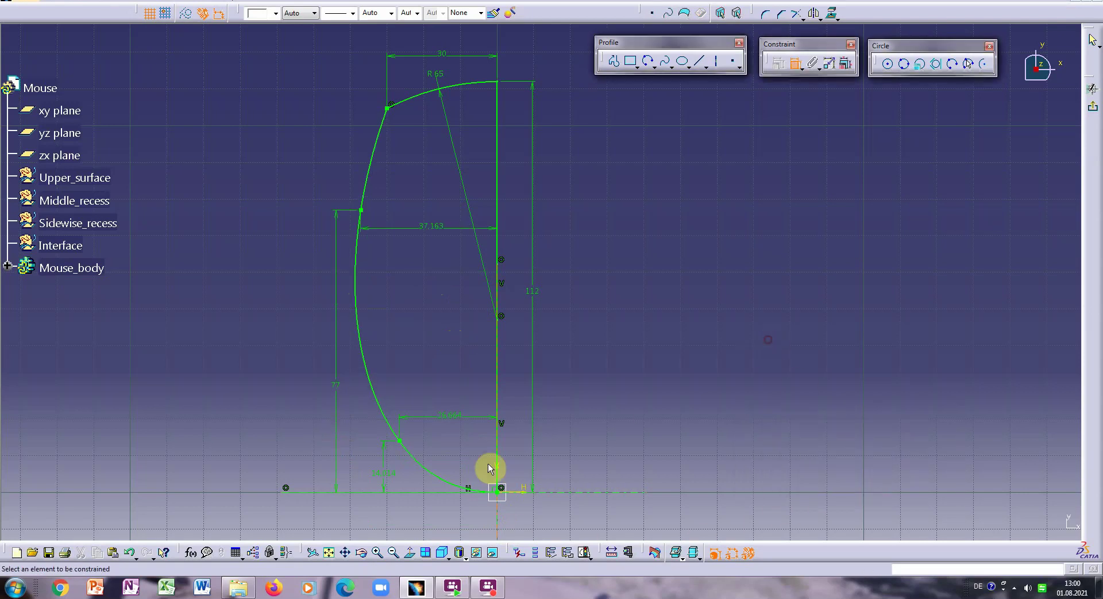
double_click(390, 476)
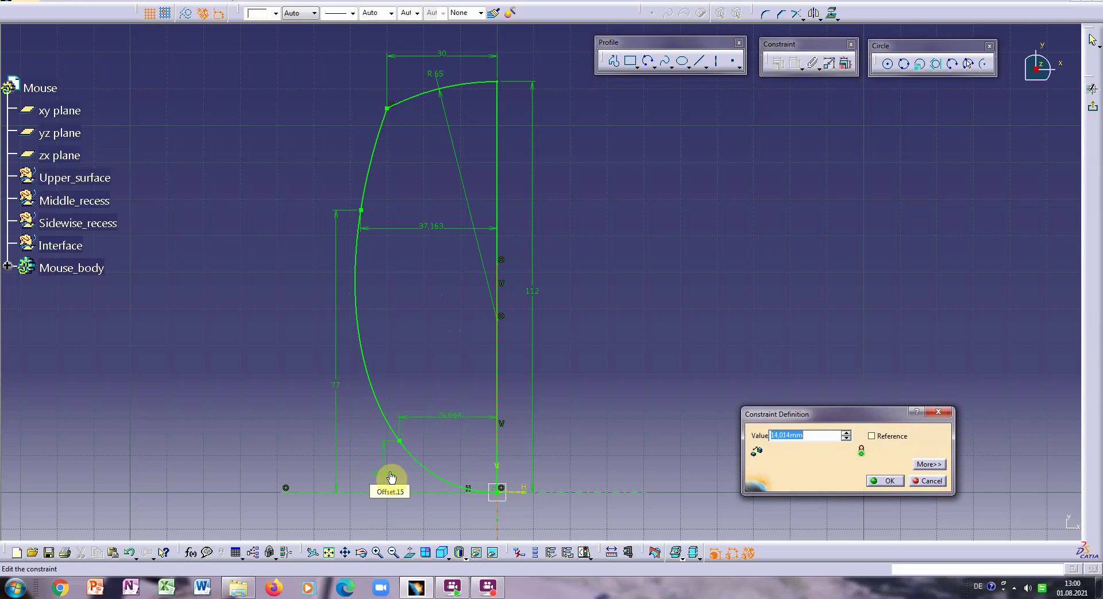
text(32)
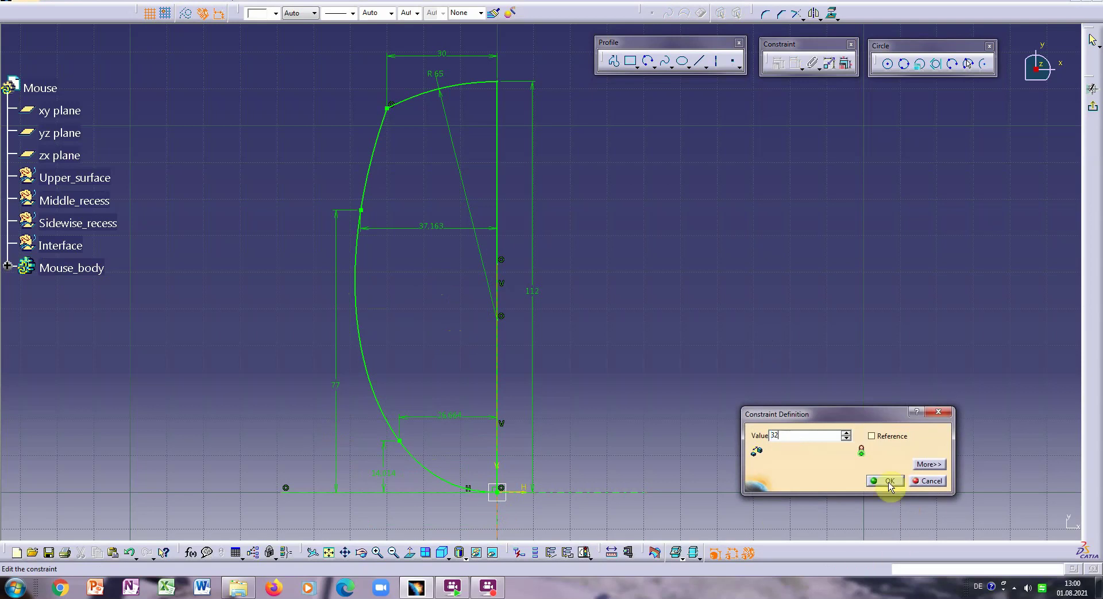
click(886, 480)
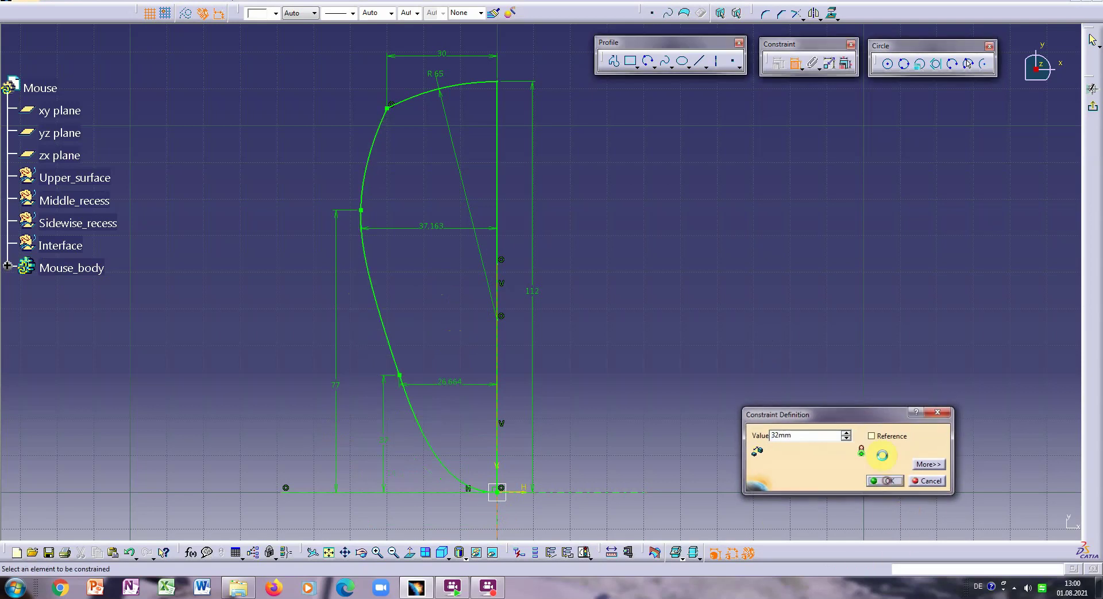
- Set the horizontal distances of the spline's lower and upper intermediate control points to 28 mm and 31 mm
double_click(452, 390)
text(2)
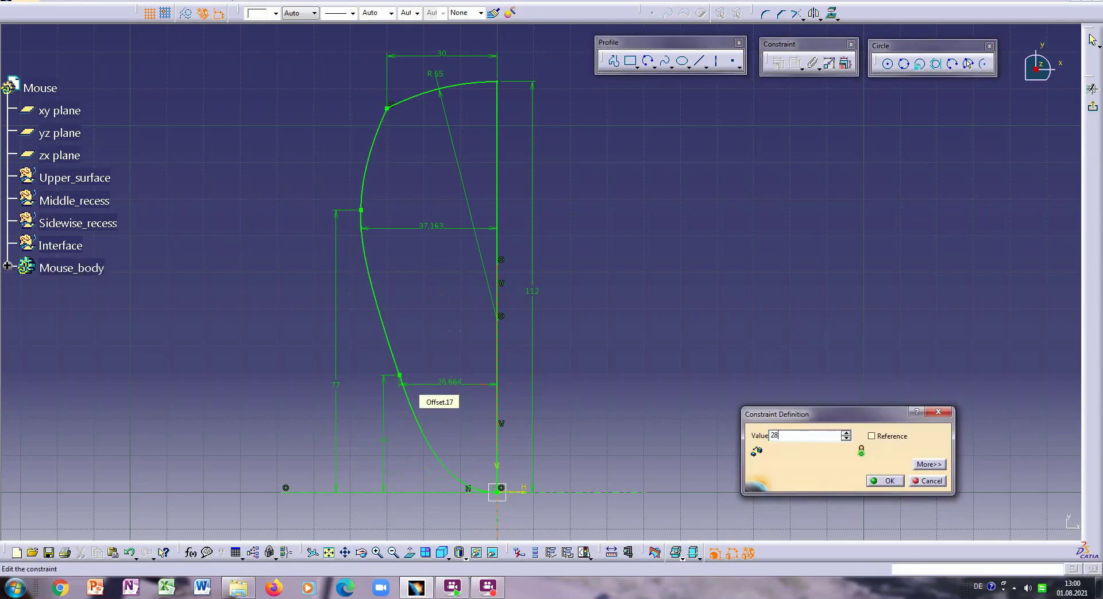
text(8)
click(886, 480)
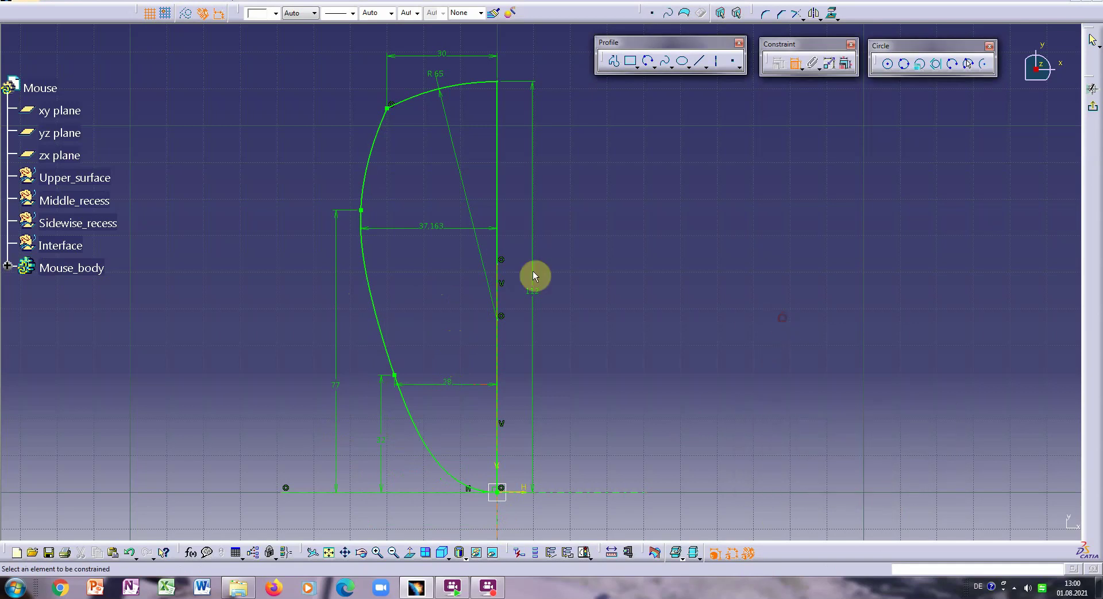
double_click(433, 228)
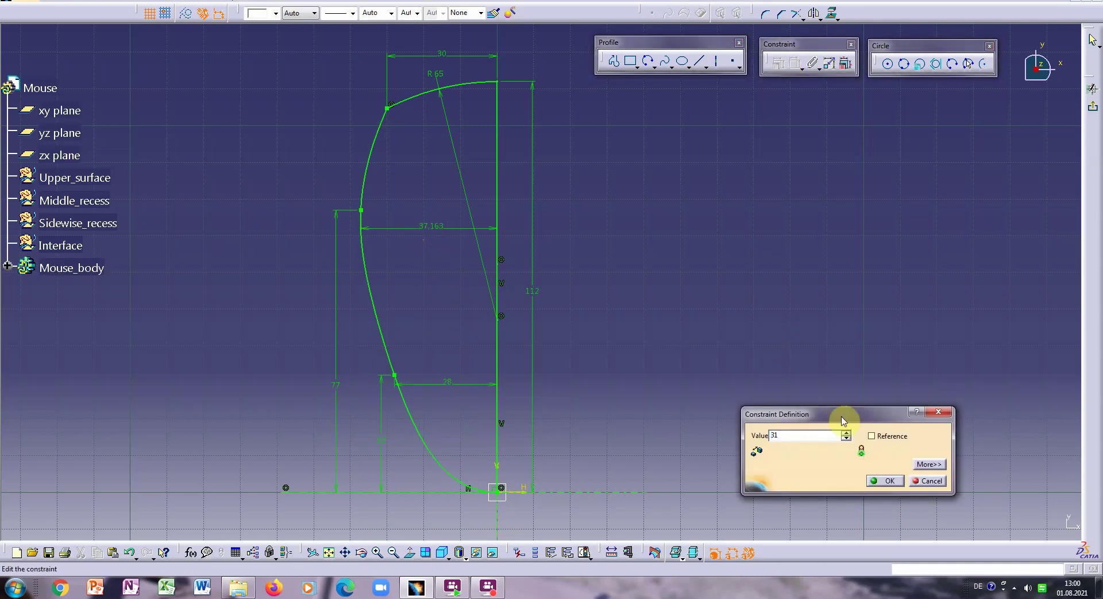
click(890, 481)
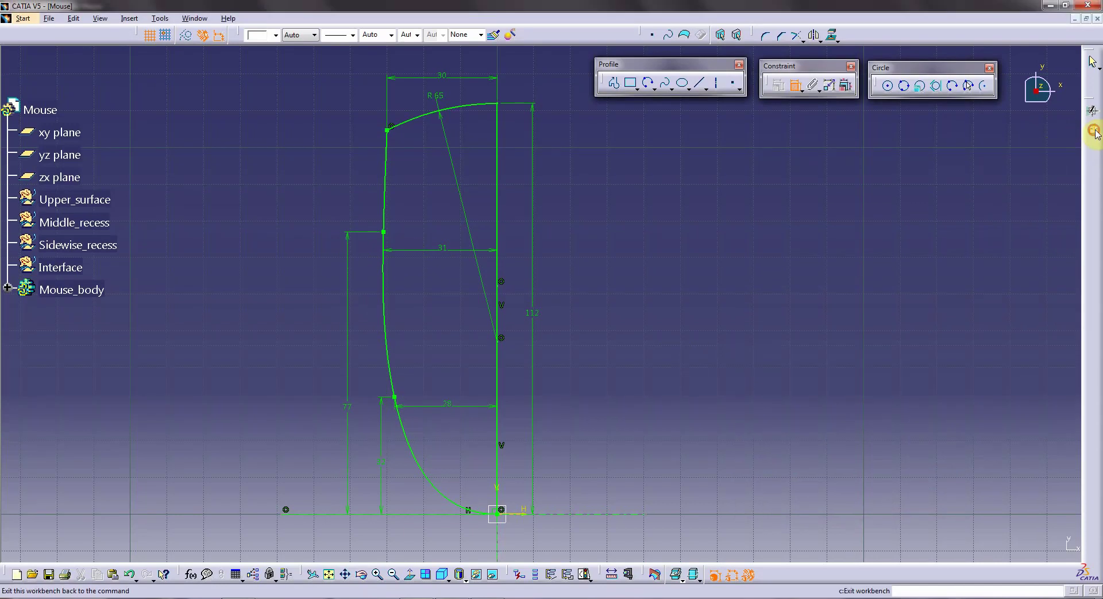
- Exit the base sketch and extrude its profile as a 33 mm pad
click(1094, 131)
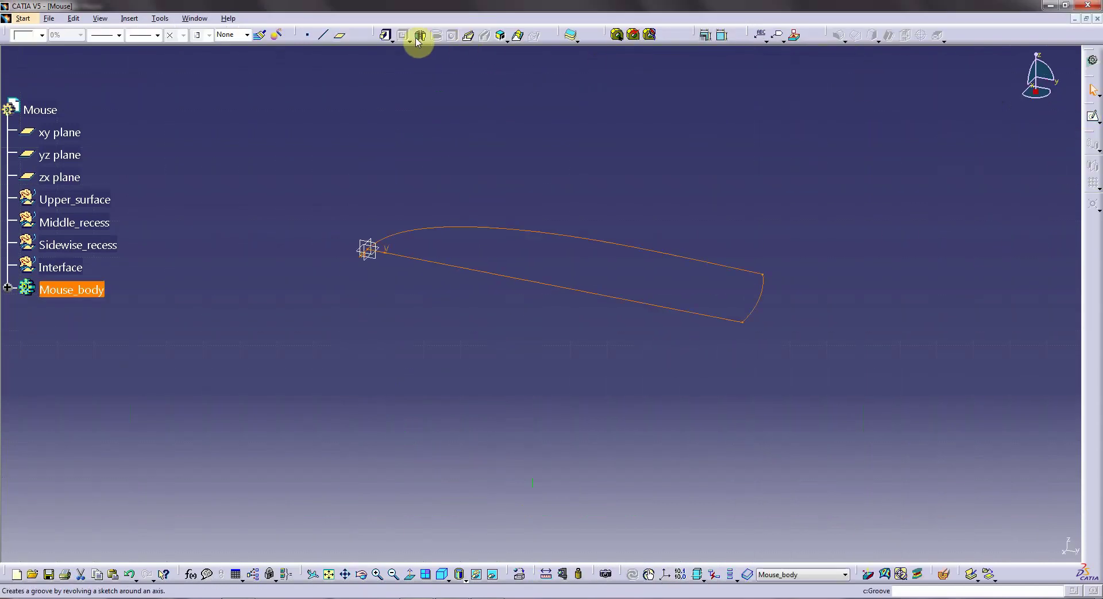
click(385, 34)
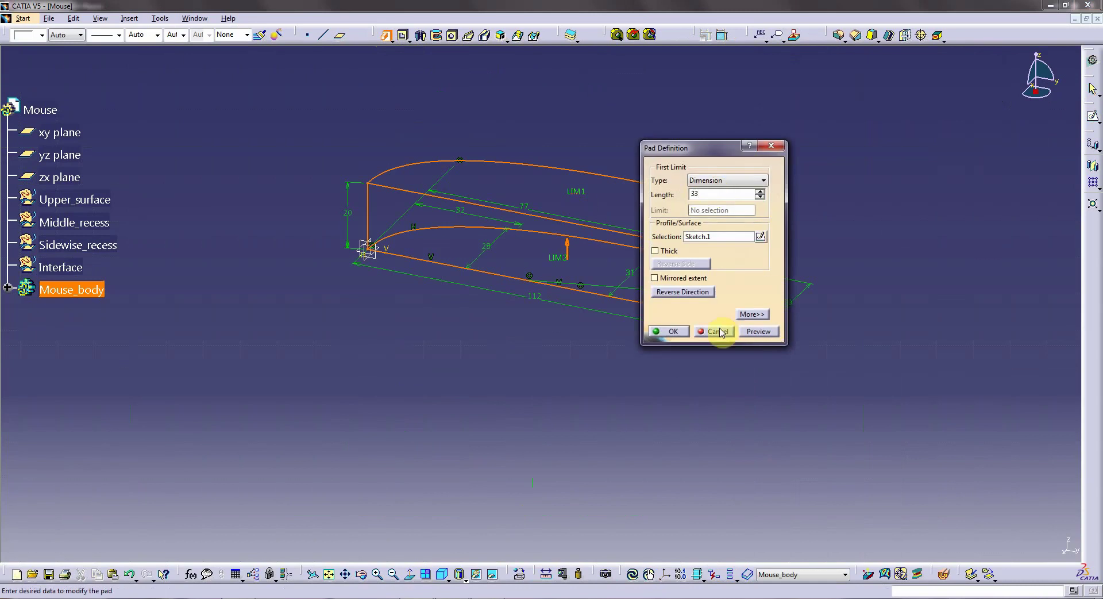
click(677, 336)
middle_drag(365, 362, 552, 389)
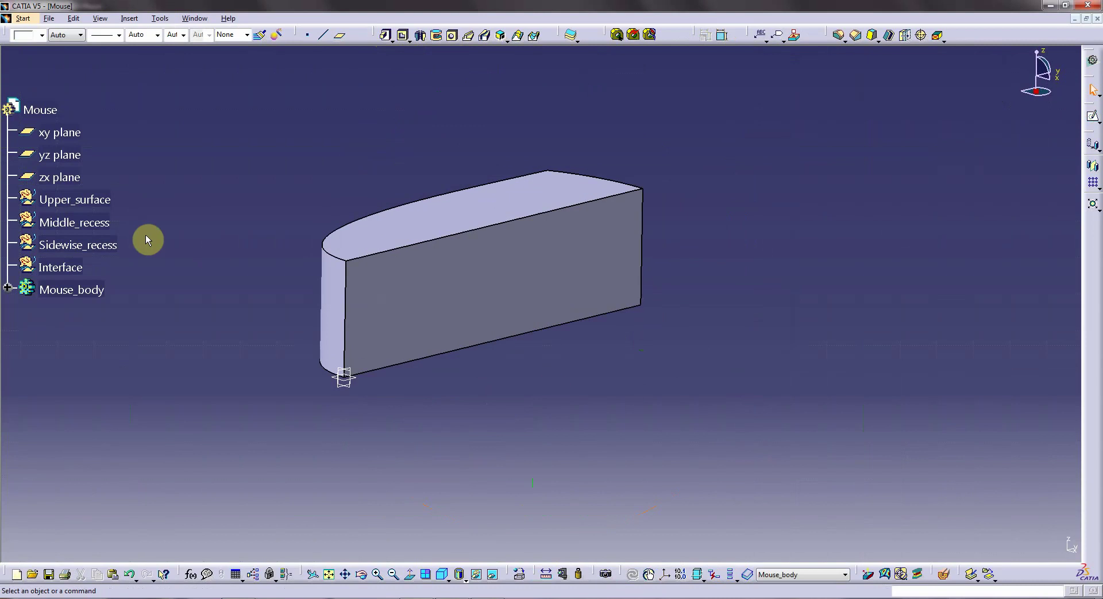
- Define the Upper_surface geometrical set as the in-work object
click(79, 207)
right_click(72, 198)
click(149, 284)
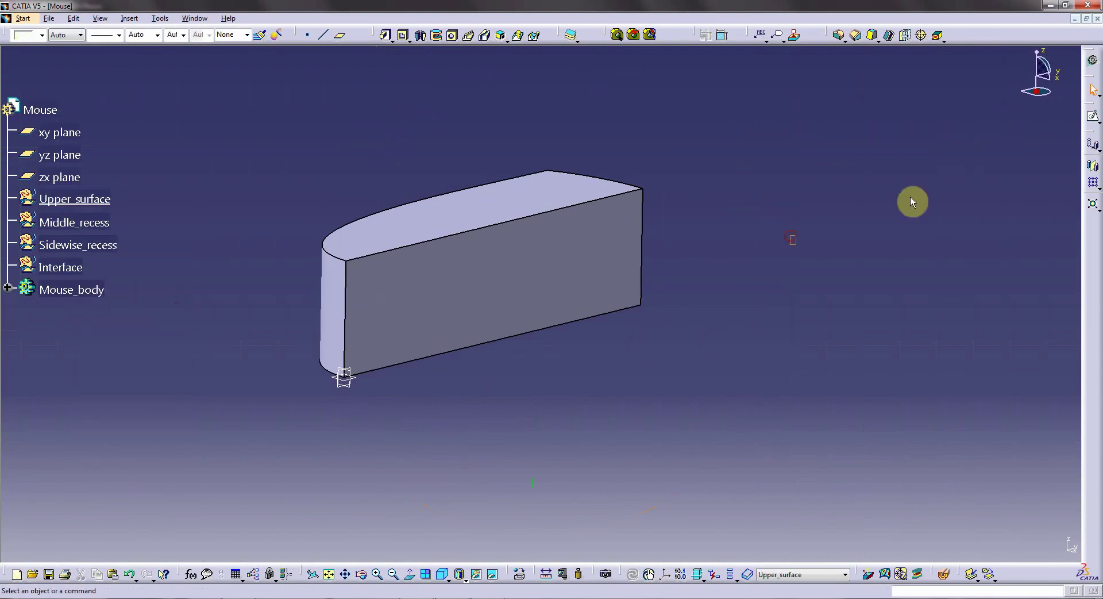
- Switch to the surface design workbench and start a new sketch on the yz plane
click(1093, 70)
click(754, 315)
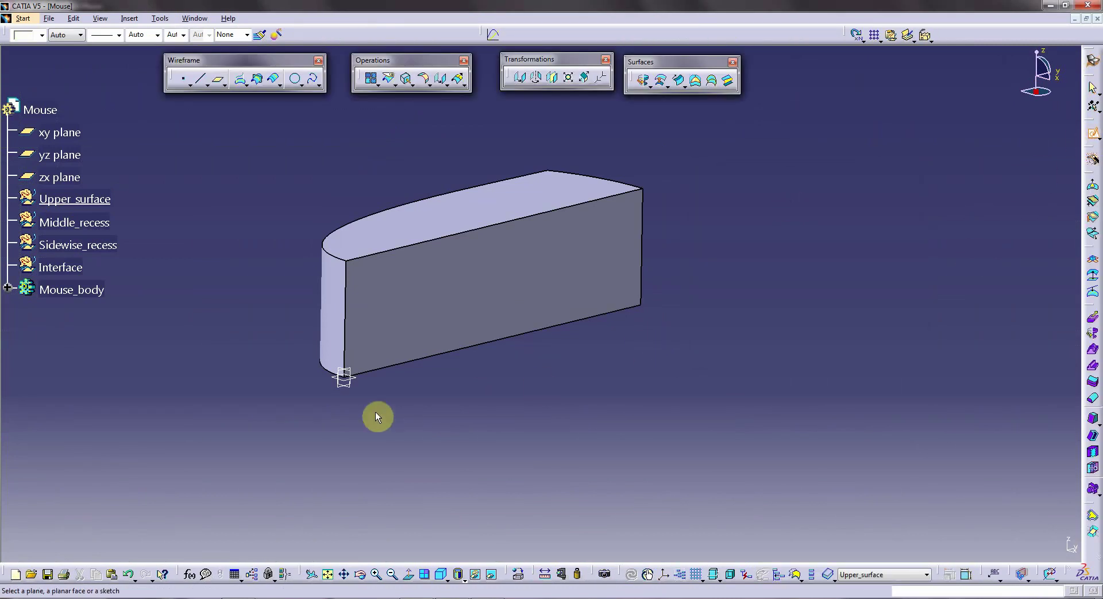
click(344, 384)
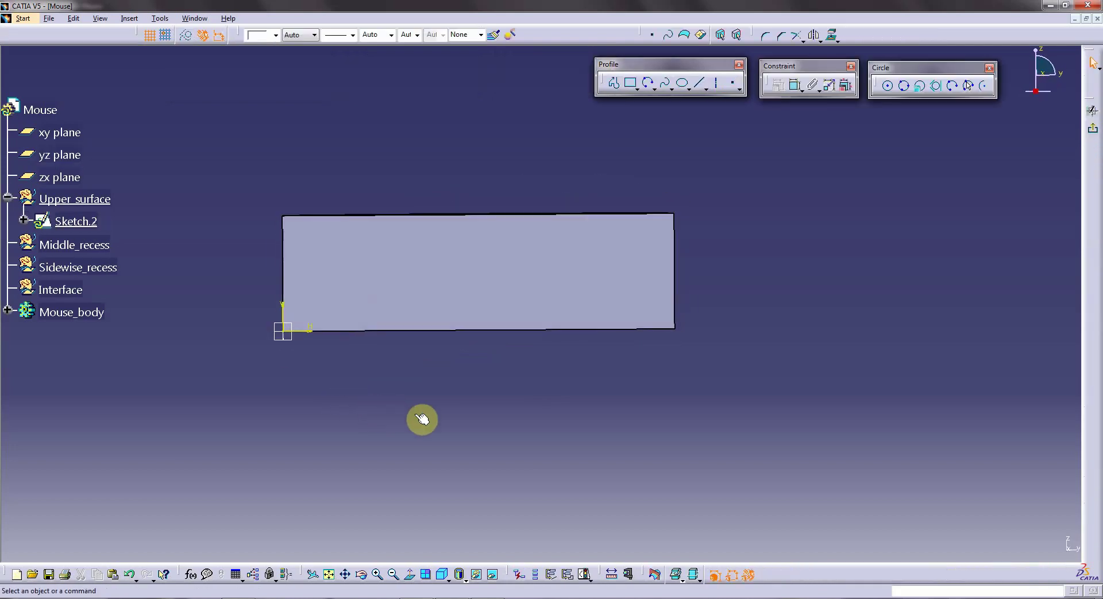
- Sketch a three-point arc bulging over the pad's top edge and extending past both of its ends
click(647, 82)
click(257, 273)
click(462, 195)
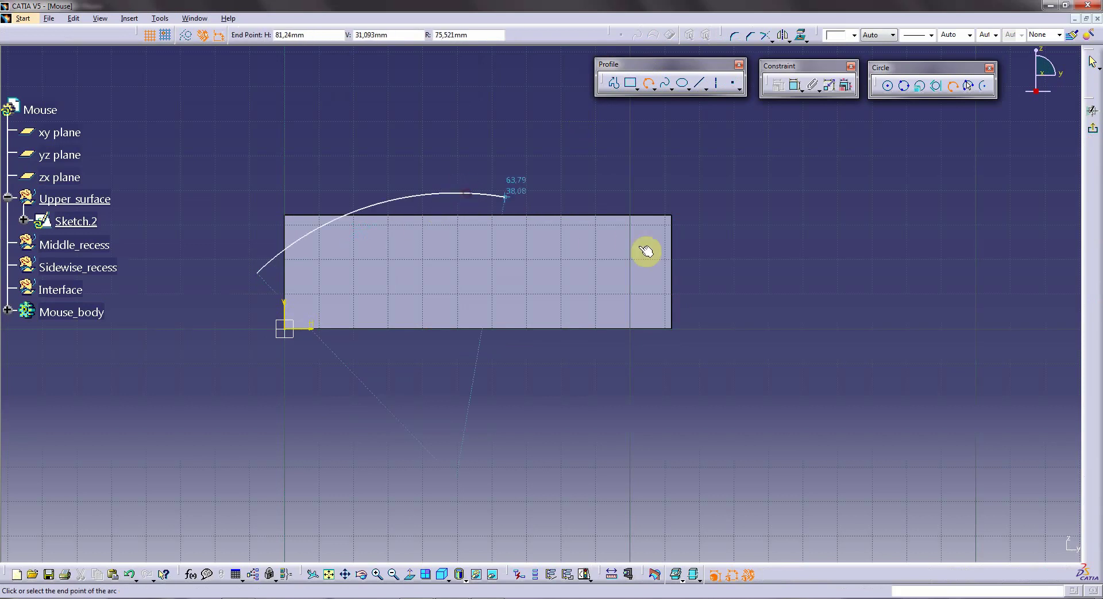
click(708, 277)
click(804, 297)
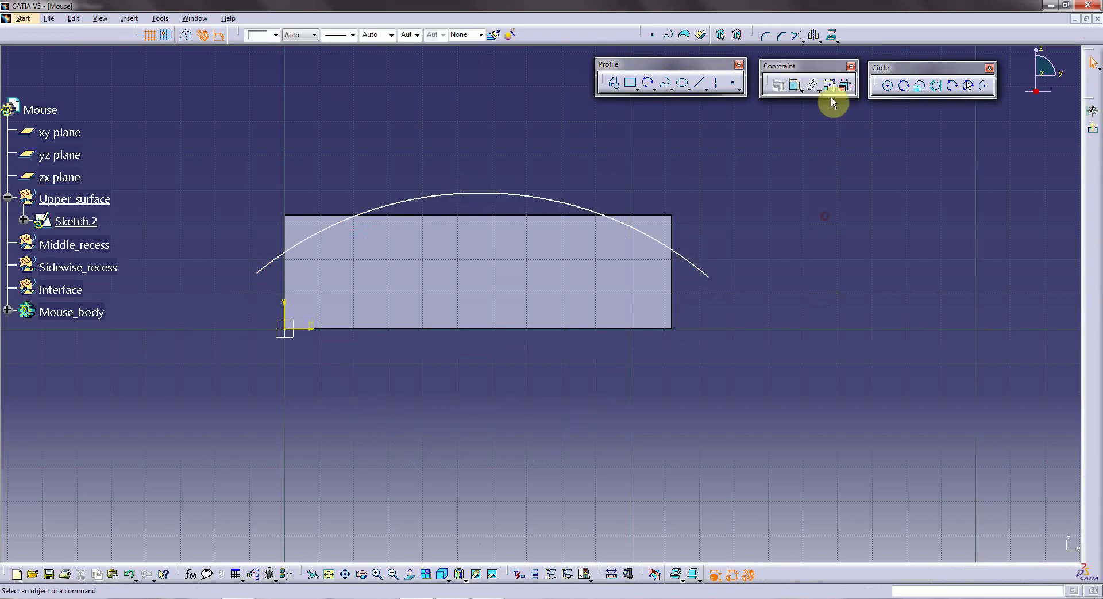
- Constrain the arc tangent to the pad's top edge
click(796, 85)
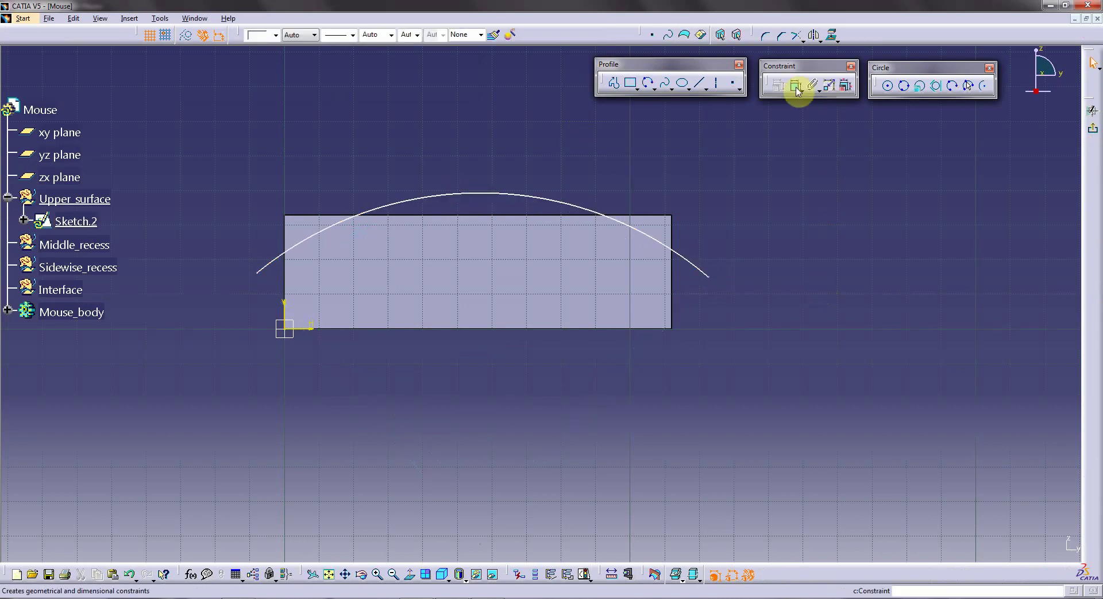
click(500, 193)
click(484, 221)
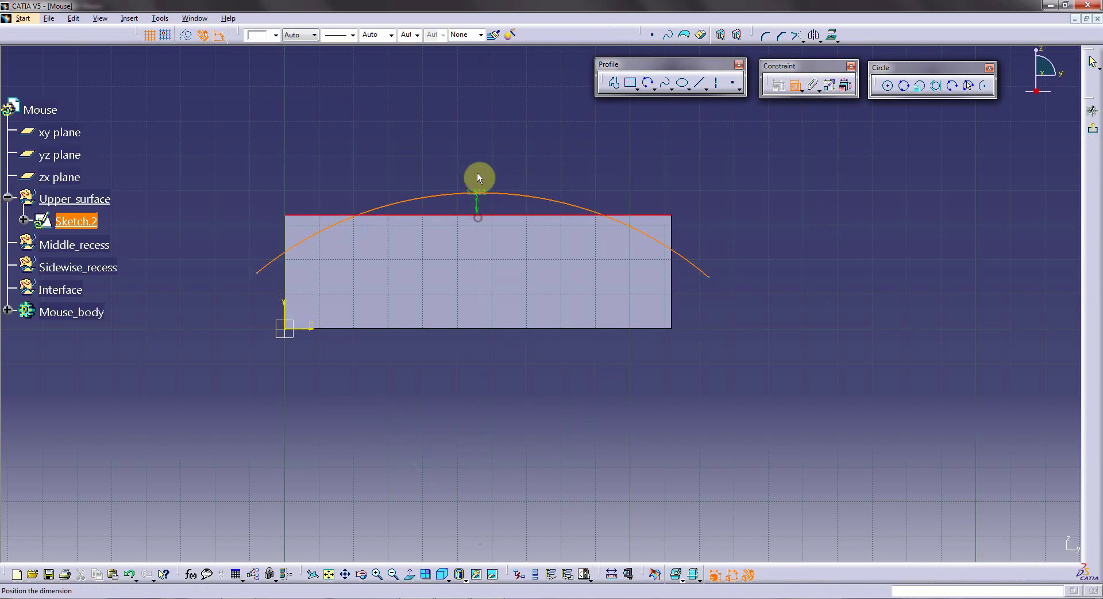
right_click(490, 163)
click(519, 208)
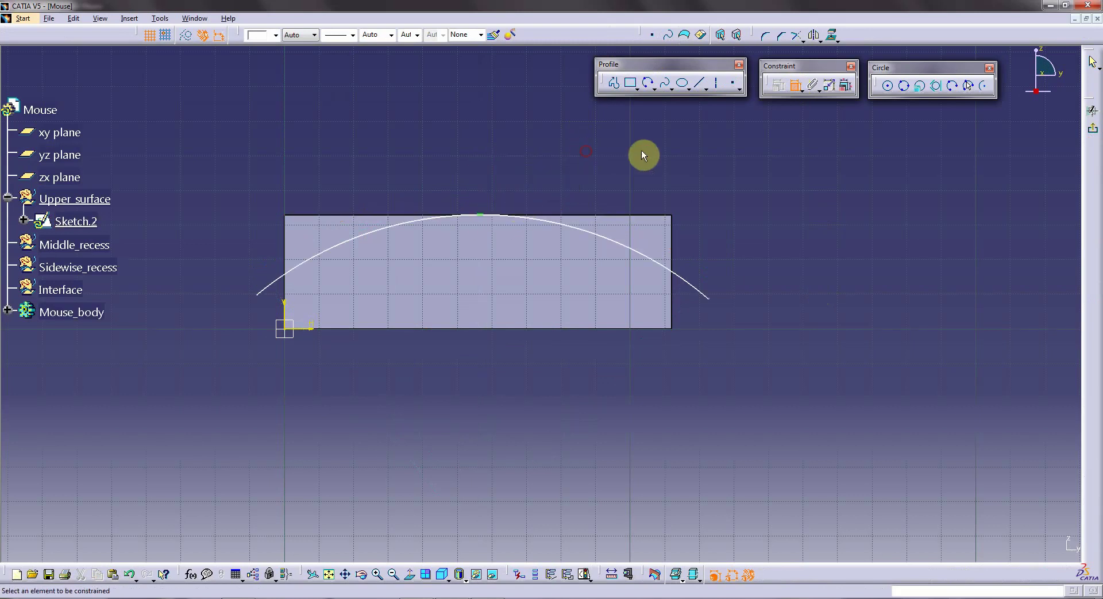
- Make the arc's two endpoints coincident with the pad's vertical end edges
click(673, 313)
right_click(699, 327)
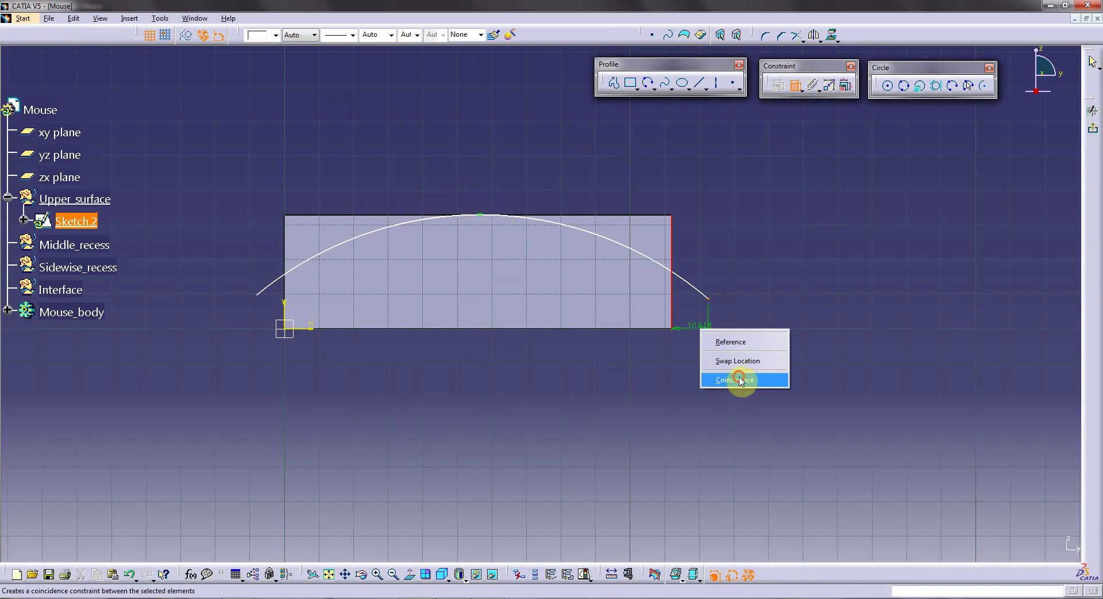
click(740, 381)
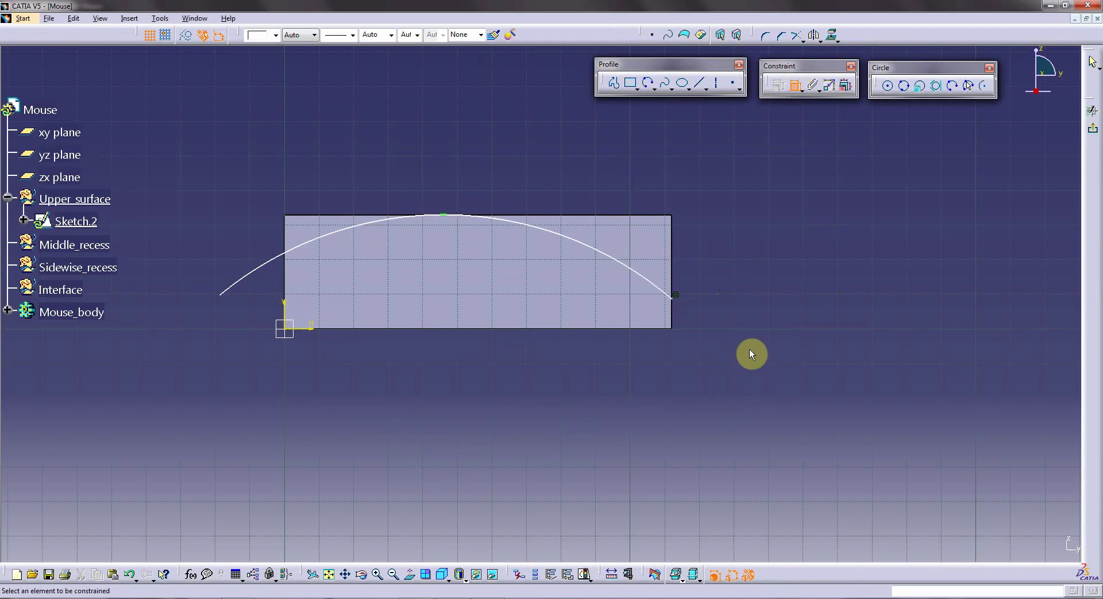
click(222, 295)
ctrl+click(286, 281)
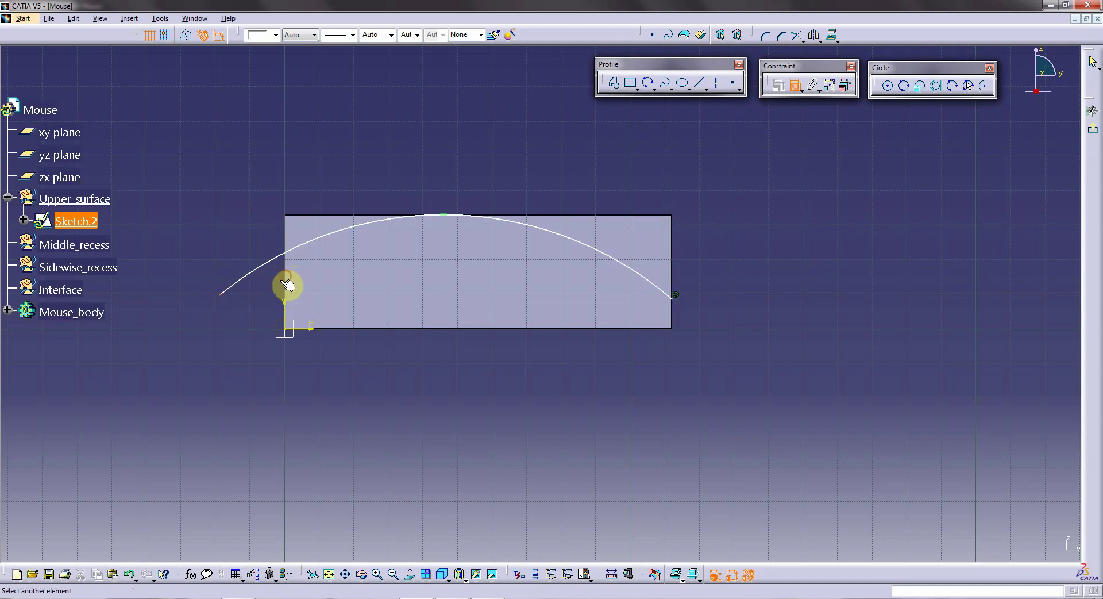
right_click(250, 325)
click(290, 378)
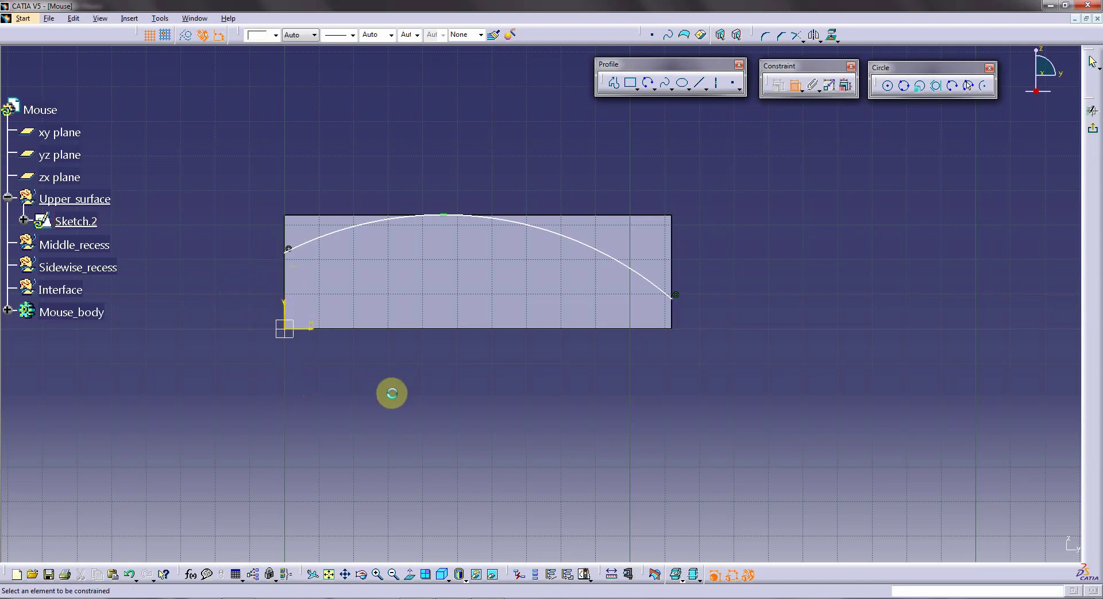
- Dimension the heights of both arc endpoints from the pad's bottom edge
click(678, 299)
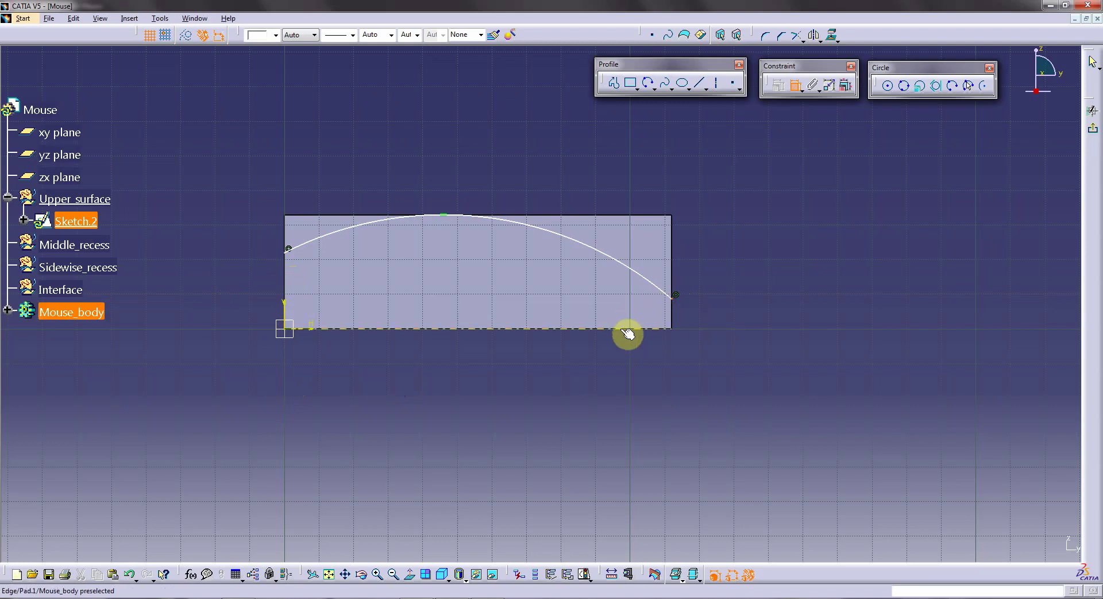
click(628, 330)
click(703, 314)
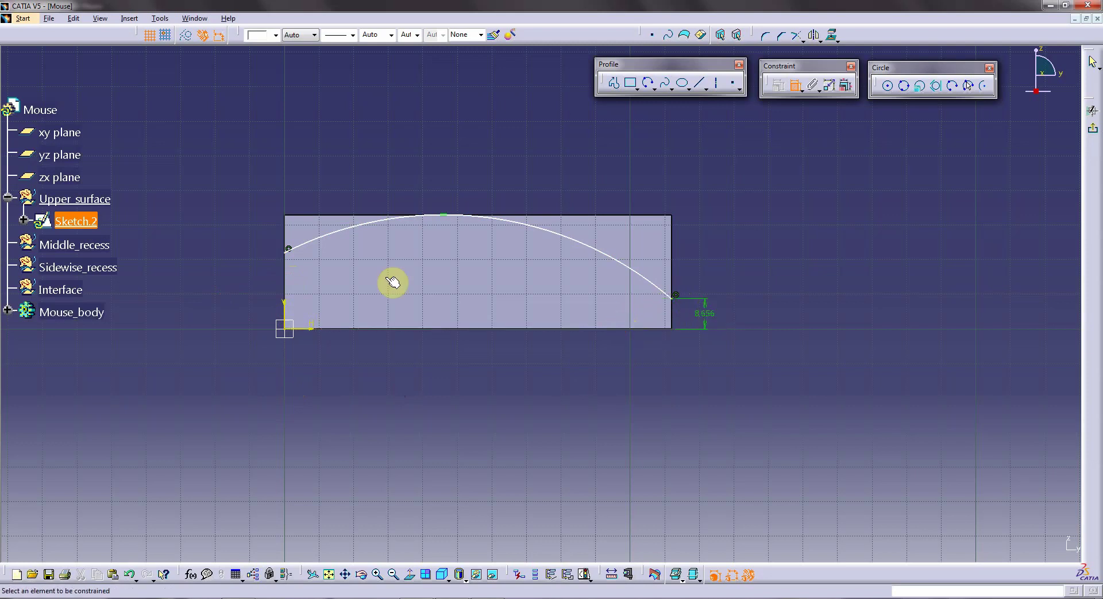
click(289, 251)
click(375, 329)
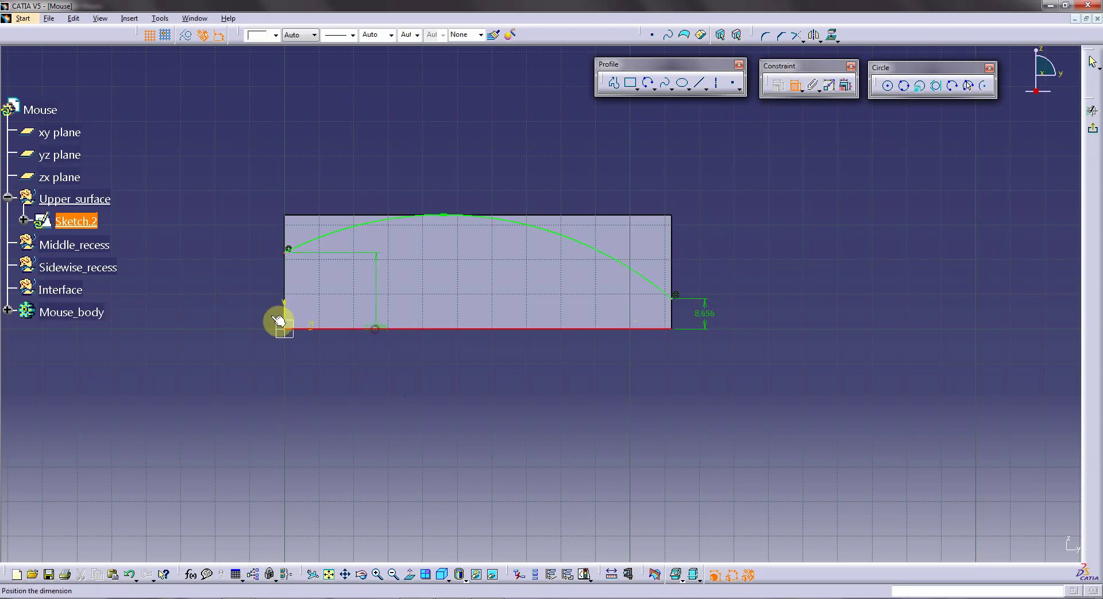
click(244, 298)
- Set the arc's endpoint heights to 16 mm at the origin side and 15 mm at the far end, and exit the sketch
double_click(251, 298)
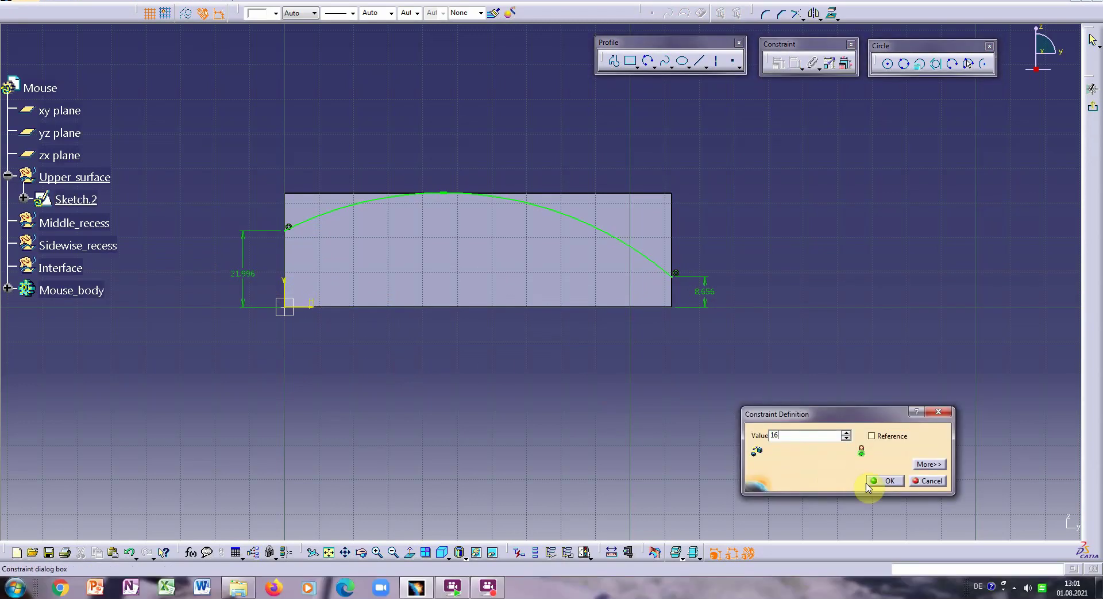
click(883, 481)
double_click(707, 295)
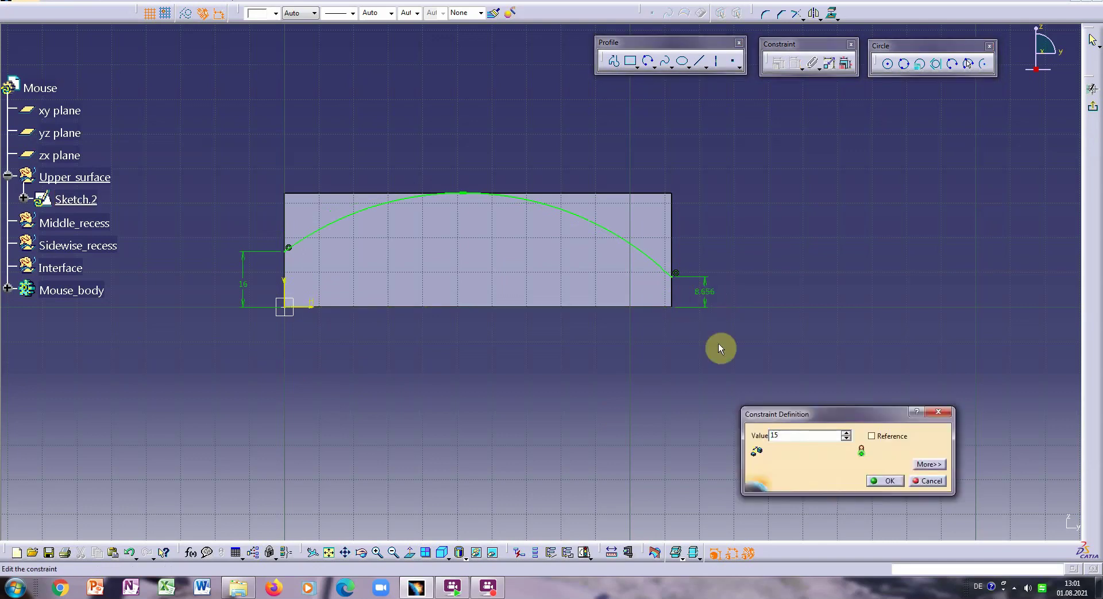
click(885, 480)
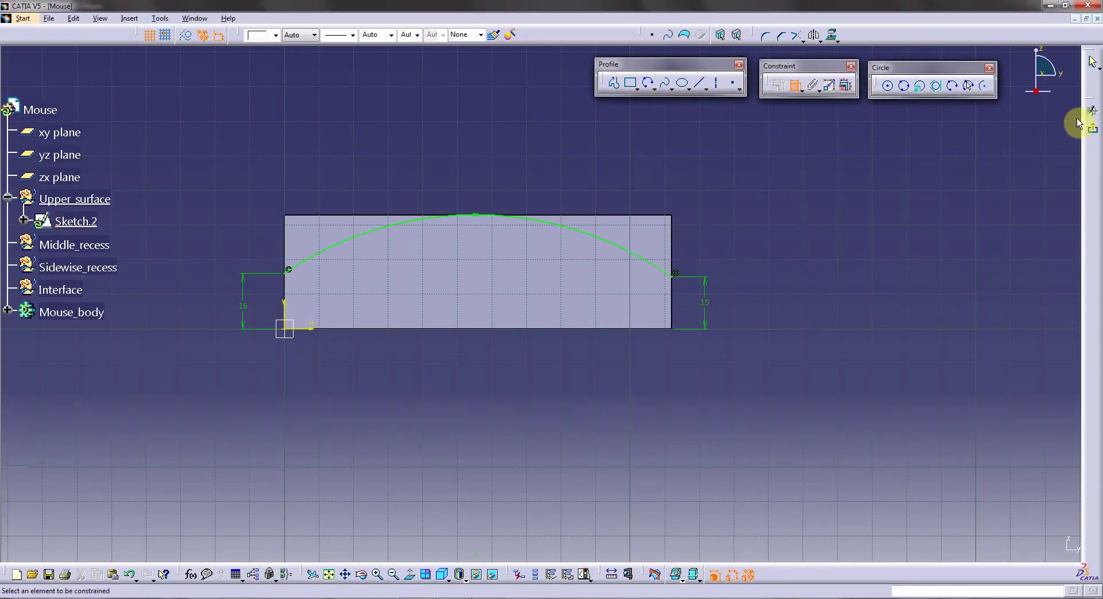
click(1092, 106)
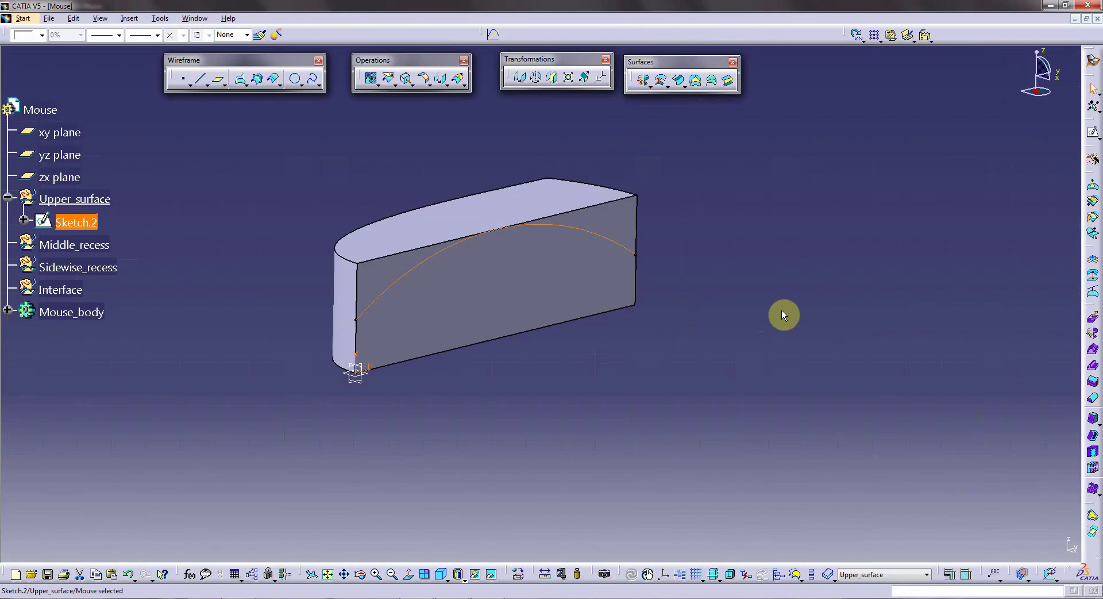
click(781, 311)
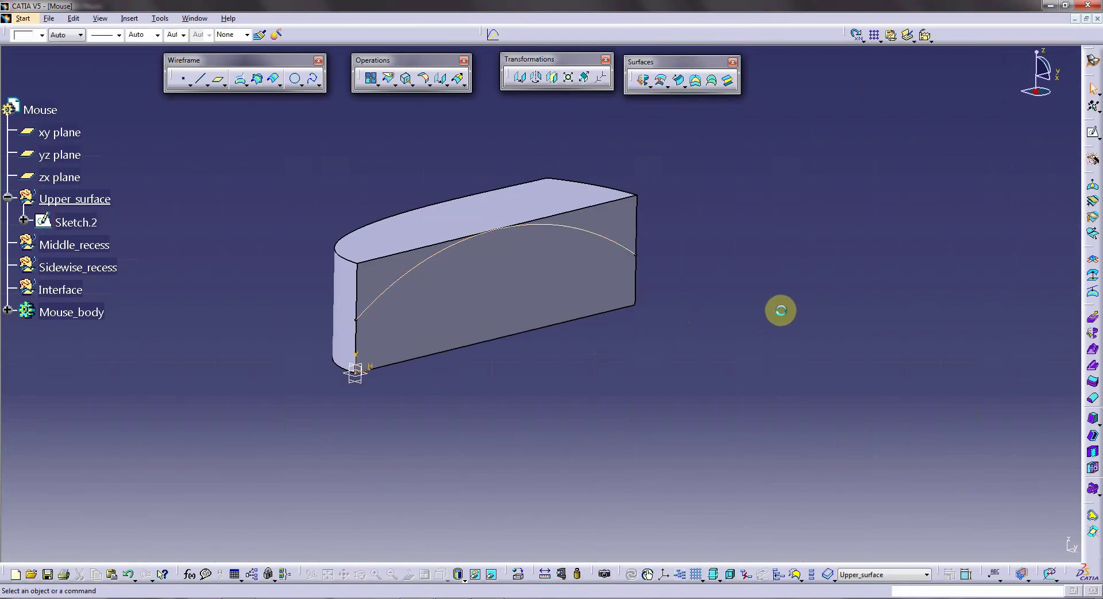
- Create a tangent-on-curve point on the arc sketch, using the pad's long top edge as the direction
click(183, 78)
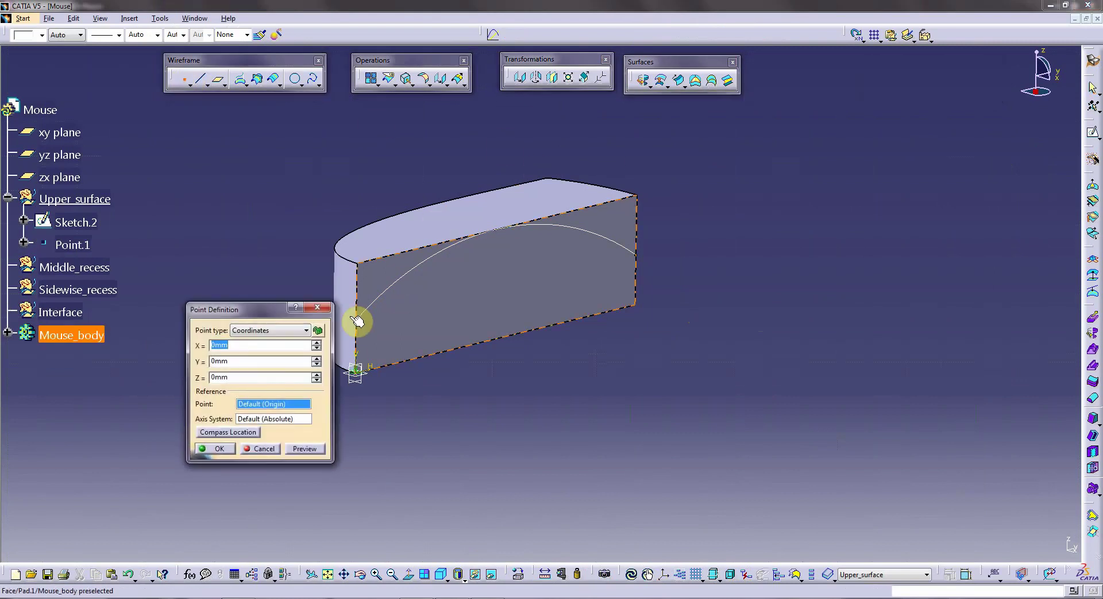
click(307, 330)
click(286, 380)
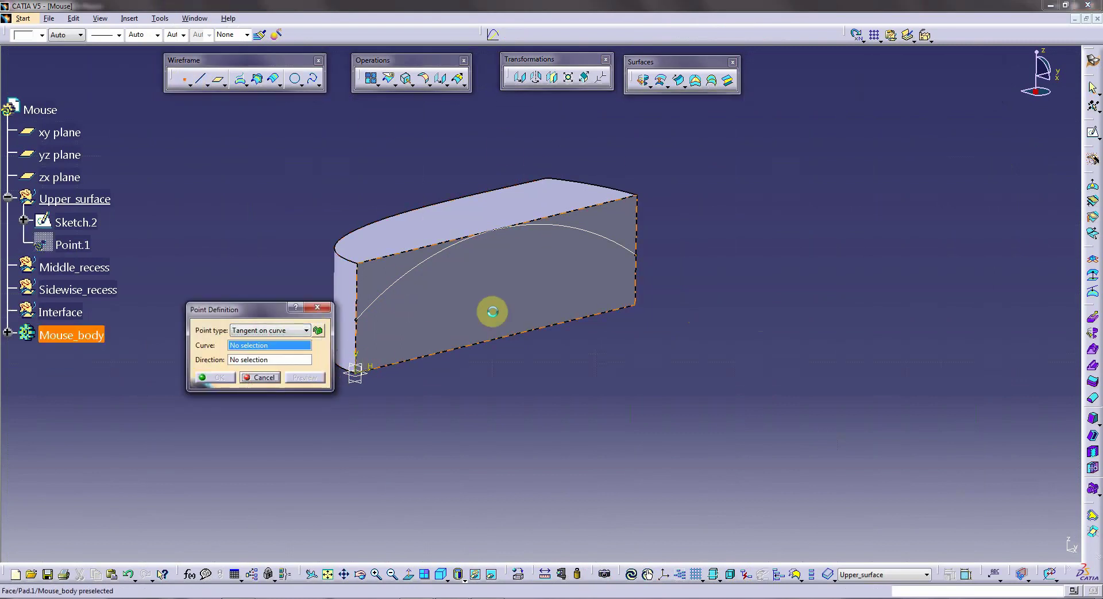
click(562, 225)
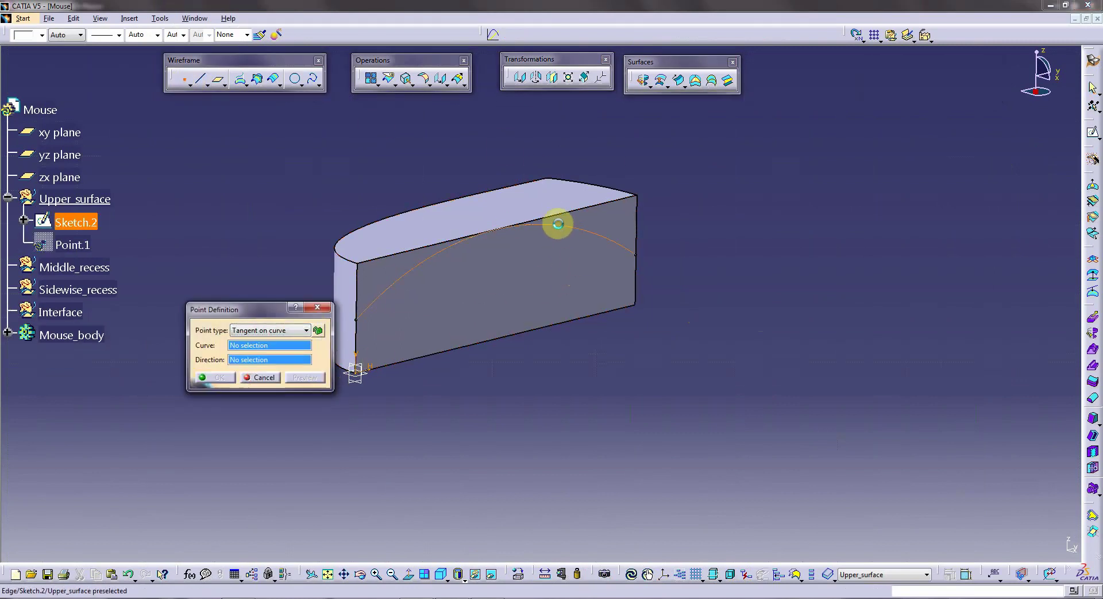
click(573, 216)
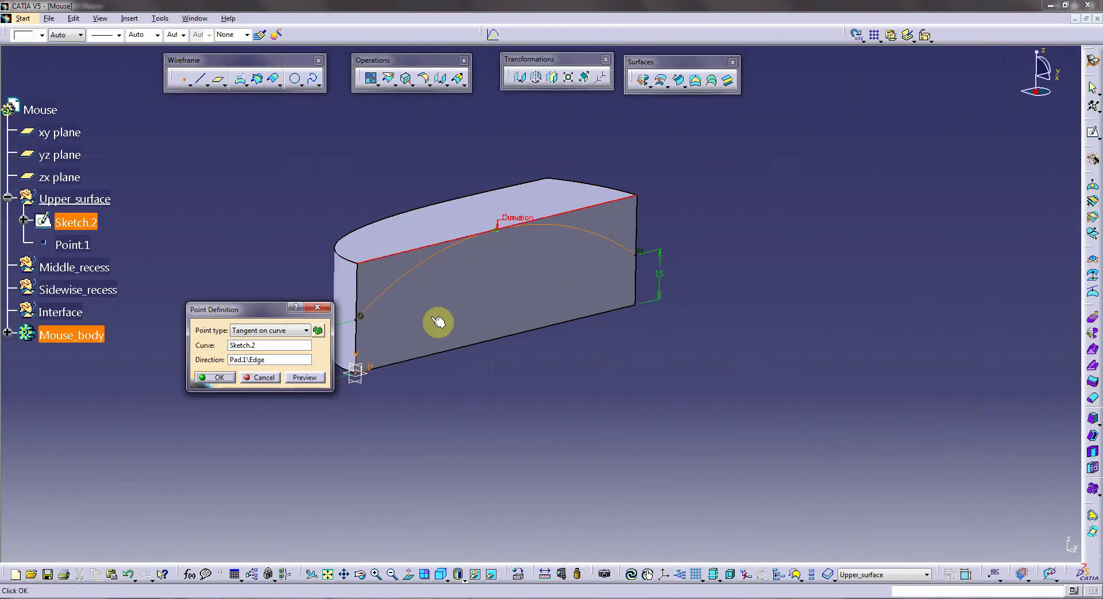
key(Return)
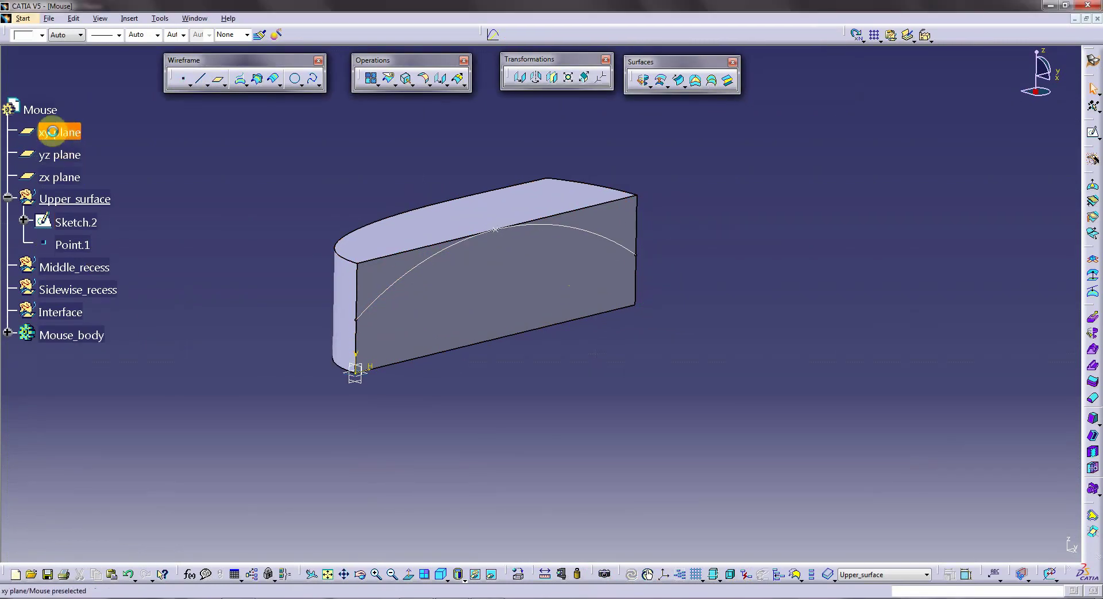
- Hide the xy plane and the zx plane
click(52, 132)
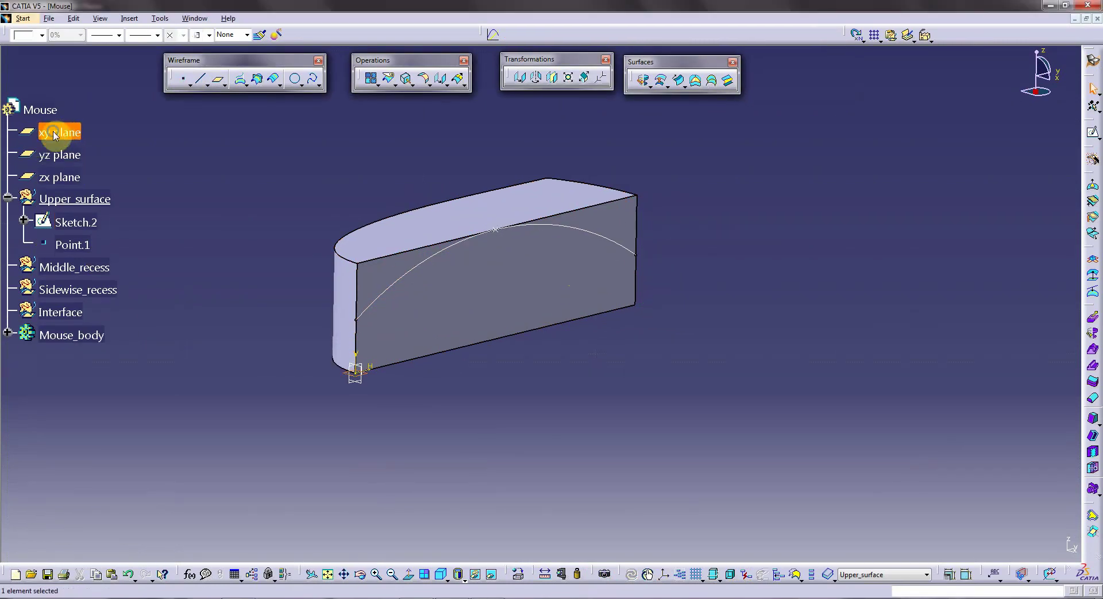
right_click(53, 133)
click(78, 174)
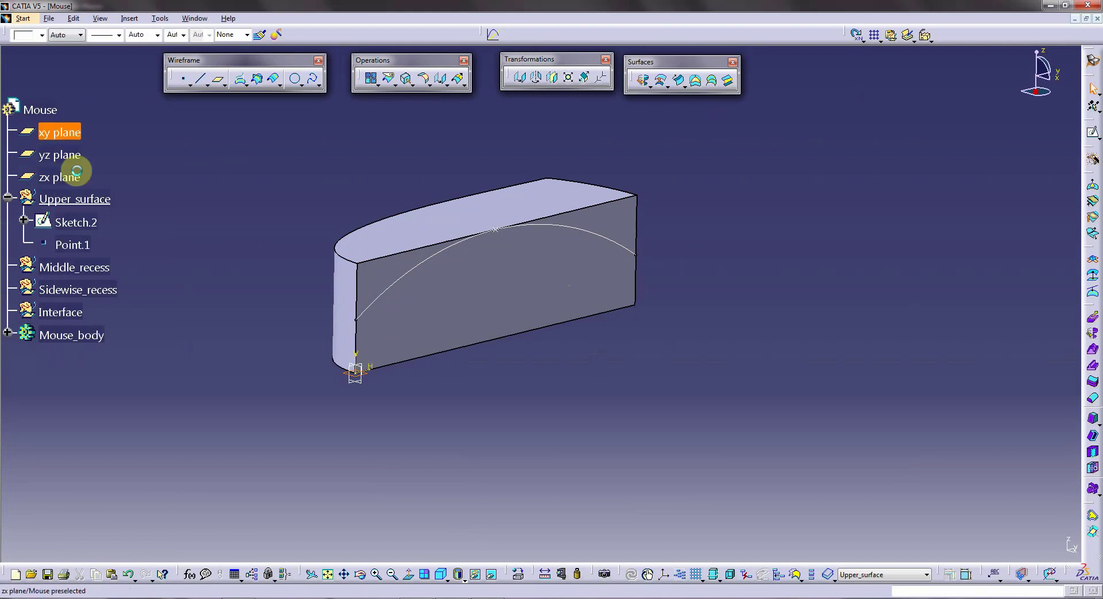
click(61, 164)
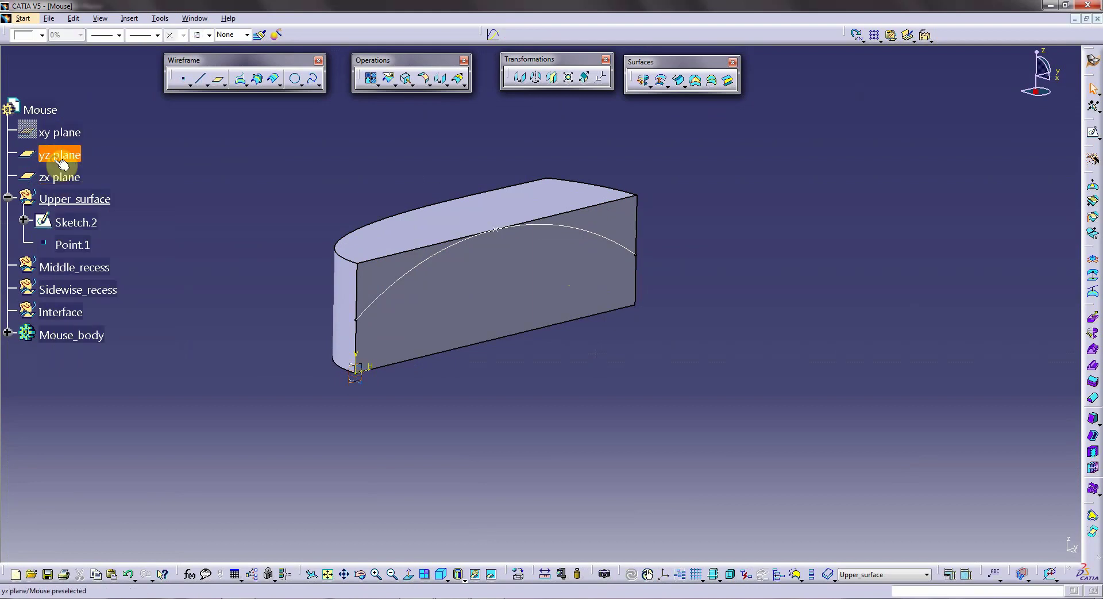
right_click(59, 181)
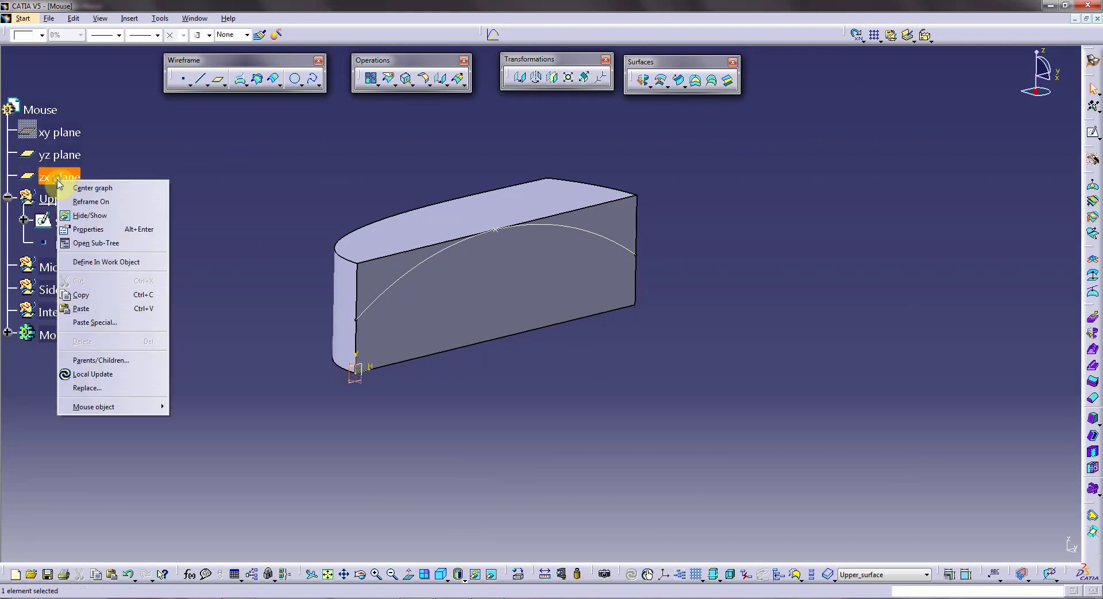
click(84, 218)
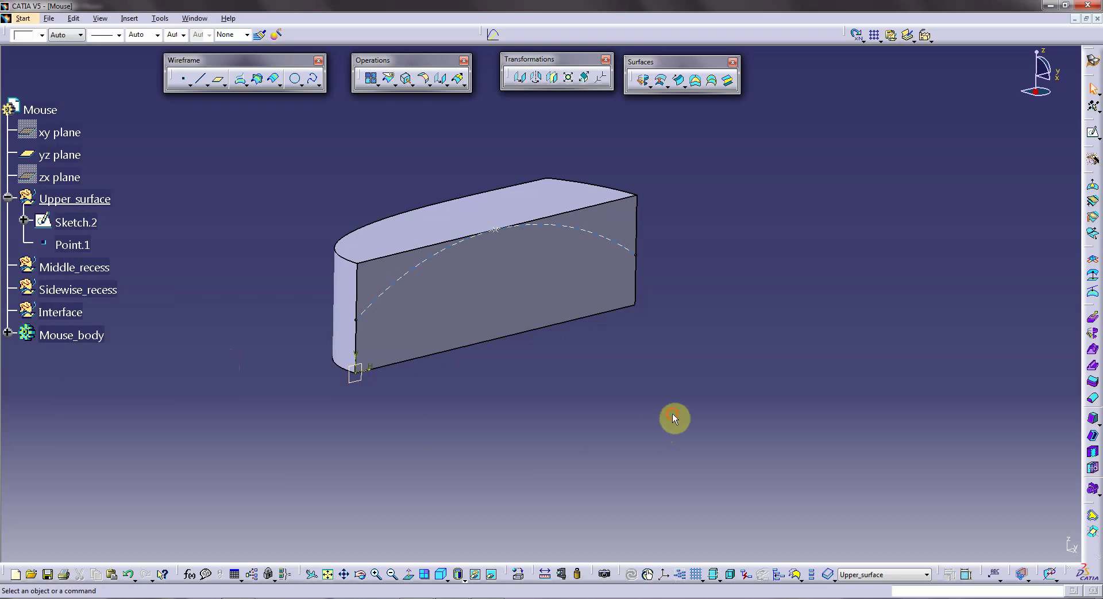
- Create a plane normal to the pad's long bottom edge at the origin vertex
click(217, 83)
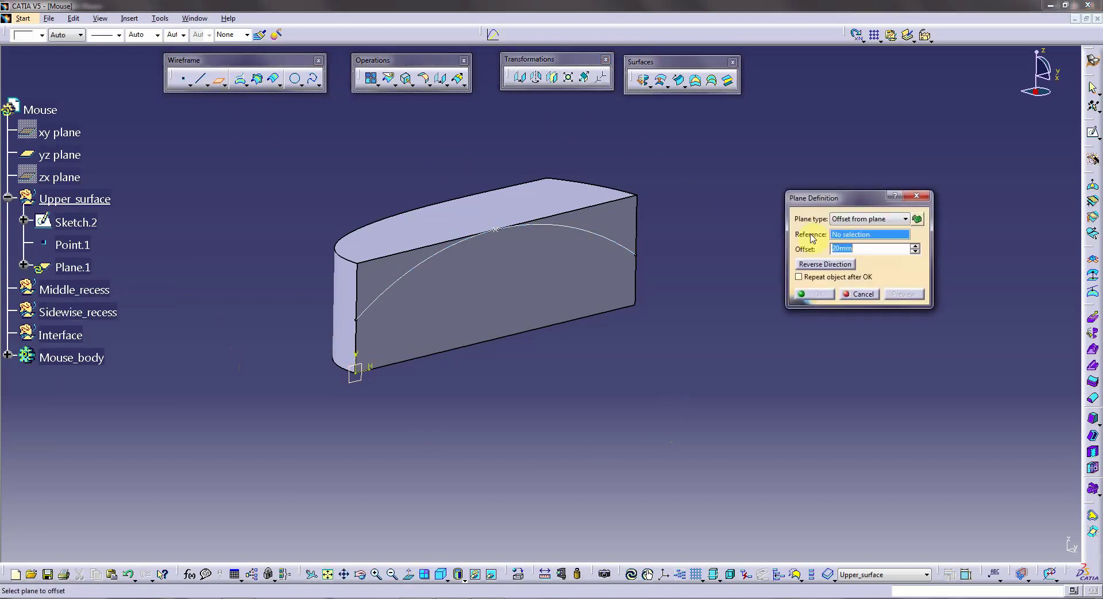
click(898, 221)
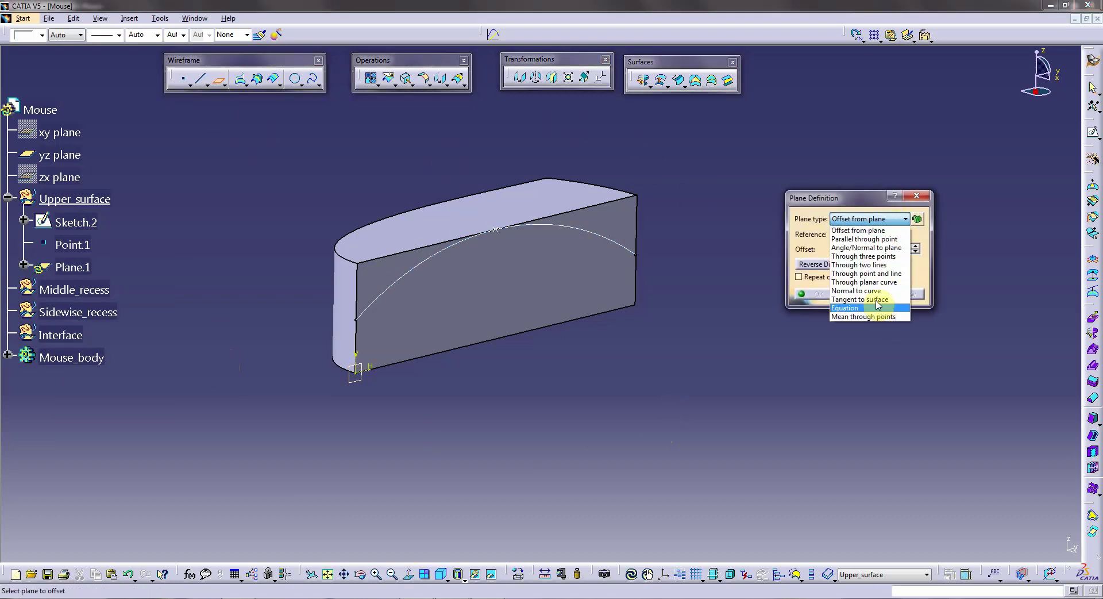
click(859, 290)
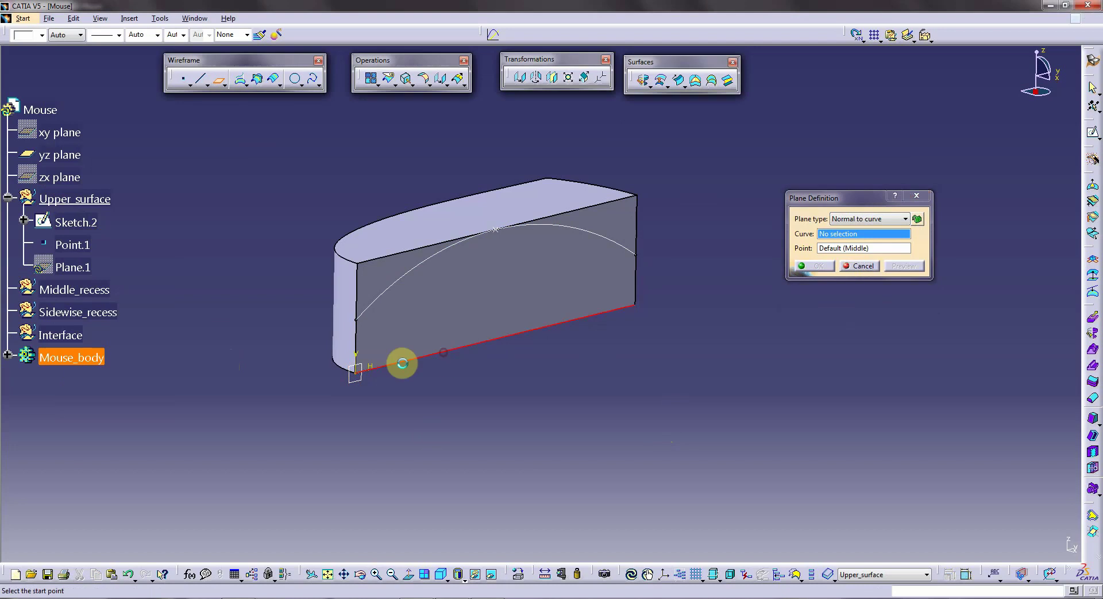
click(402, 363)
click(356, 374)
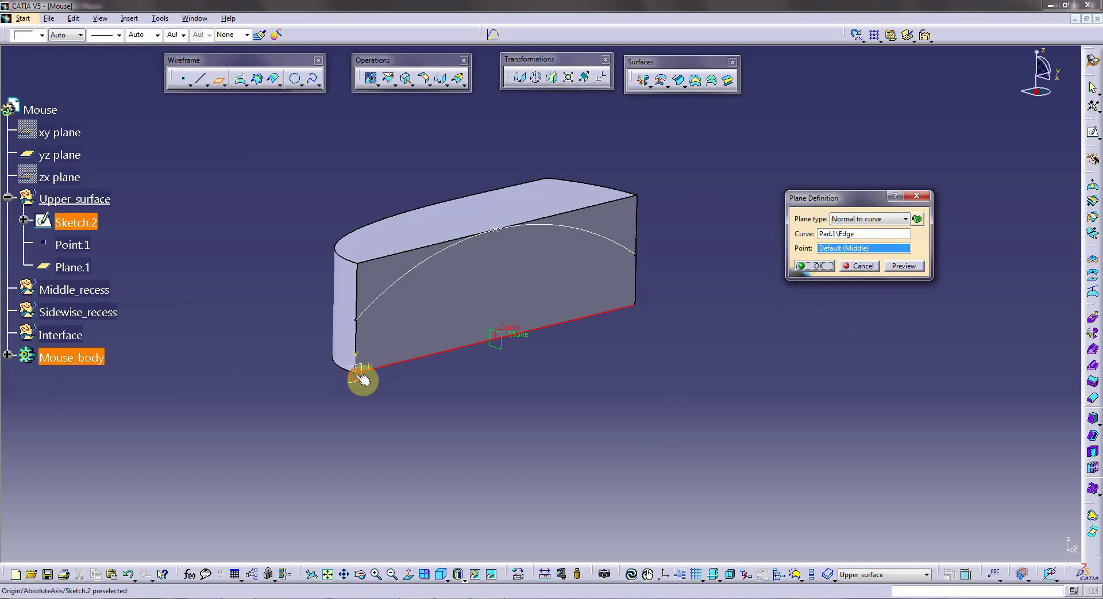
click(822, 265)
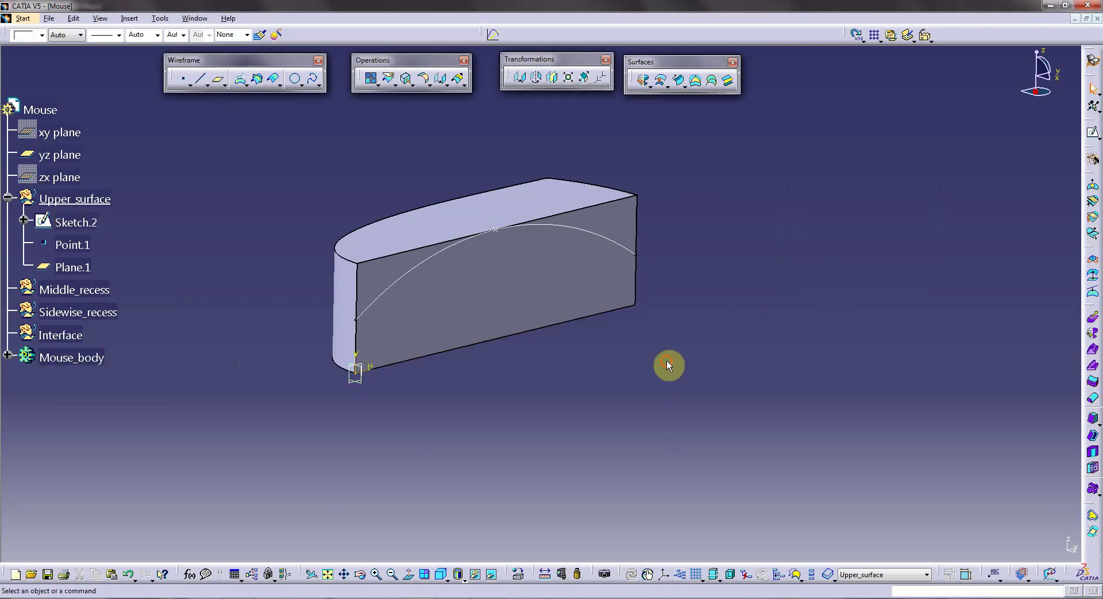
- Create a plane normal to the arc sketch through the tangent point
click(218, 79)
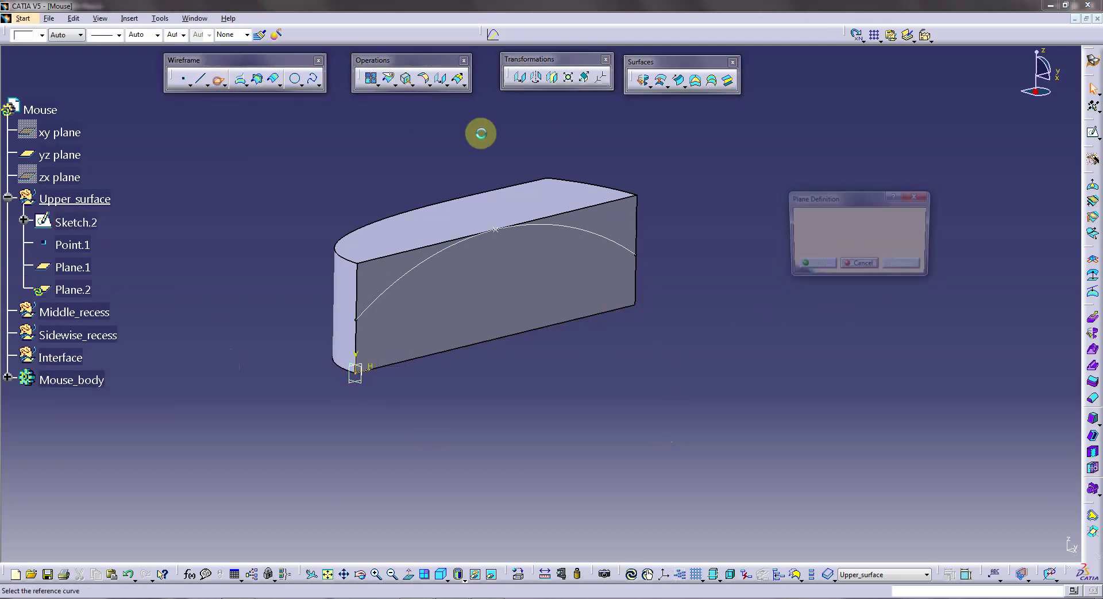
click(592, 233)
click(501, 234)
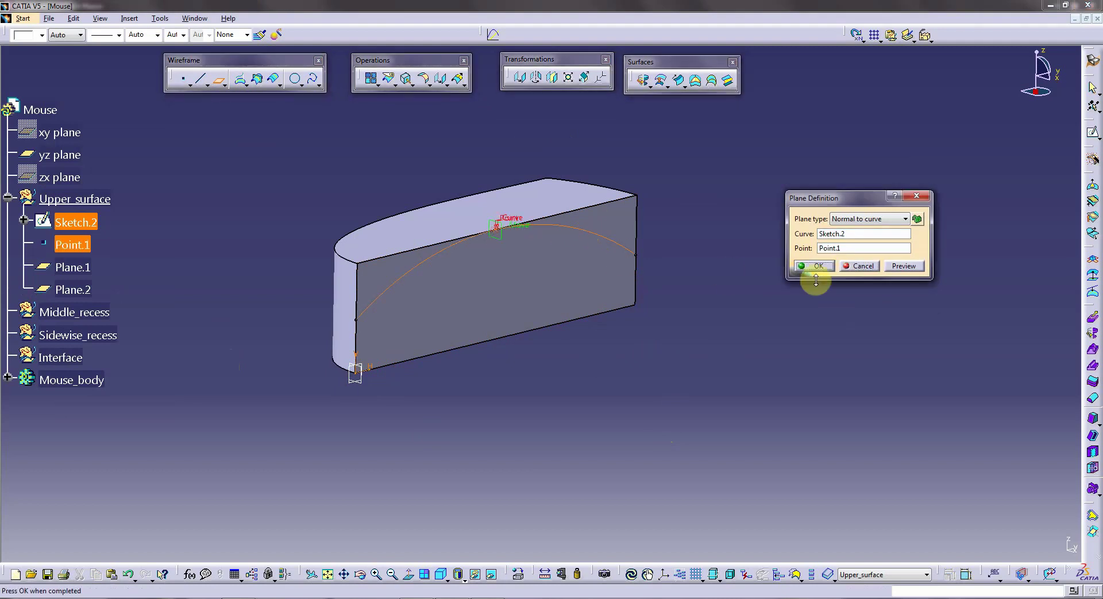
click(814, 265)
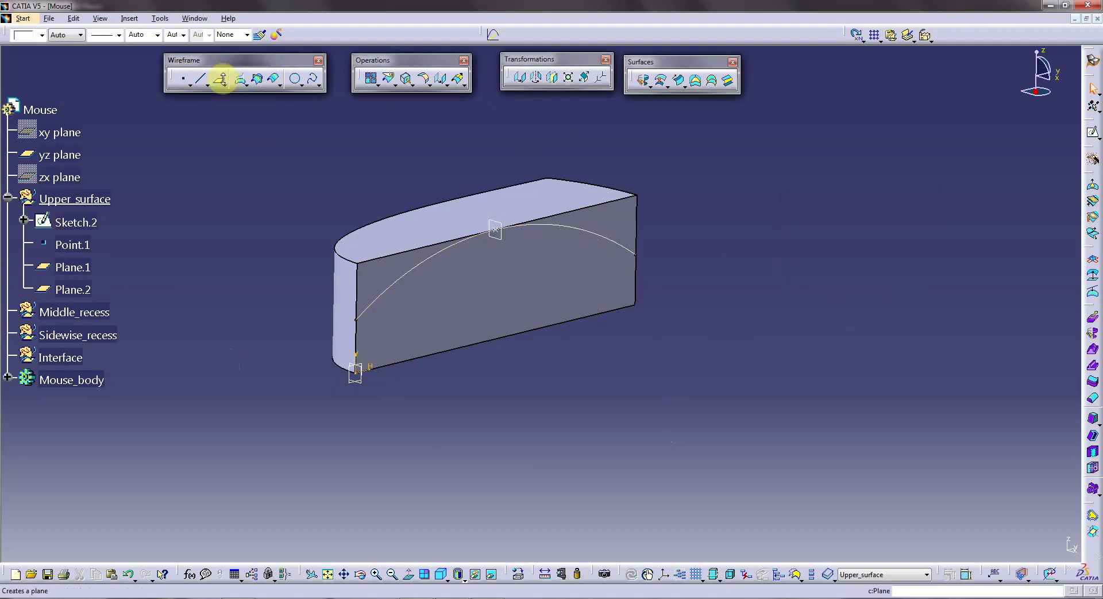
- Create a plane normal to the pad's long bottom edge at its far end vertex
click(219, 78)
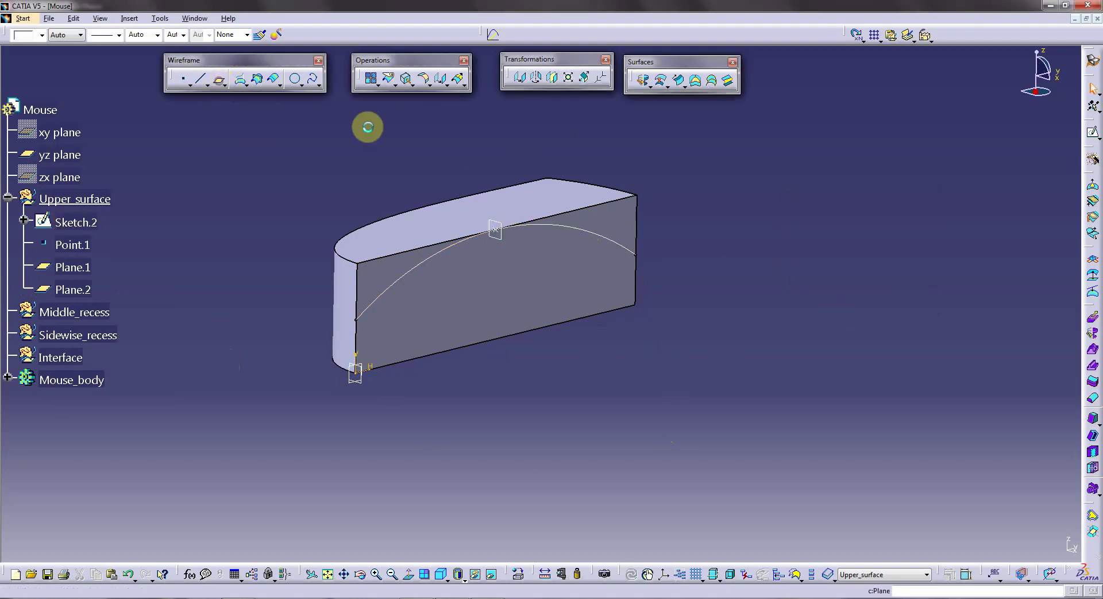
click(612, 318)
click(643, 310)
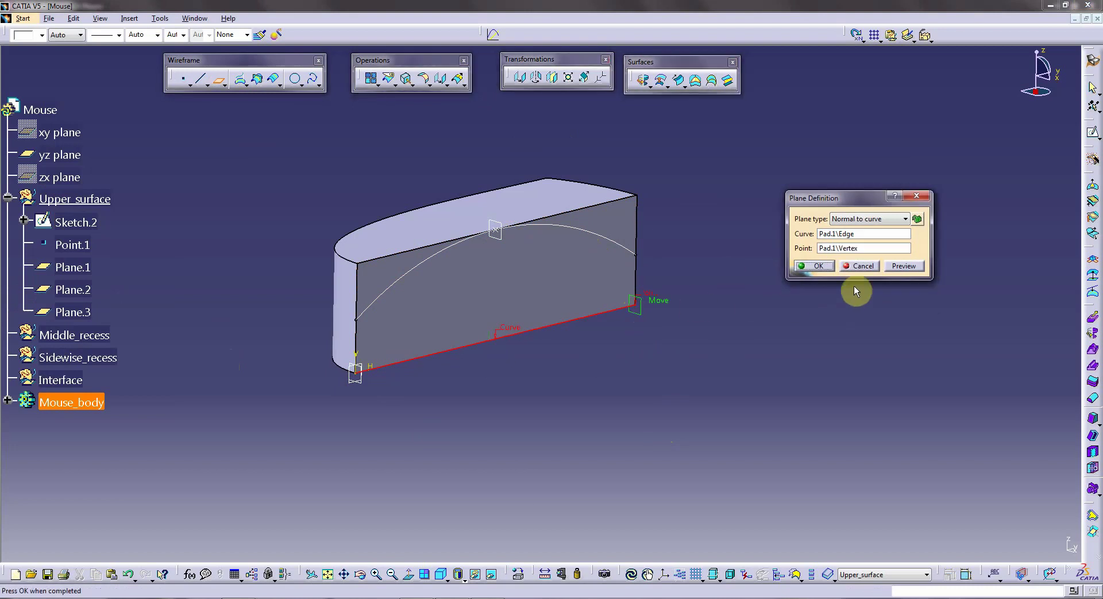
click(817, 266)
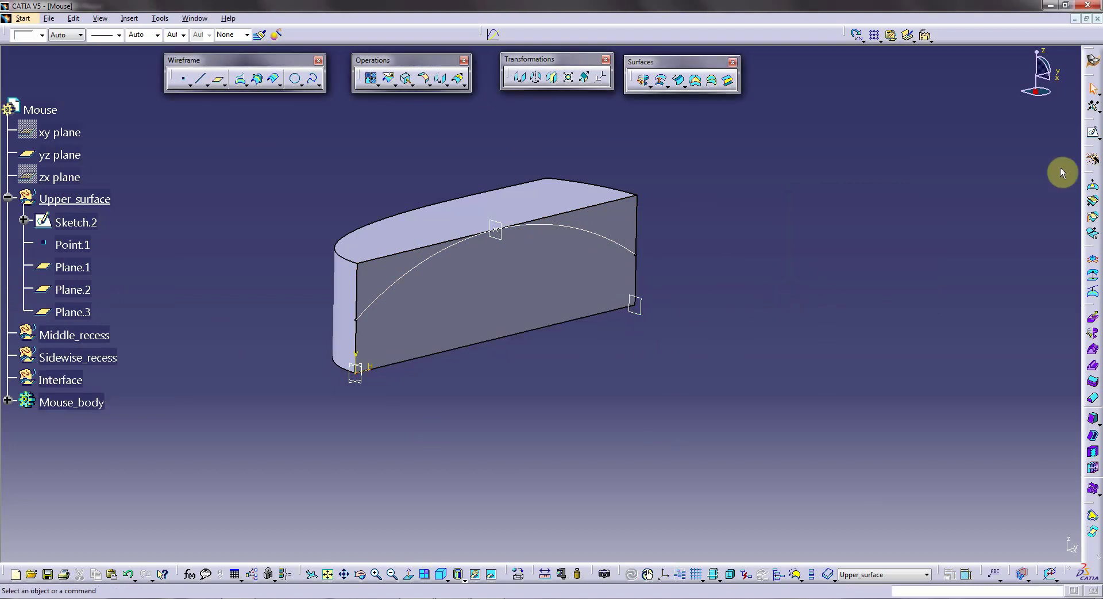
- Sketch a two-point spline beside the rounded end of the pad, on the normal plane at the origin
click(1093, 136)
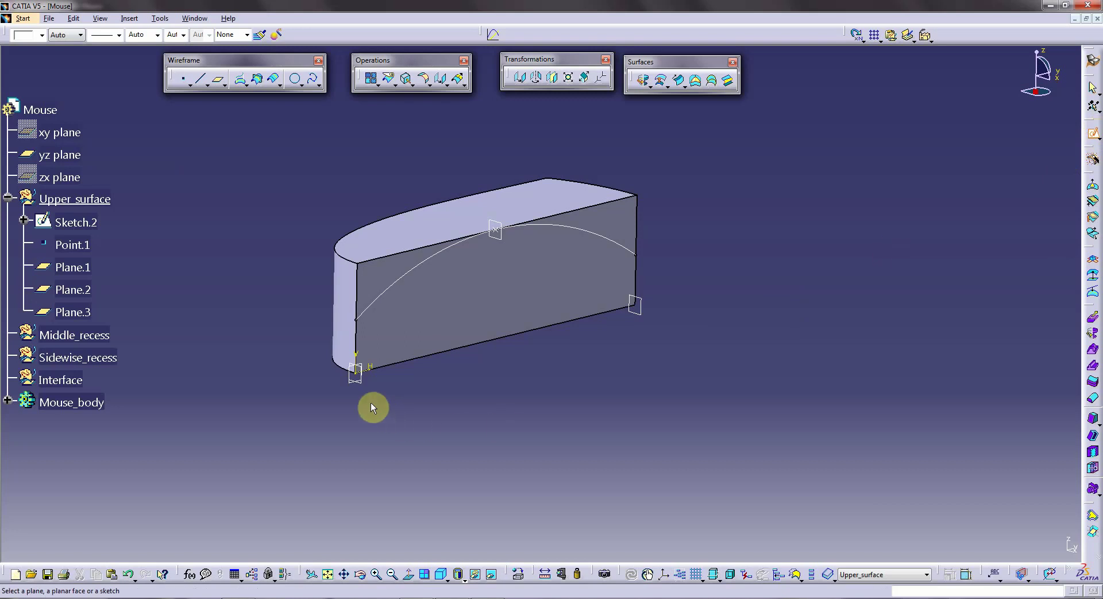
click(367, 386)
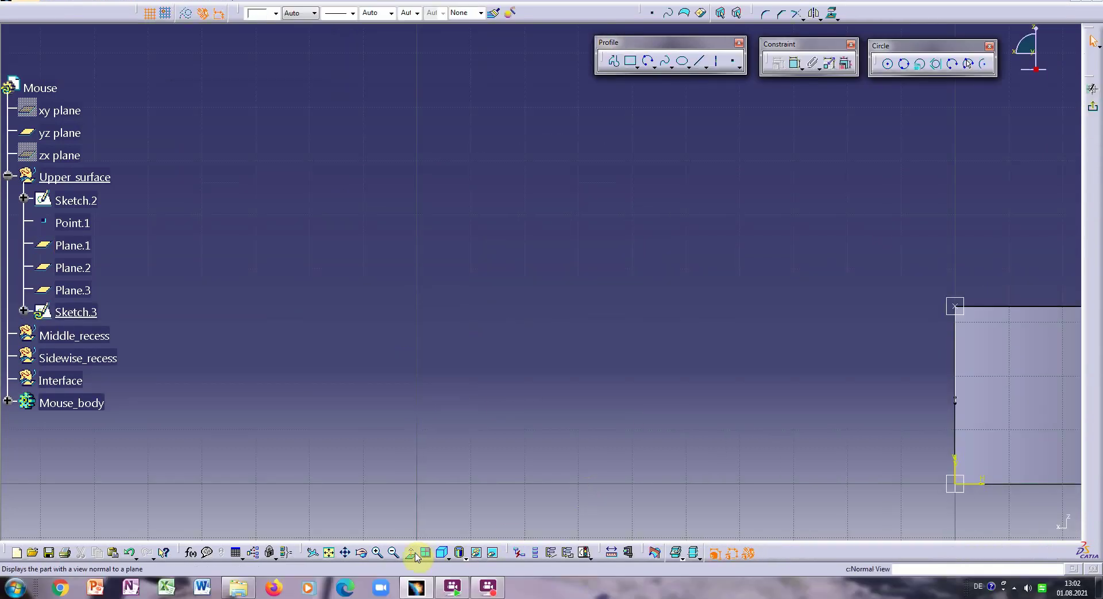
click(414, 552)
mouse_move(388, 393)
middle_down()
mouse_move(615, 326)
mouse_move(517, 377)
mouse_move(563, 364)
mouse_move(683, 379)
middle_up()
click(665, 60)
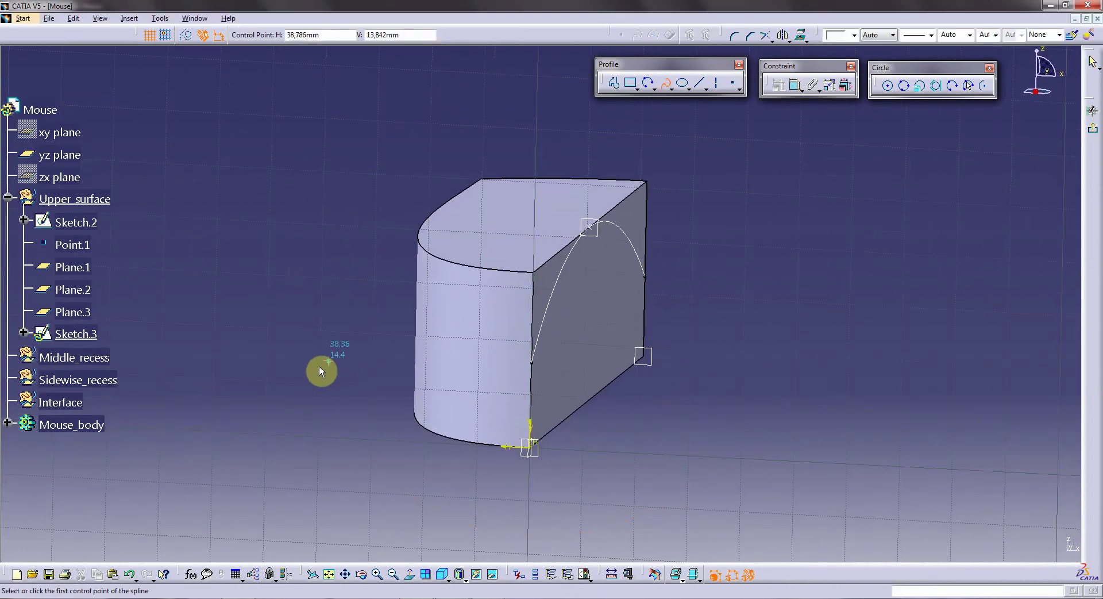
click(364, 327)
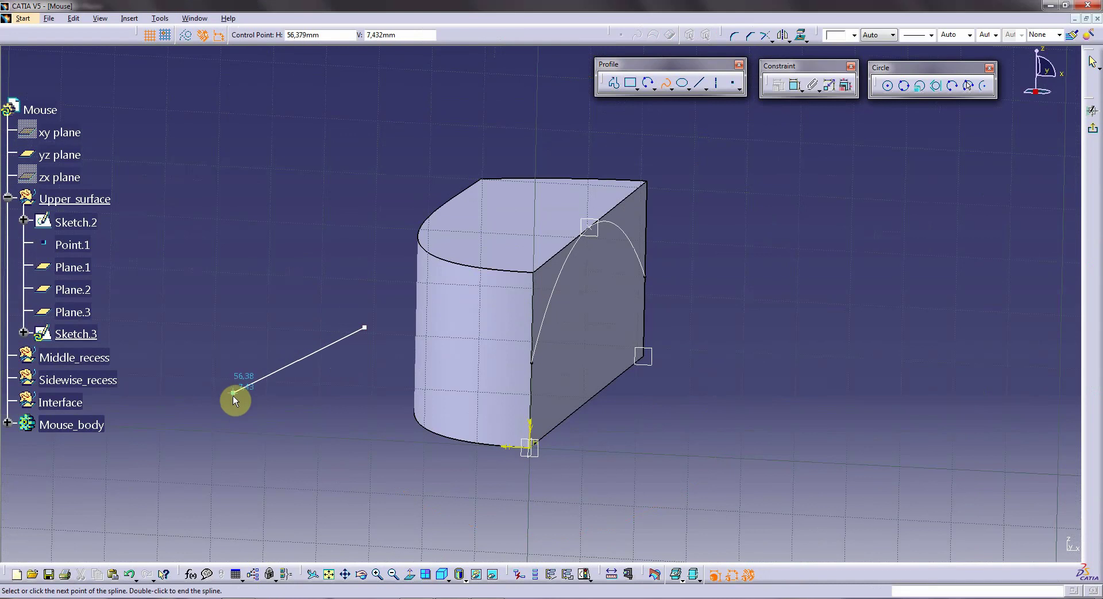
click(232, 396)
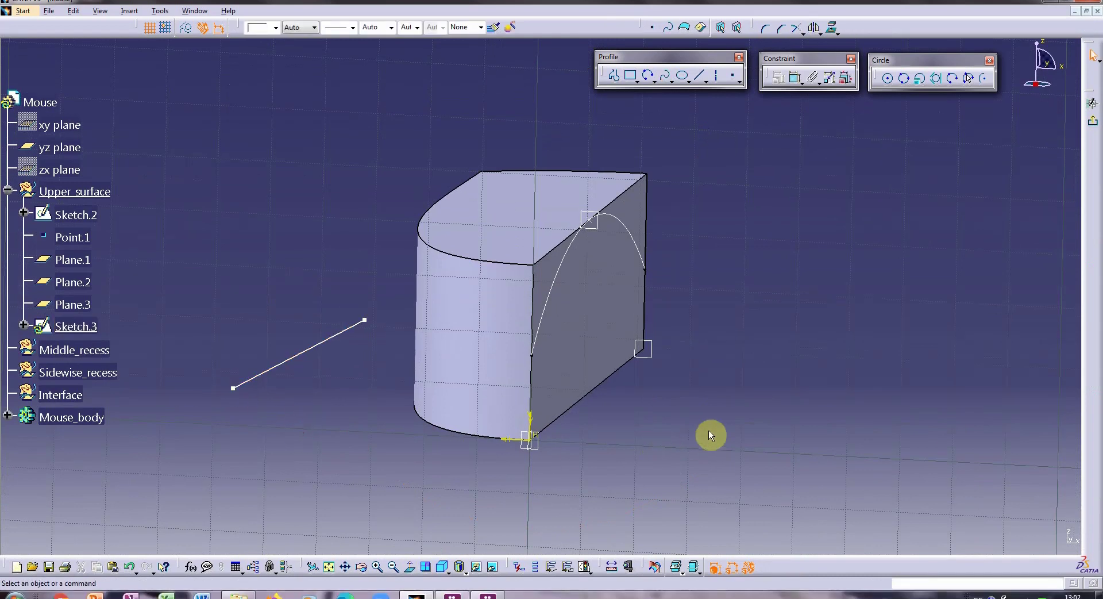
click(710, 438)
- Make the spline's first control point coincident with the arc's endpoint on the pad's vertical edge
click(795, 77)
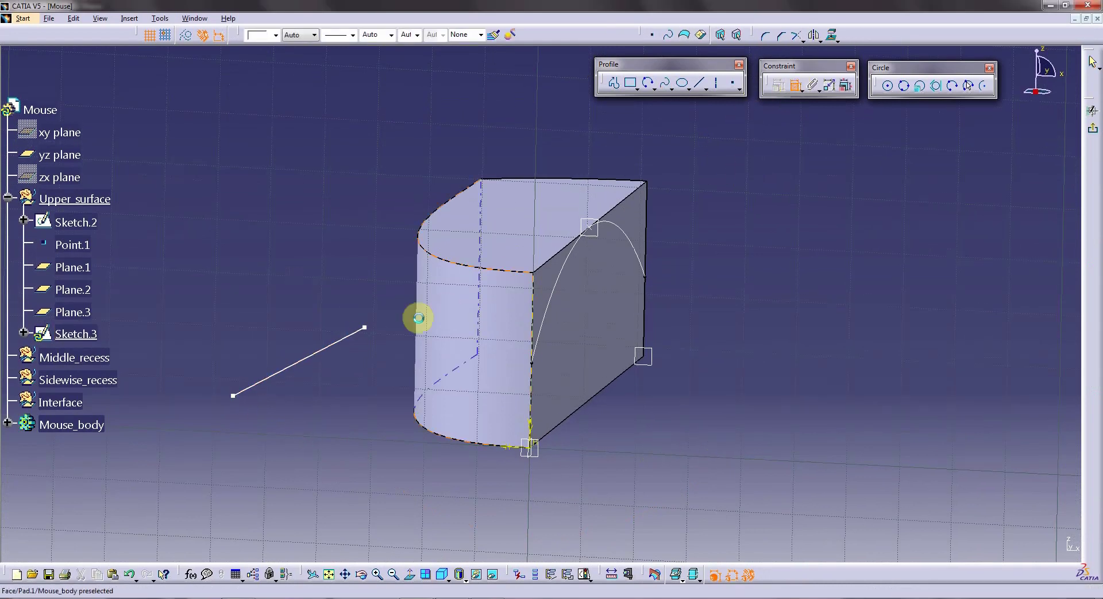
click(364, 327)
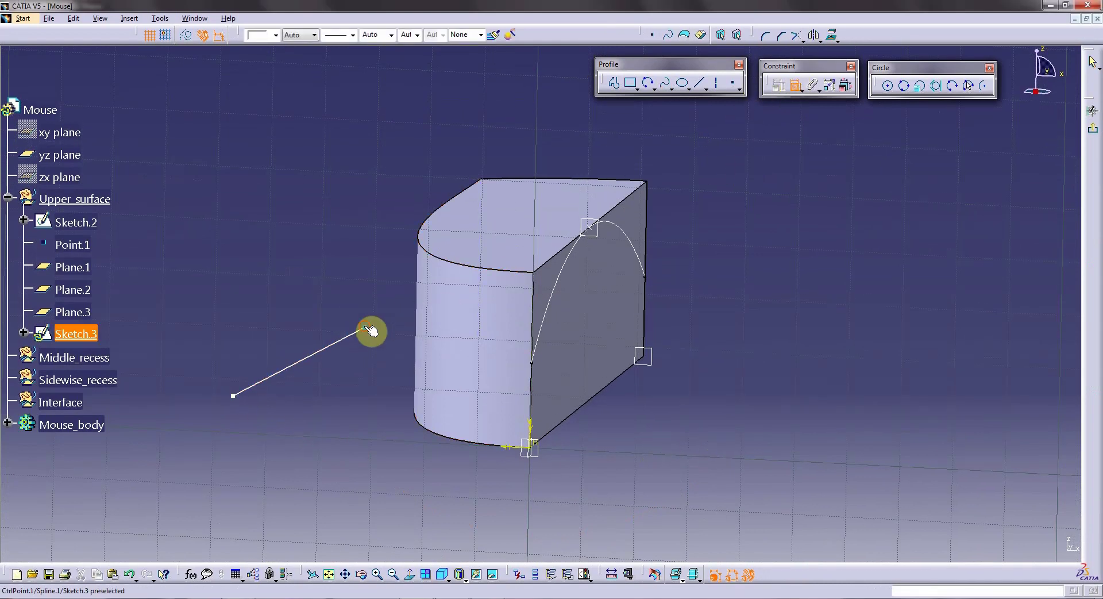
click(532, 363)
right_click(360, 238)
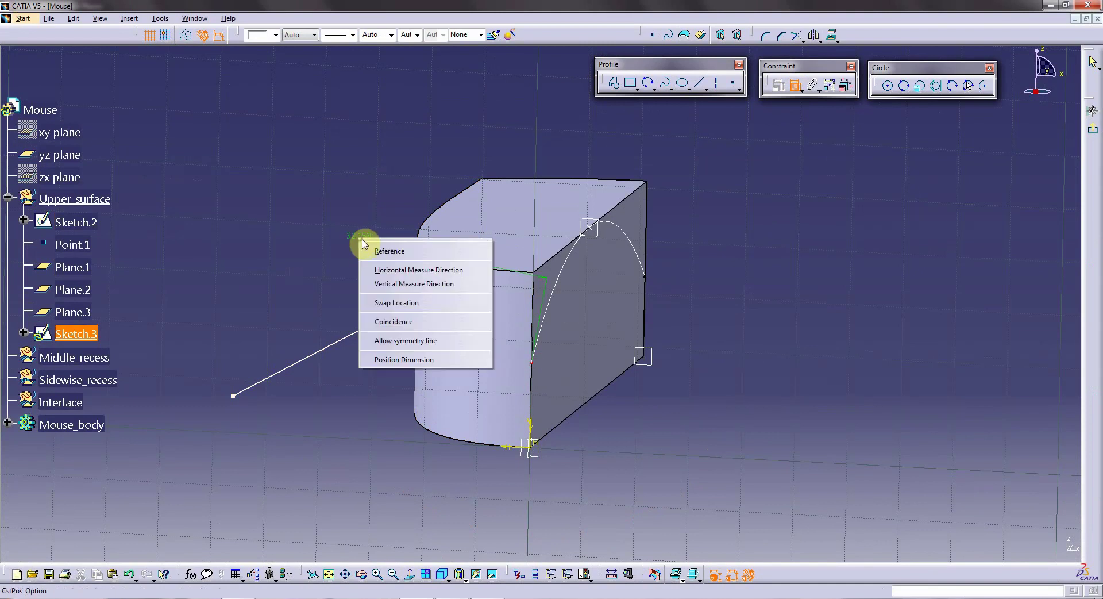
click(385, 322)
- Enable tangency at the spline's first control point
double_click(336, 383)
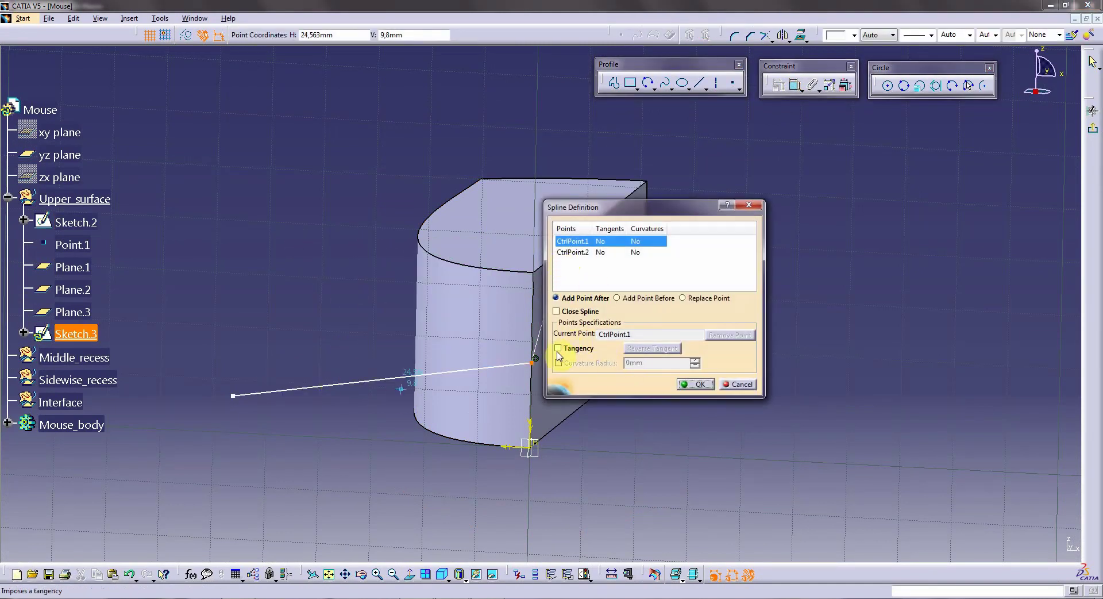
click(558, 349)
click(696, 384)
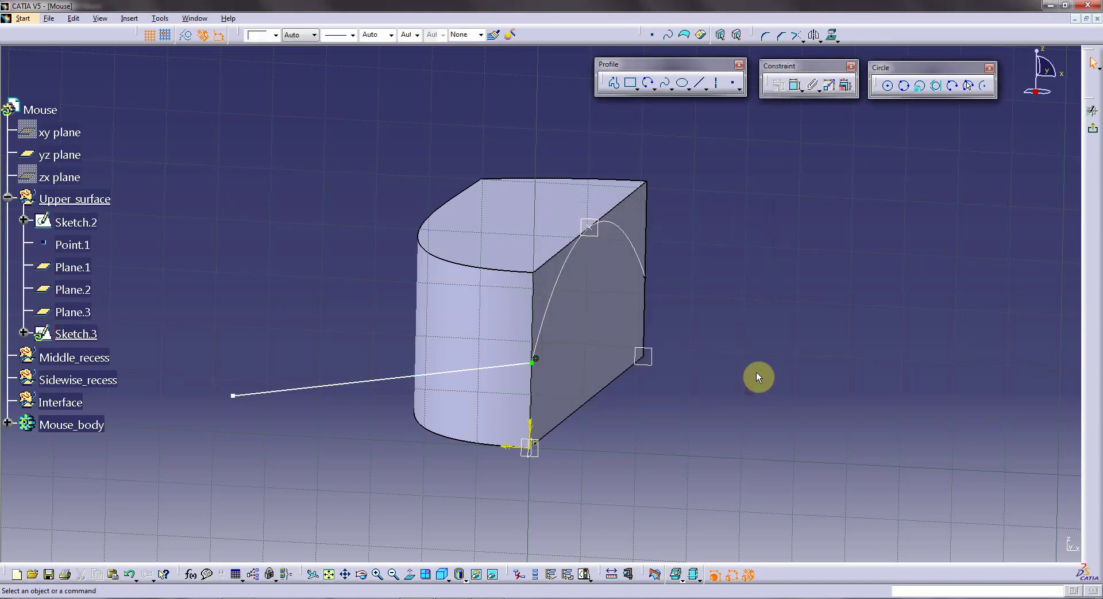
- Constrain the spline's tangent at the arc endpoint perpendicular to the sketch's vertical axis
click(792, 86)
click(526, 364)
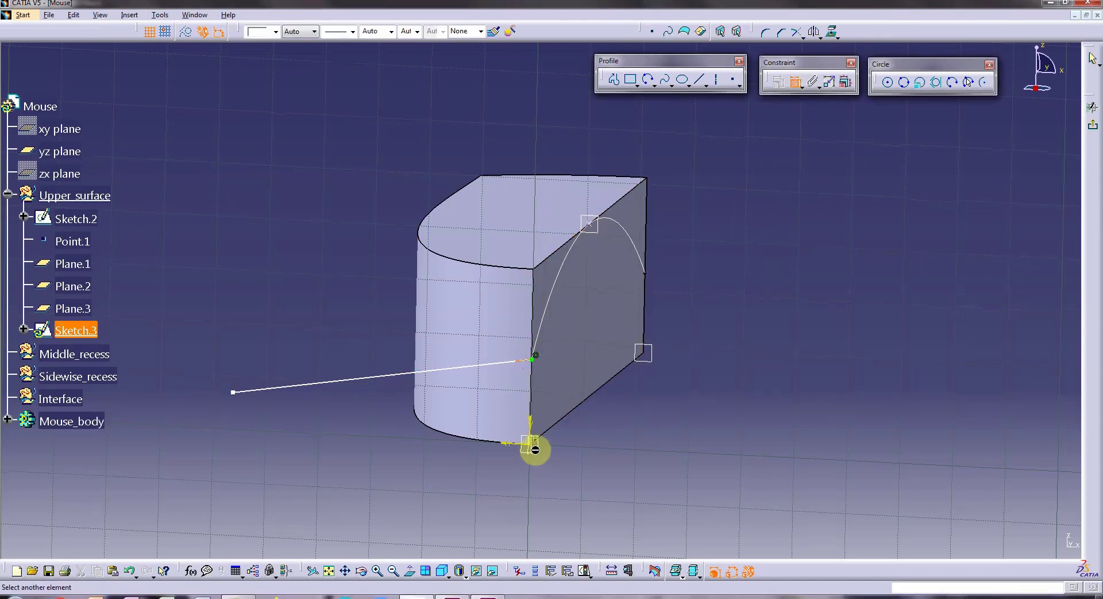
click(529, 449)
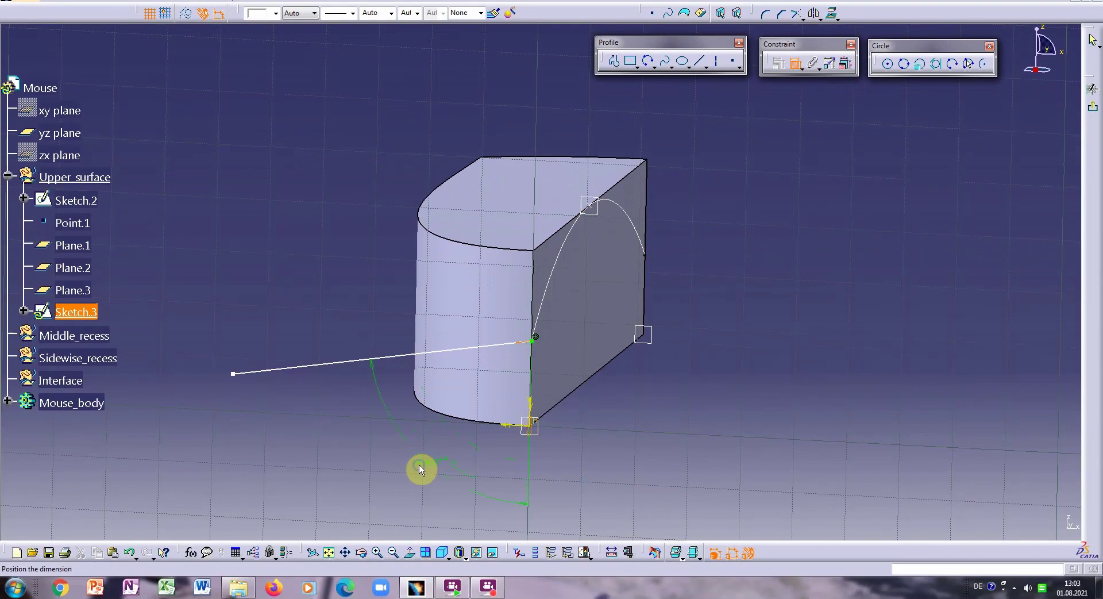
right_click(419, 465)
click(457, 391)
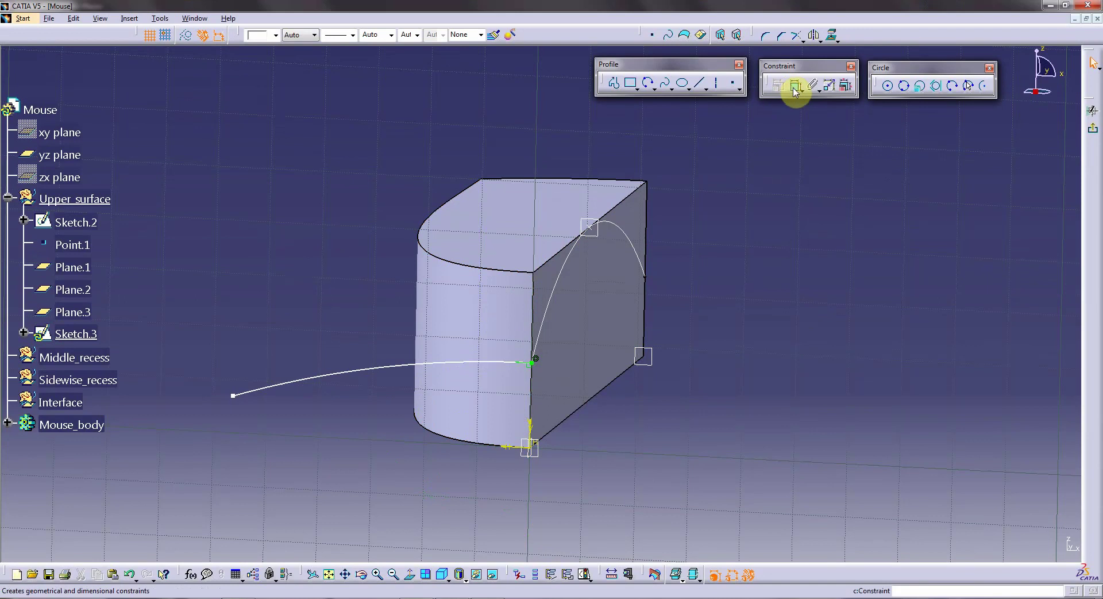
- Constrain the horizontal distance from the spline's free endpoint to the sketch's vertical axis to 32 mm
click(795, 85)
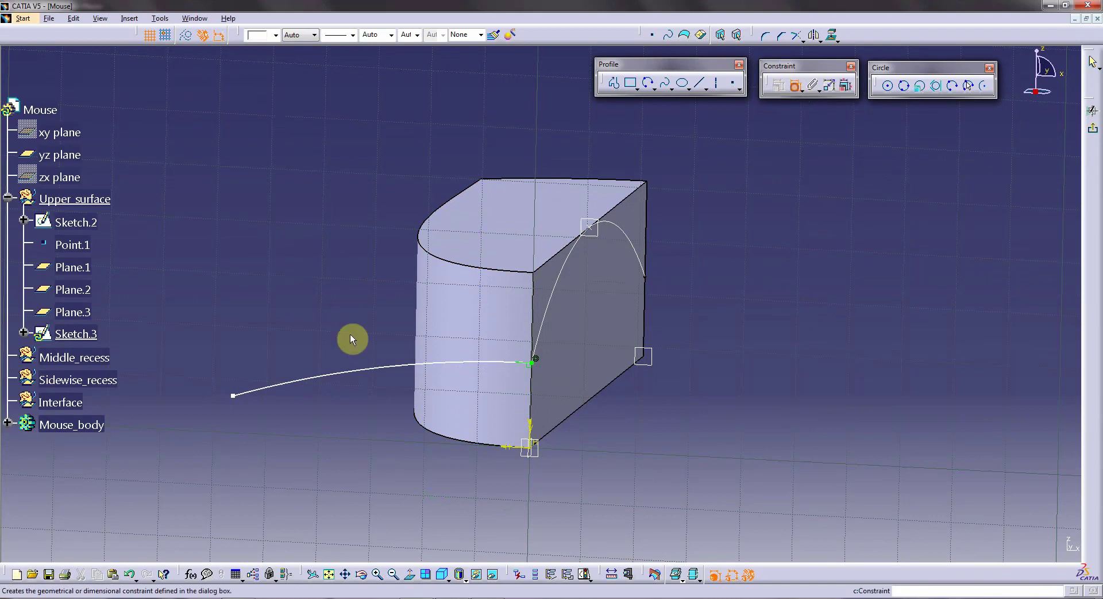
click(235, 396)
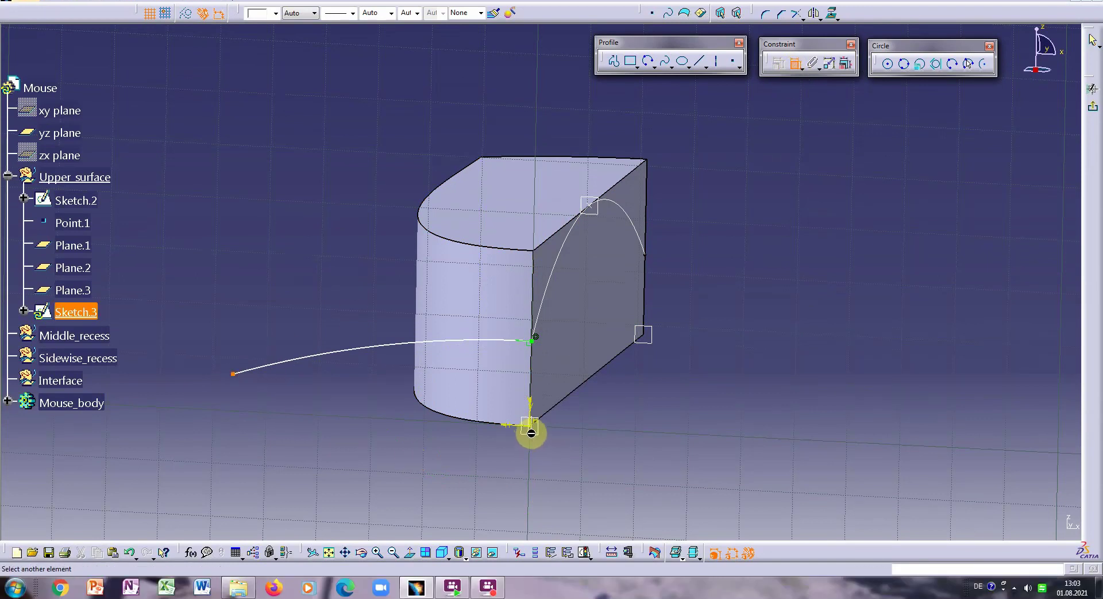
click(530, 433)
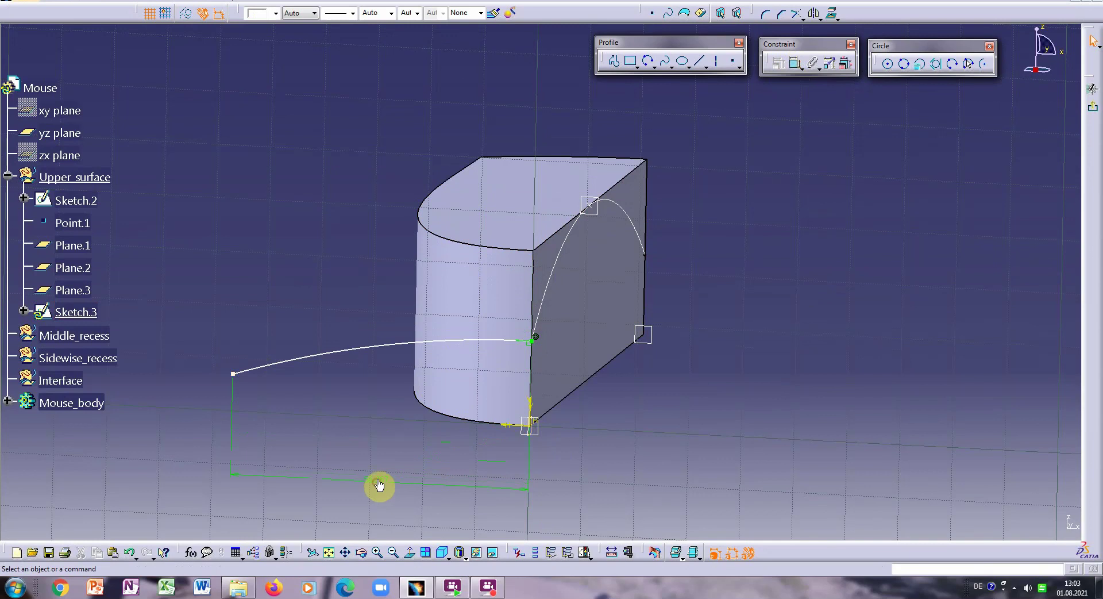
click(380, 482)
double_click(383, 479)
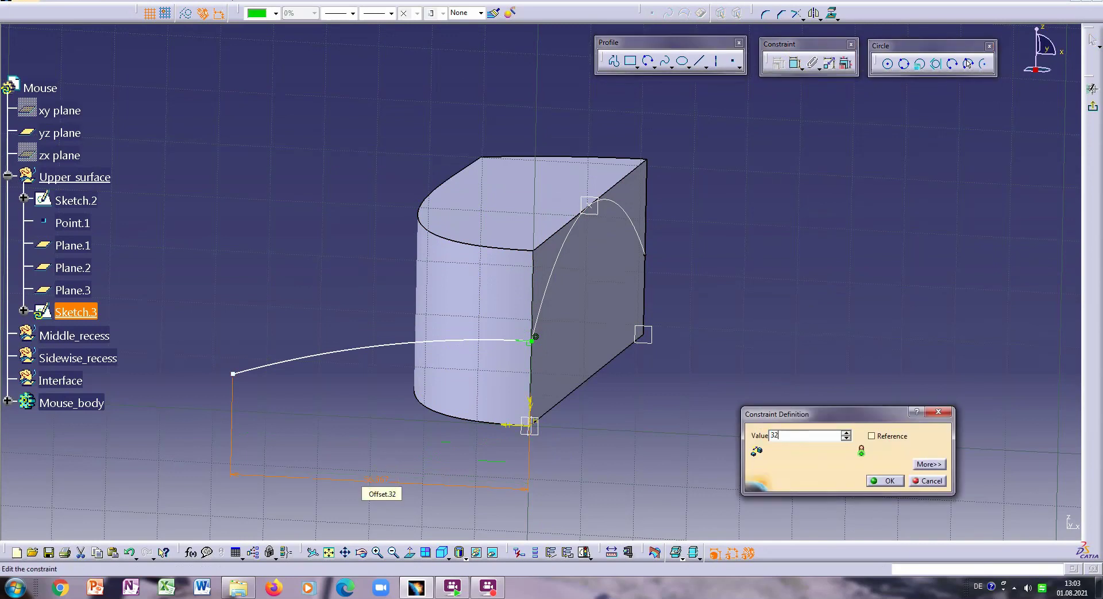
click(882, 480)
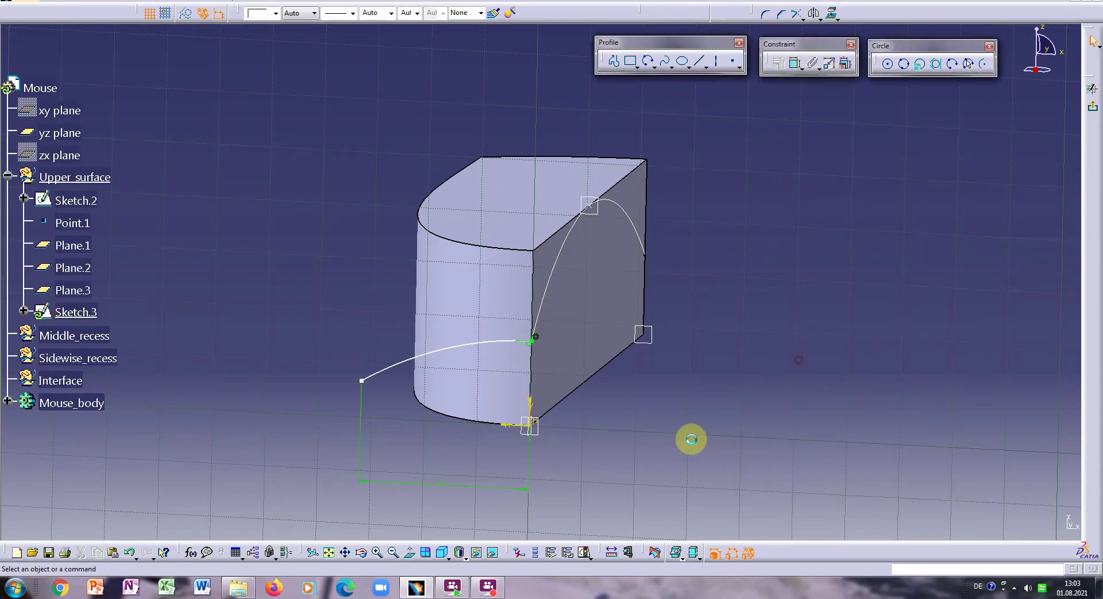
- Constrain the spline's free endpoint to an offset of 0 mm from the sketch's horizontal axis
click(411, 555)
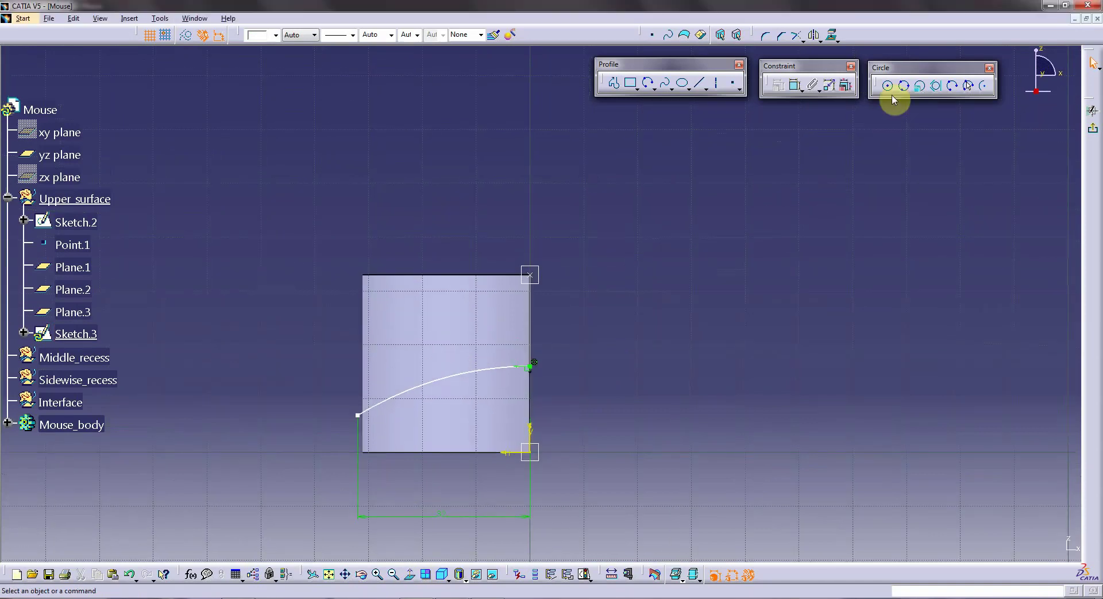
click(795, 85)
click(358, 414)
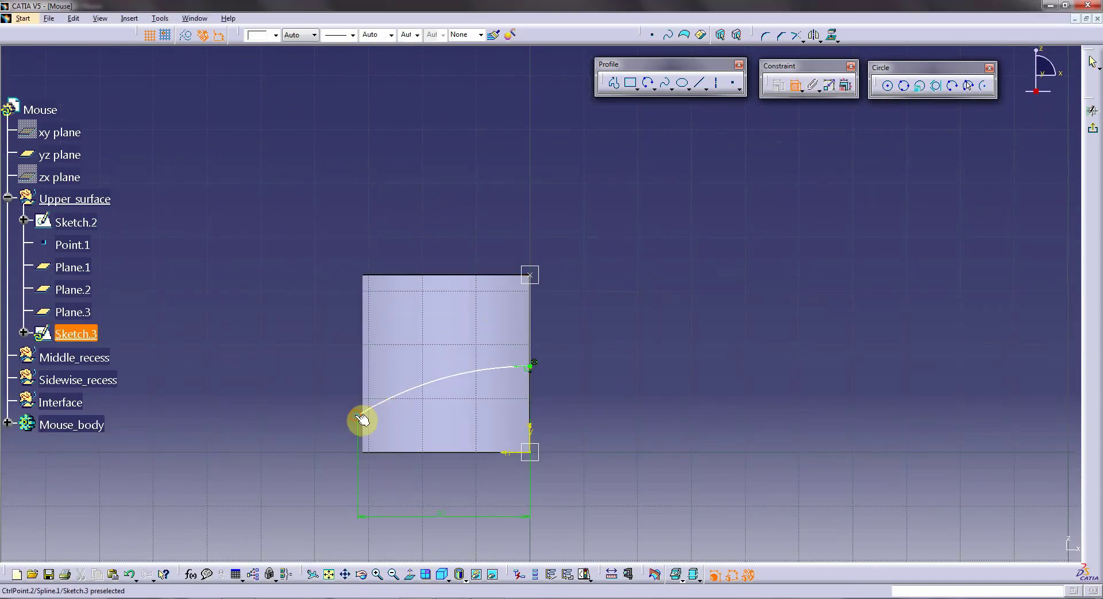
click(364, 453)
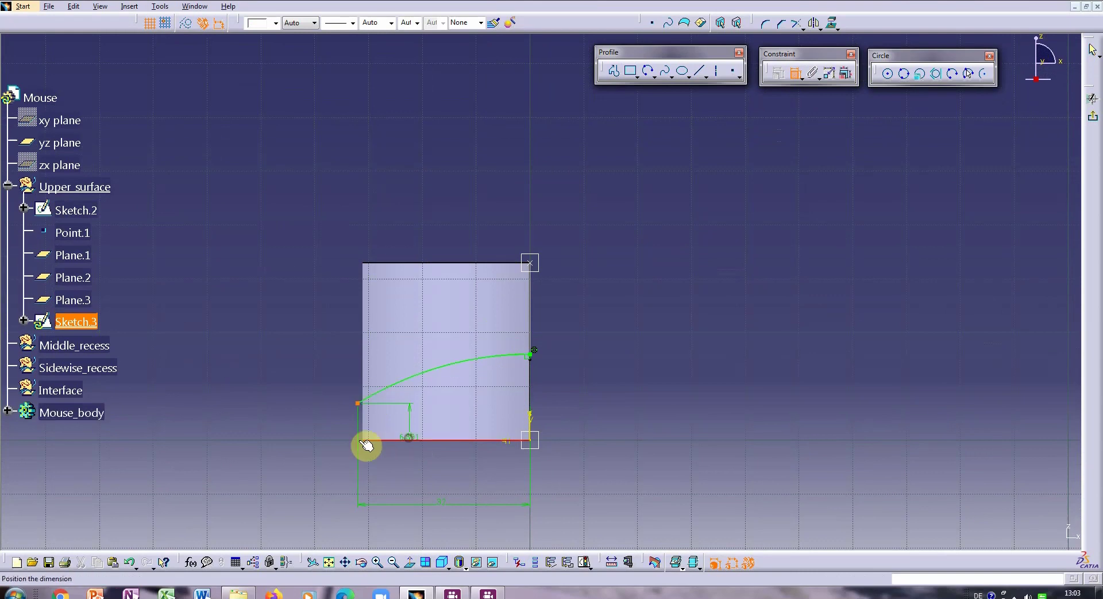
click(323, 432)
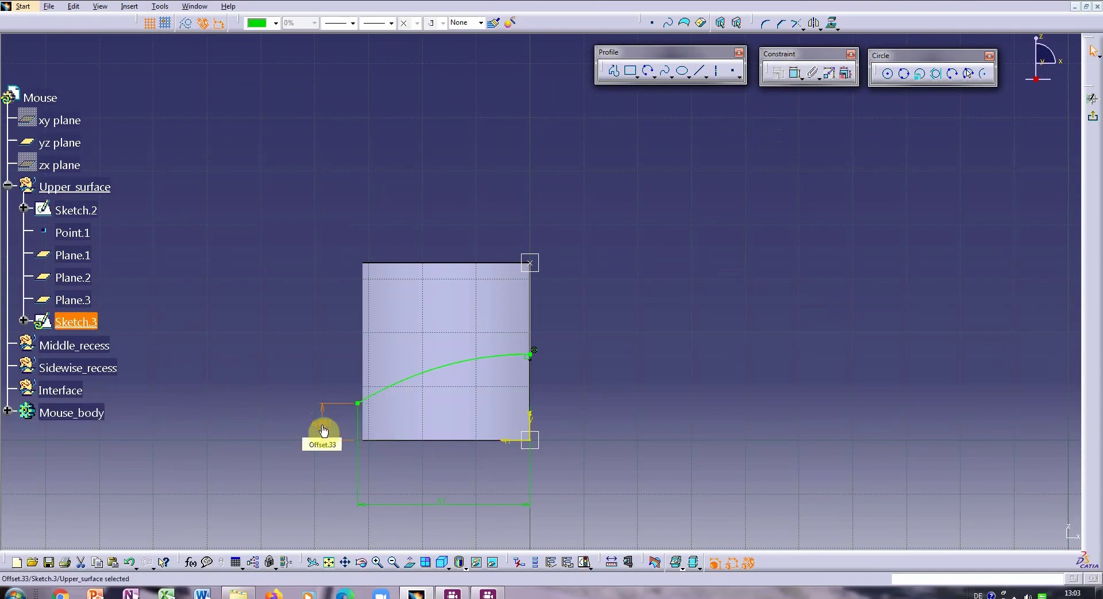
double_click(321, 424)
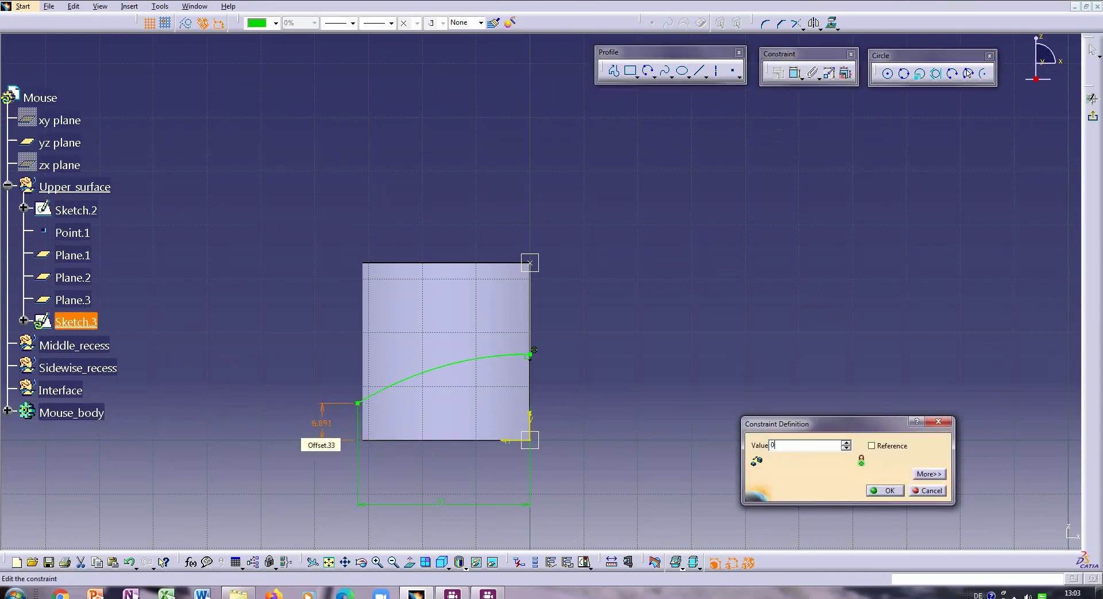
text(0)
click(877, 482)
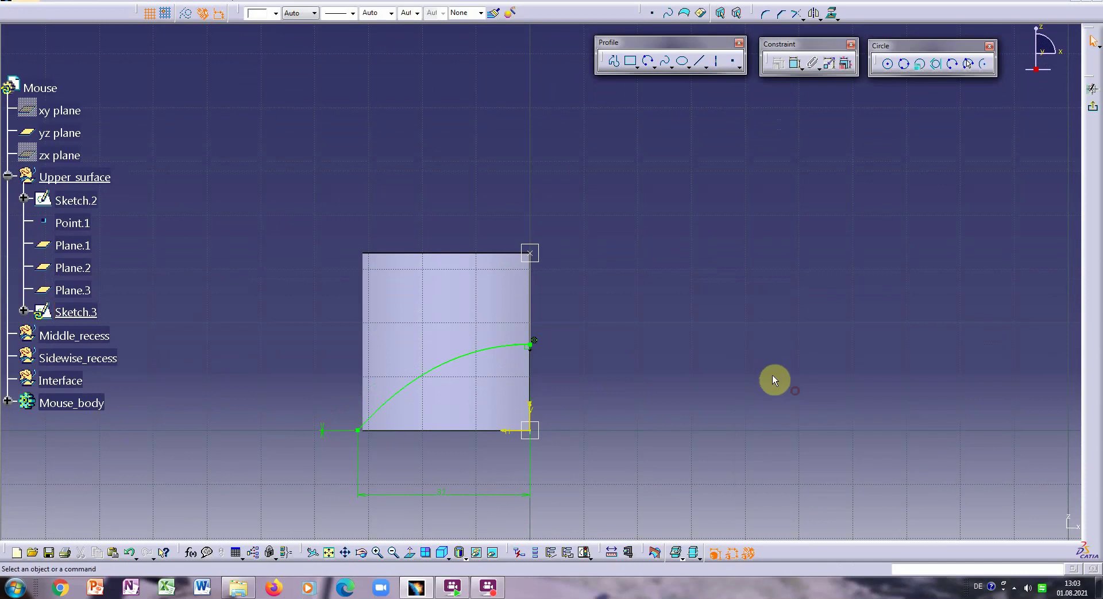
- Exit the end section's sketch and open a new sketch on the normal plane midway along the arc guide
click(1095, 131)
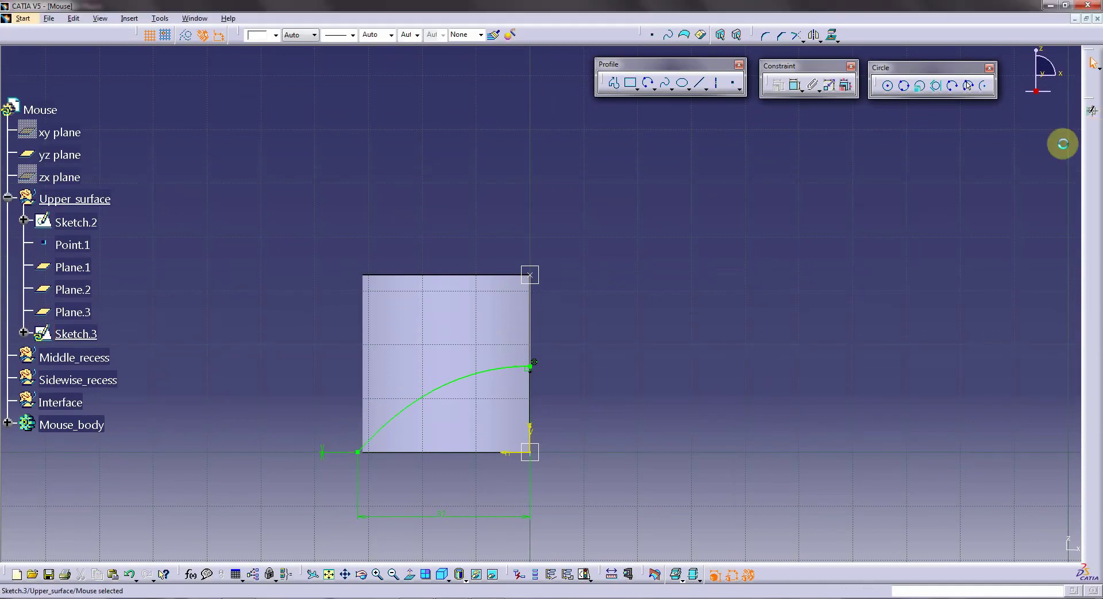
middle_drag(763, 305, 577, 337)
click(955, 234)
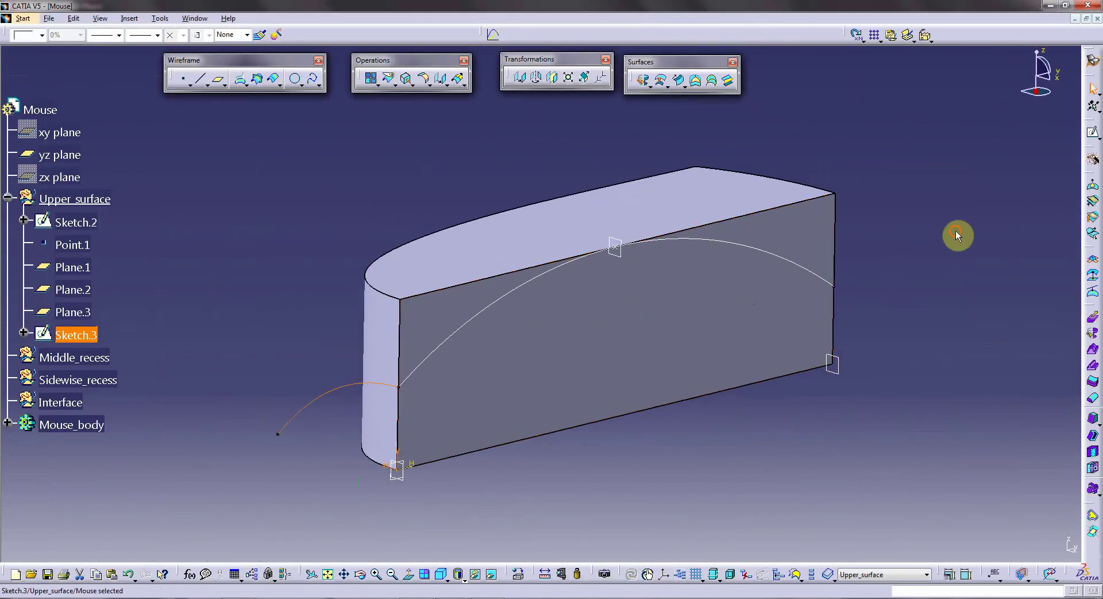
click(1091, 134)
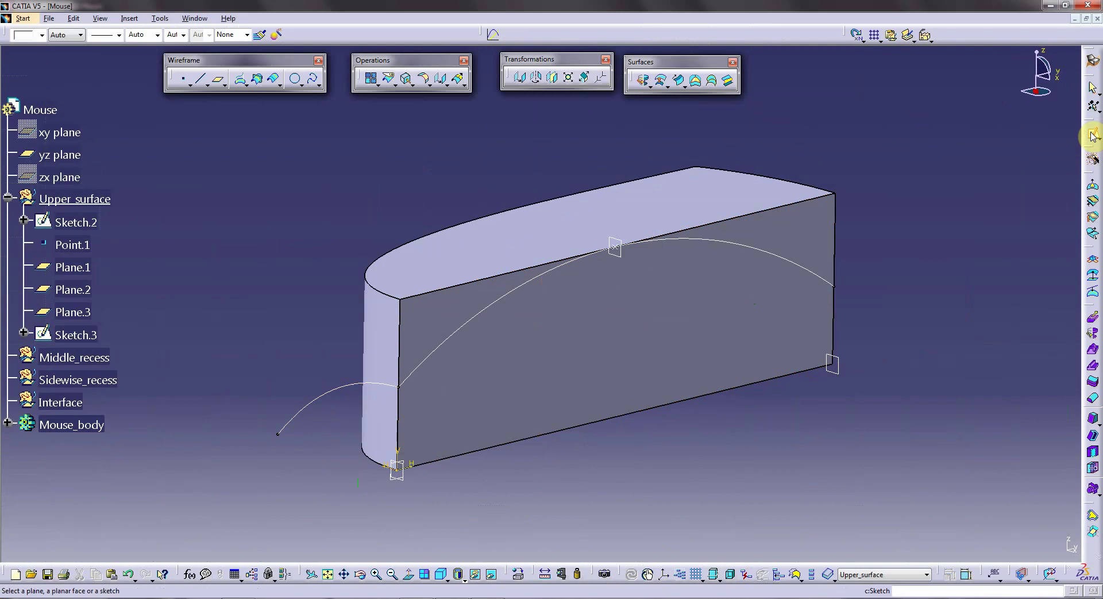
click(615, 254)
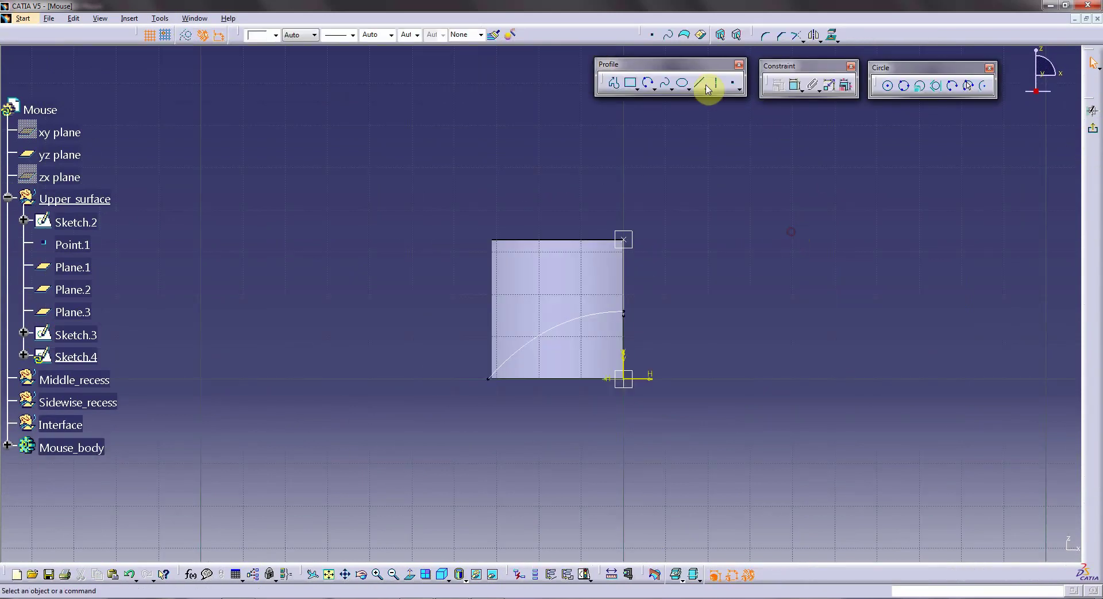
- Draw a two-point spline above the pad and enable tangency at its first control point
click(665, 85)
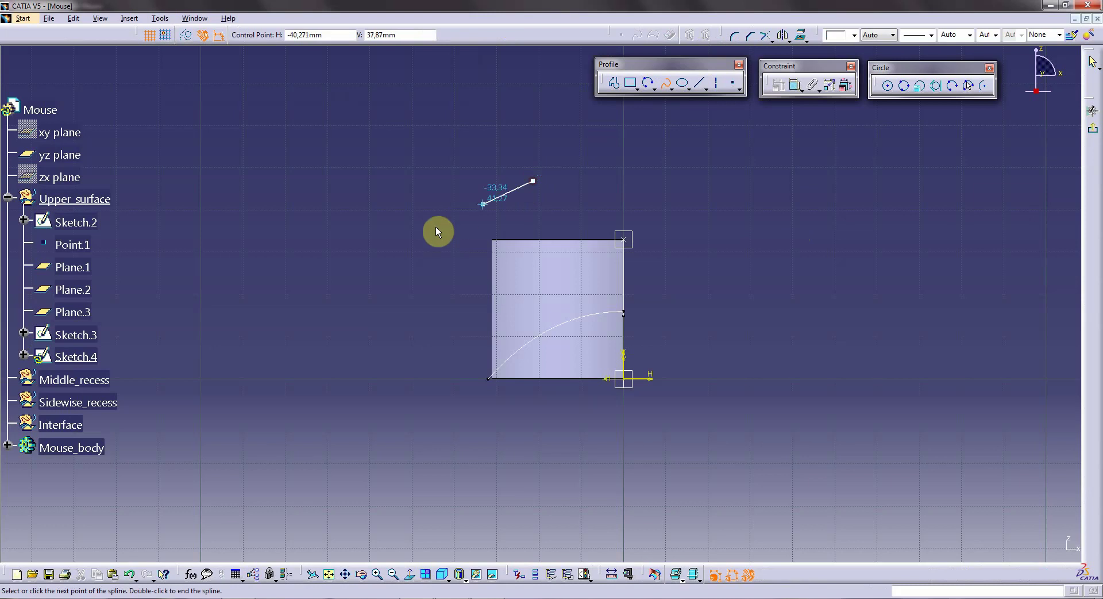
double_click(413, 239)
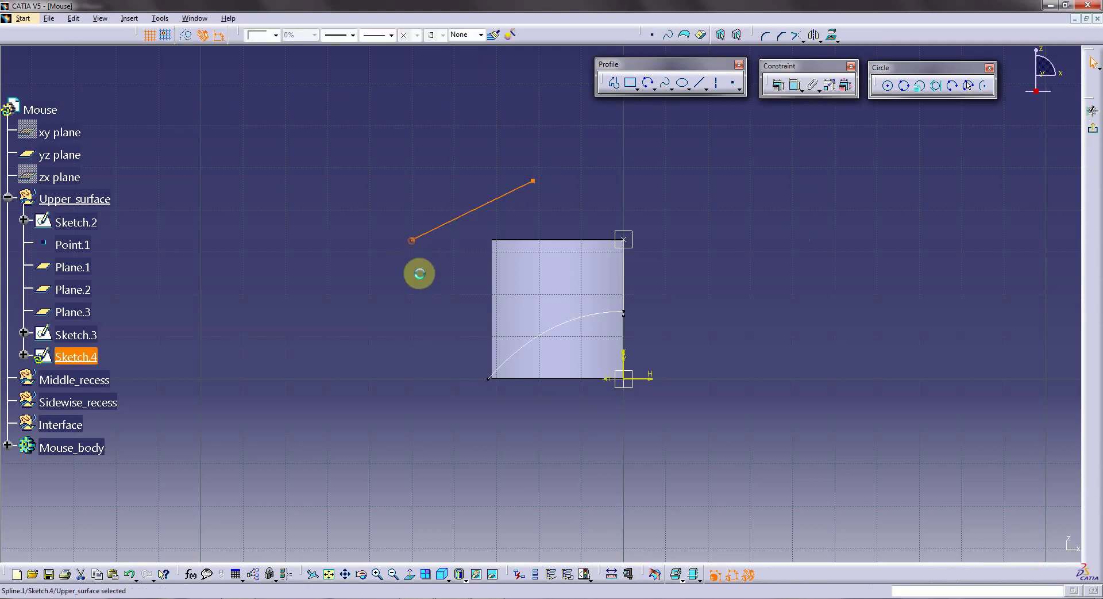
double_click(484, 213)
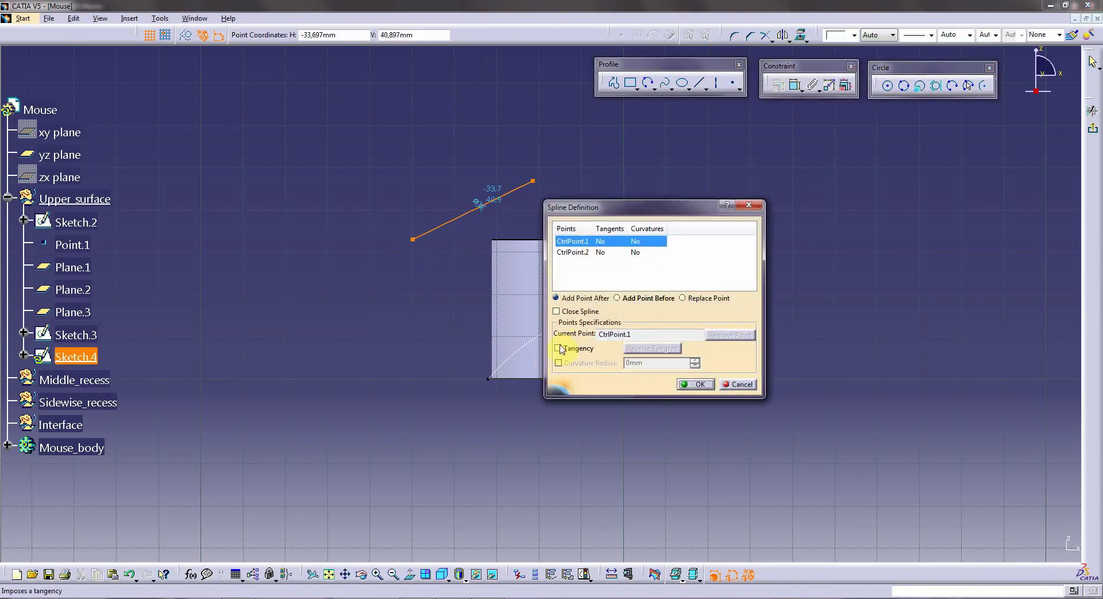
click(557, 348)
click(703, 384)
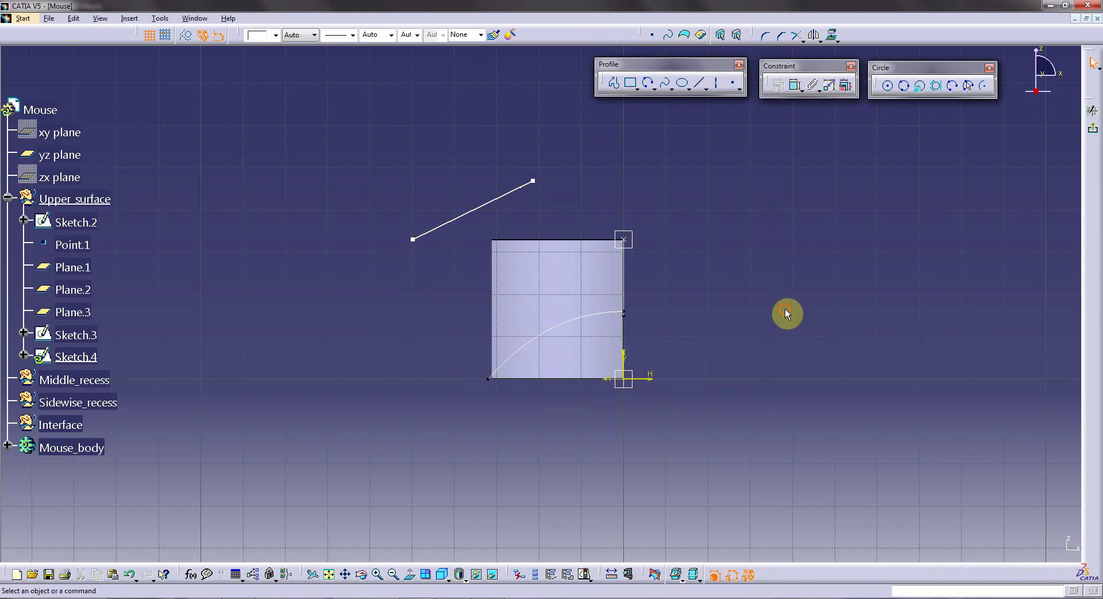
- Make the spline's first control point coincident with the reference point on the arc guide at the middle plane
click(795, 86)
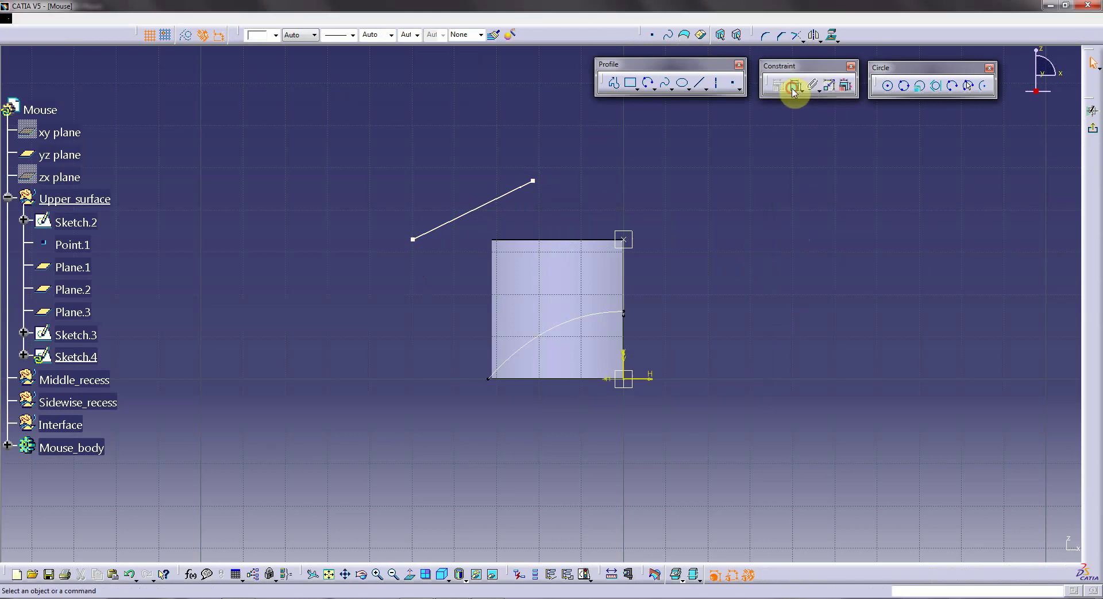
click(533, 180)
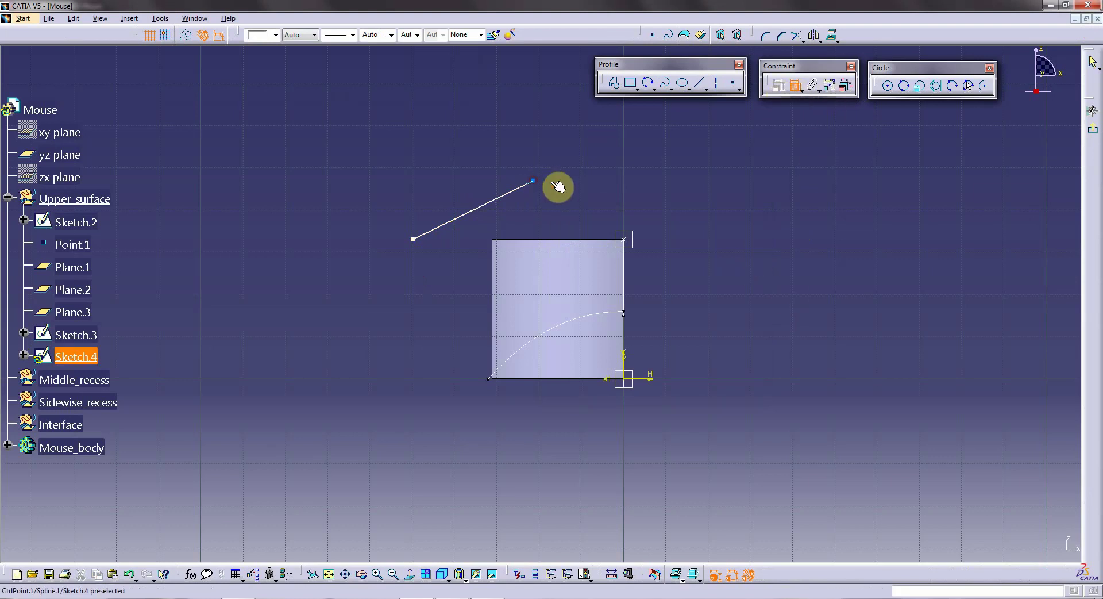
click(629, 243)
right_click(611, 188)
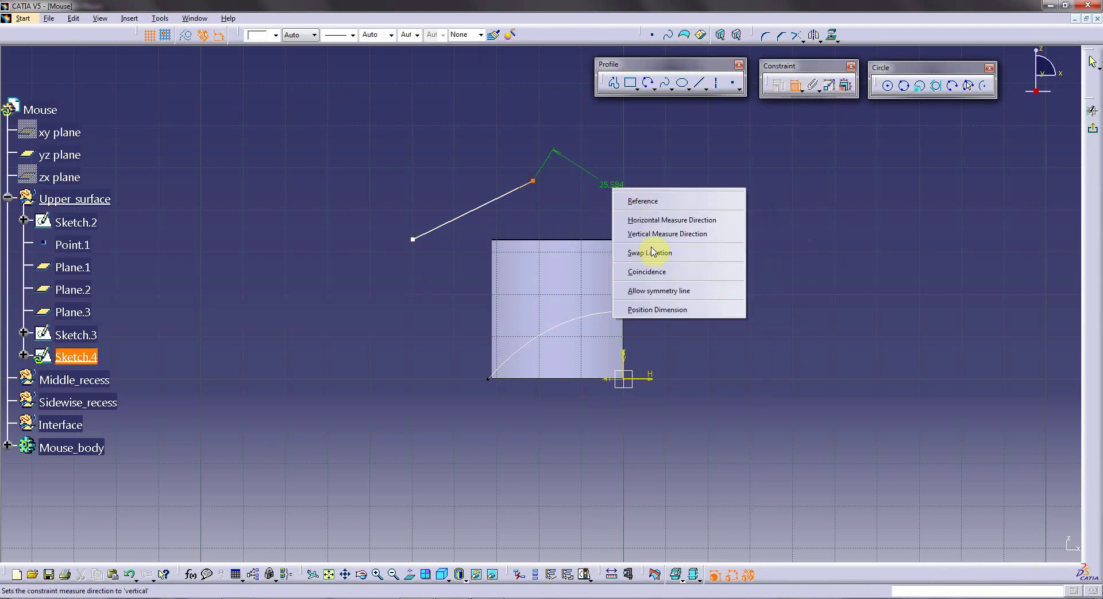
click(648, 274)
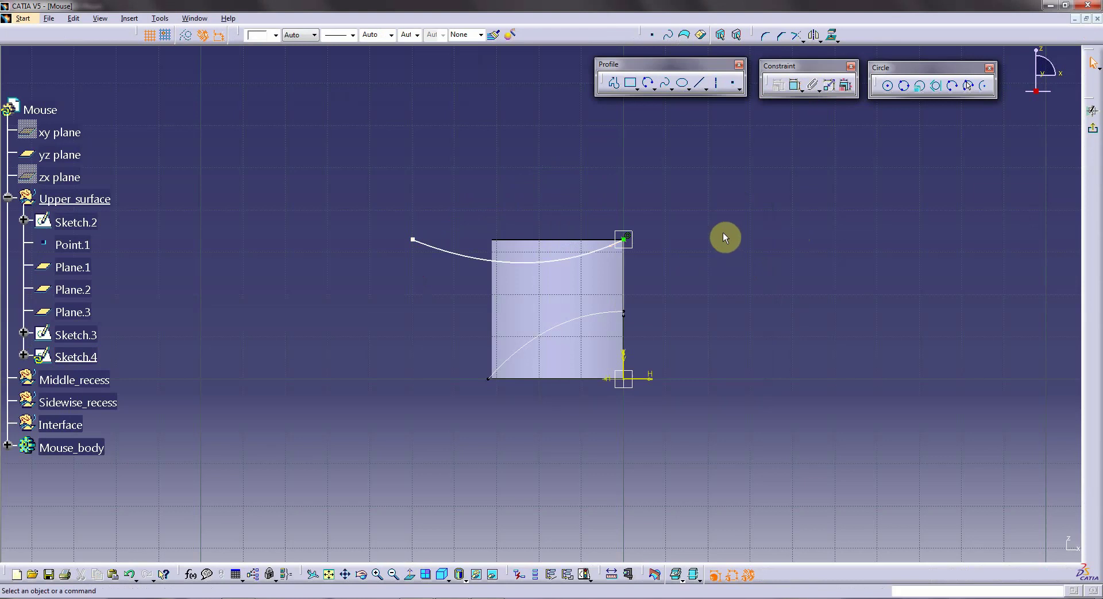
- Constrain the spline's tangent at the arc guide perpendicular to the vertical axis of the middle section sketch
click(796, 85)
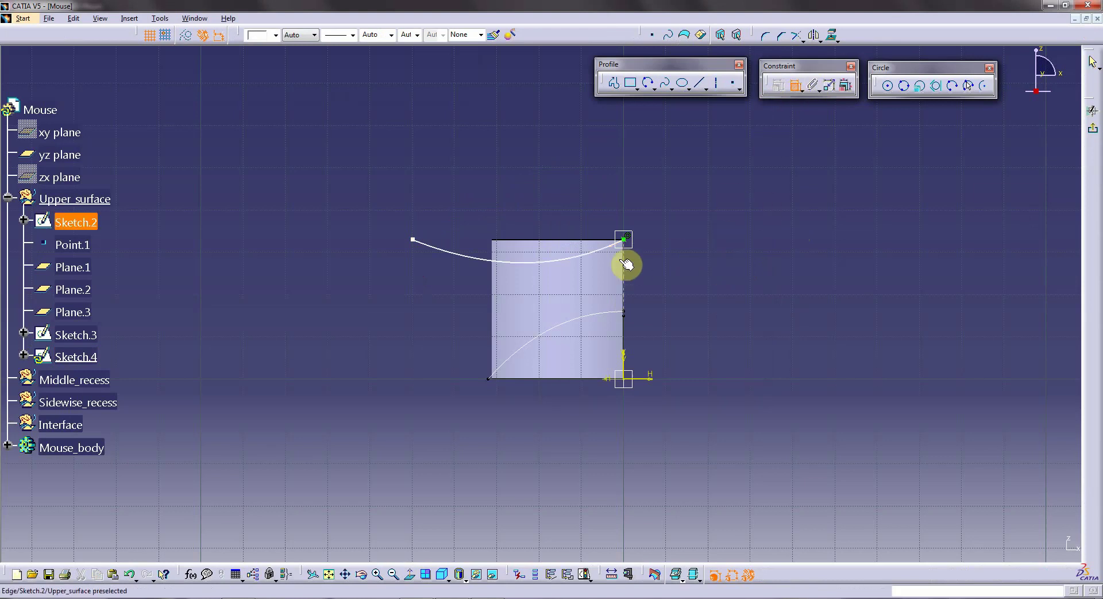
click(625, 245)
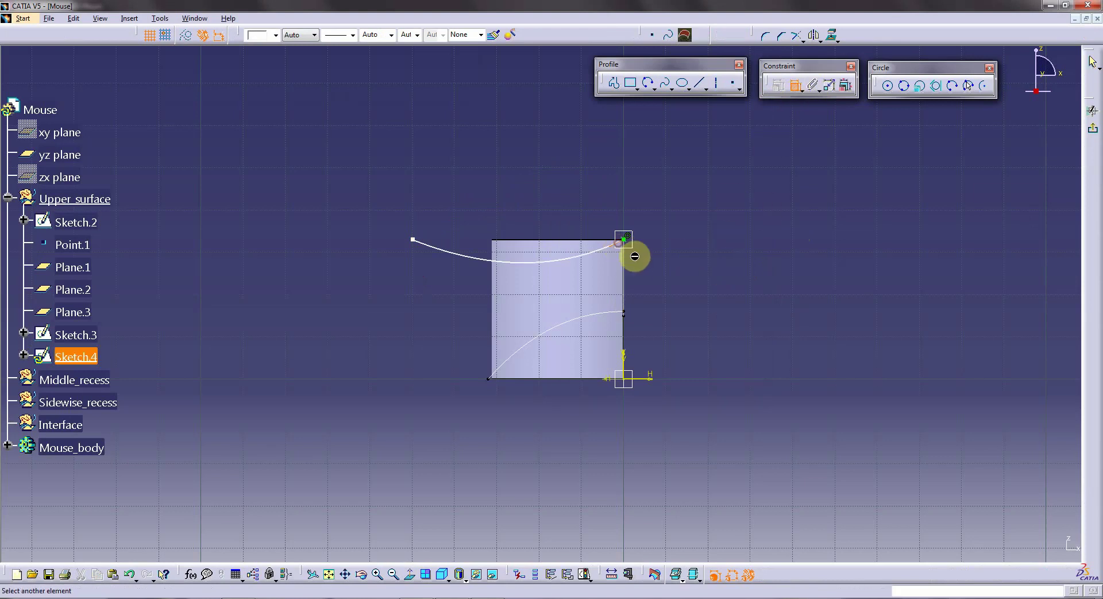
click(628, 380)
right_click(553, 416)
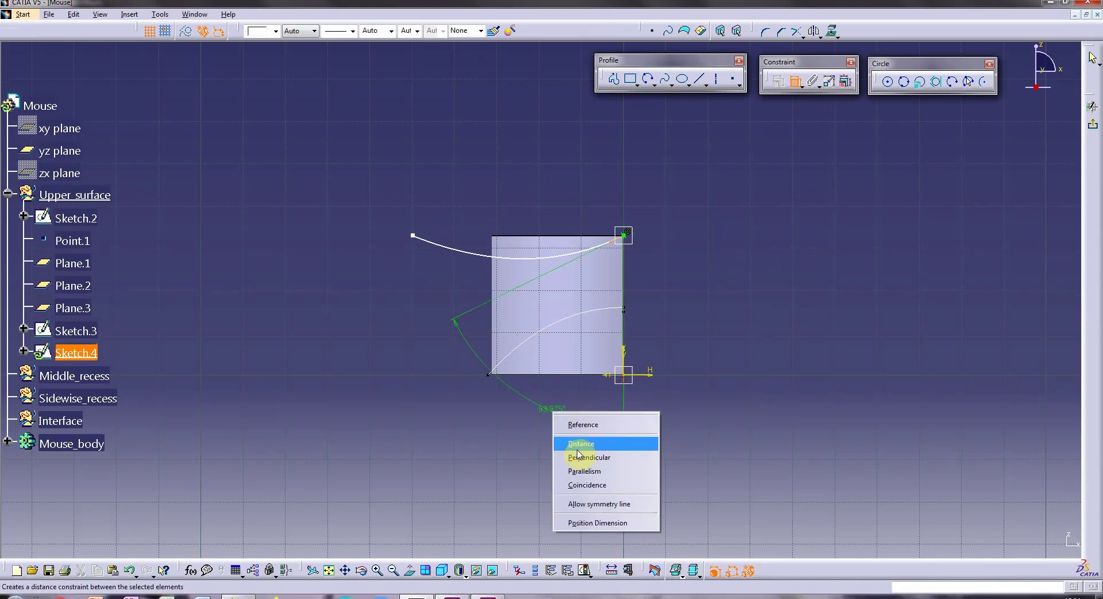
click(581, 457)
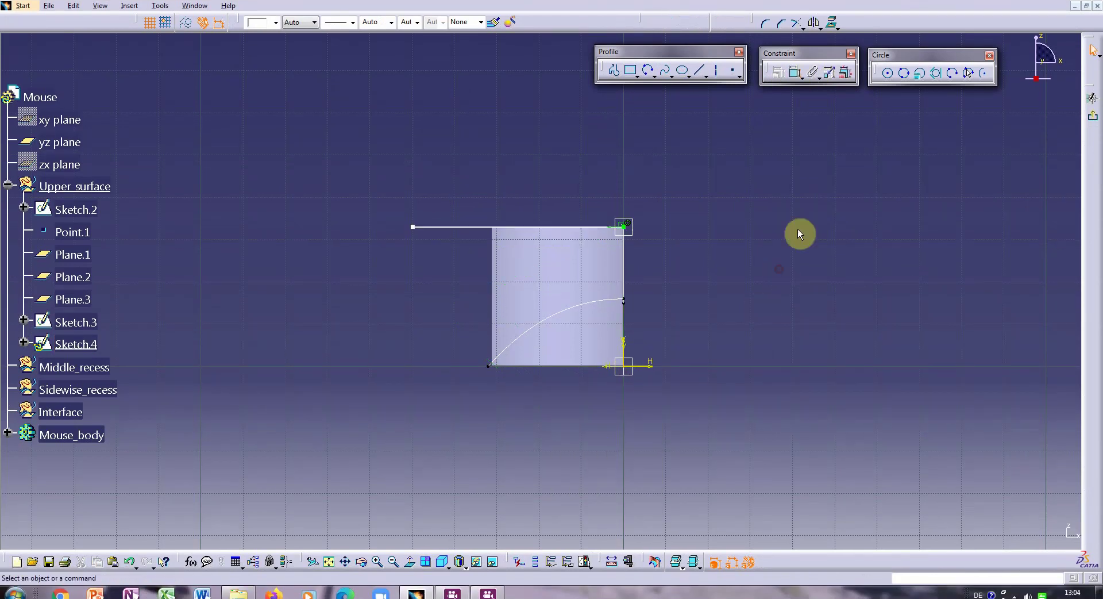
- Constrain the spline's free endpoint to a height of 27 mm above the sketch's horizontal axis
click(795, 72)
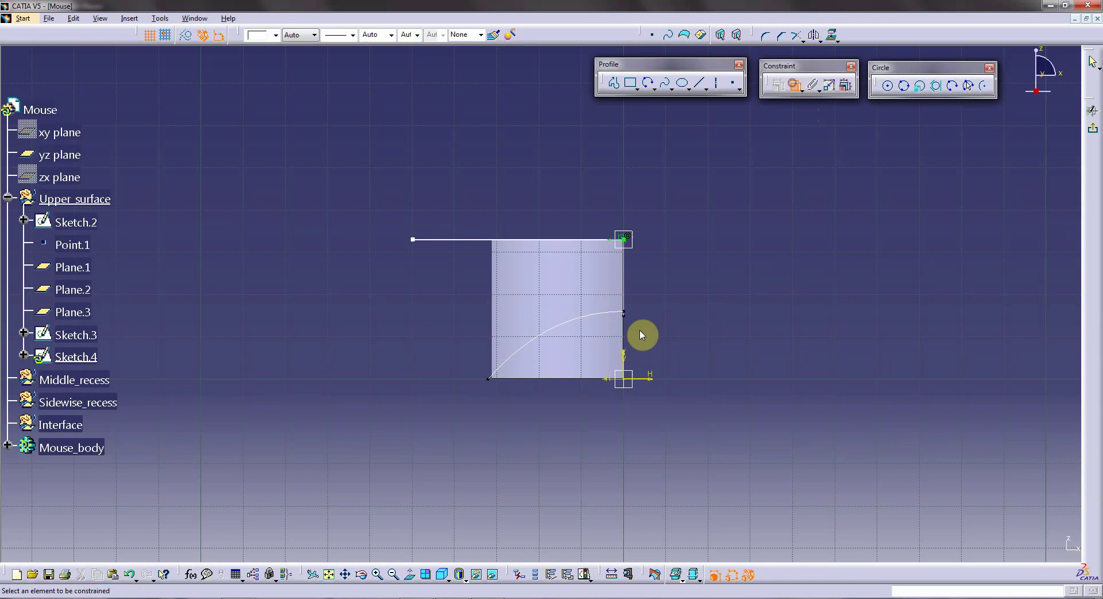
click(534, 382)
click(411, 242)
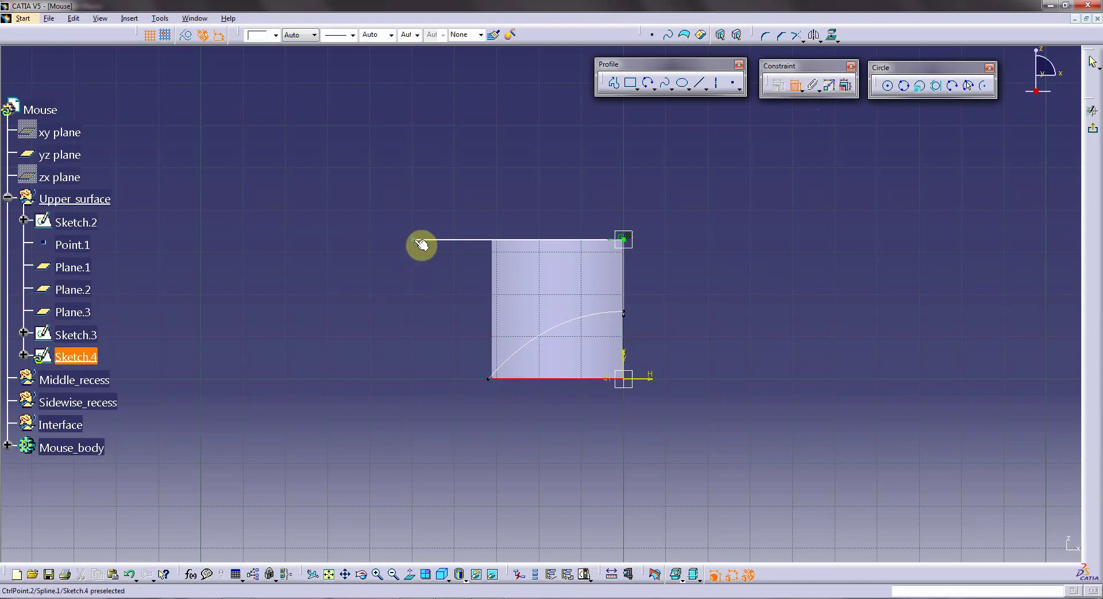
click(390, 334)
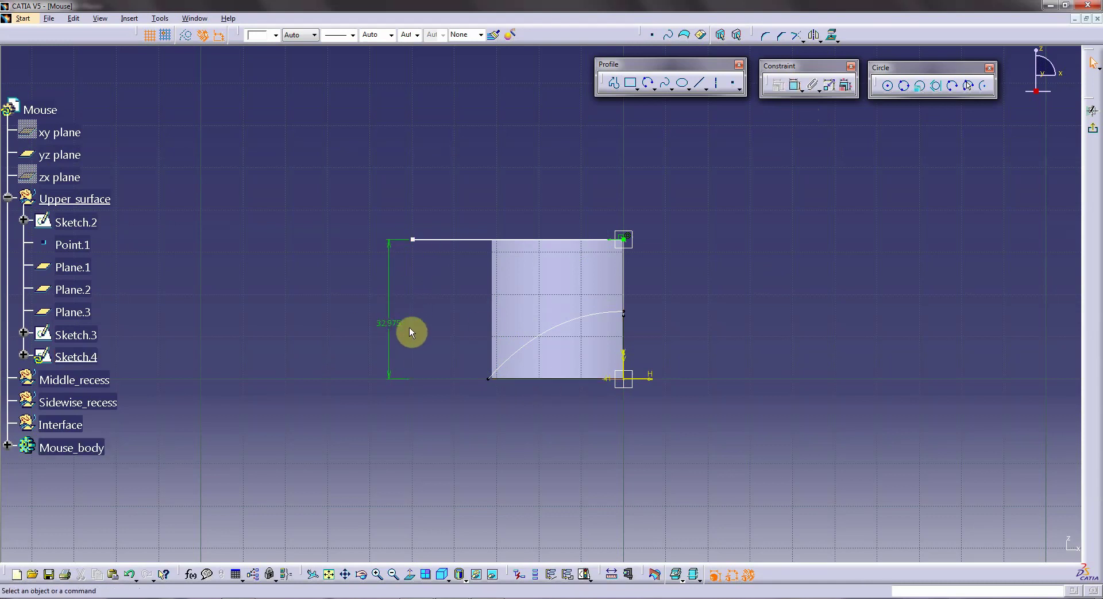
click(391, 325)
double_click(390, 322)
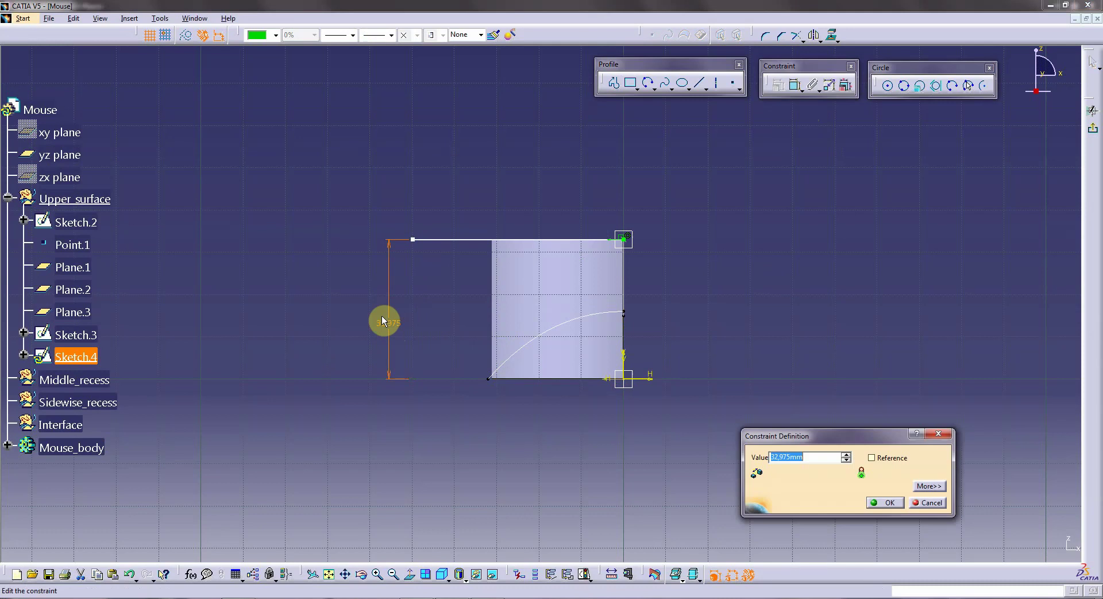
text(27)
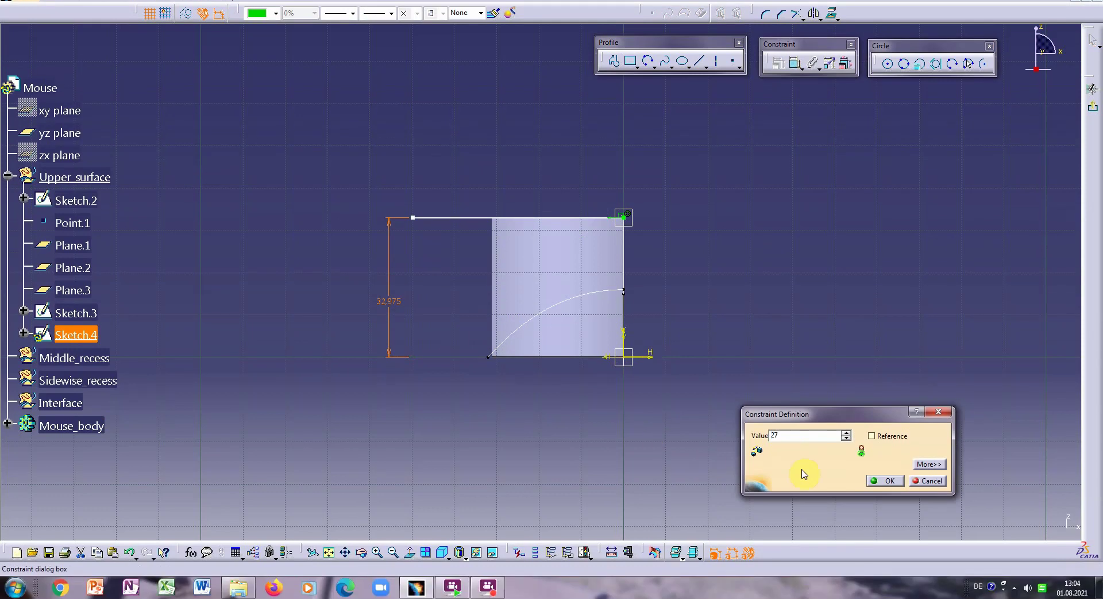
click(884, 502)
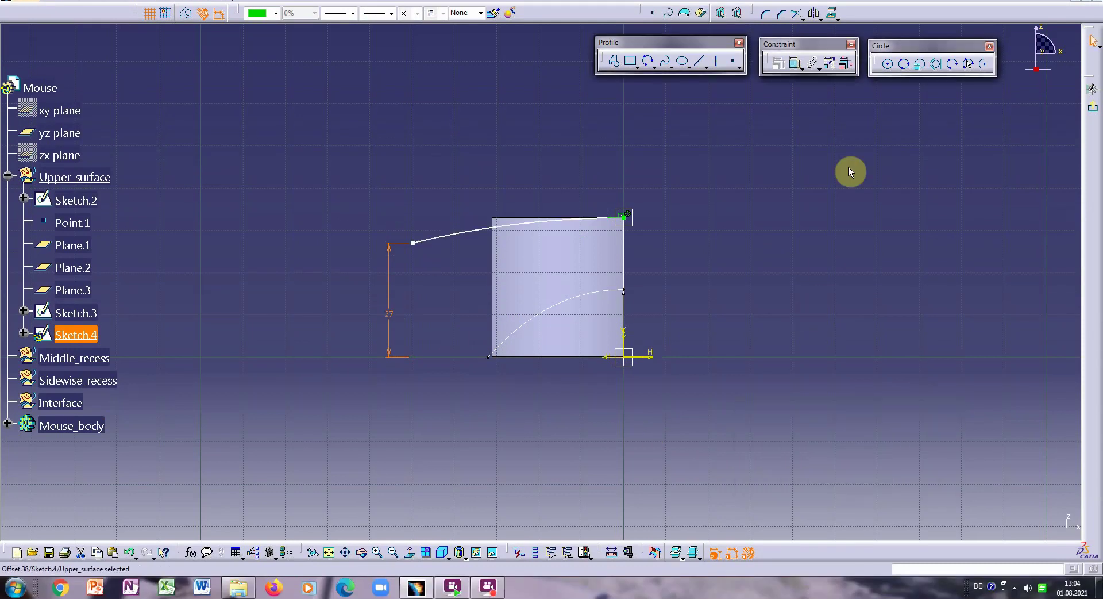
click(850, 173)
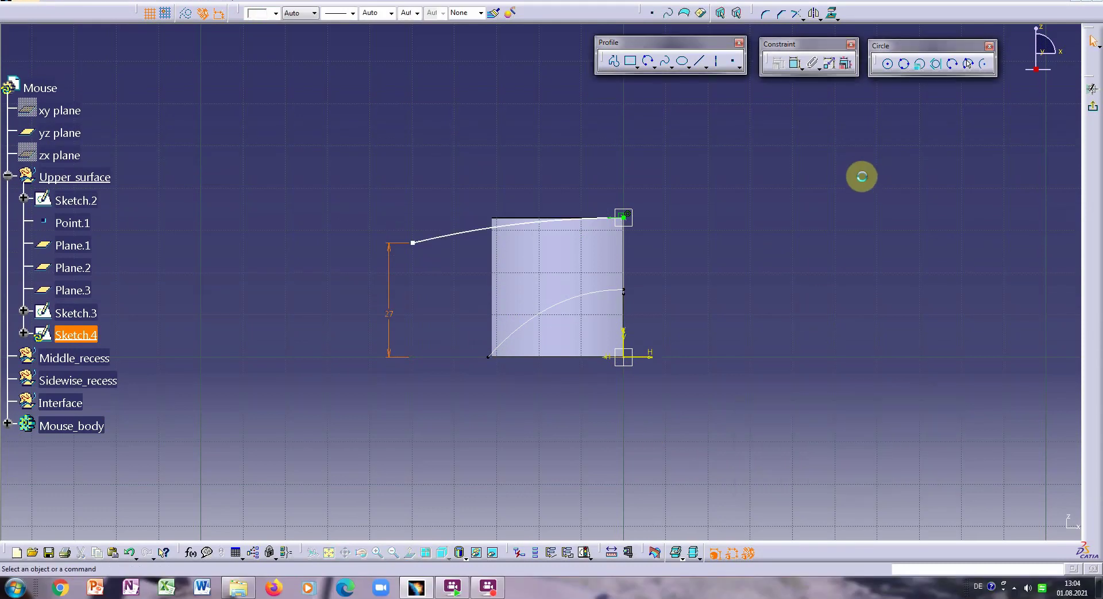
- Constrain the middle spline's free endpoint to a horizontal distance of 32 mm from the sketch's vertical axis and exit the sketch
click(797, 63)
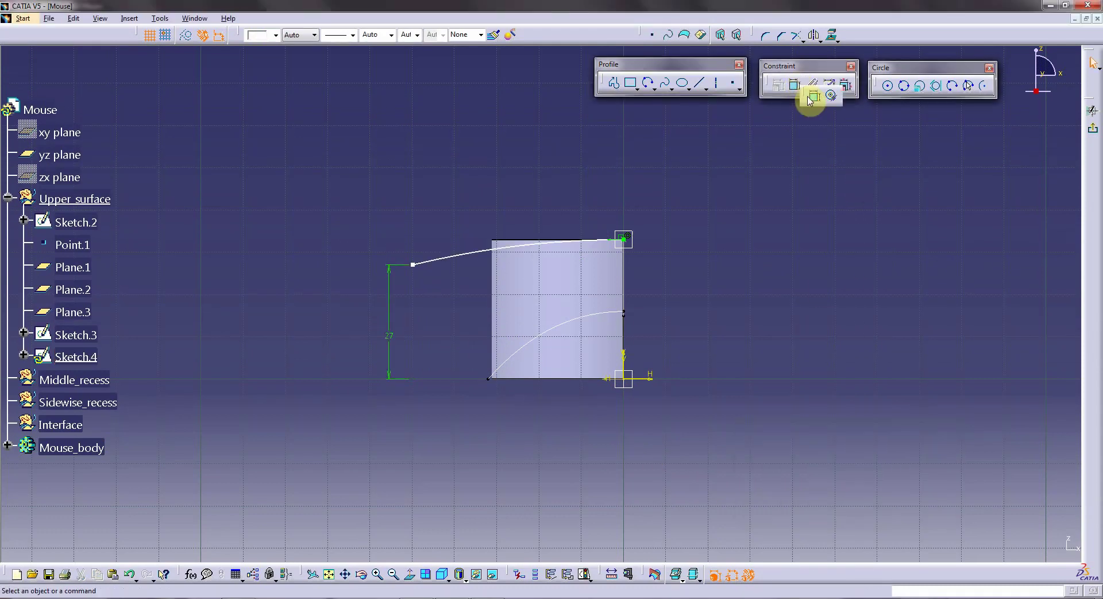
click(811, 98)
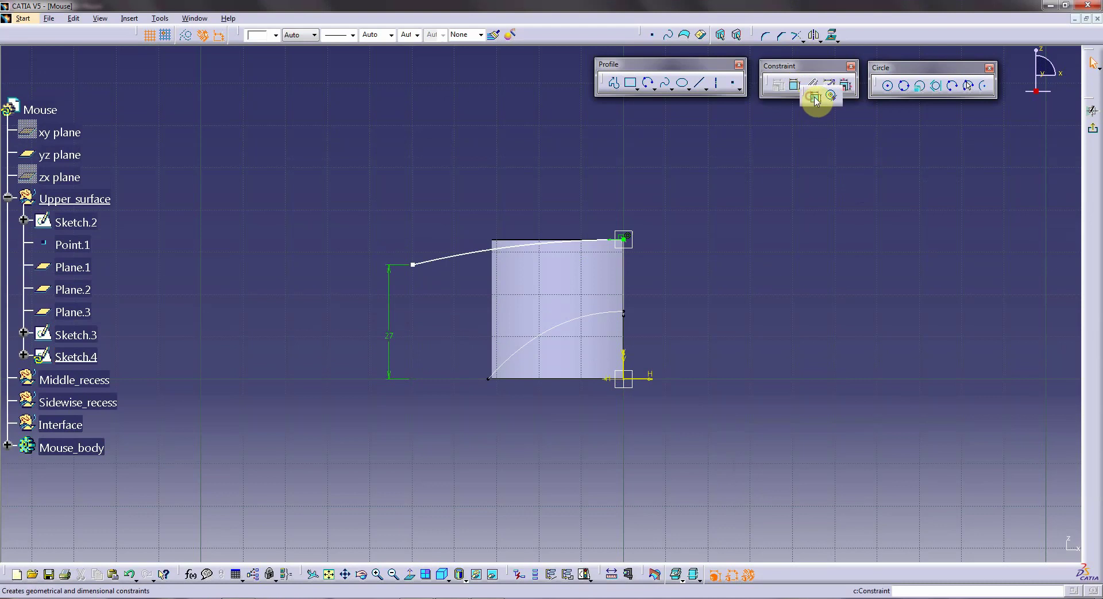
click(414, 266)
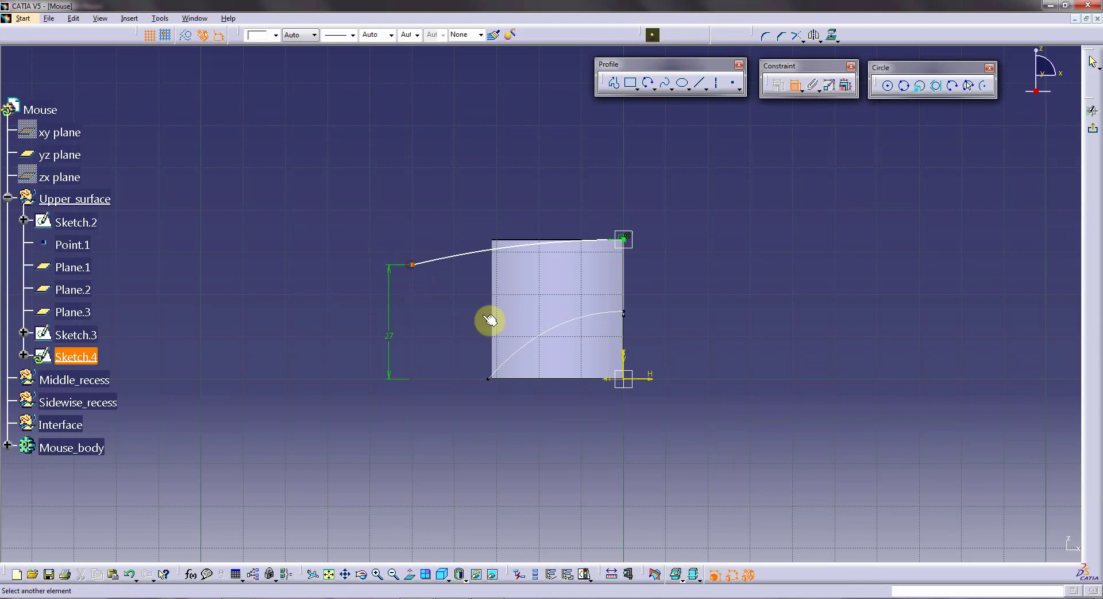
click(624, 384)
click(546, 416)
double_click(547, 416)
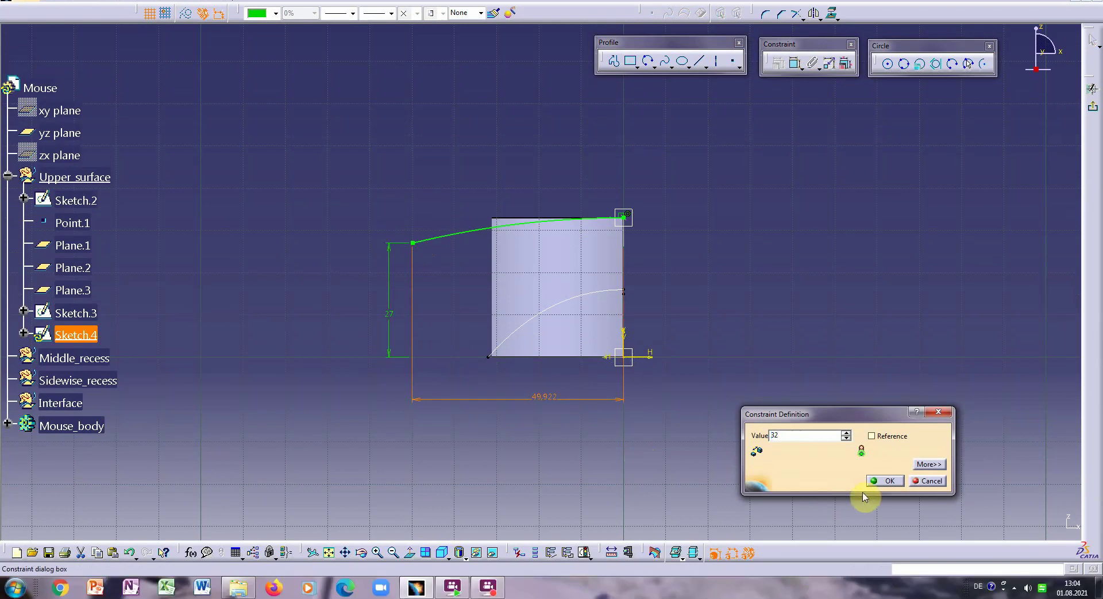
text(32mm)
click(885, 480)
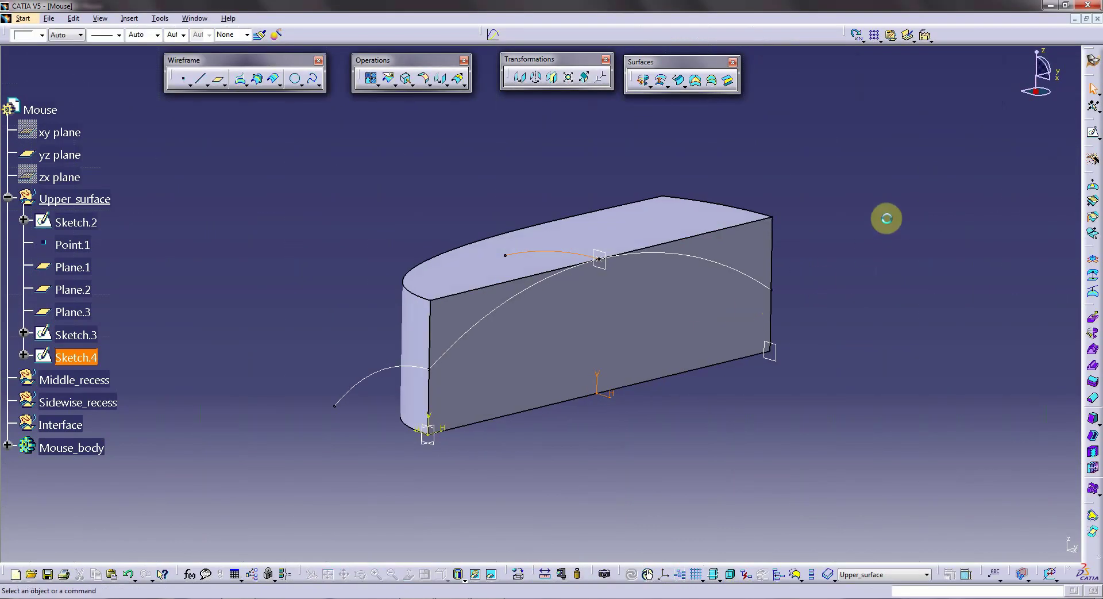
- Sketch a two-point spline beside the pad on the remaining end plane and enable tangency at its first control point
click(1093, 135)
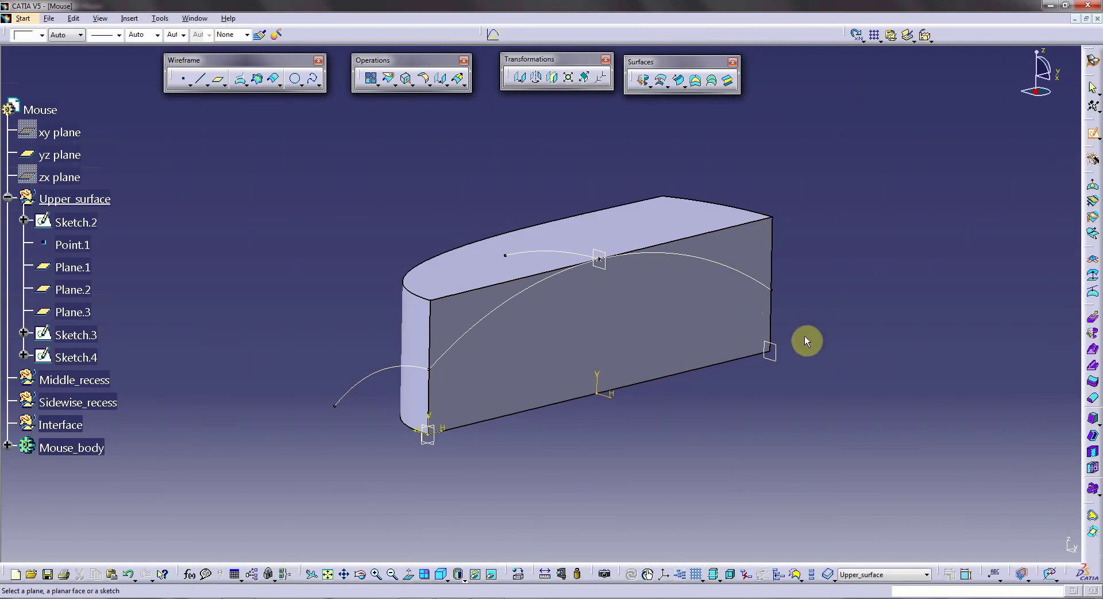
click(778, 360)
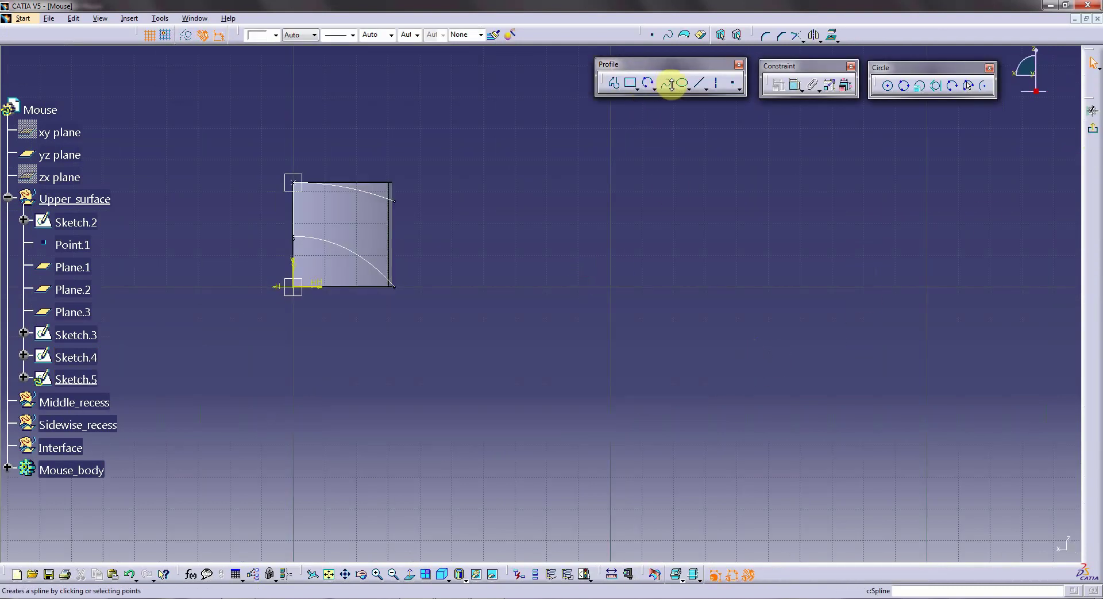
click(667, 84)
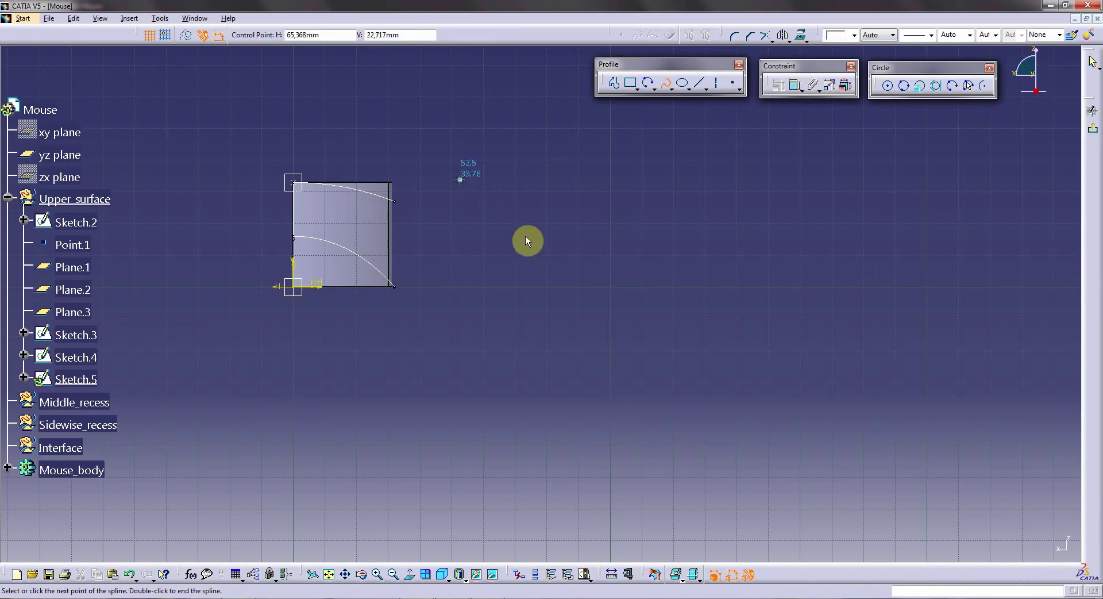
double_click(540, 248)
click(502, 215)
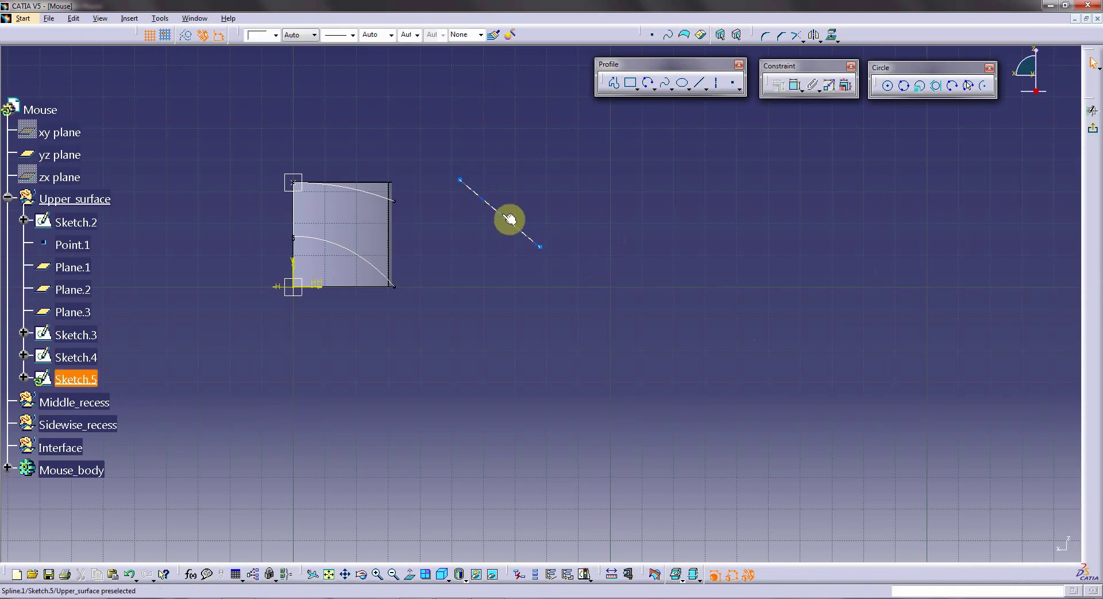
double_click(500, 214)
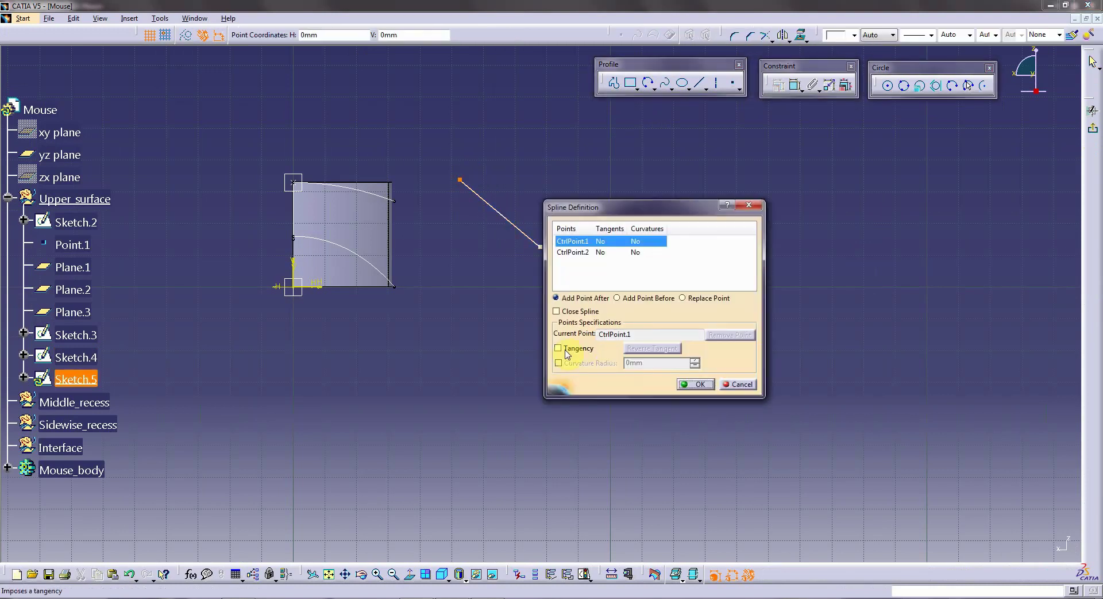
click(686, 386)
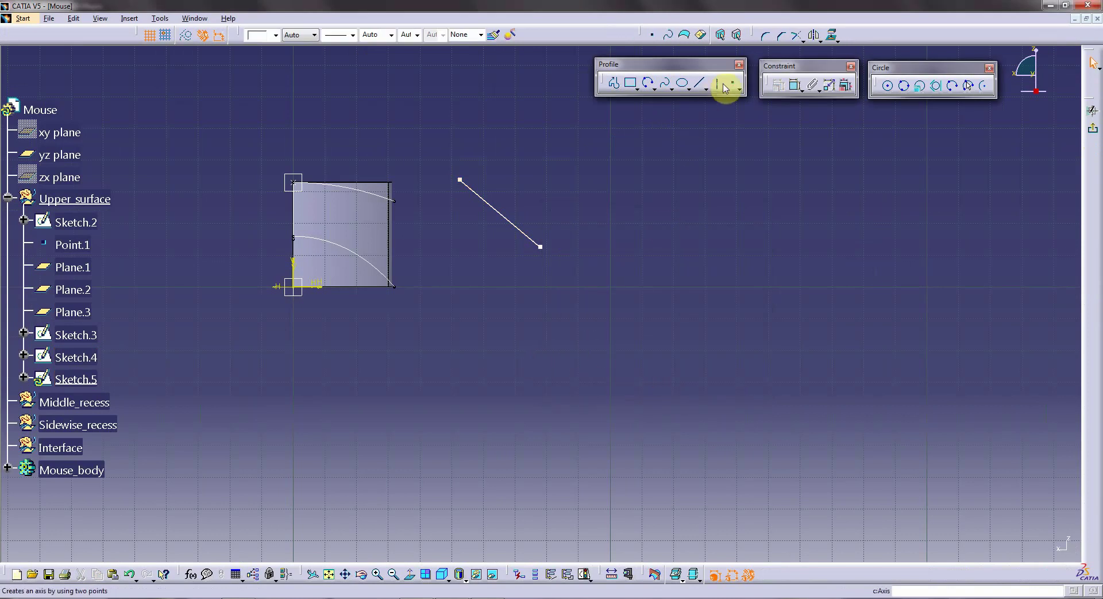
- Constrain the new spline's tangent at its first control point perpendicular to the sketch's vertical axis
click(795, 85)
click(472, 188)
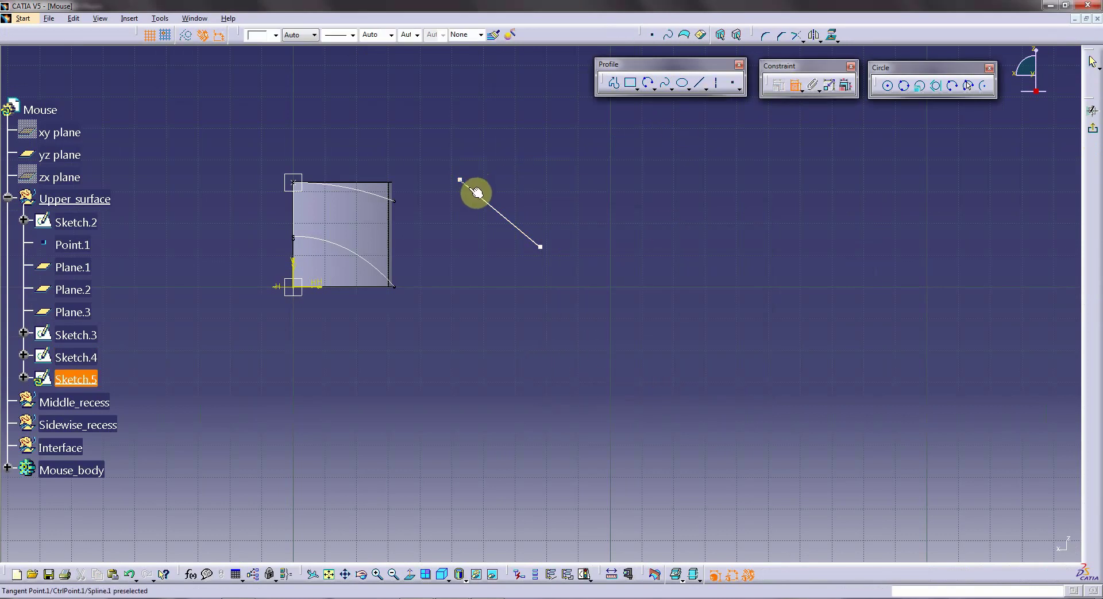
right_click(396, 334)
click(433, 382)
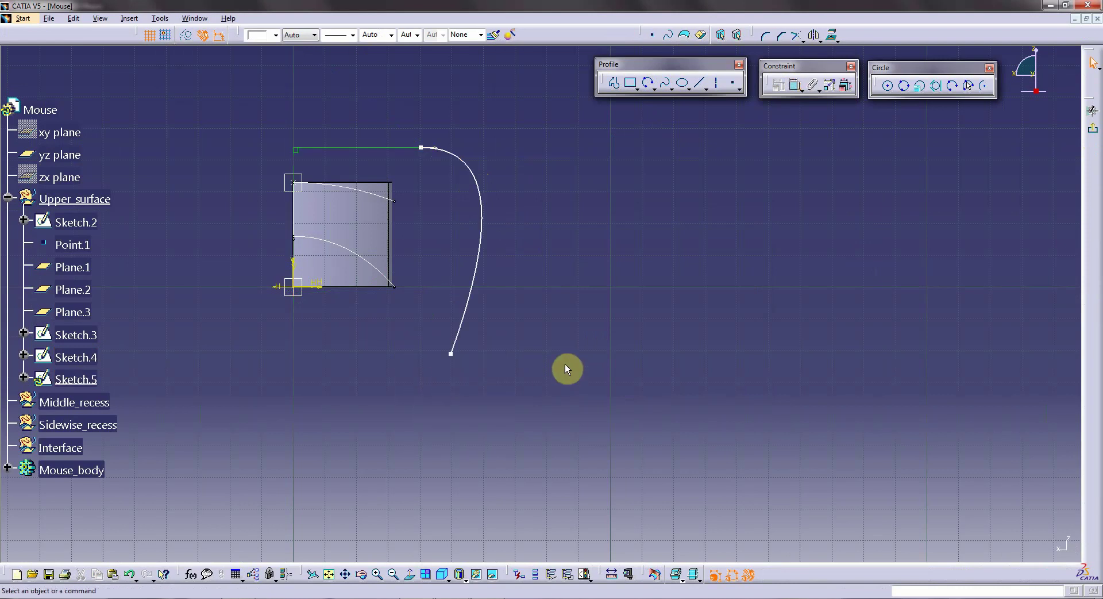
- Make the new spline's first control point coincident with the endpoint of the arc guide on this end plane
mouse_move(517, 241)
middle_down()
mouse_move(534, 261)
mouse_move(611, 238)
middle_up()
click(794, 85)
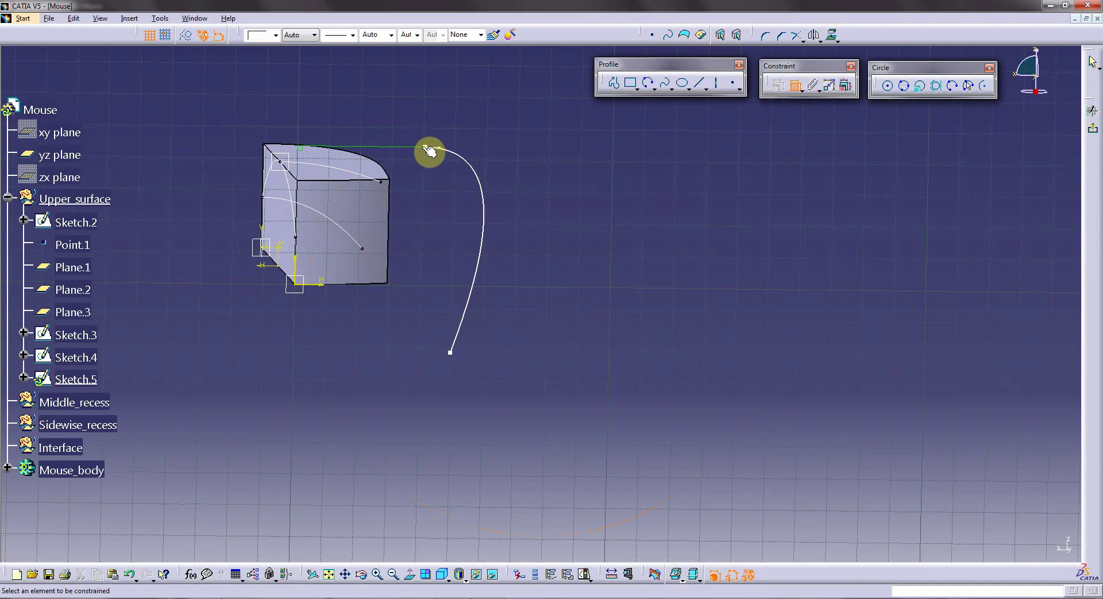
click(426, 147)
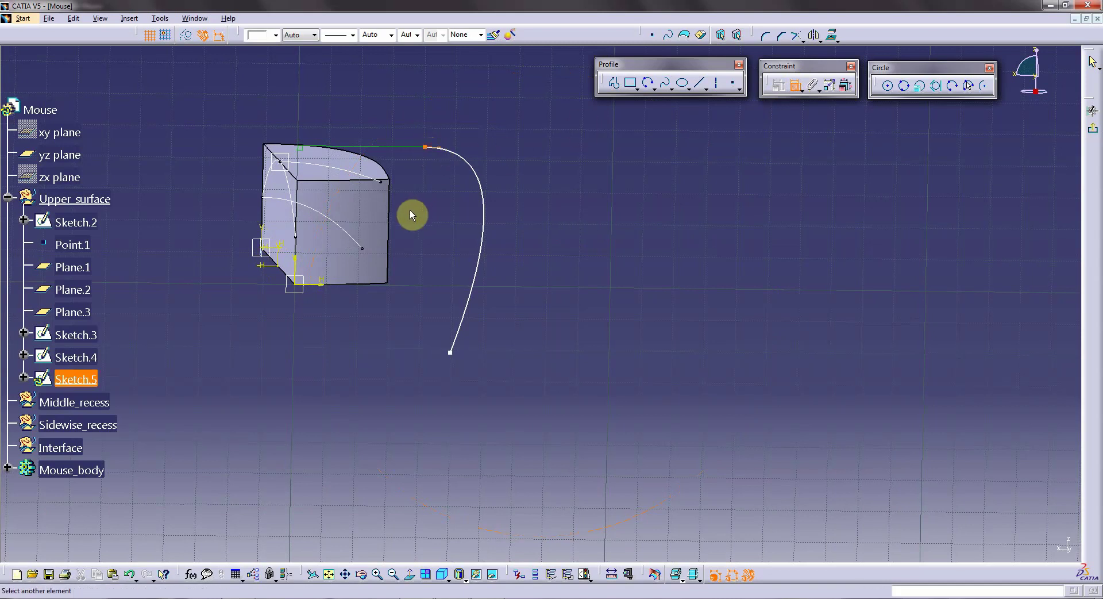
click(299, 241)
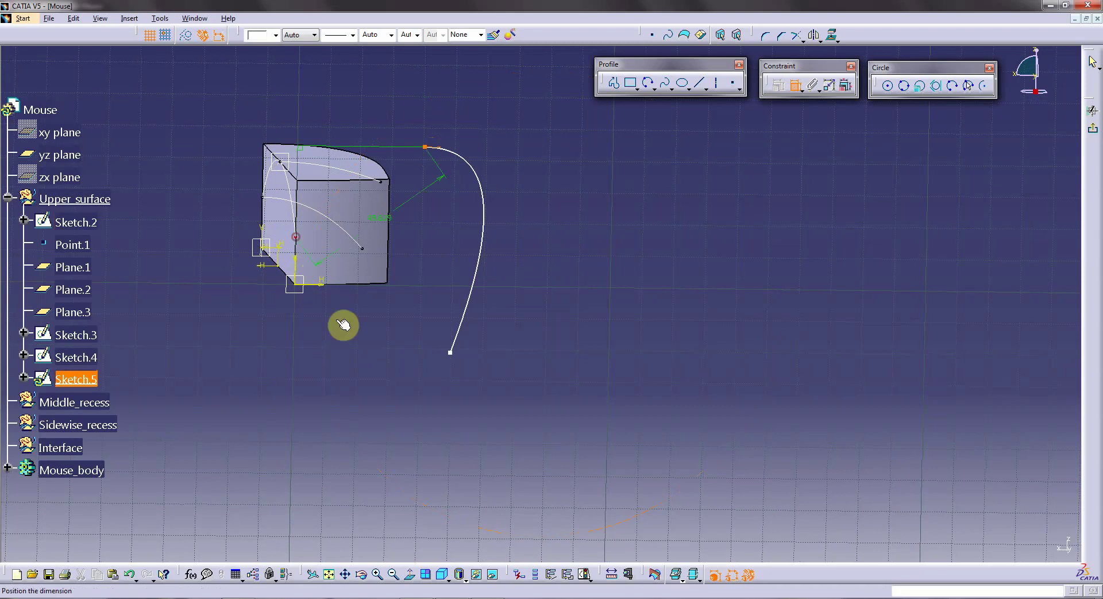
right_click(344, 349)
click(390, 431)
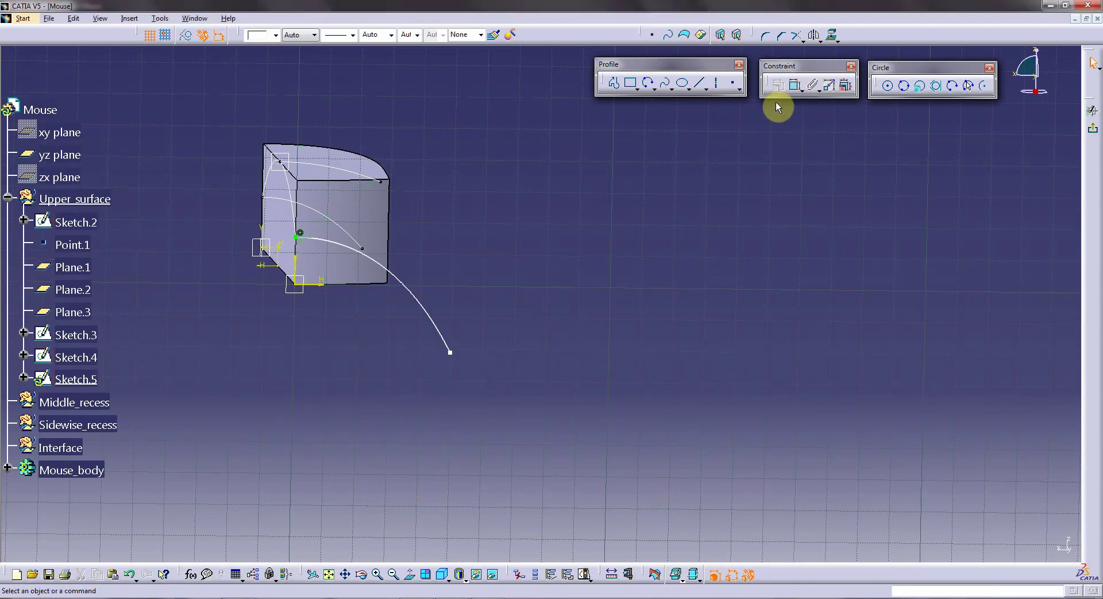
- Constrain the end spline's free endpoint to a horizontal distance of 32 mm from the vertical axis
click(795, 86)
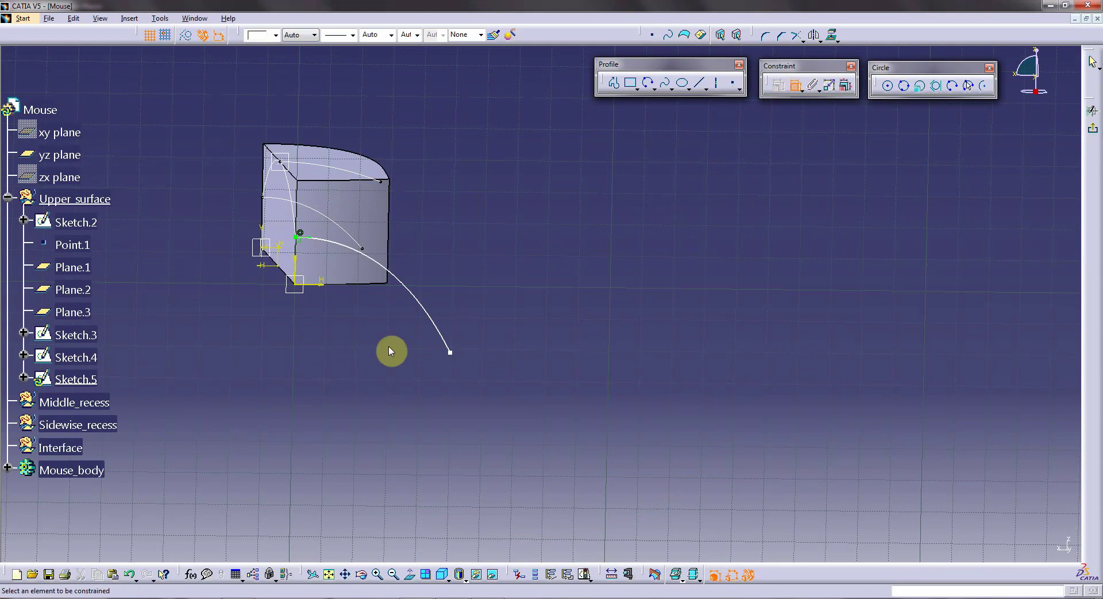
click(451, 352)
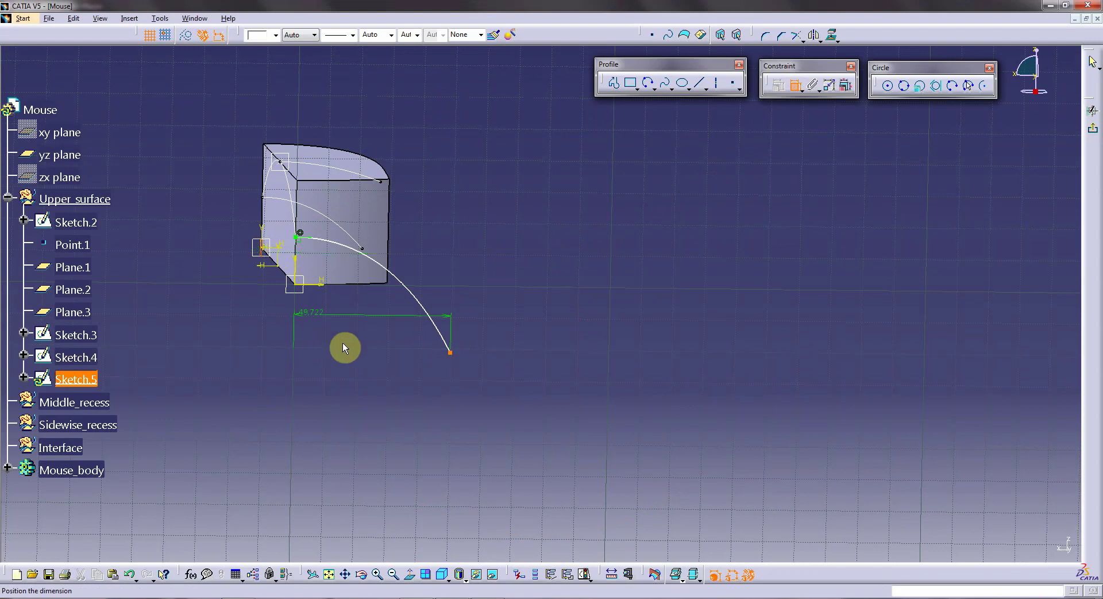
click(358, 358)
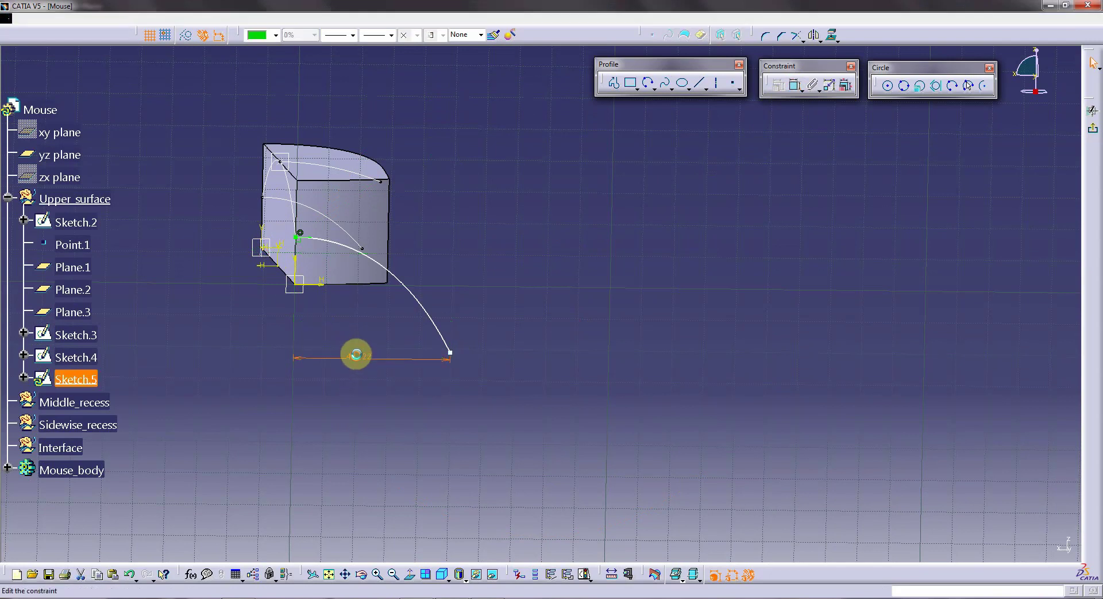
double_click(358, 358)
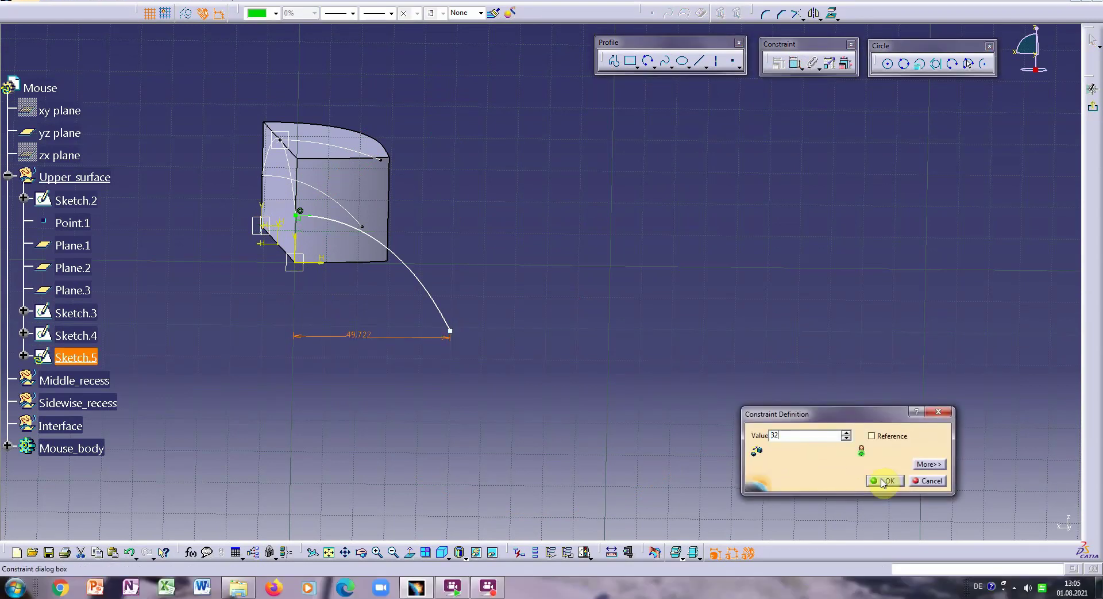
click(883, 481)
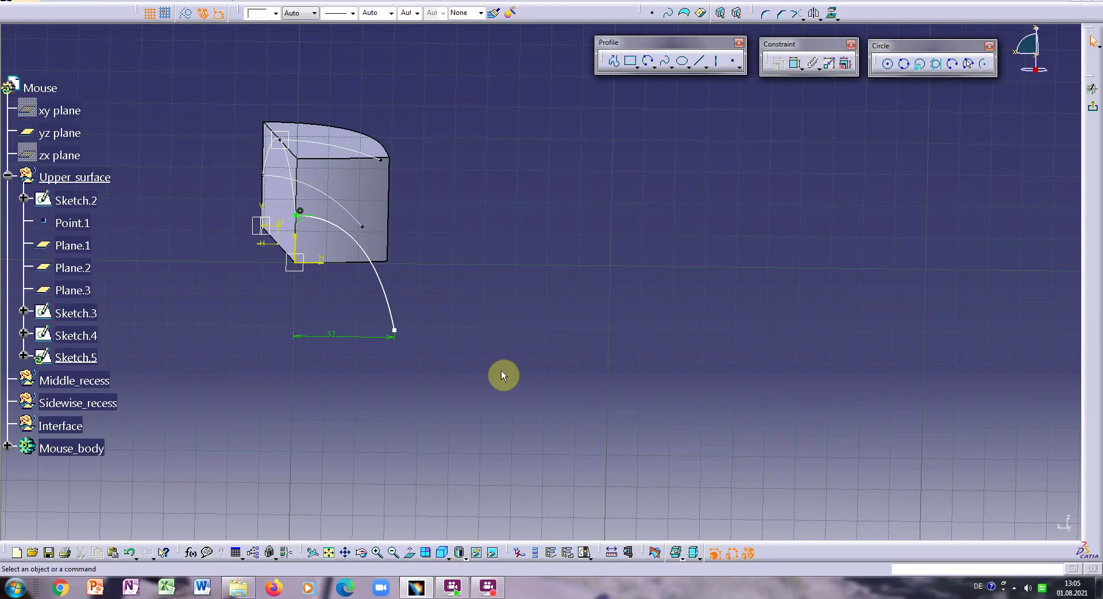
- View the sketch plane head-on and move the spline's free endpoint up to about 5 mm above the horizontal axis
click(410, 552)
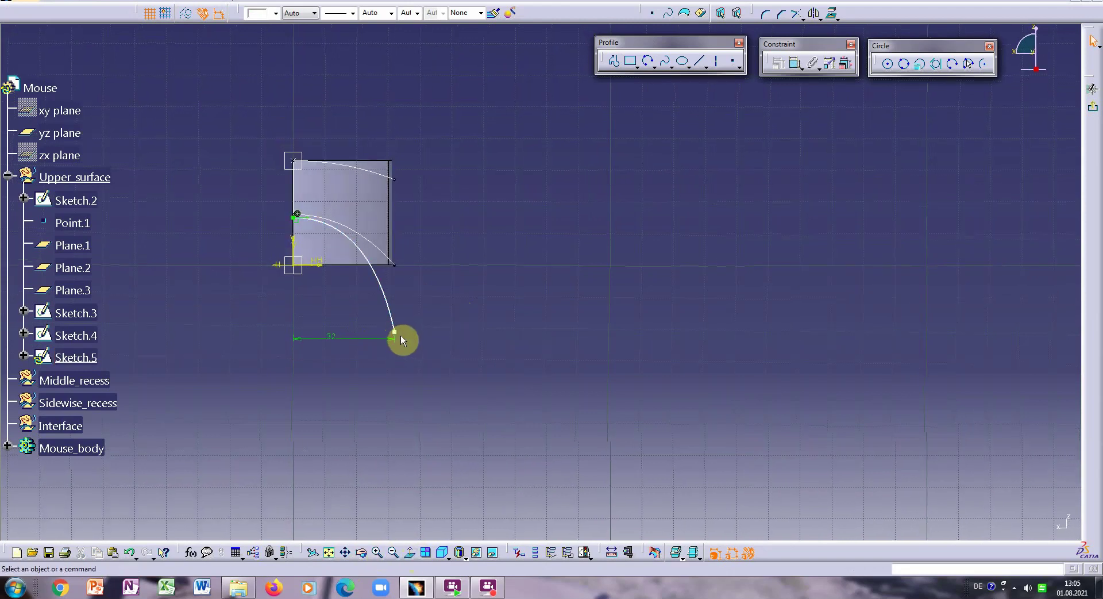
drag(388, 311, 412, 250)
click(474, 254)
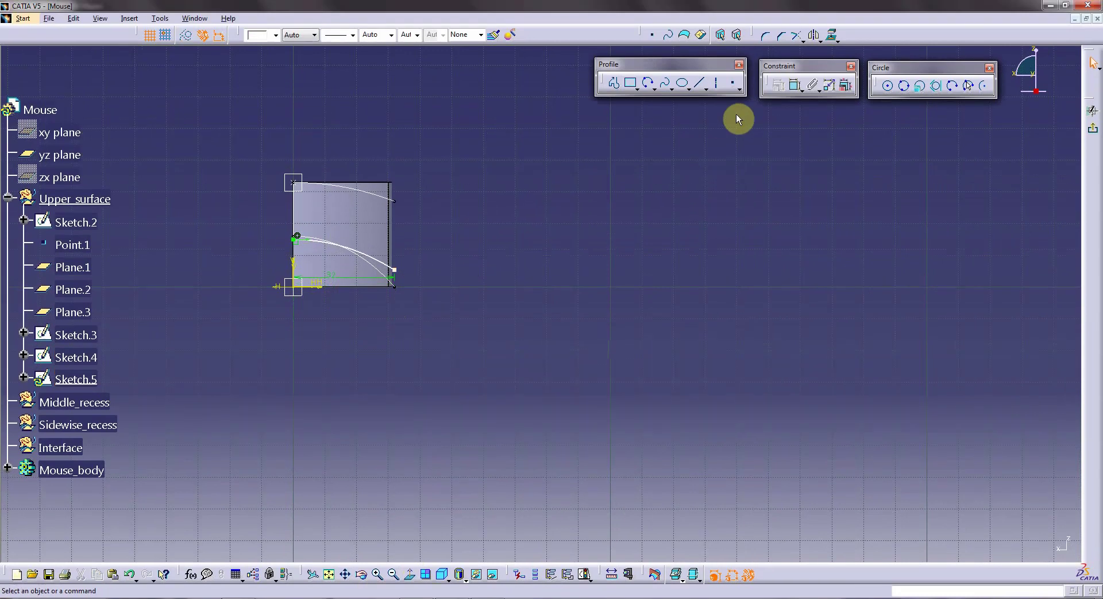
- Constrain the spline's free endpoint to a height of 7 mm above the horizontal axis and exit the sketch
click(788, 90)
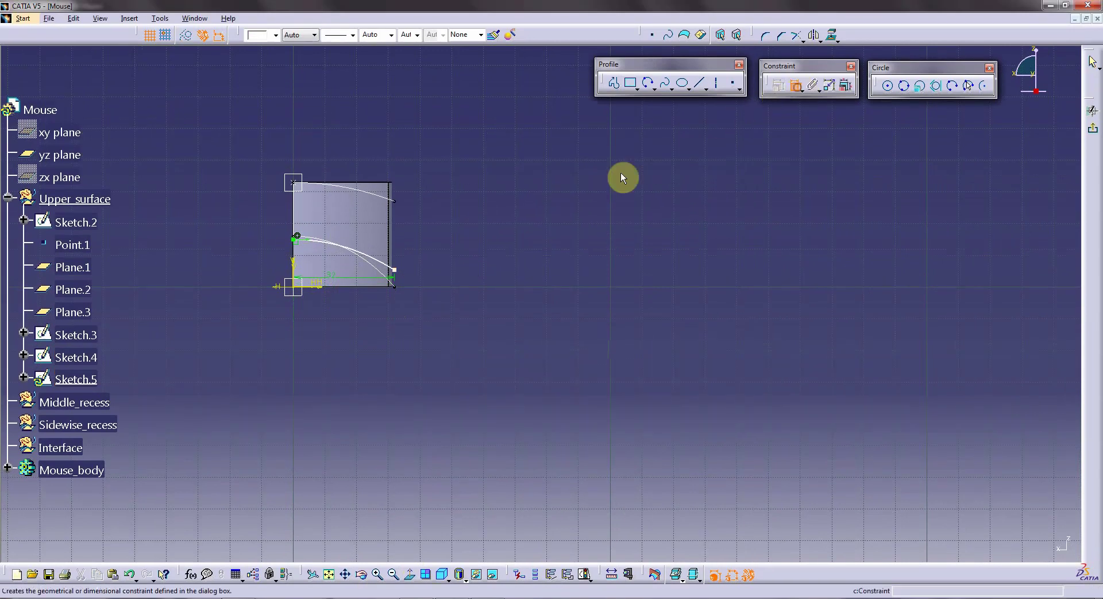
click(389, 286)
click(372, 287)
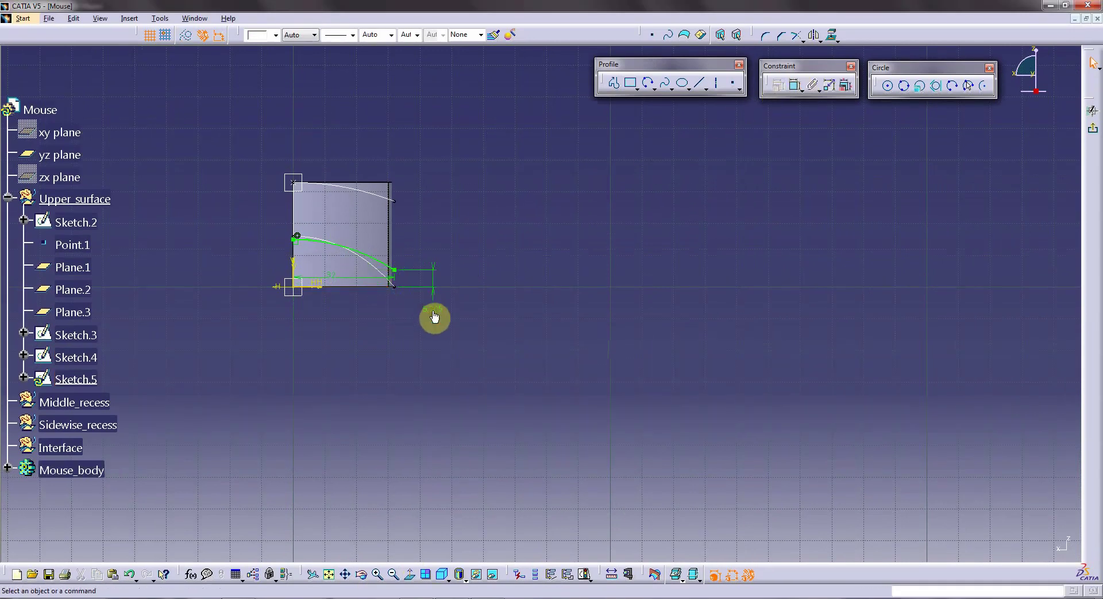
click(434, 312)
double_click(436, 311)
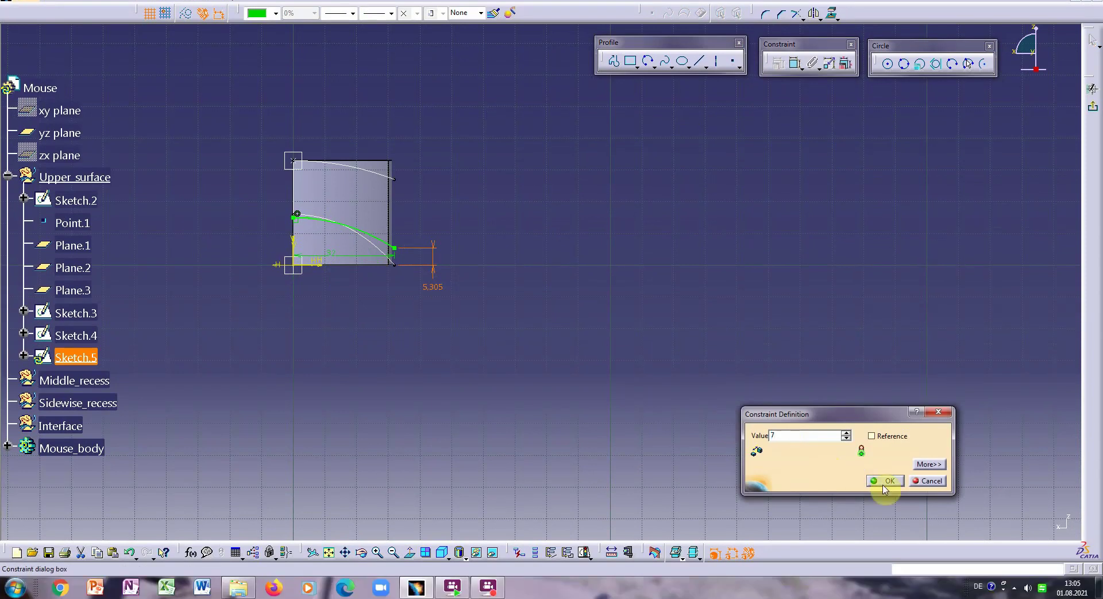
click(885, 483)
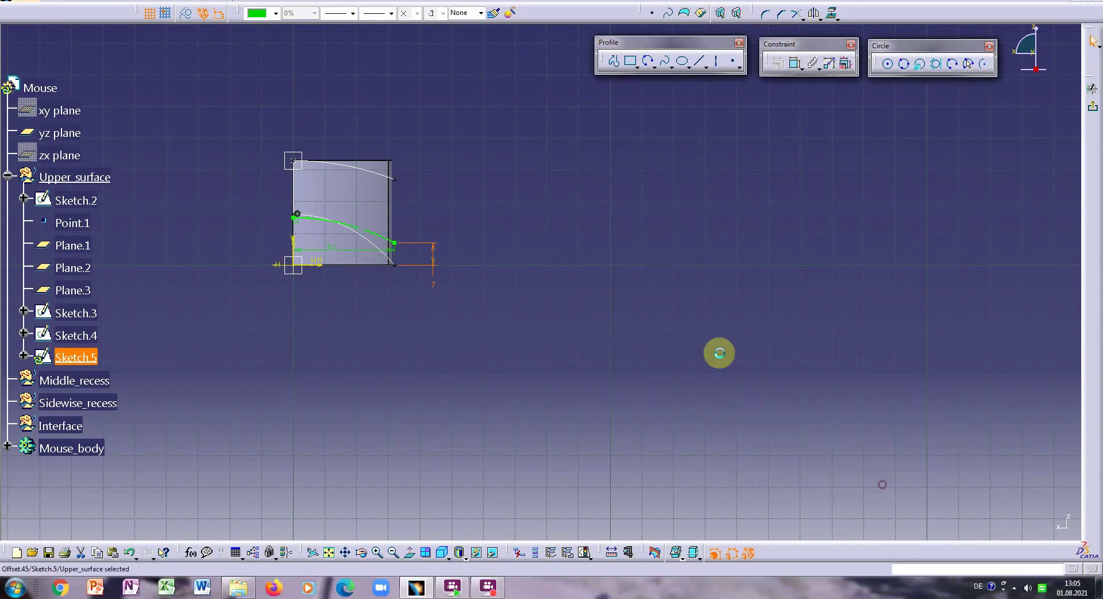
click(1094, 128)
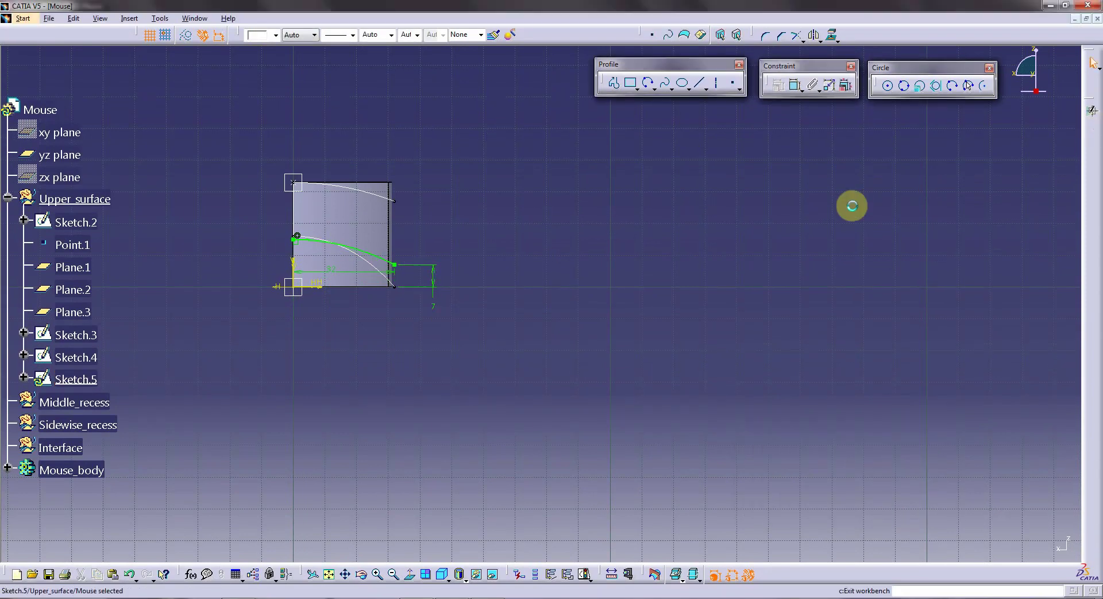
- Start a multi-sections surface with the three spline sketches Sketch.3, Sketch.4 and Sketch.5 as sections, in that order
click(660, 450)
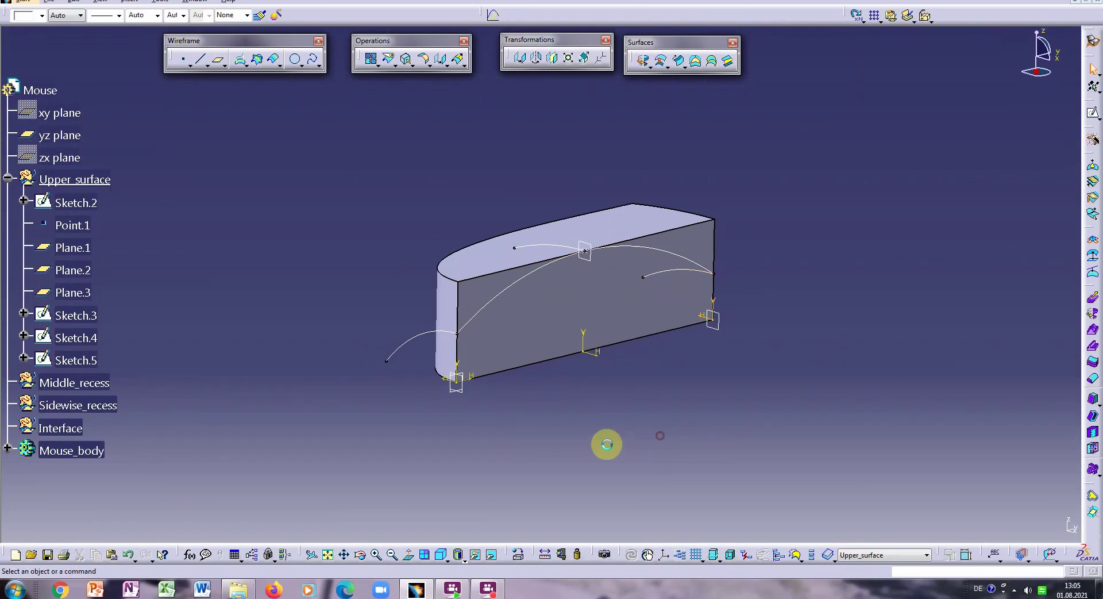
middle_drag(623, 443, 502, 351)
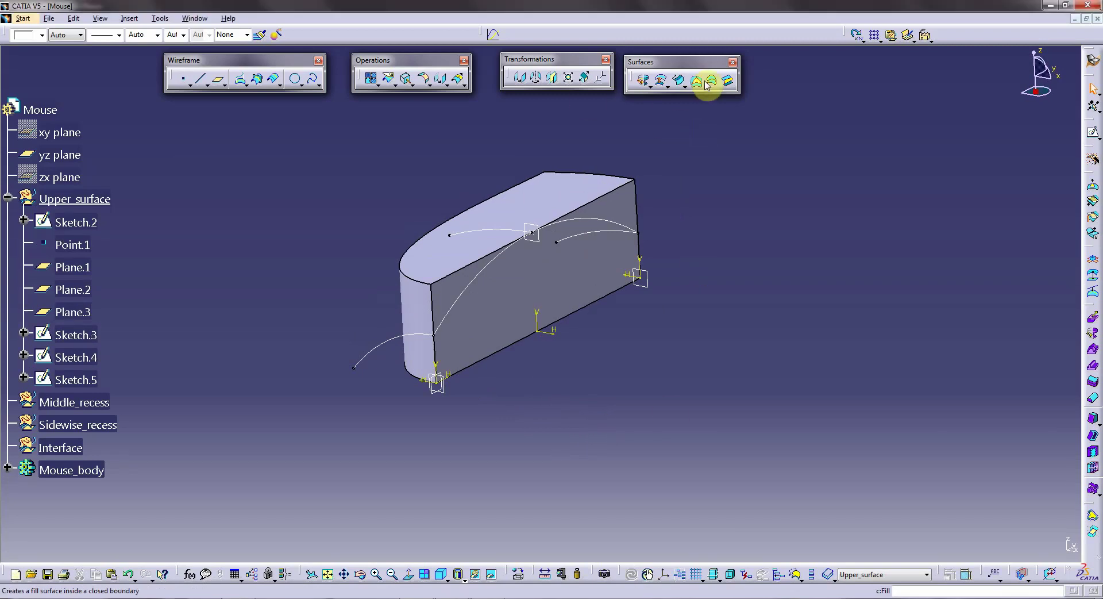
click(711, 80)
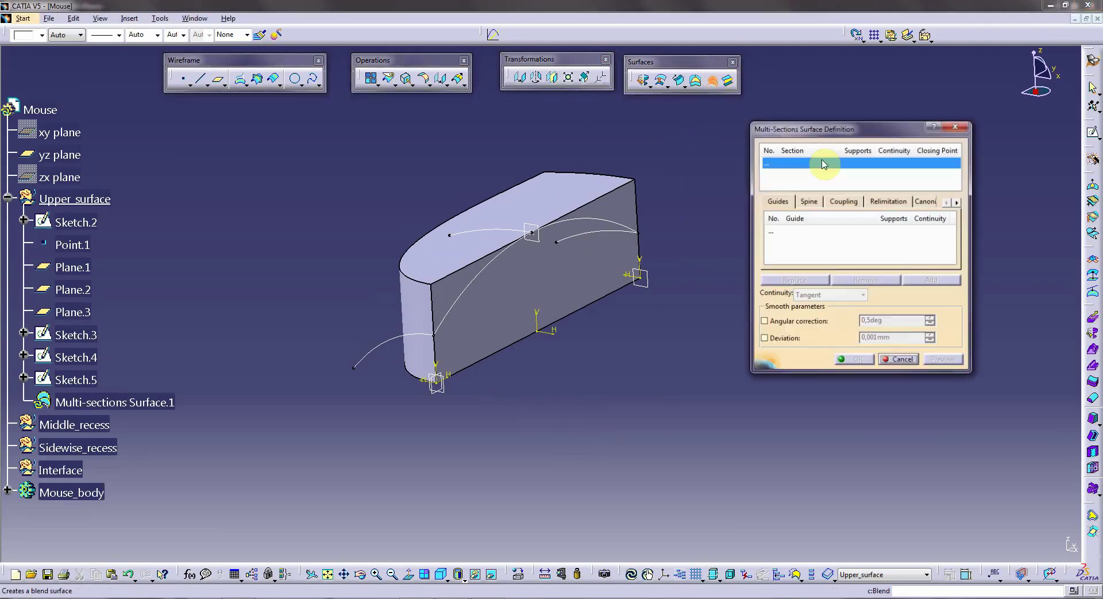
click(394, 350)
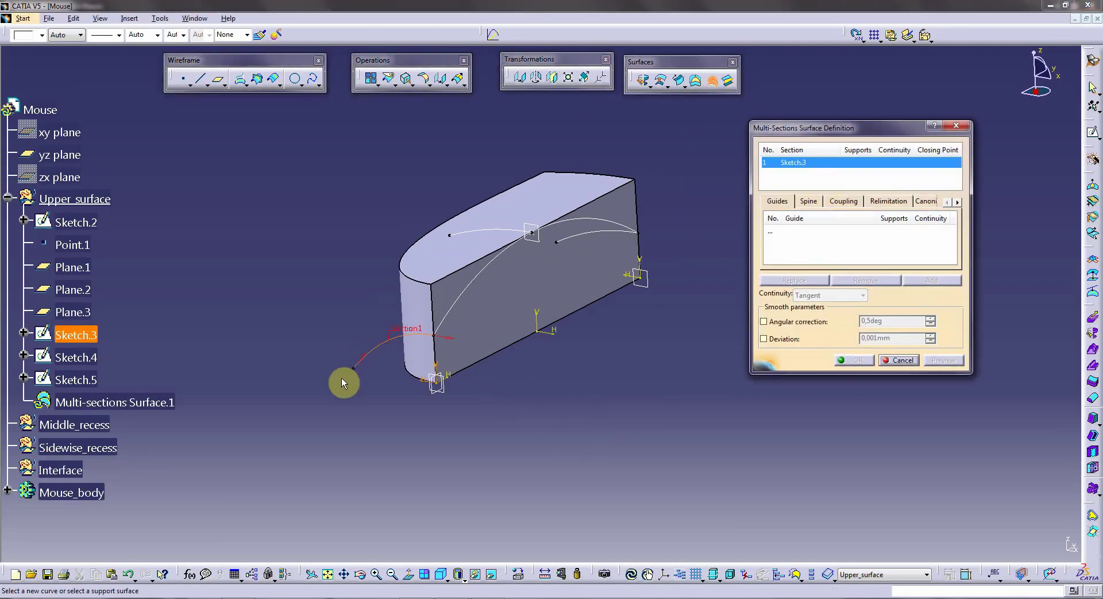
click(484, 231)
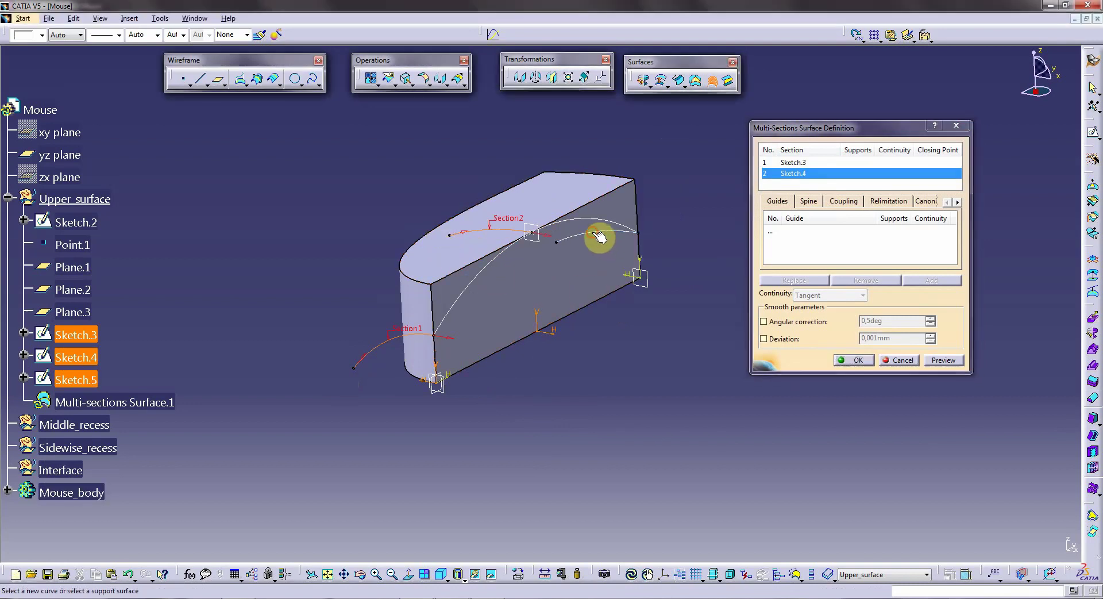
click(635, 234)
- Use the arc sketch as the guide and the block's long straight bottom edge as the spine, and create the multi-sections surface
click(772, 232)
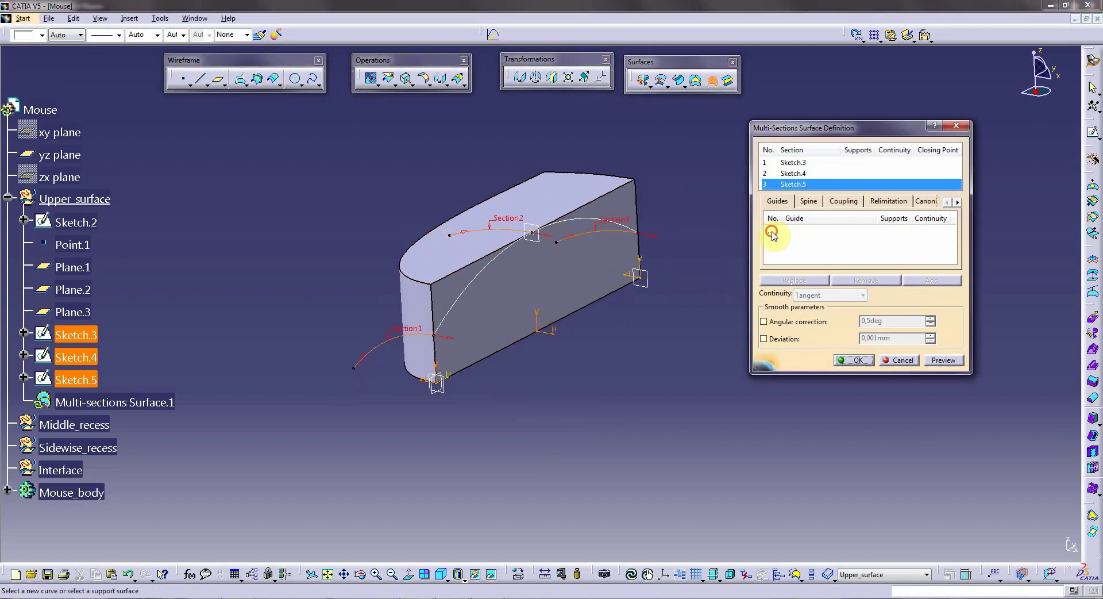
click(586, 221)
click(809, 202)
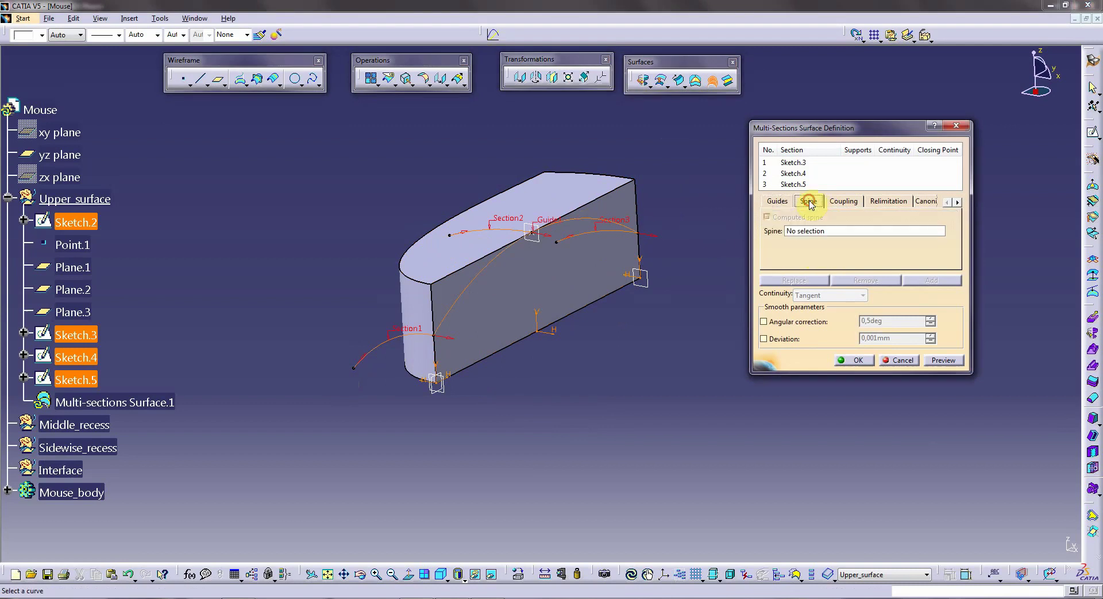
click(806, 232)
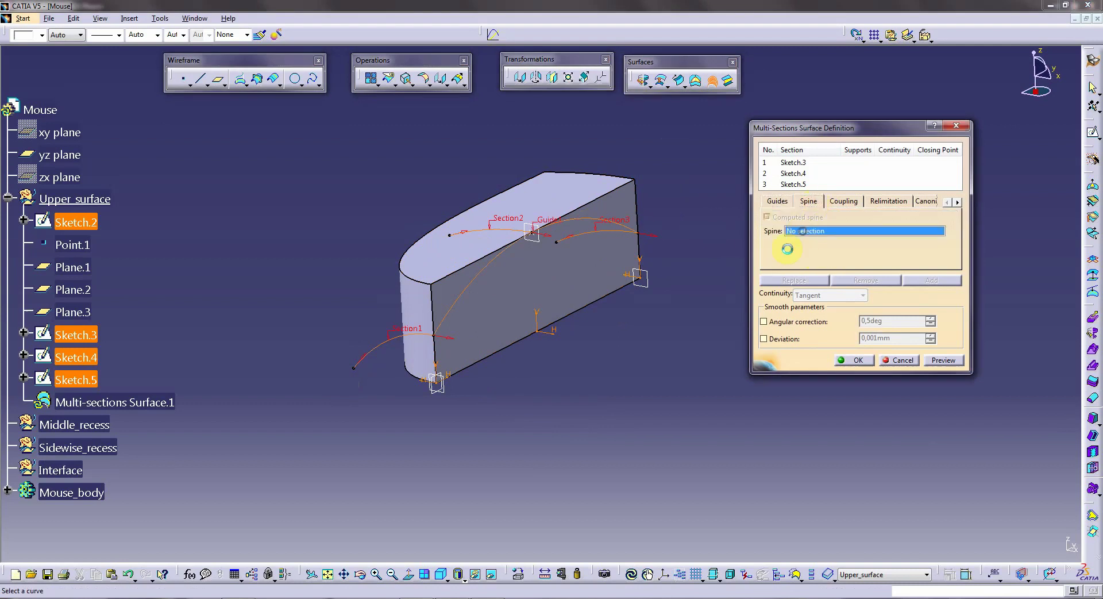
click(604, 297)
click(855, 360)
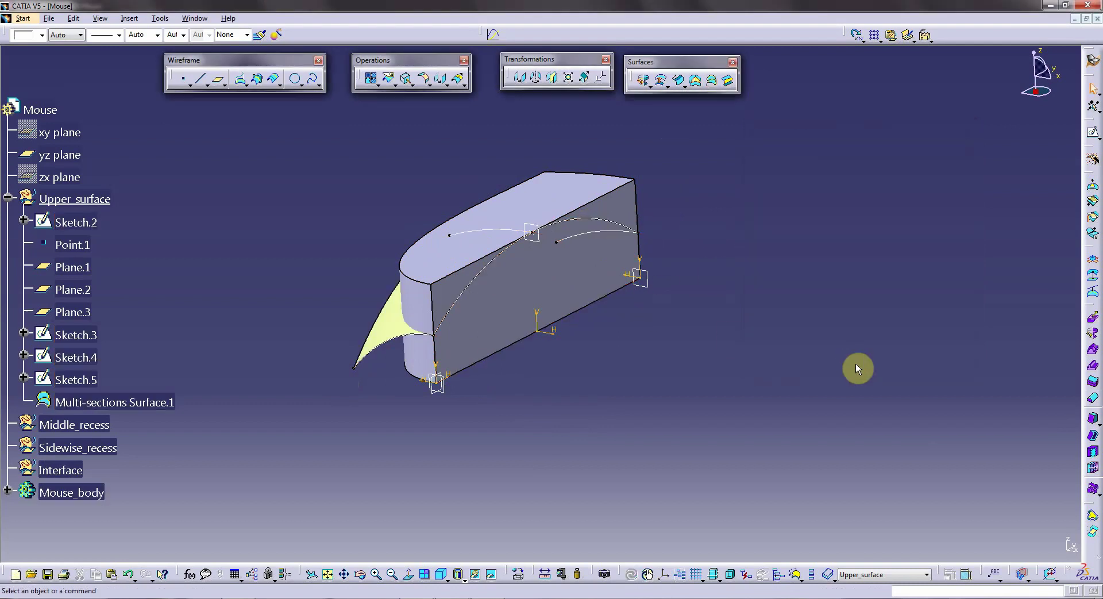
- Define Mouse_body as the in-work object and switch to the Part Design workbench
click(94, 492)
right_click(73, 492)
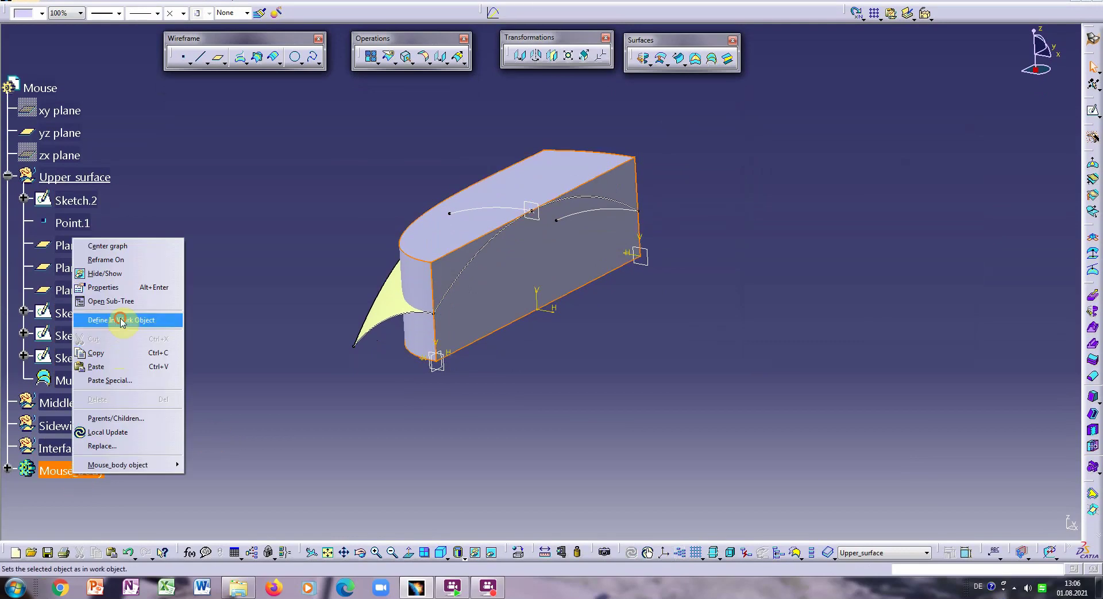
click(121, 320)
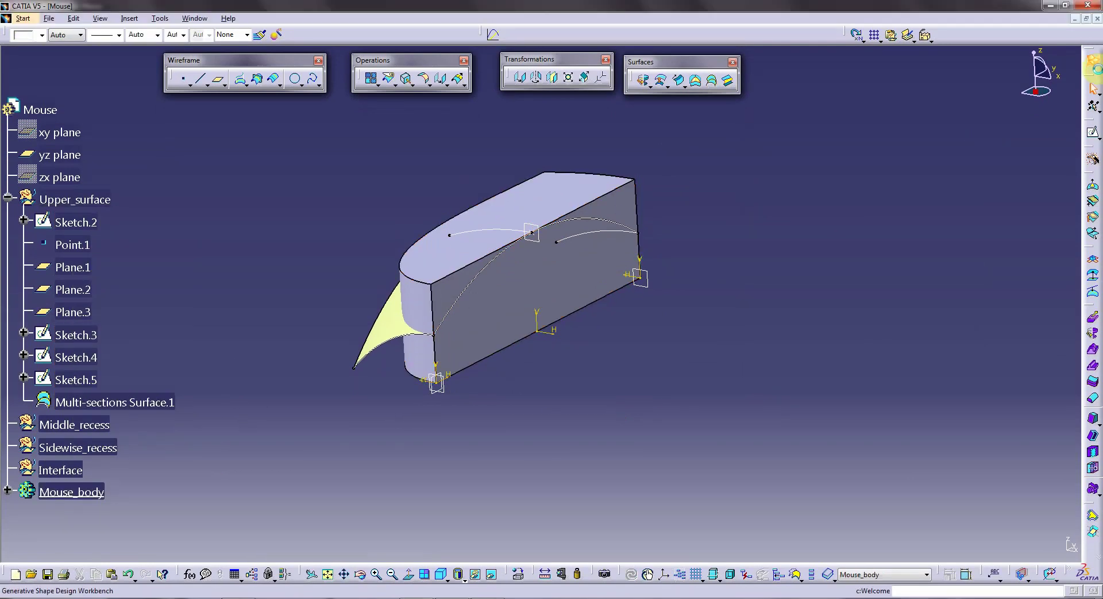
click(1093, 65)
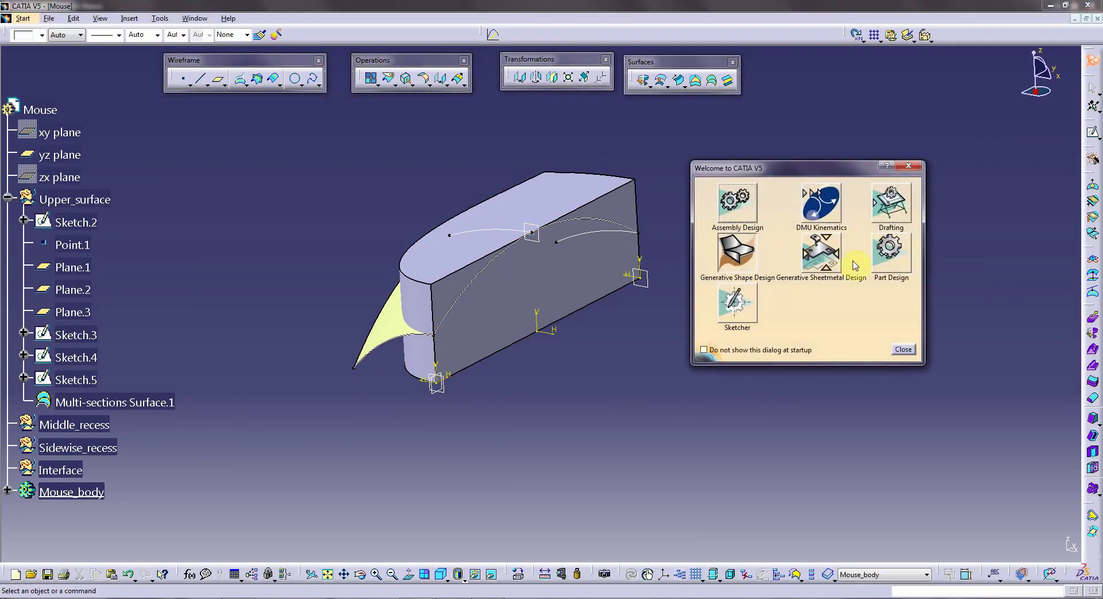
click(885, 251)
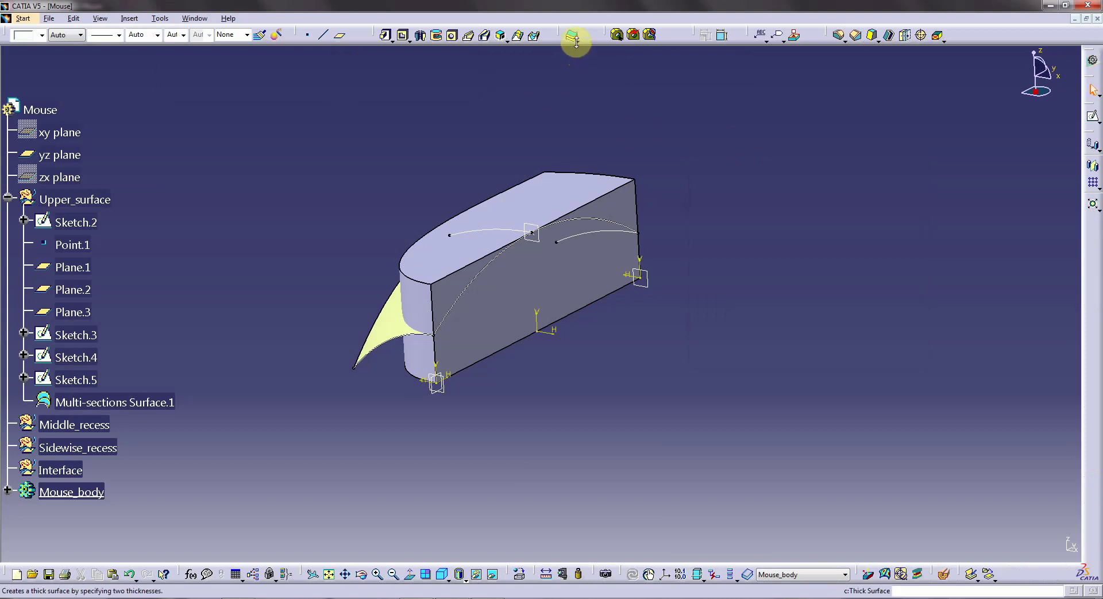
- Split the mouse body with the multi-sections surface, reversing the direction to keep the material below the surface
click(574, 39)
click(587, 59)
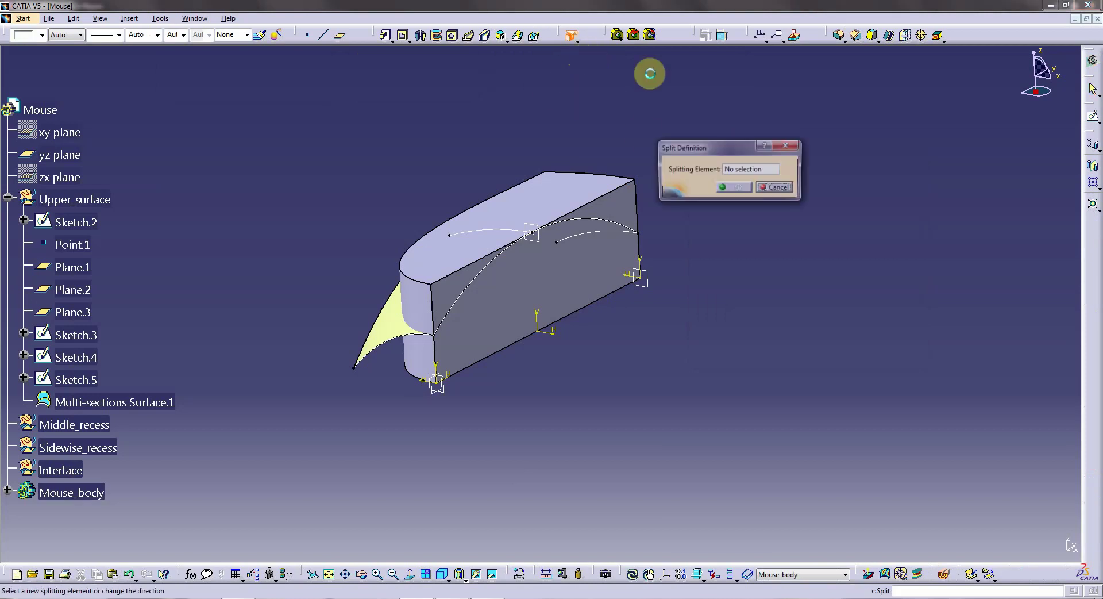
click(408, 347)
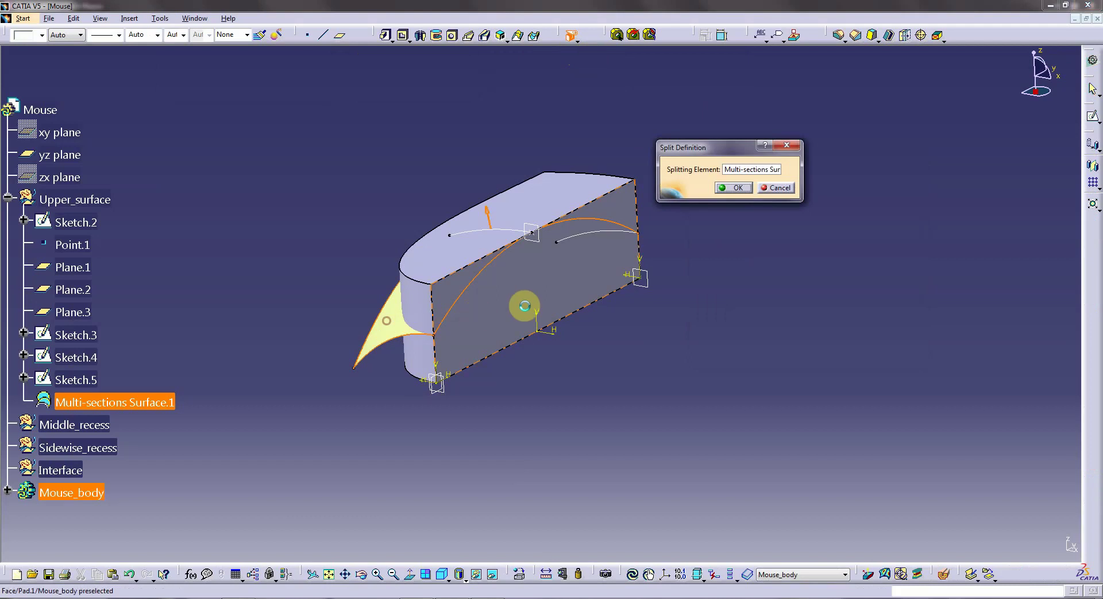
click(489, 217)
click(748, 188)
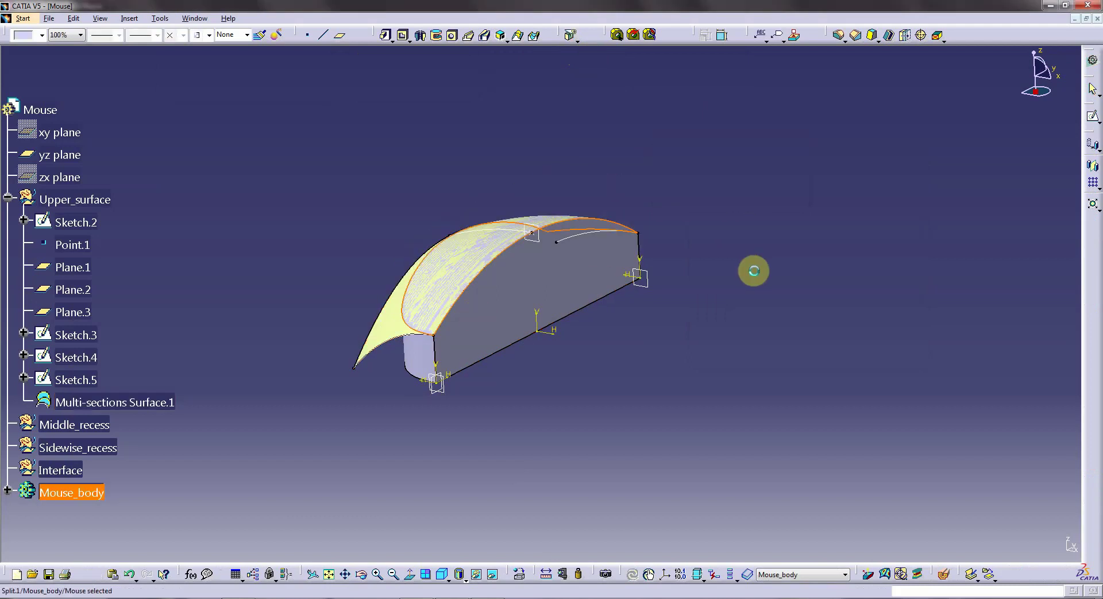
click(271, 432)
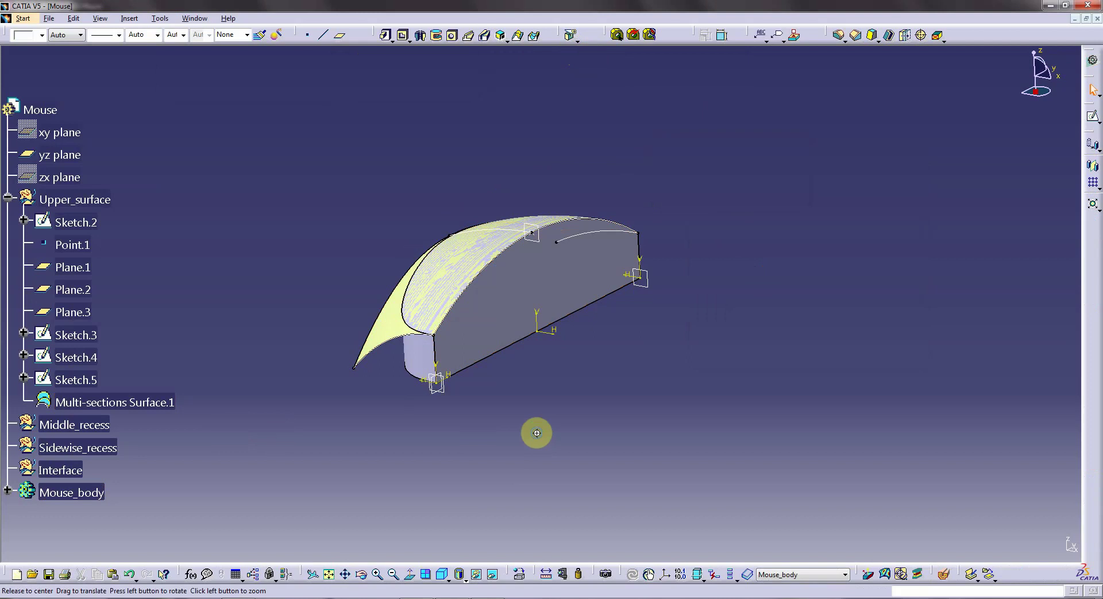
- Define the Middle_recess geometrical set as the current work object
middle_drag(534, 433, 315, 419)
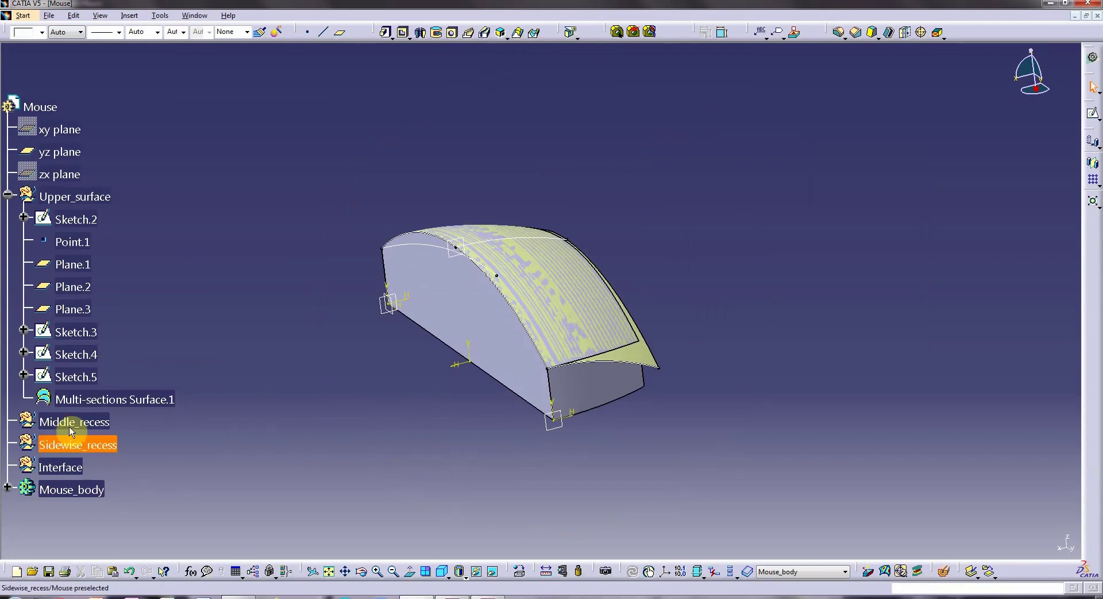
right_click(72, 424)
click(108, 270)
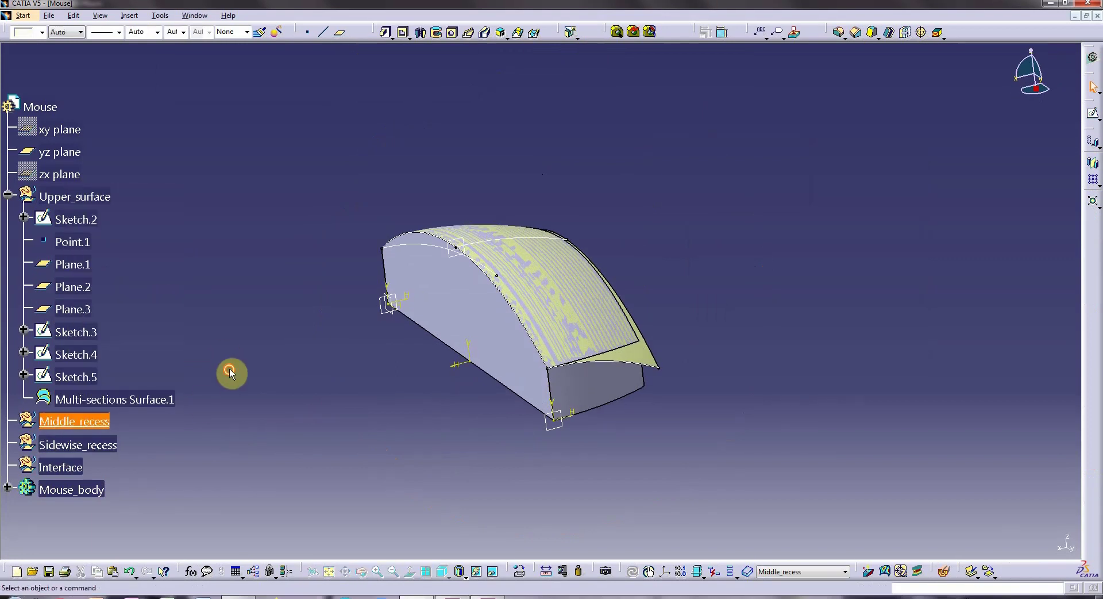
- Create a plane offset 6.5 mm from the yz plane, with the direction reversed towards the mouse body
click(340, 38)
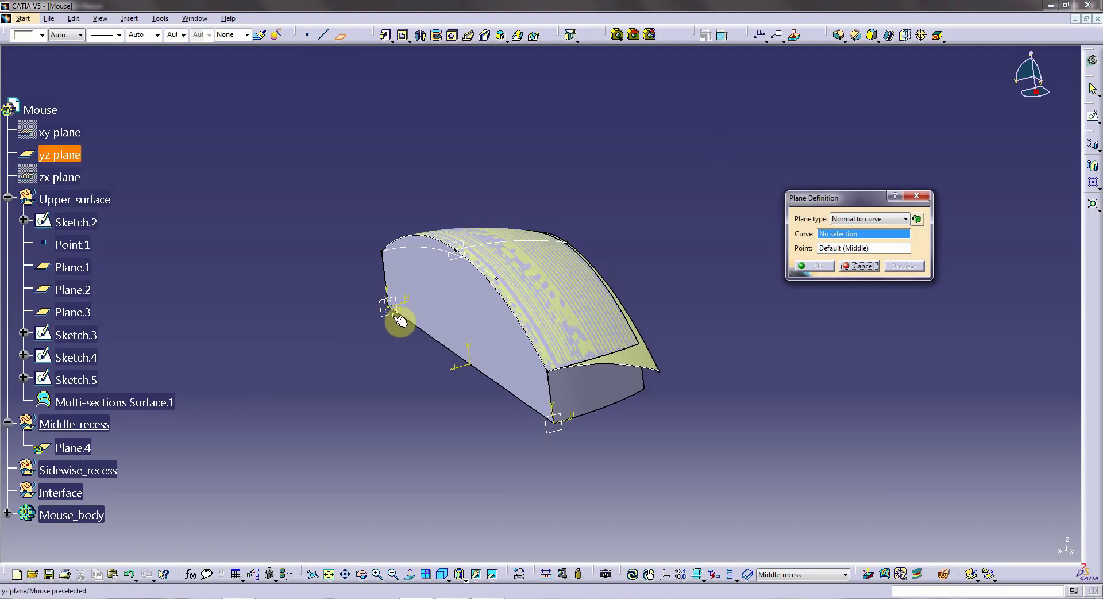
click(392, 313)
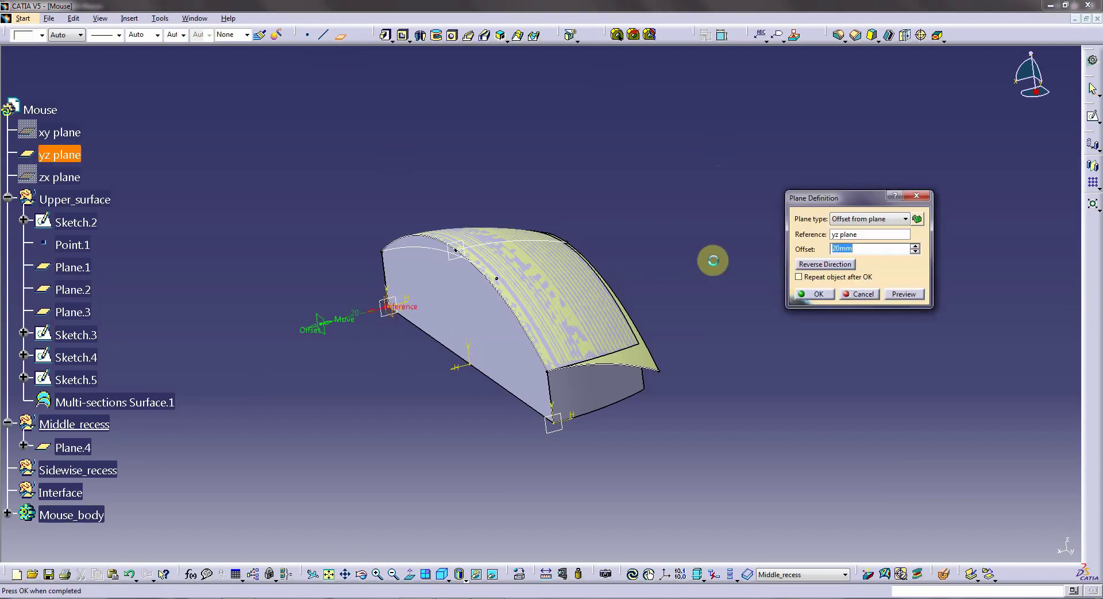
click(843, 263)
double_click(856, 249)
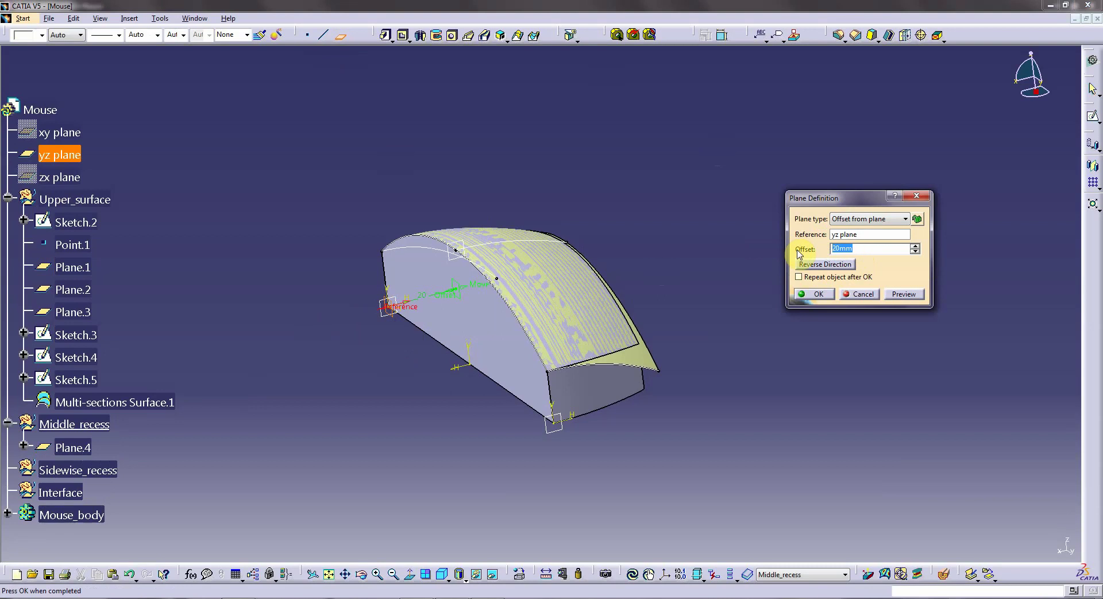
click(829, 297)
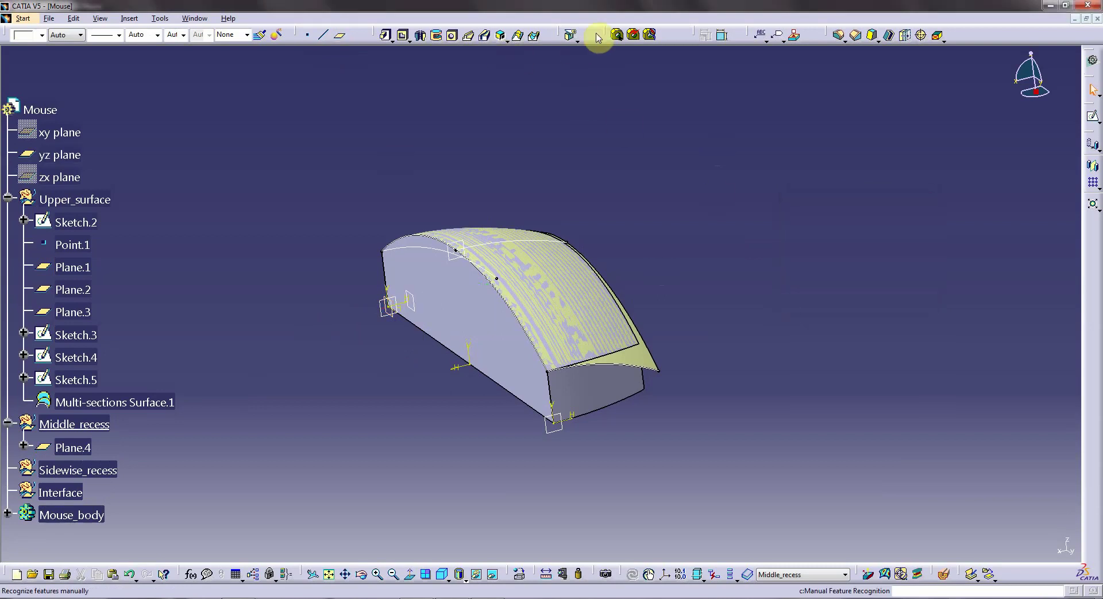
- Create a second plane offset 25 mm from Plane.3, with the direction reversed towards the middle of the mouse
click(340, 35)
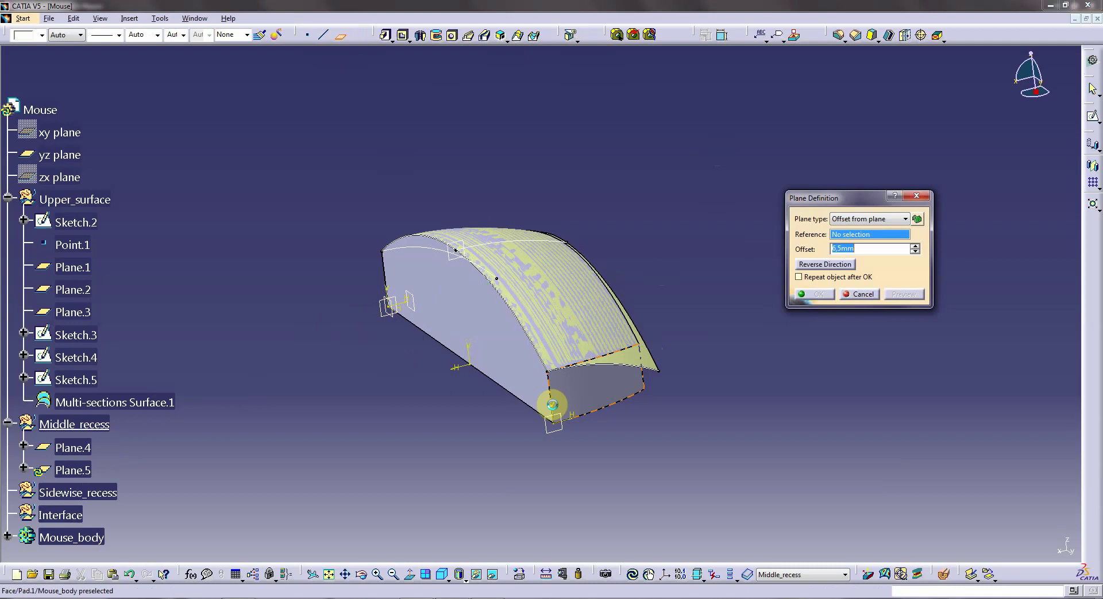
click(549, 440)
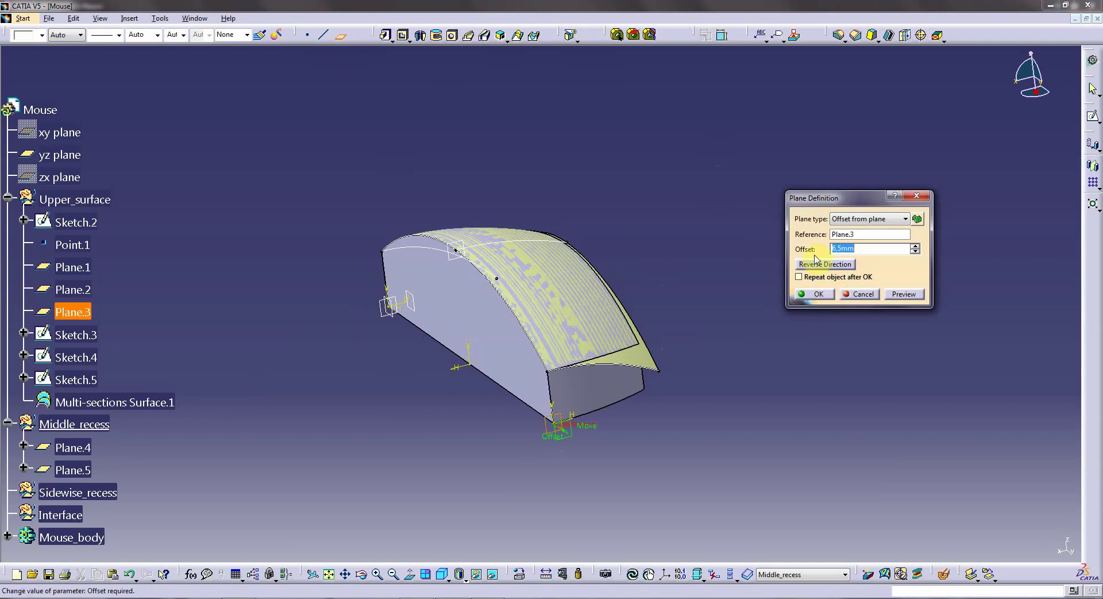
text(25)
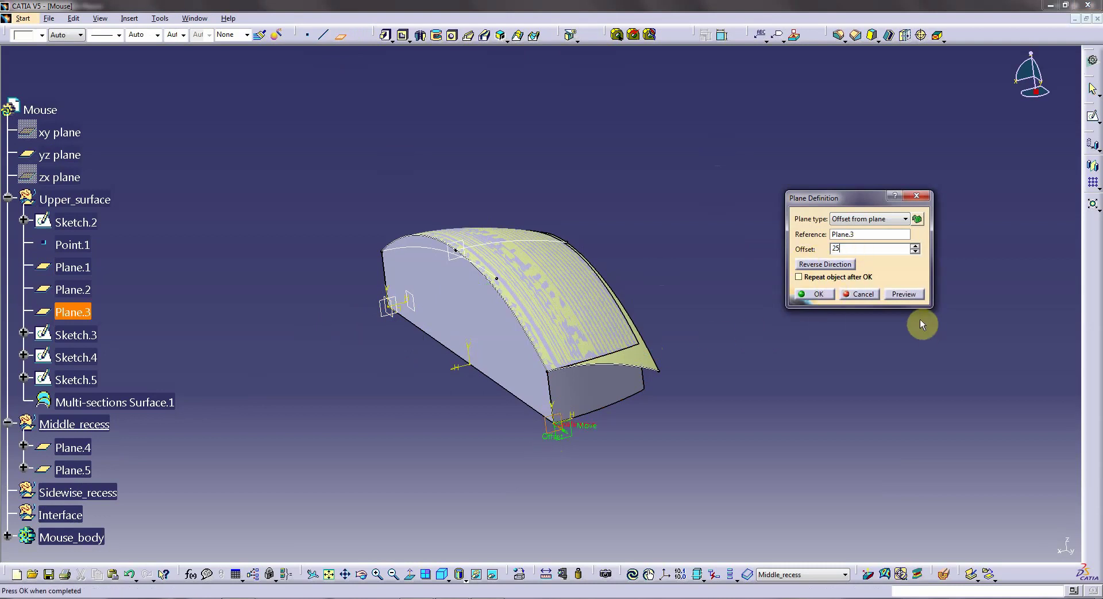
click(901, 294)
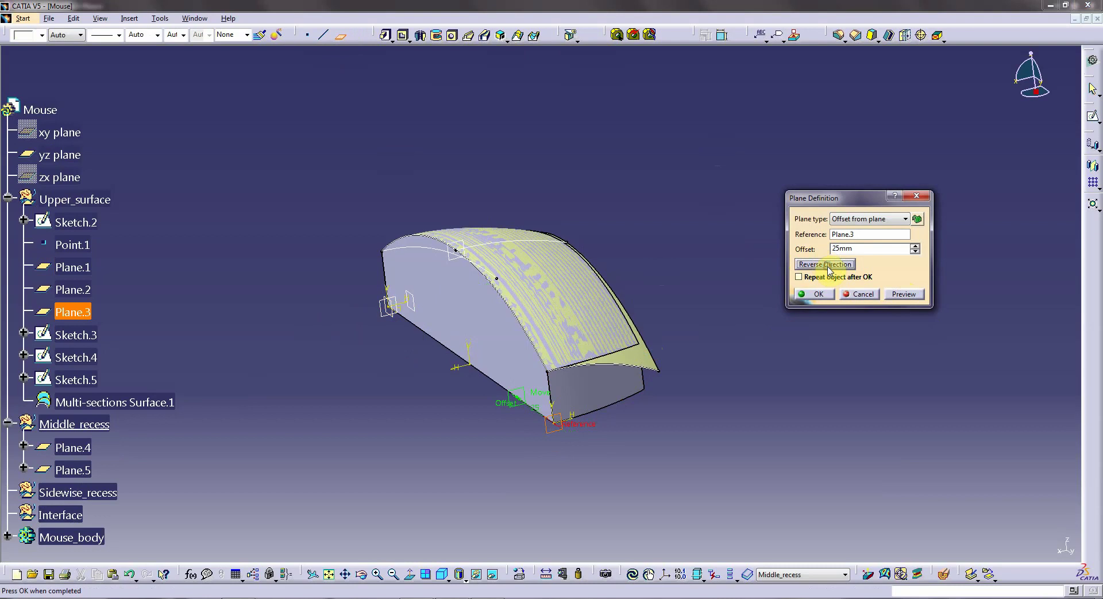
click(818, 294)
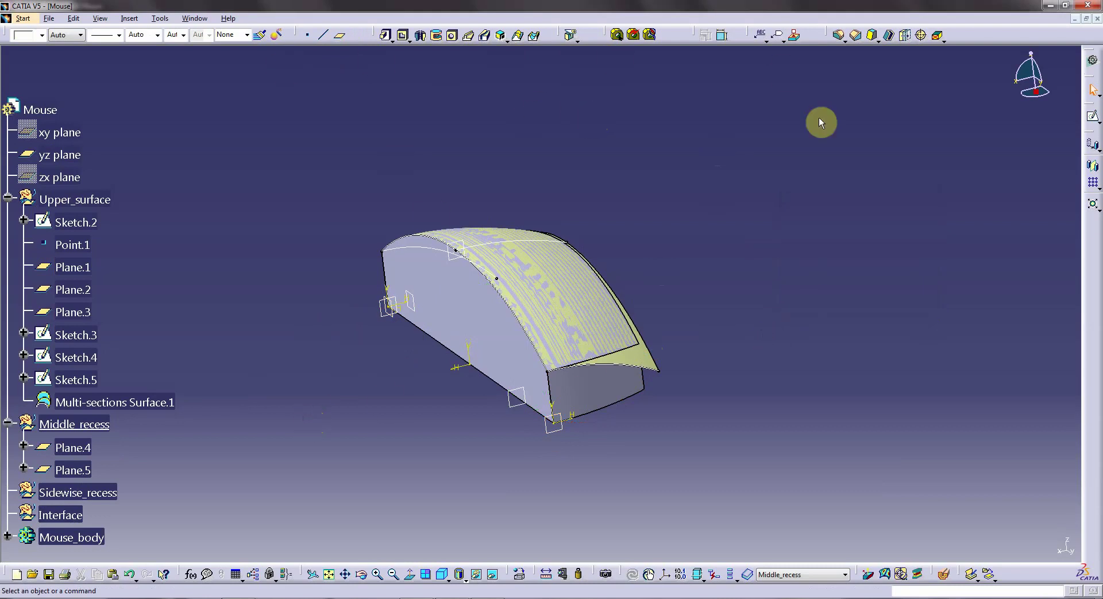
- Switch to Generative Shape Design and intersect Plane.4 and Plane.5 with Multi-sections Surface.1
click(1091, 62)
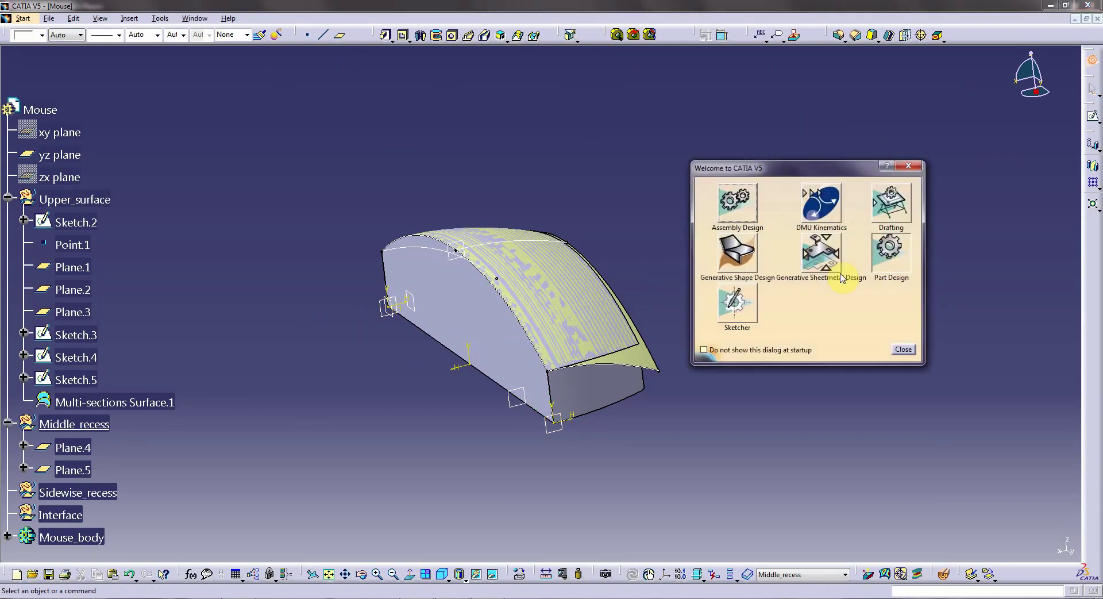
click(746, 224)
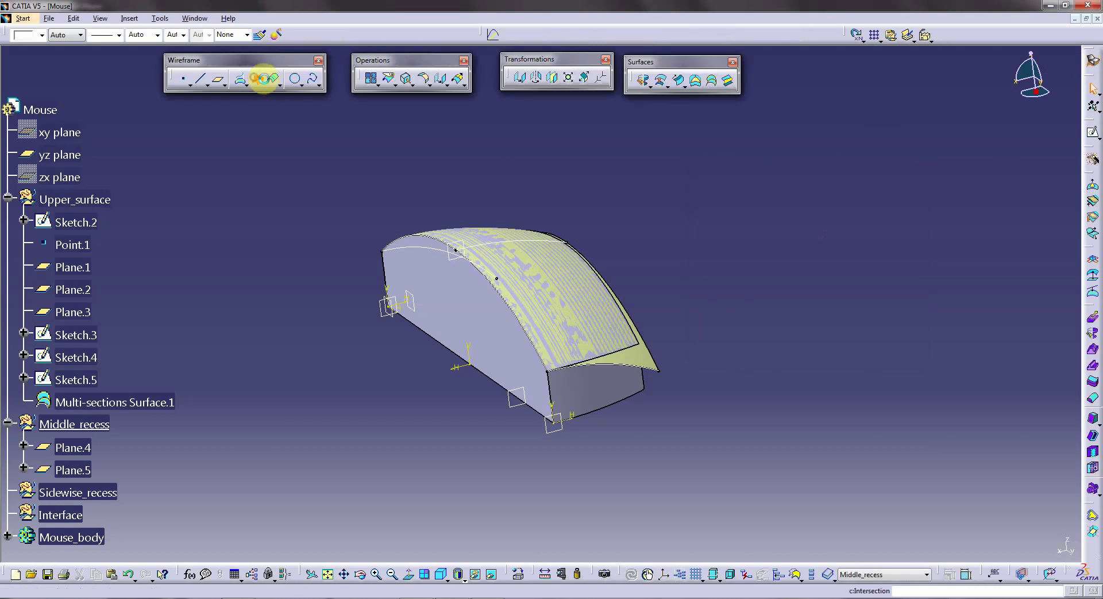
click(258, 78)
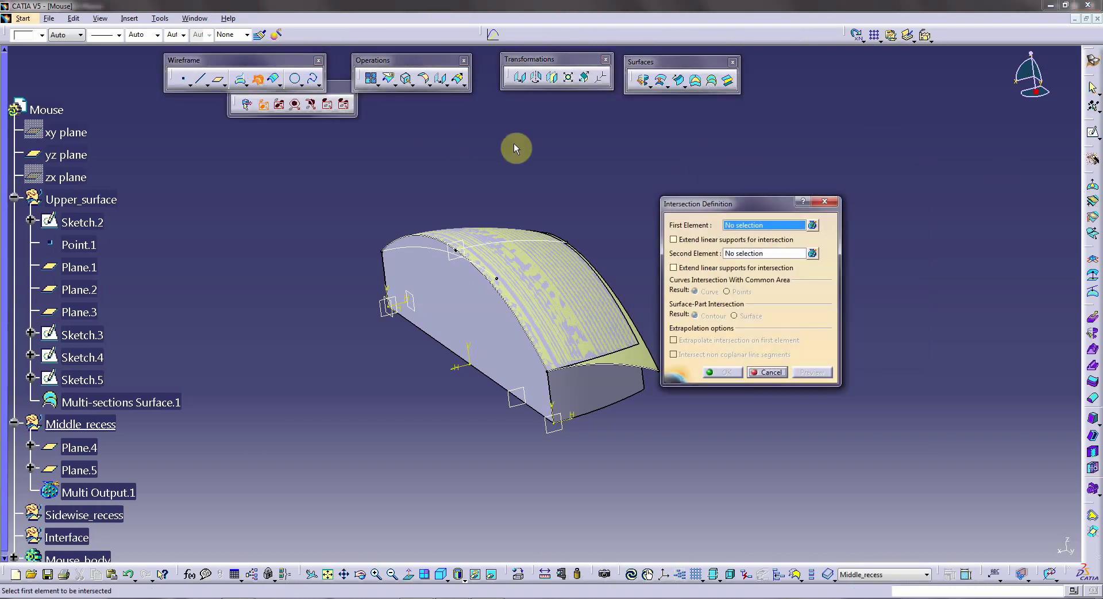
click(811, 225)
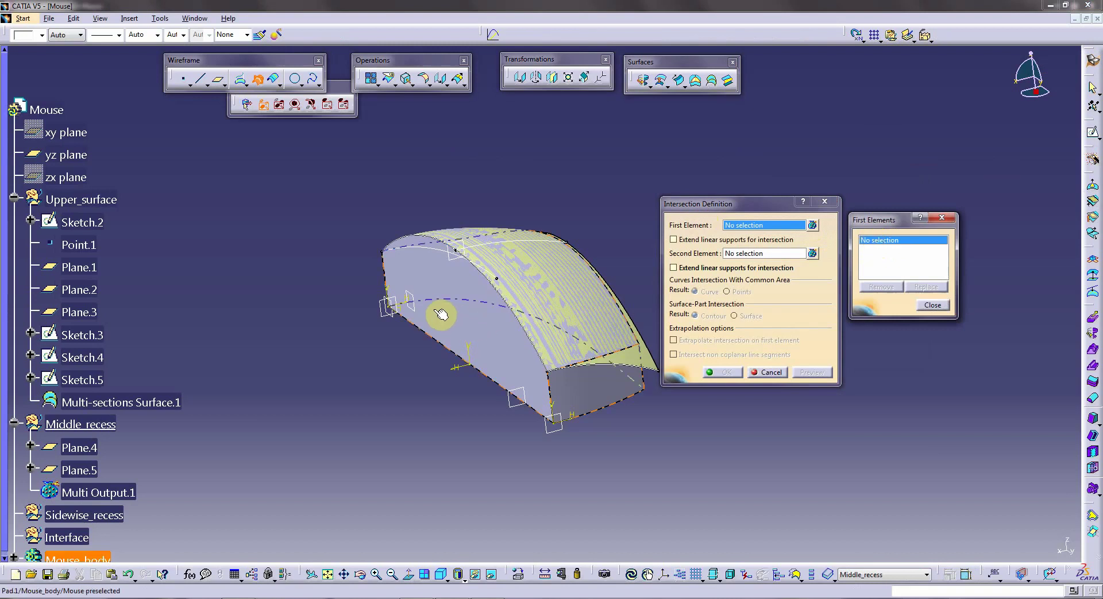
click(416, 297)
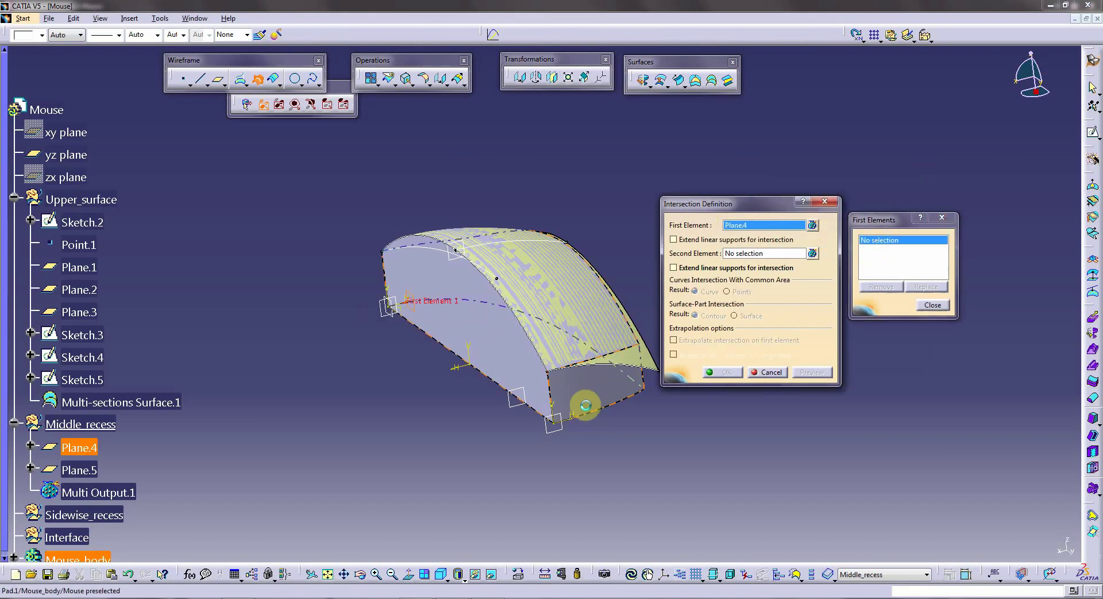
click(514, 397)
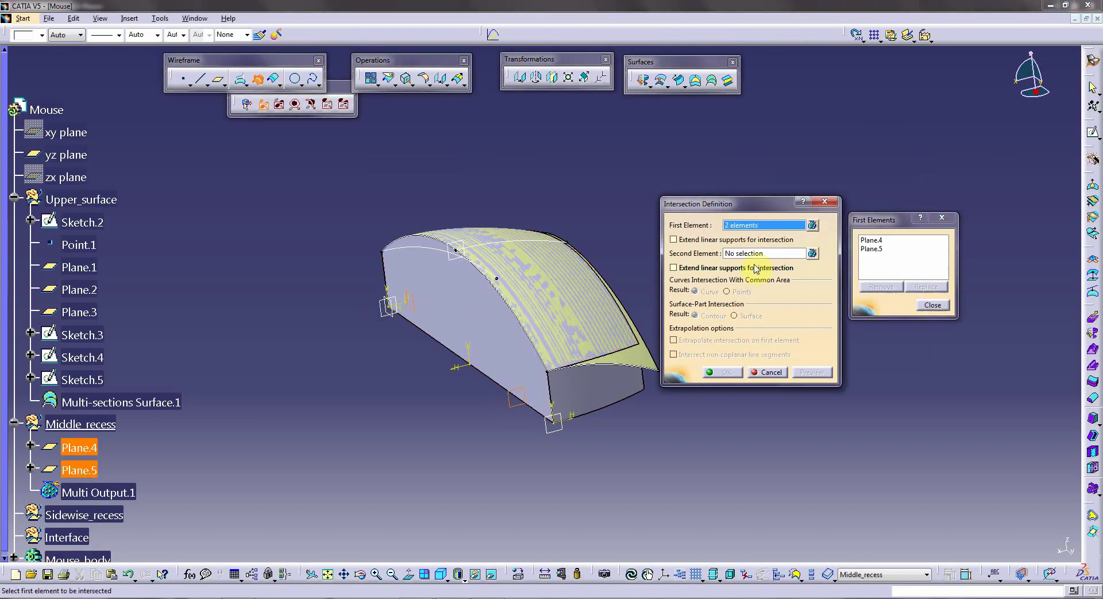
click(932, 305)
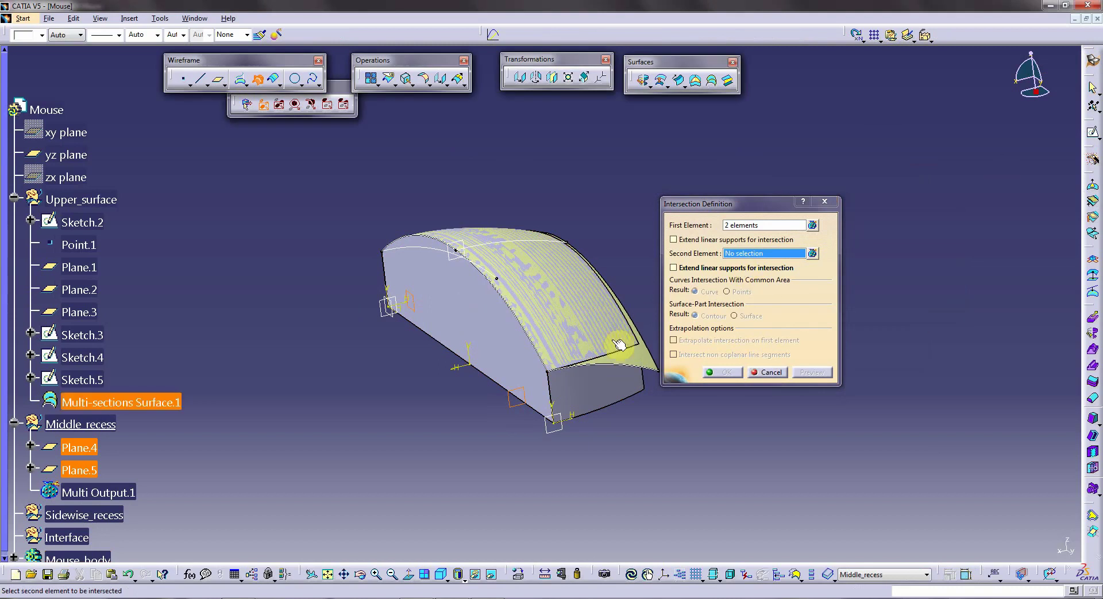
click(645, 363)
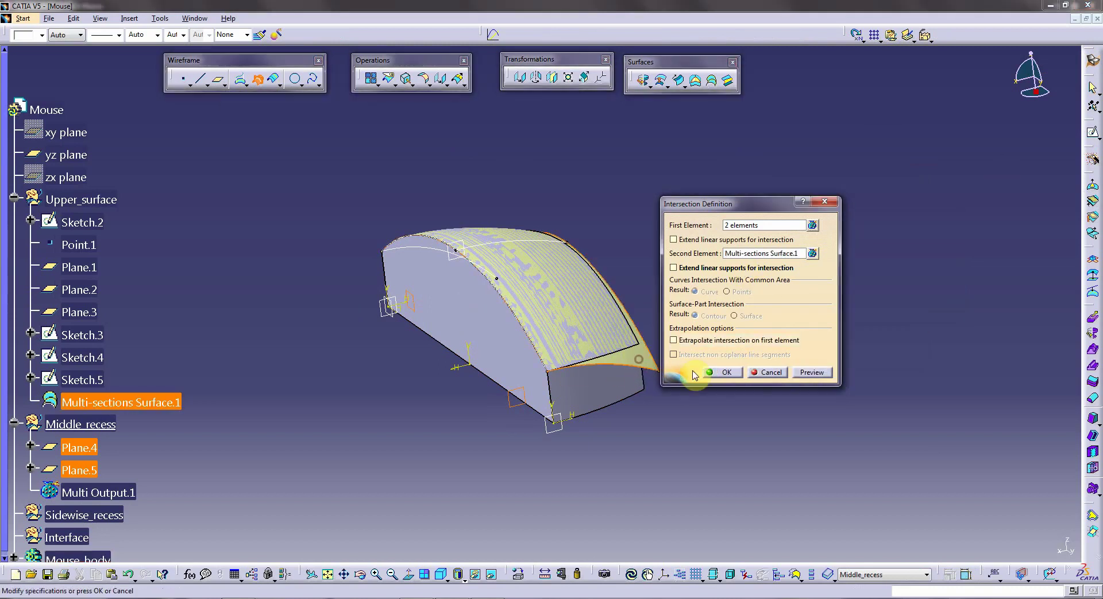
click(725, 371)
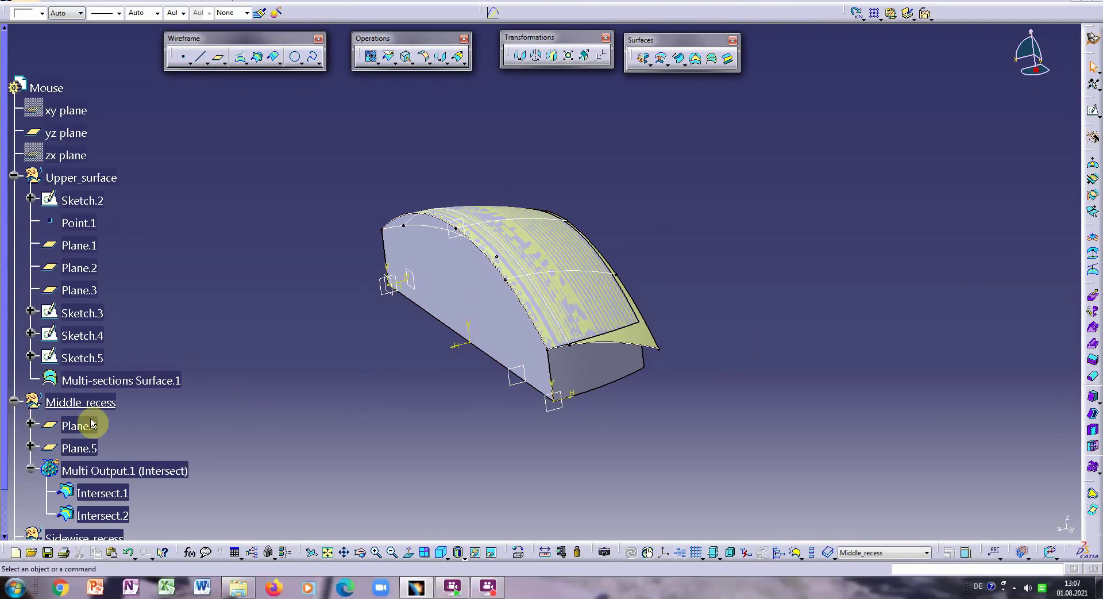
- Hide the Mouse_body solid so that only the surface and wireframe geometry are displayed
scroll(239, 414, down, 3)
right_click(73, 436)
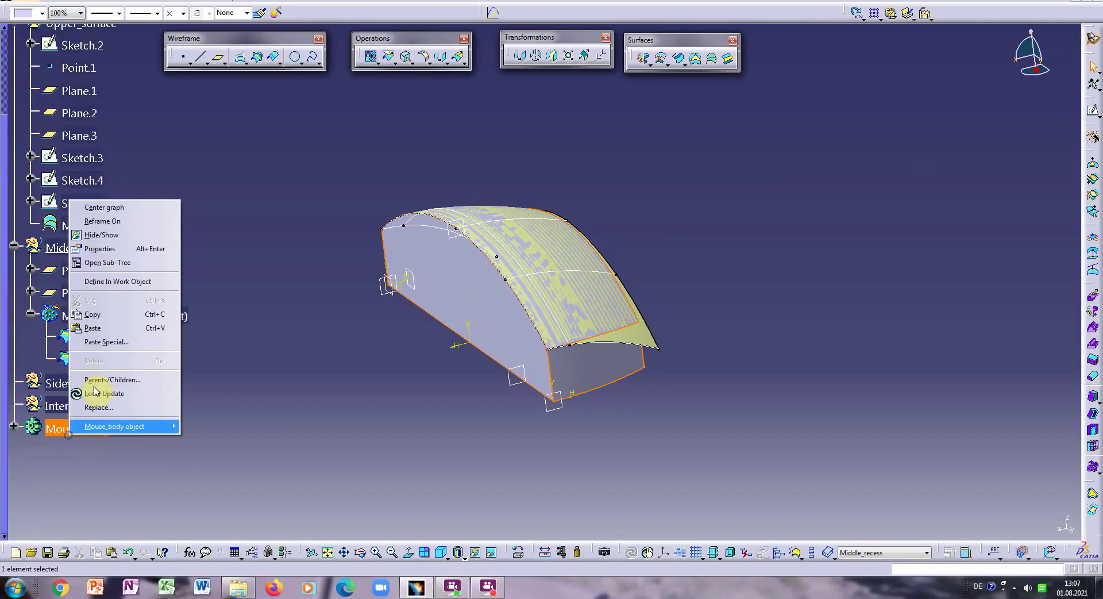
click(95, 235)
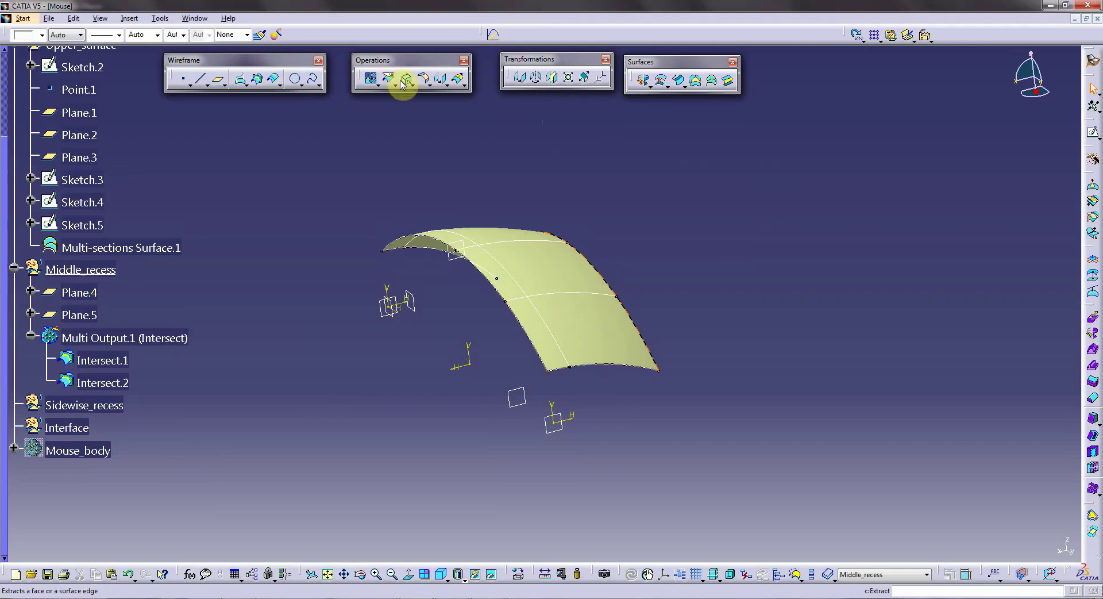
- Split the lengthwise curve Intersect.1 with Intersect.2, keeping the portion towards Plane.3
click(389, 78)
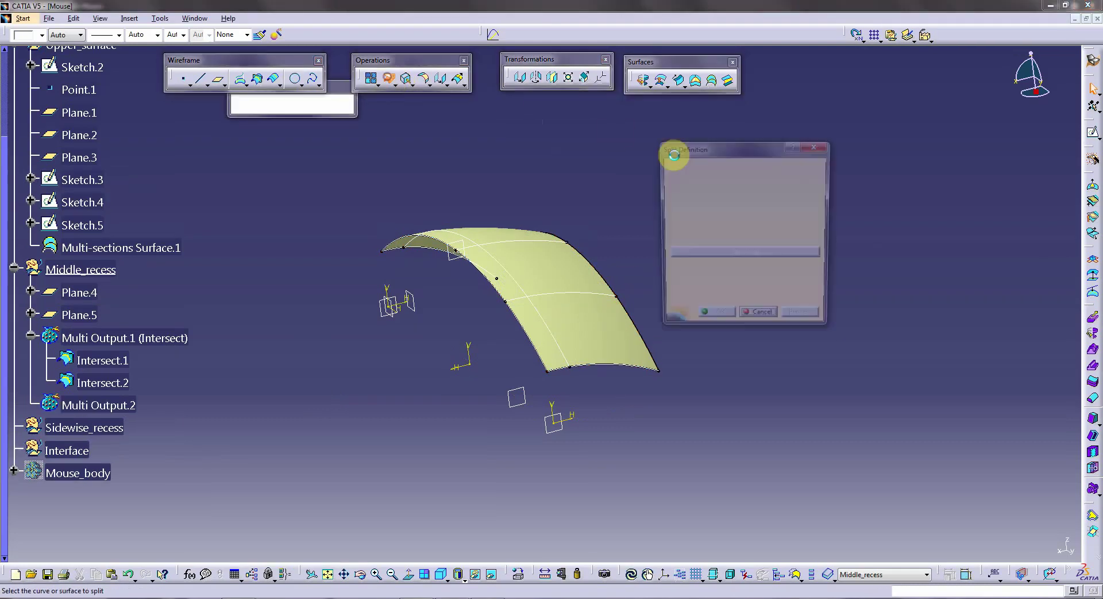
click(544, 318)
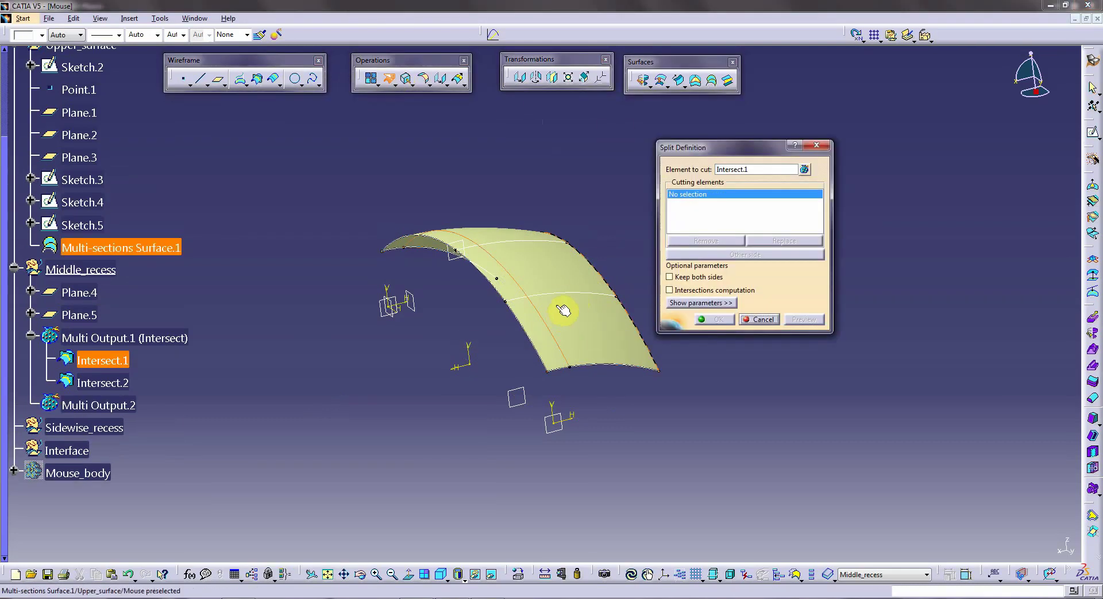
click(562, 294)
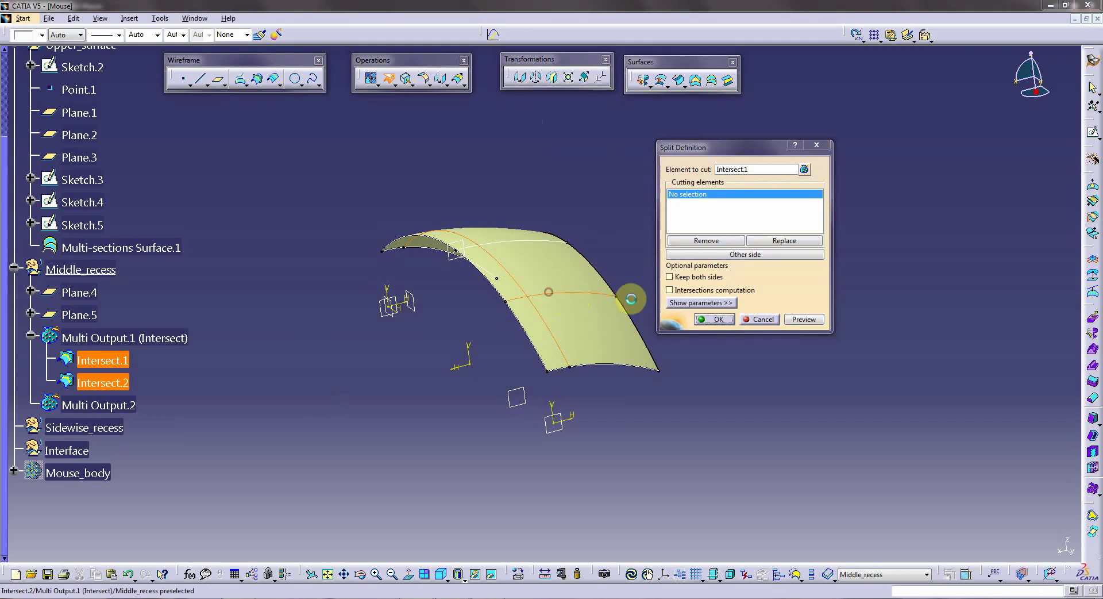
click(714, 319)
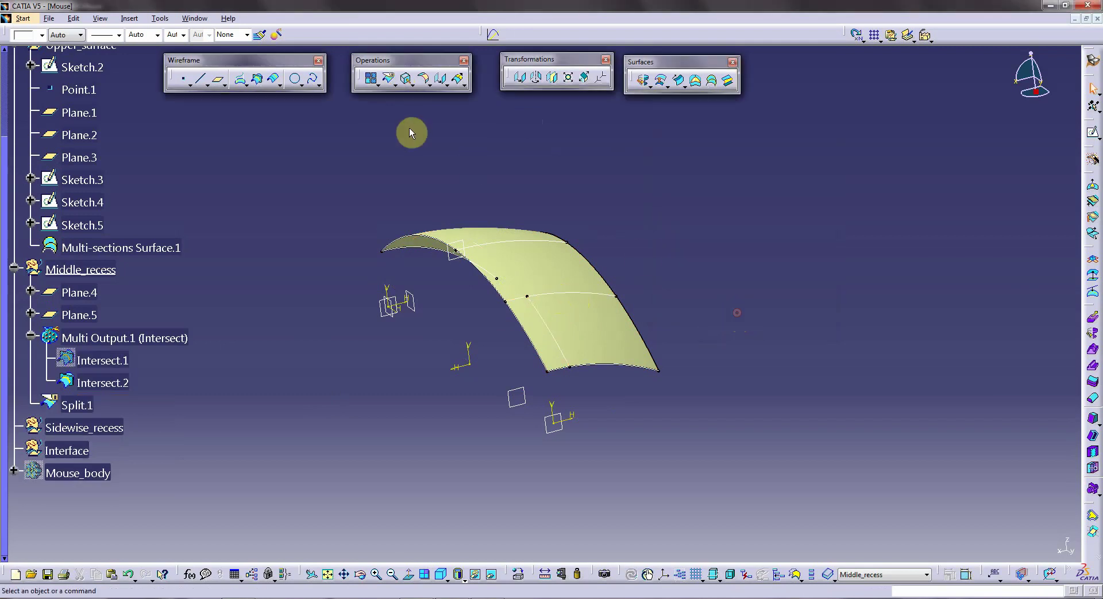
- Create a plane normal to the curve Split.1 through its end point on the crosswise intersection curve
click(217, 83)
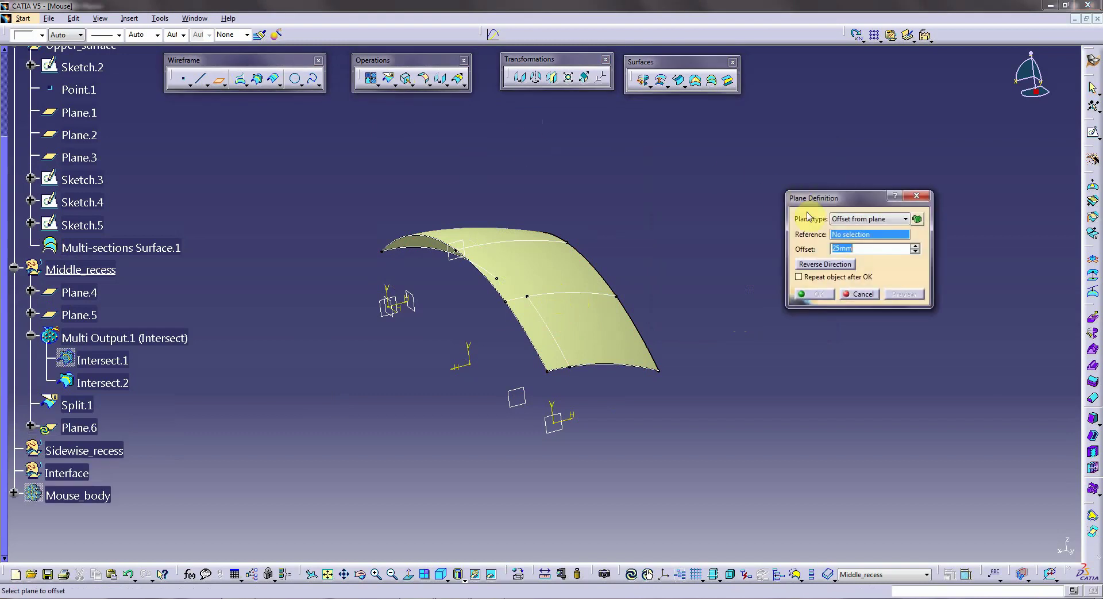
click(906, 218)
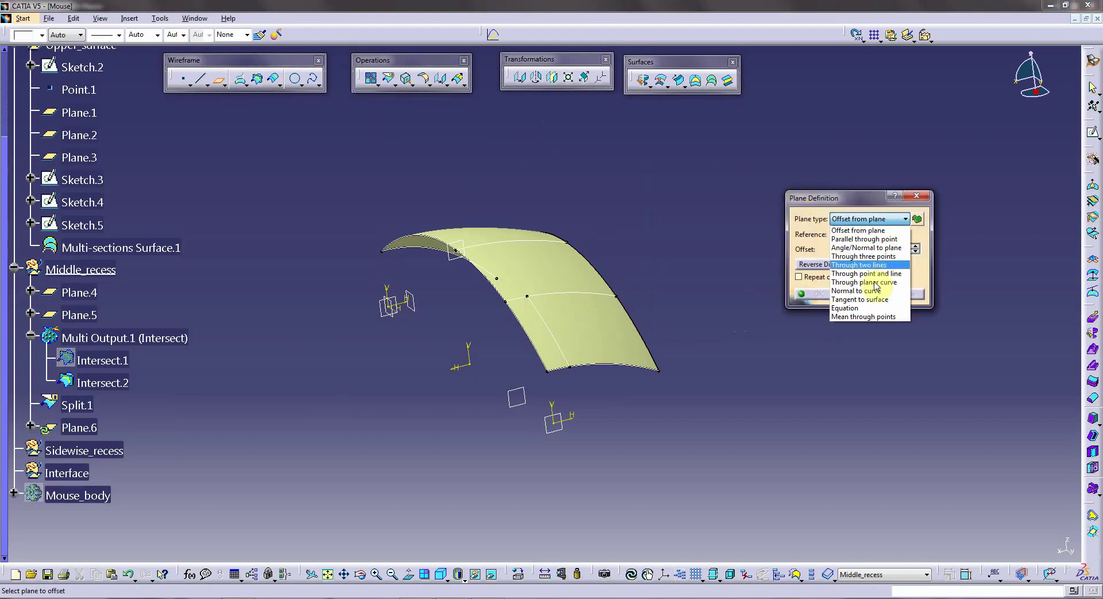
click(848, 297)
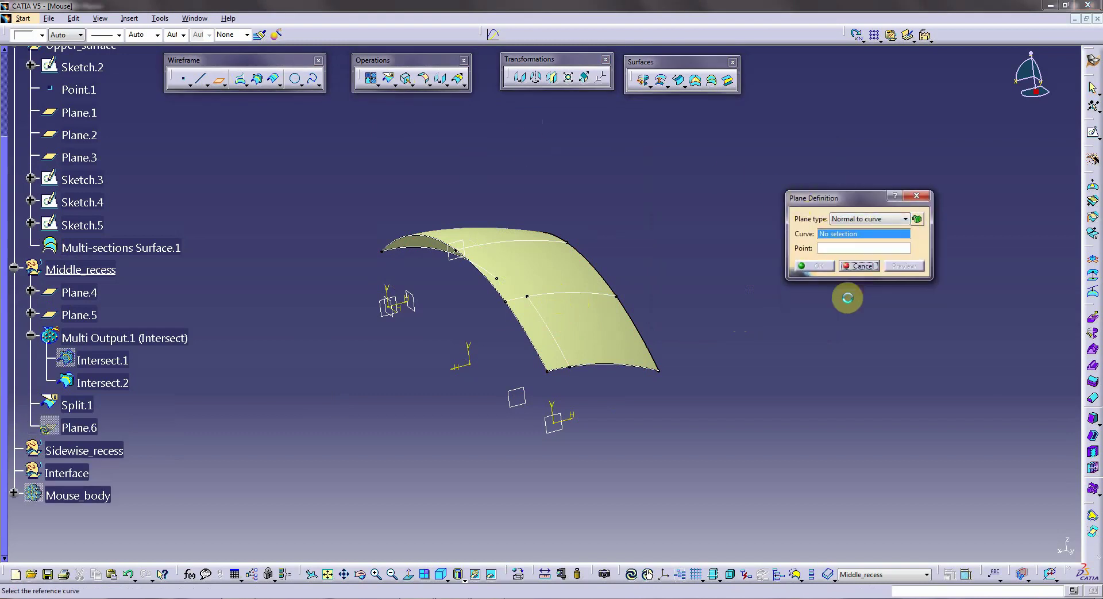
click(554, 331)
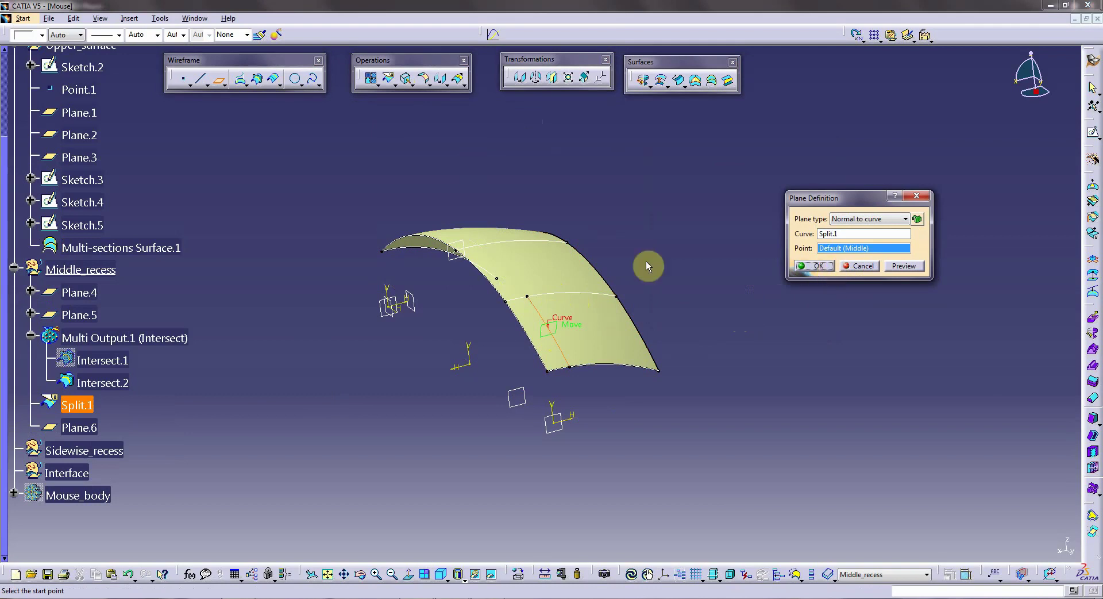
click(530, 299)
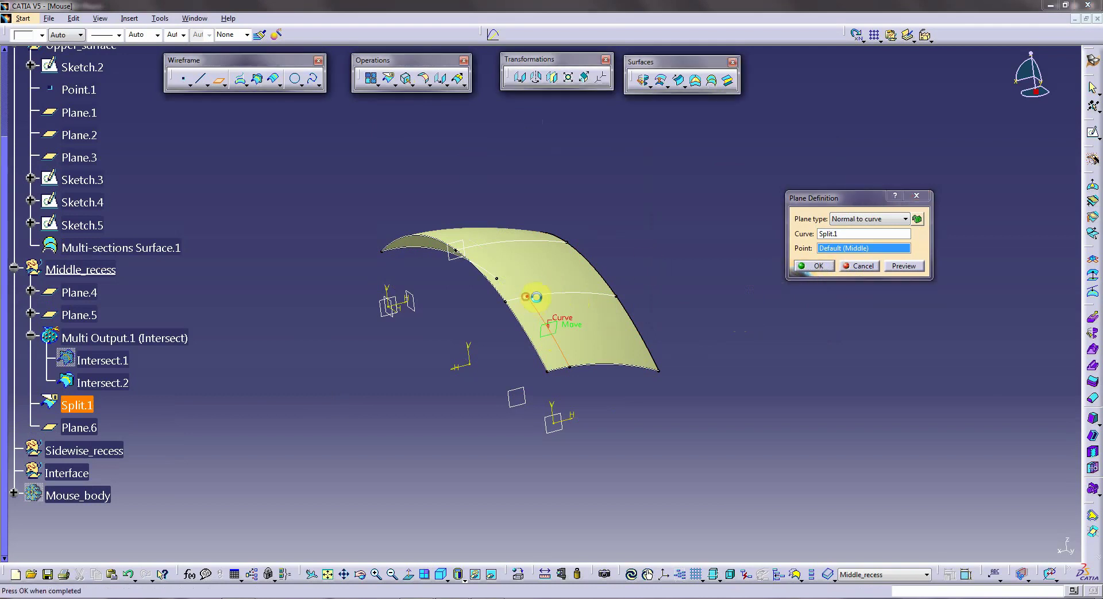
click(817, 266)
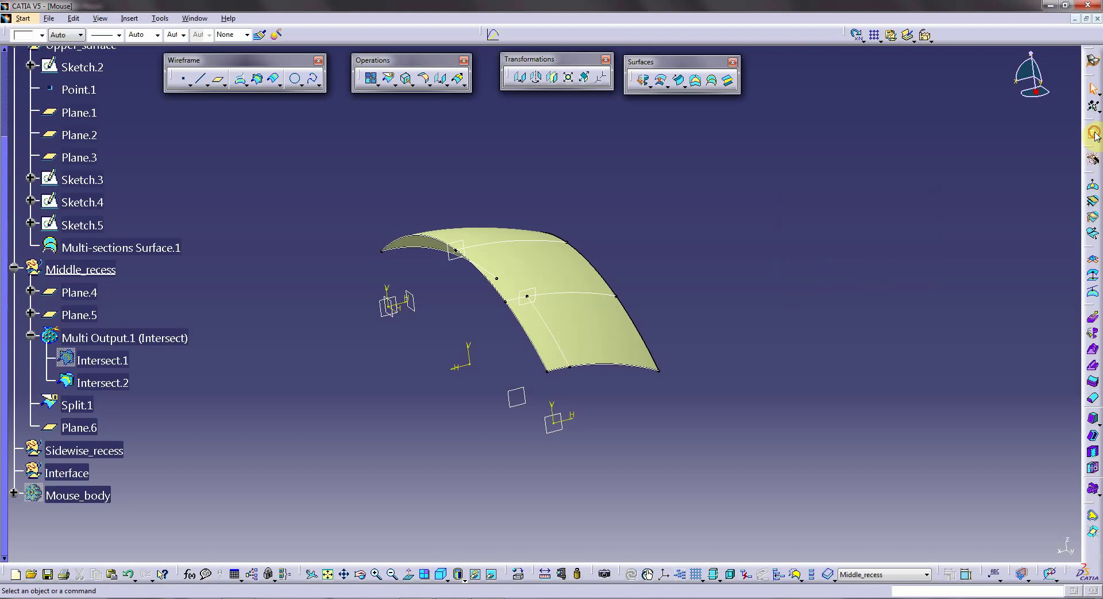
- Open a sketch on the plane normal to the split curve and draw a three-point, upward-opening arc of about 15 mm radius starting on the vertical axis
click(530, 288)
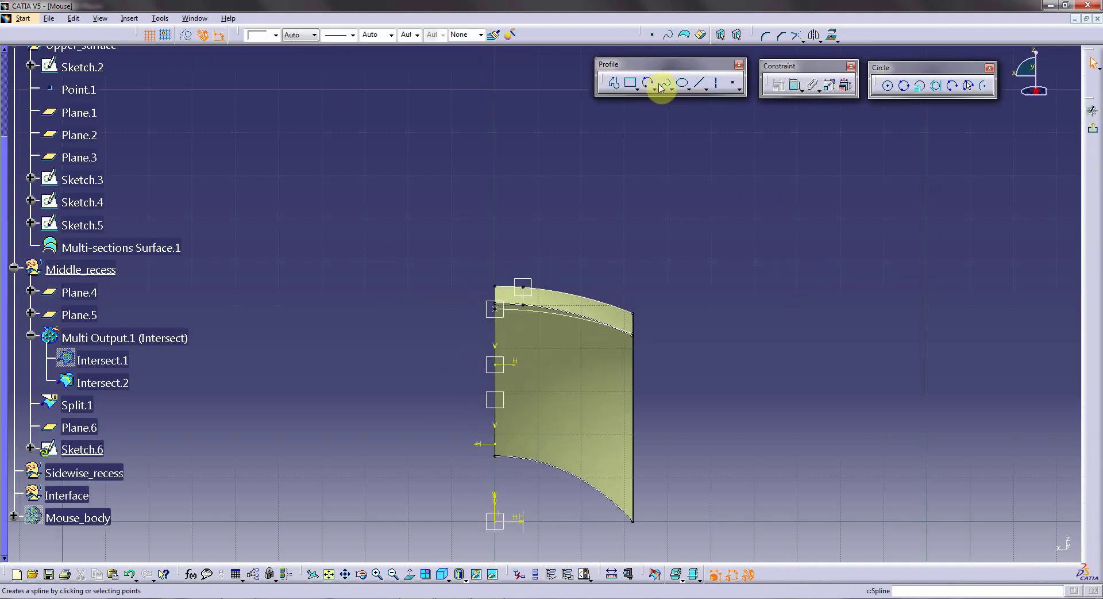
click(648, 83)
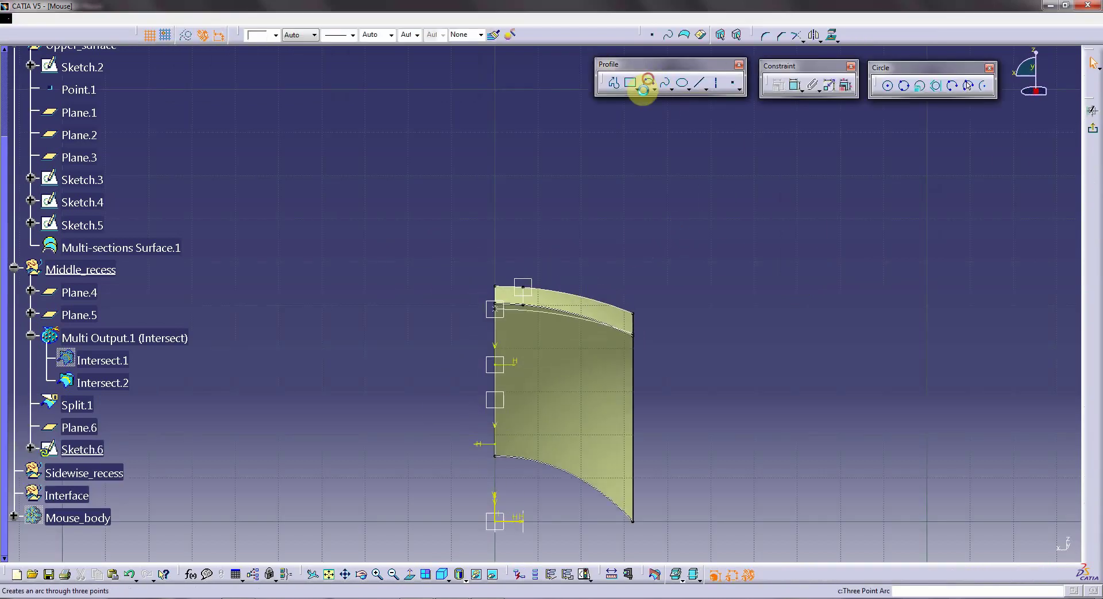
click(493, 251)
click(534, 261)
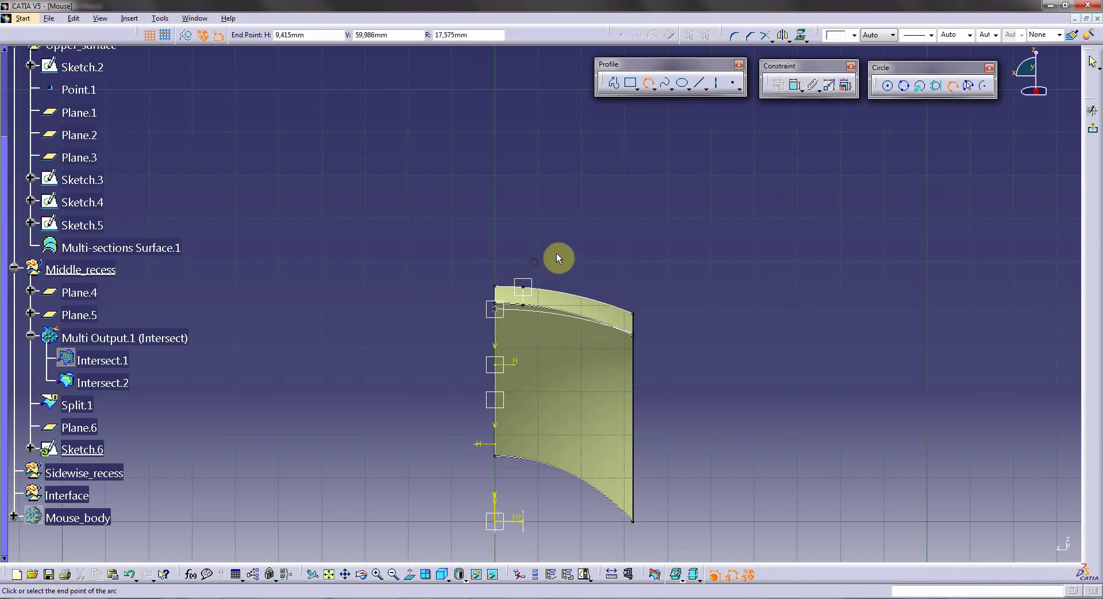
click(587, 230)
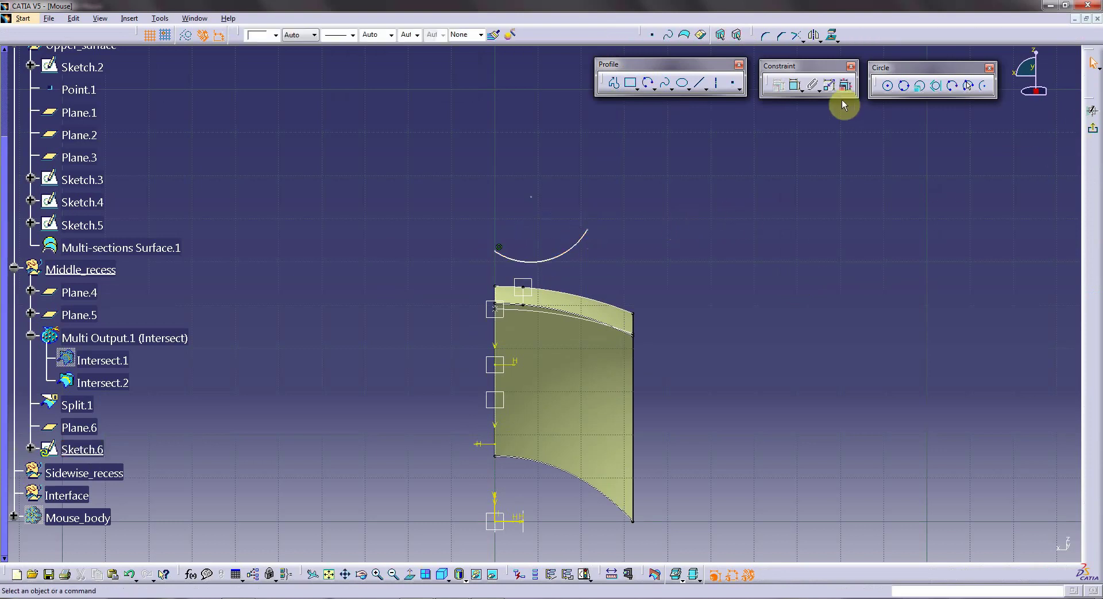
- Dimension the arc's radius and set it to 12 mm
click(792, 91)
click(580, 244)
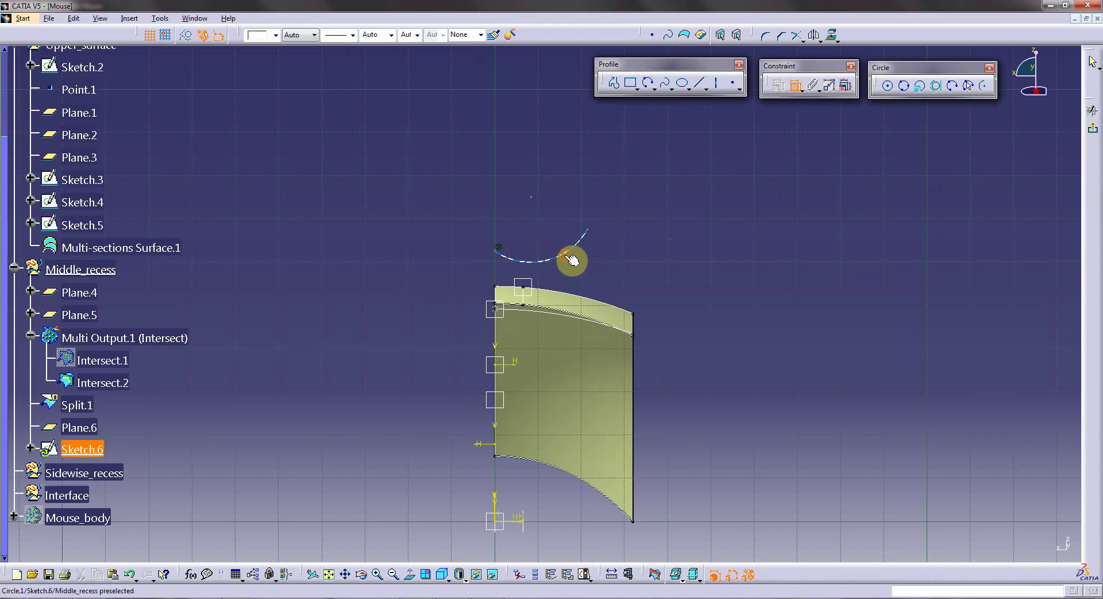
click(582, 288)
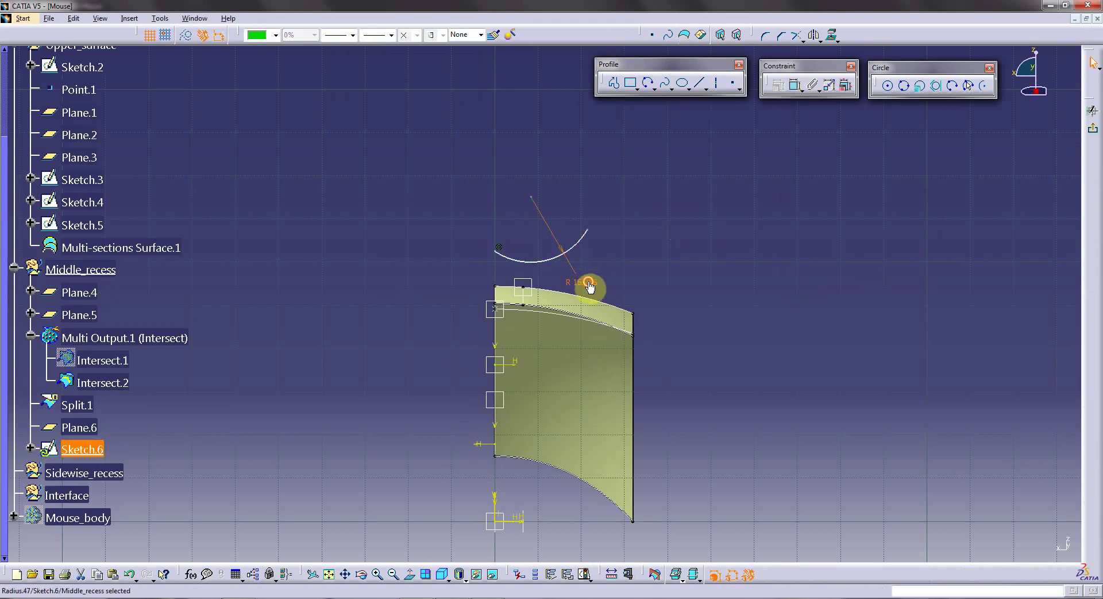
double_click(589, 284)
text(12)
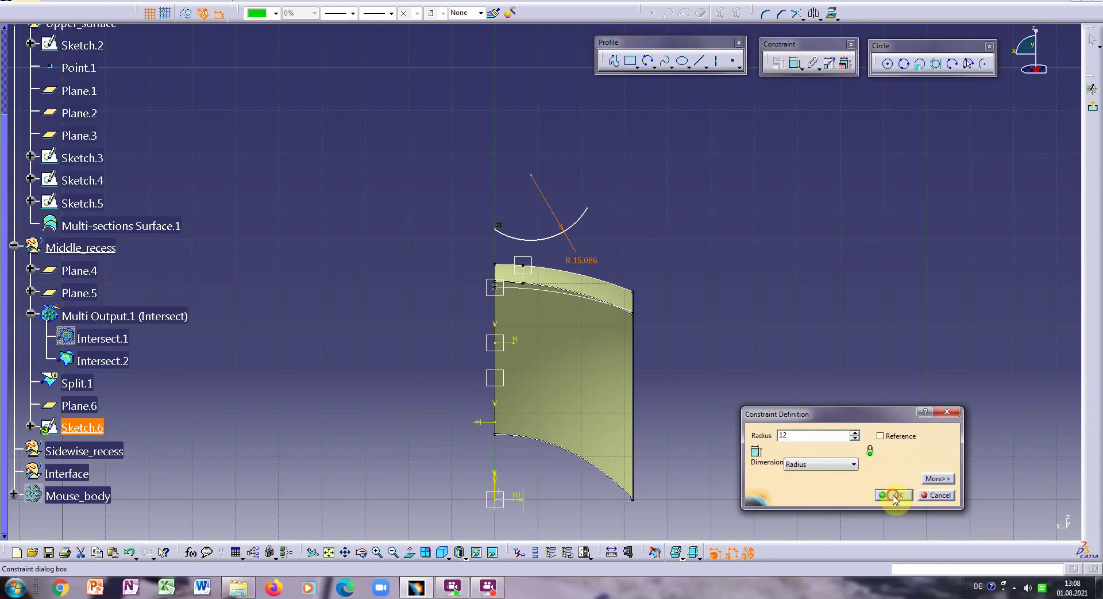
click(895, 495)
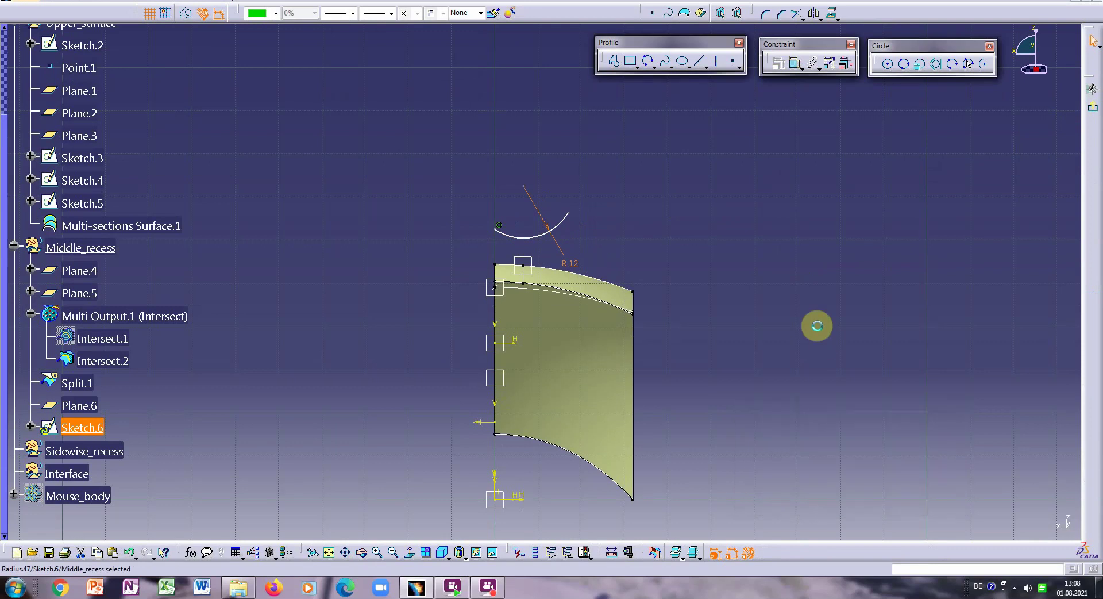
- Constrain the arc's centre point to be coincident with the model's vertical centre plane, perpendicular to the sketch
click(797, 64)
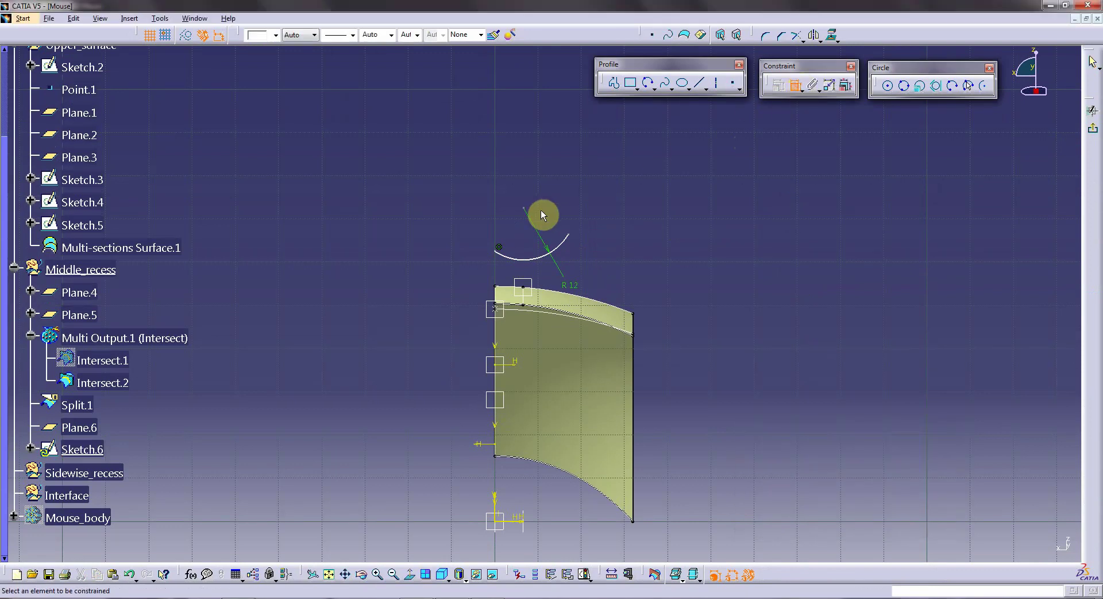
click(526, 208)
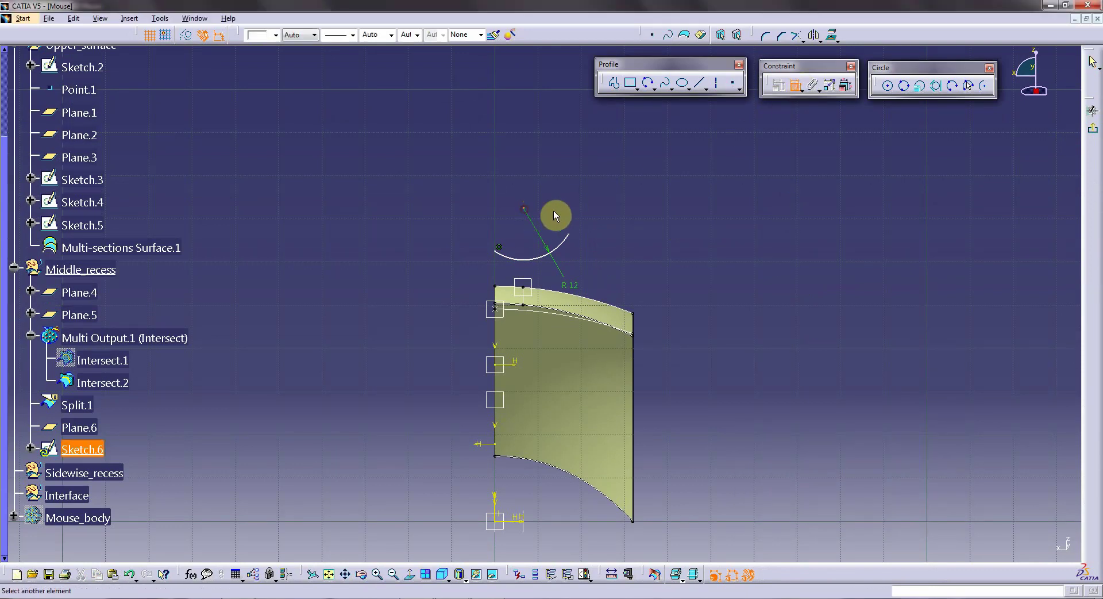
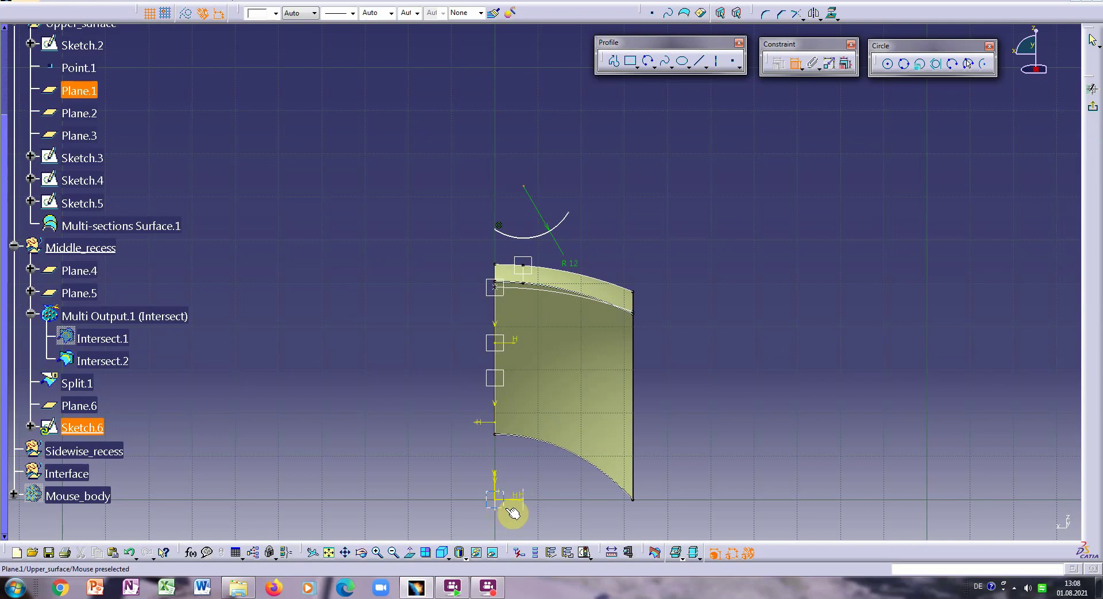
mouse_move(515, 500)
middle_down()
mouse_move(539, 335)
mouse_move(628, 384)
mouse_move(554, 347)
middle_up()
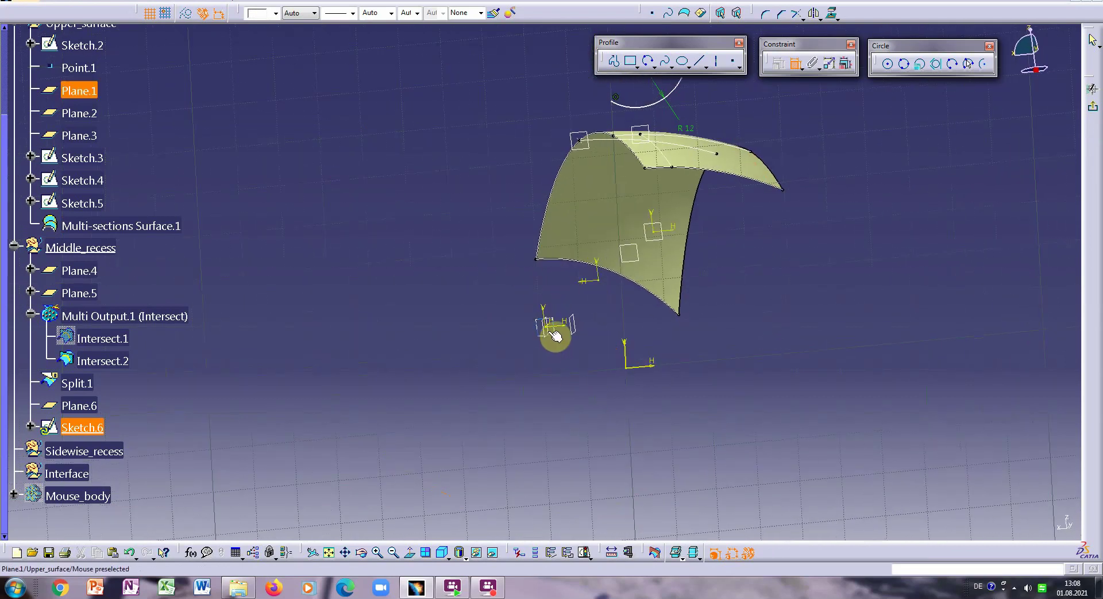
click(543, 327)
right_click(488, 322)
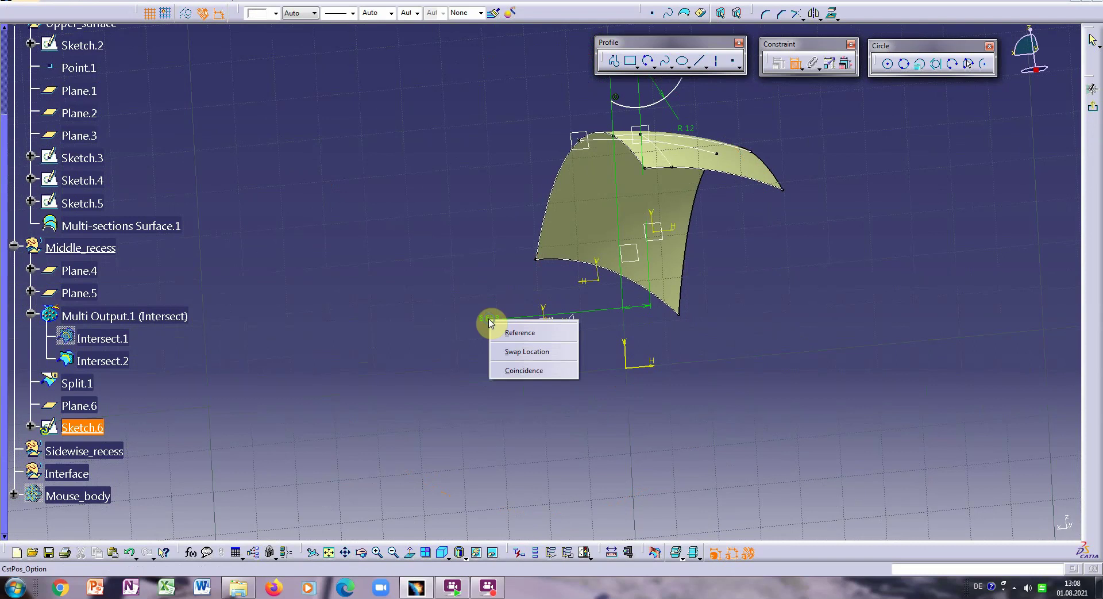
click(520, 370)
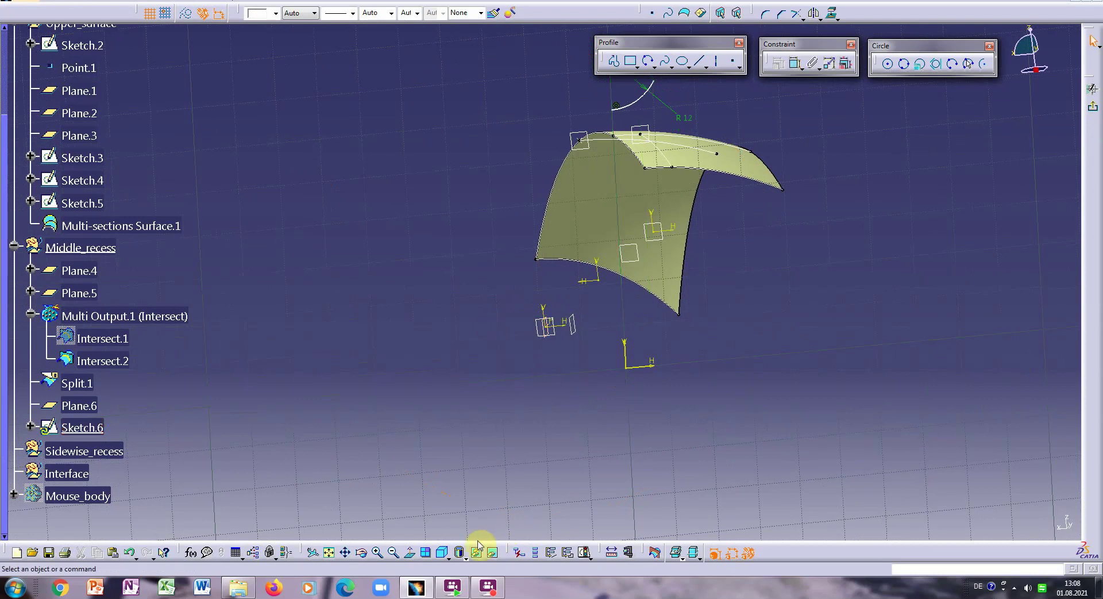
- Restore the view normal to the sketch and make the arc coincident with the split curve's end point on the surface edge
click(409, 552)
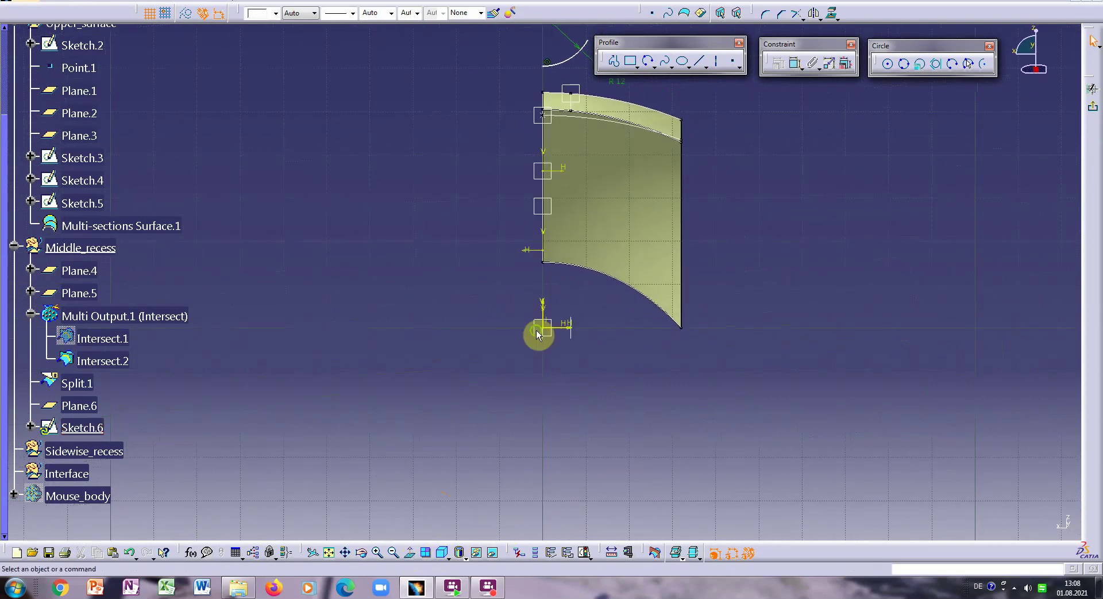
mouse_move(537, 334)
middle_down()
mouse_move(534, 439)
mouse_move(577, 472)
middle_up()
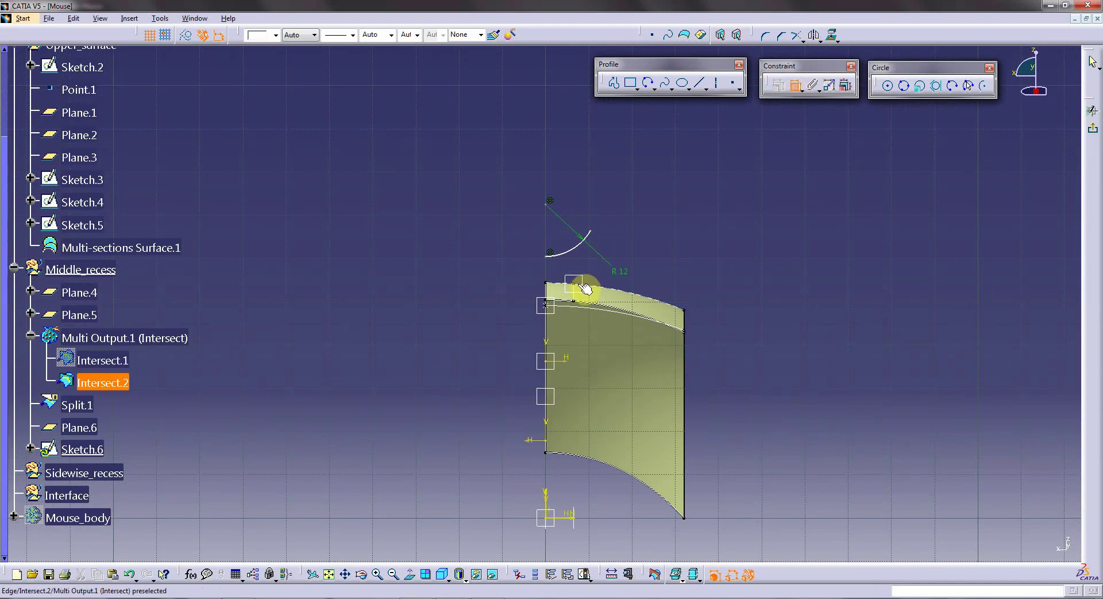
click(583, 286)
click(581, 250)
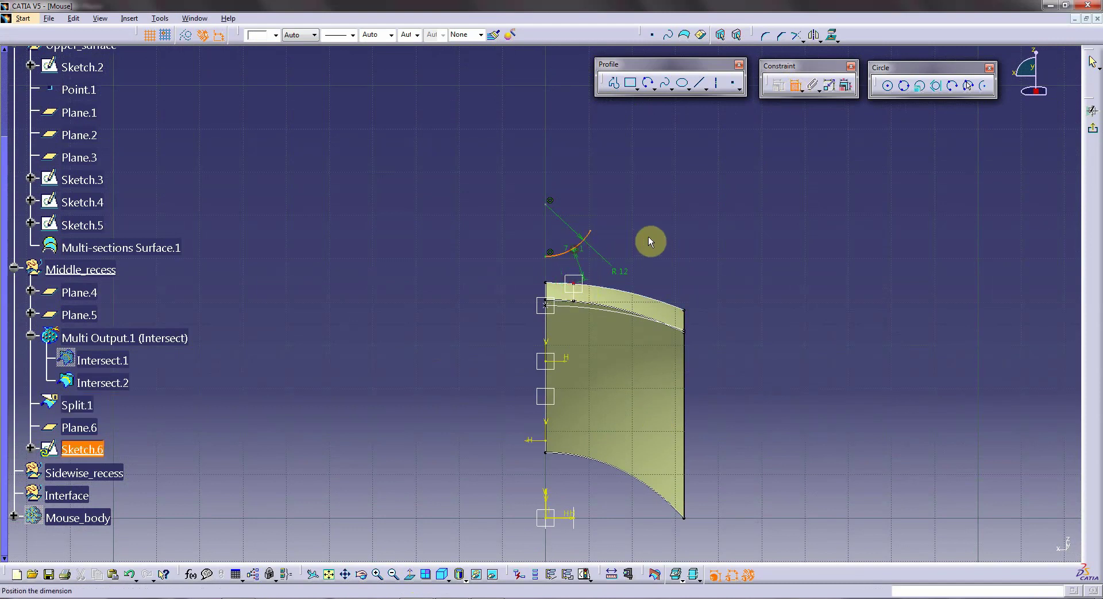
right_click(648, 236)
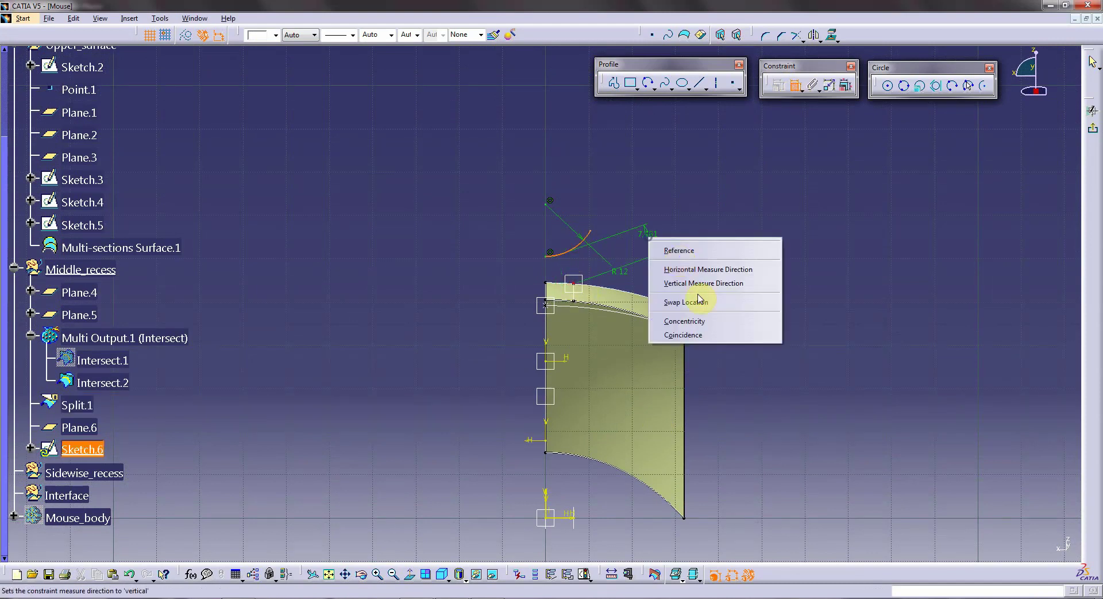
click(690, 336)
- Constrain the arc's outer end point to a distance of 1 mm from the point on the intersection curve and exit the sketch
click(795, 85)
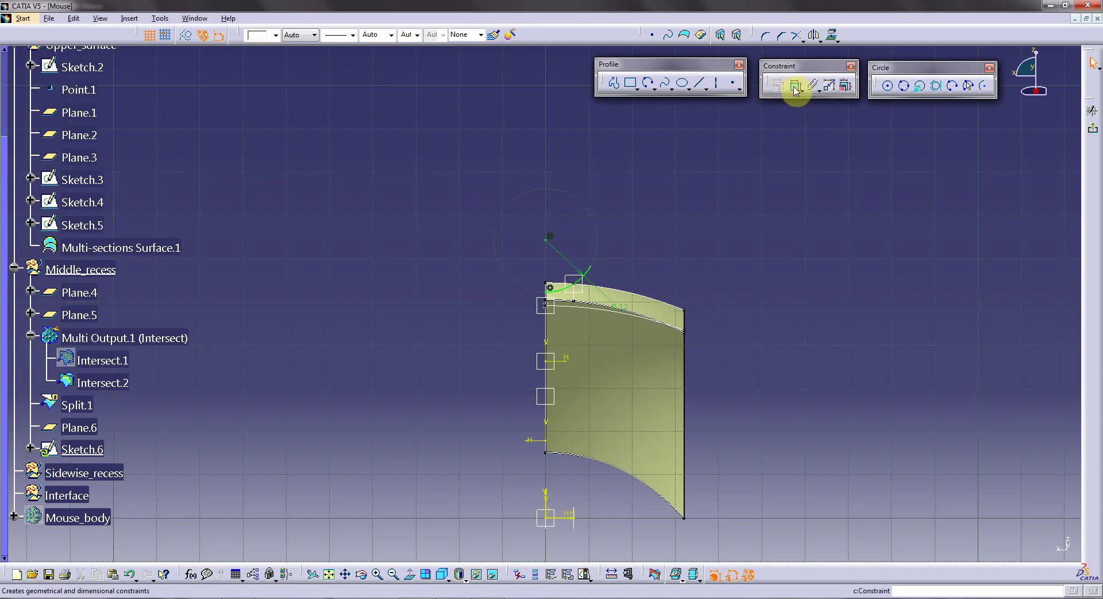
click(591, 280)
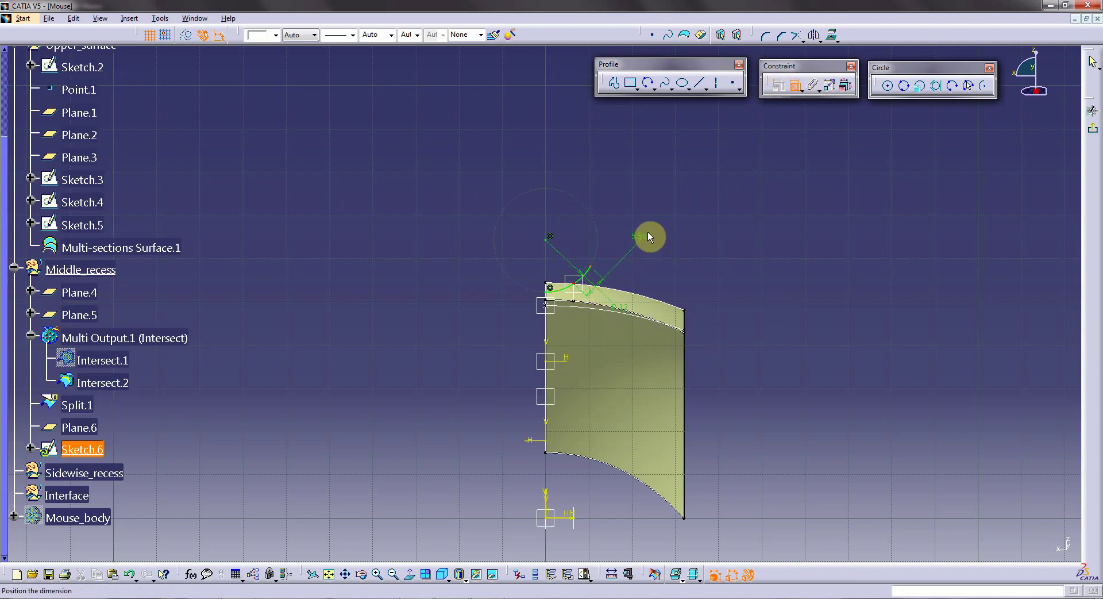
click(648, 236)
double_click(649, 235)
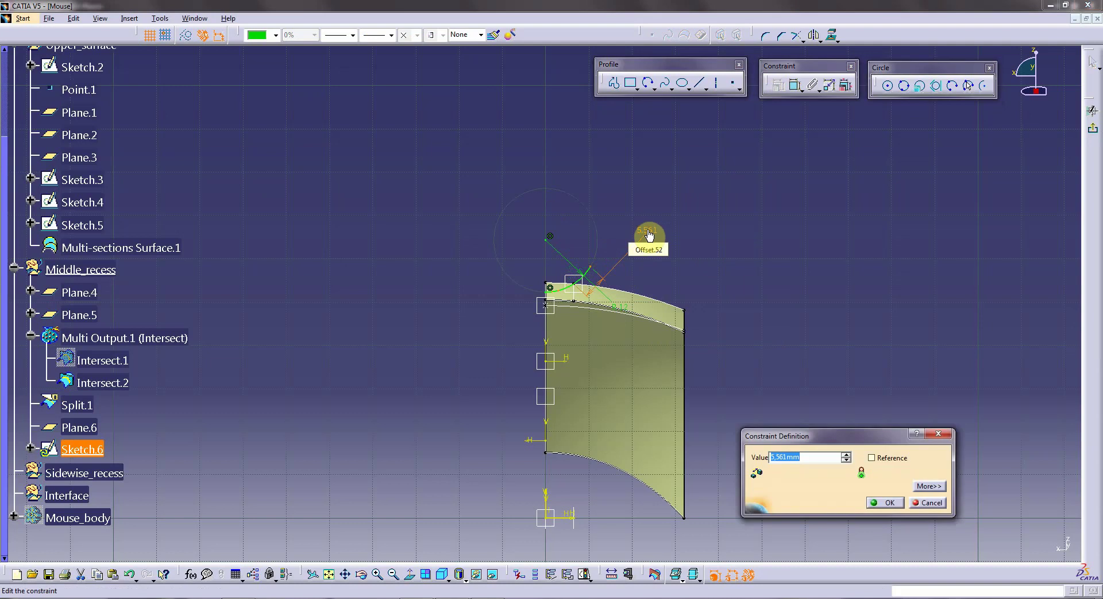
text(1)
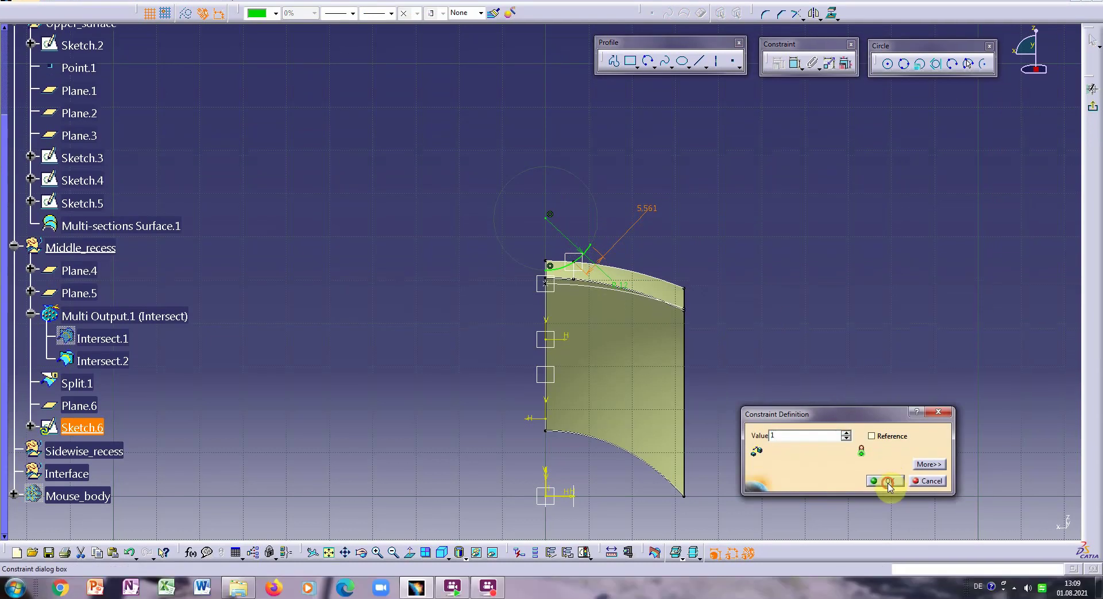
click(885, 502)
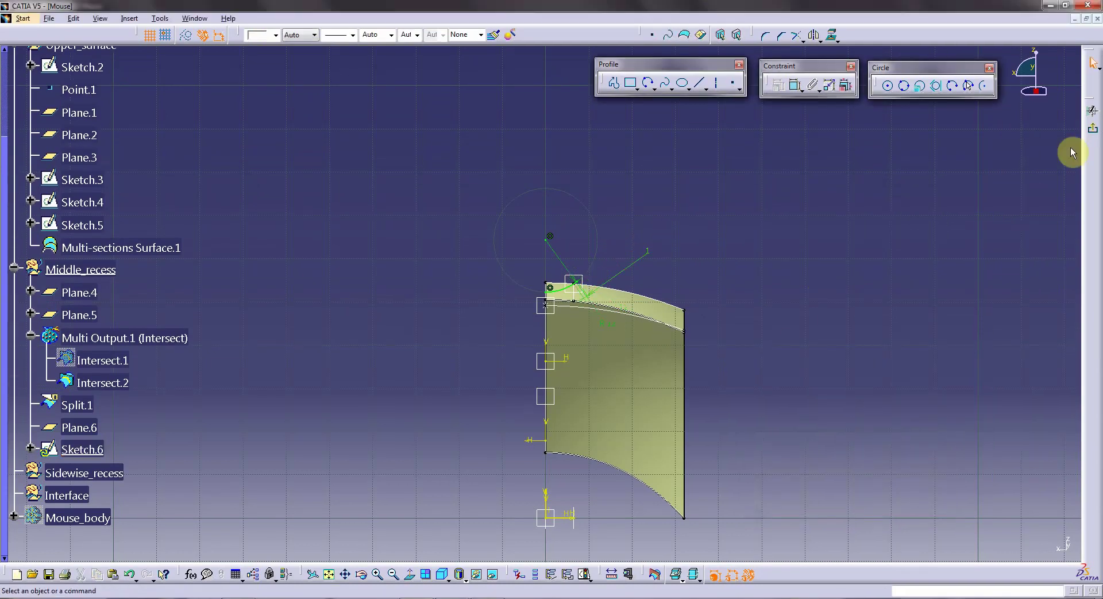
click(1092, 106)
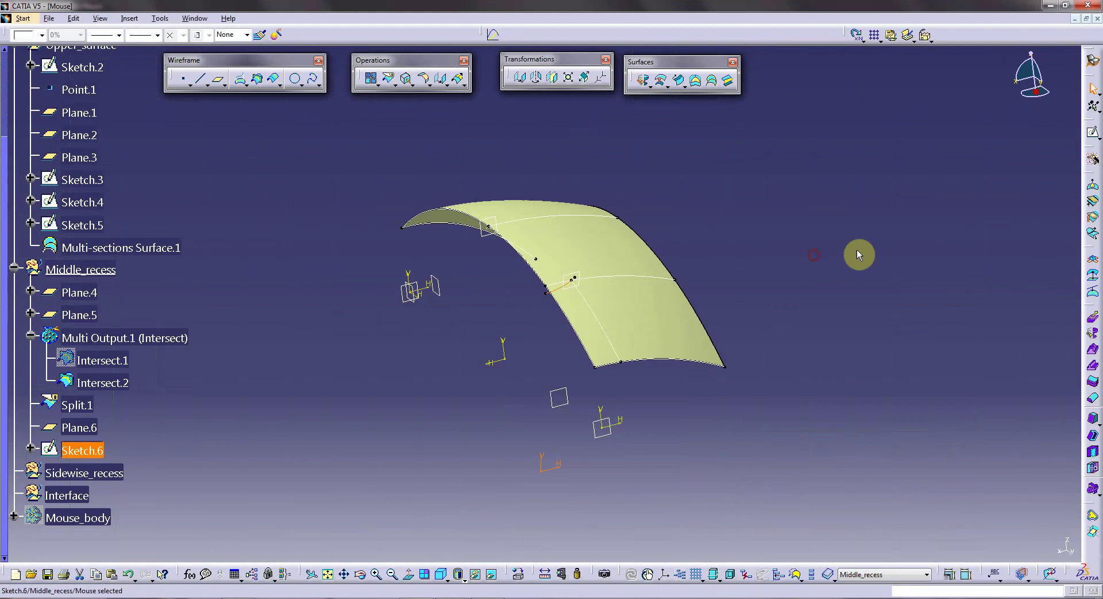
click(858, 254)
- Start a second sketch on the same normal plane and draw a vertical line on the vertical axis above the surface
click(1091, 132)
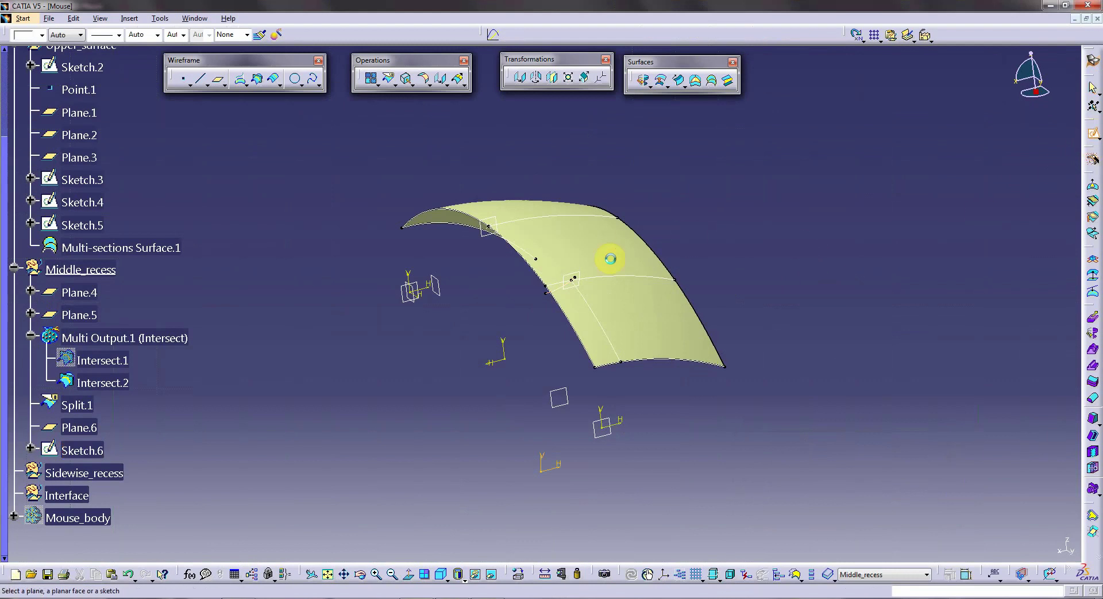
click(573, 275)
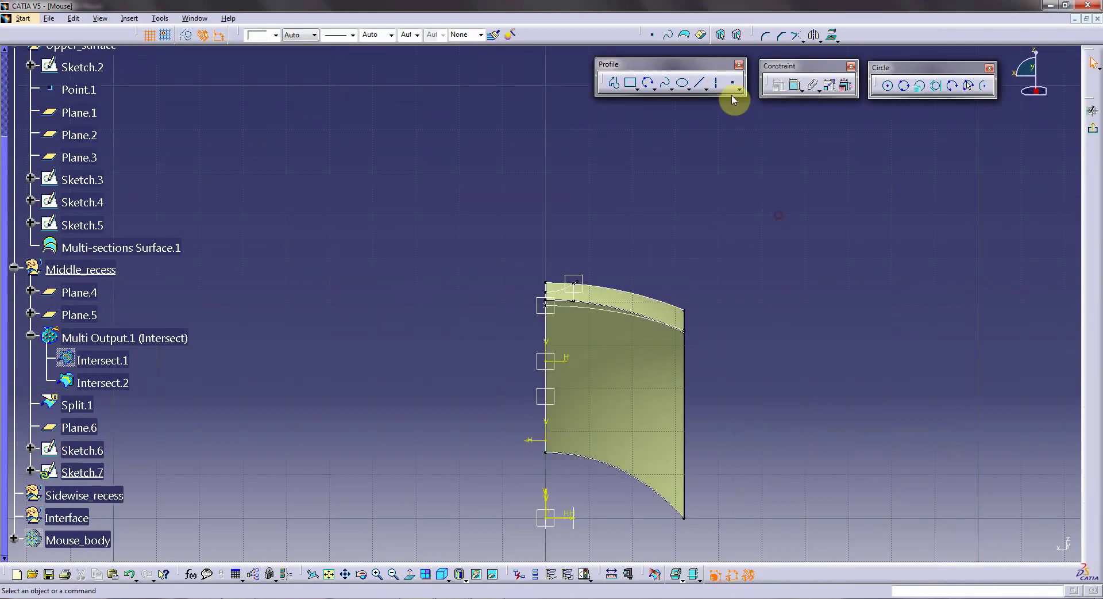
click(701, 83)
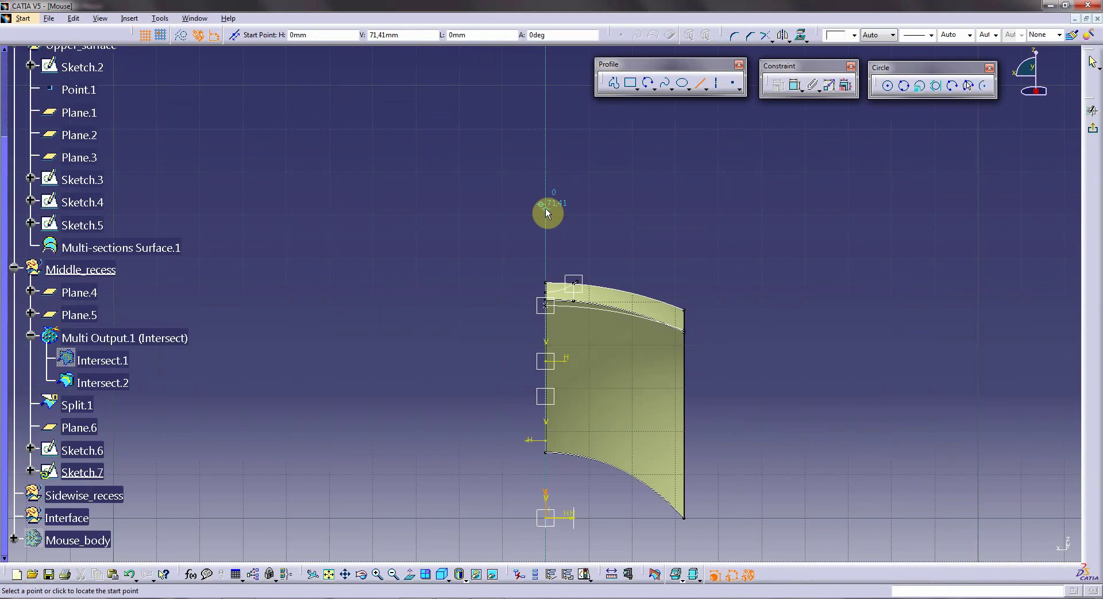
click(546, 257)
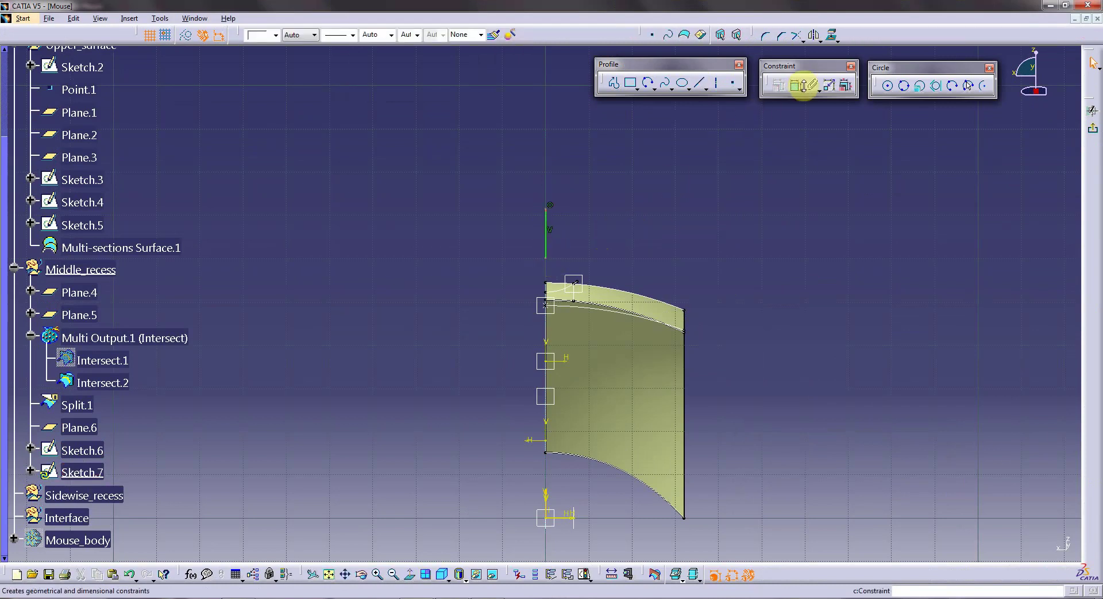
- Make the vertical line's lower end point coincident with the arc's inner end point and exit the sketch
click(796, 85)
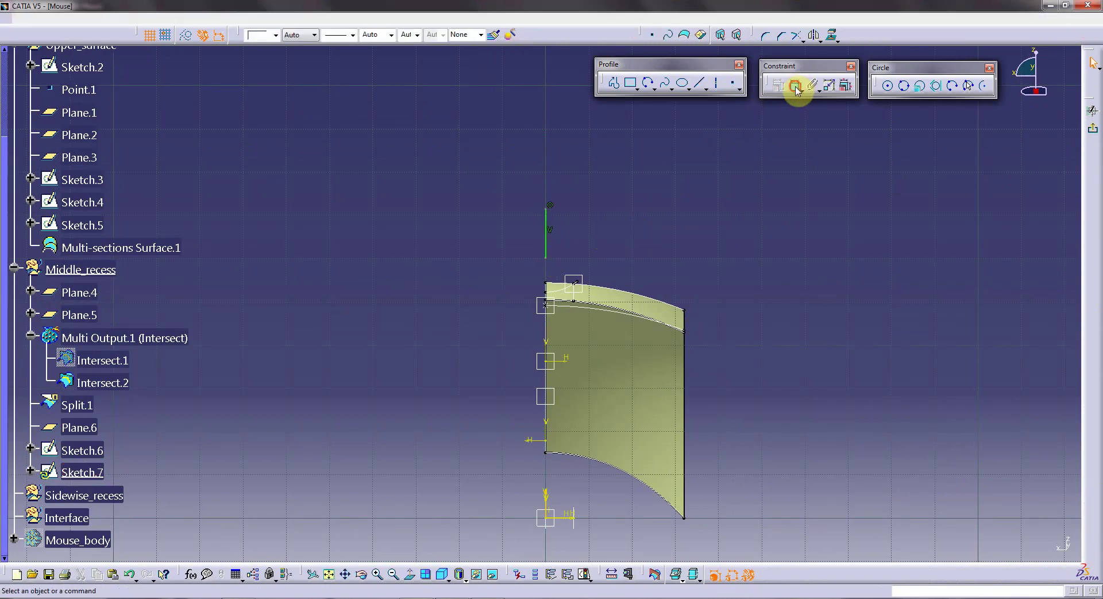
click(550, 295)
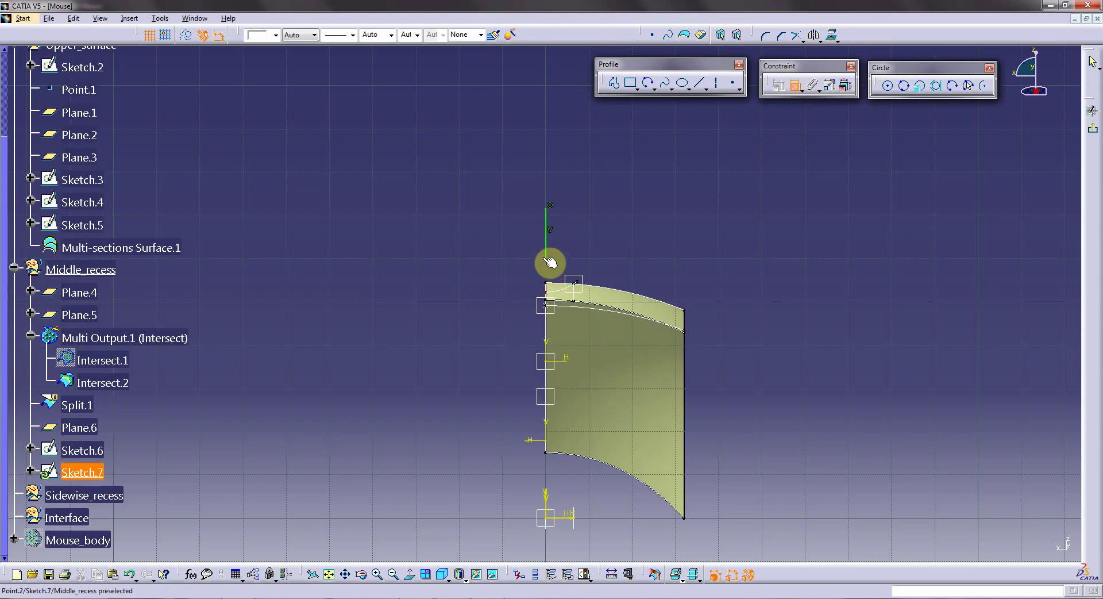
click(548, 261)
right_click(511, 270)
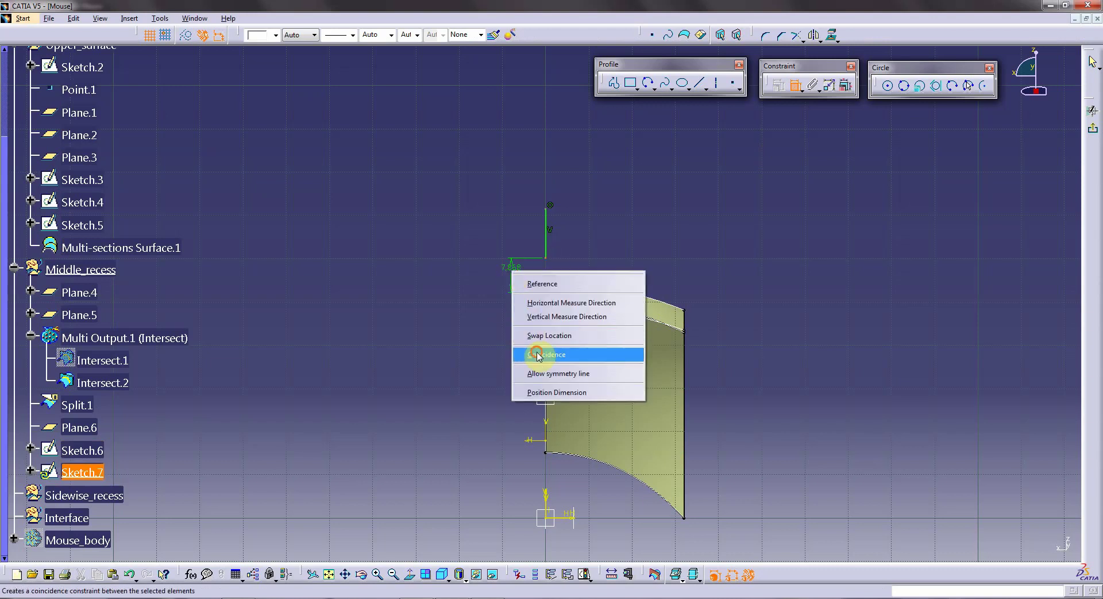
click(537, 353)
click(1092, 127)
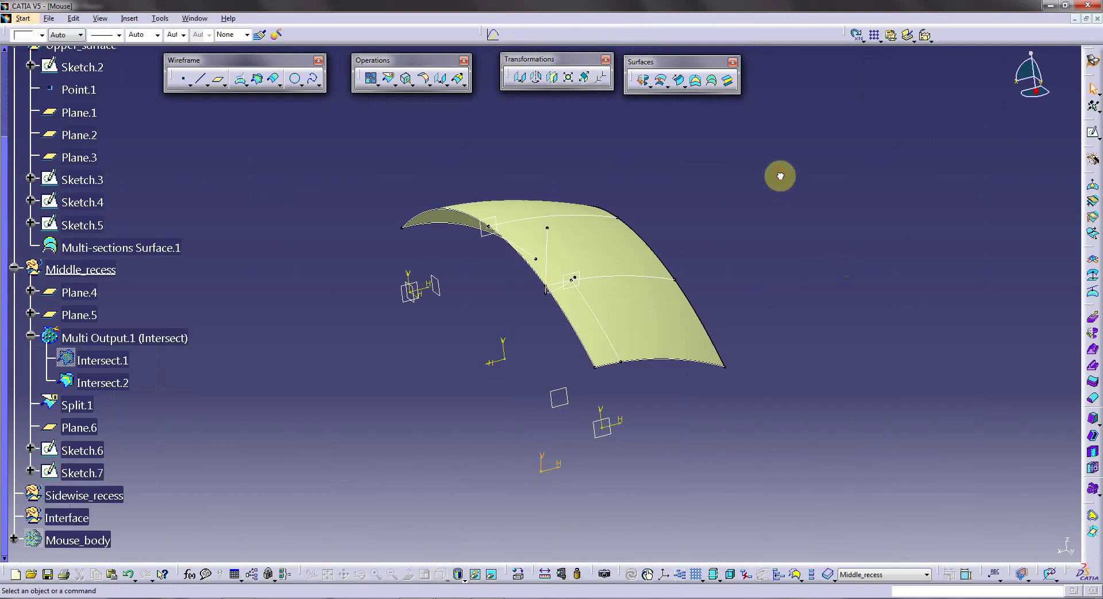
- Revolve the arc sketch about the vertical line sketch, with Angle 2 at 90 degrees and no rotation on the Angle 1 side
click(644, 82)
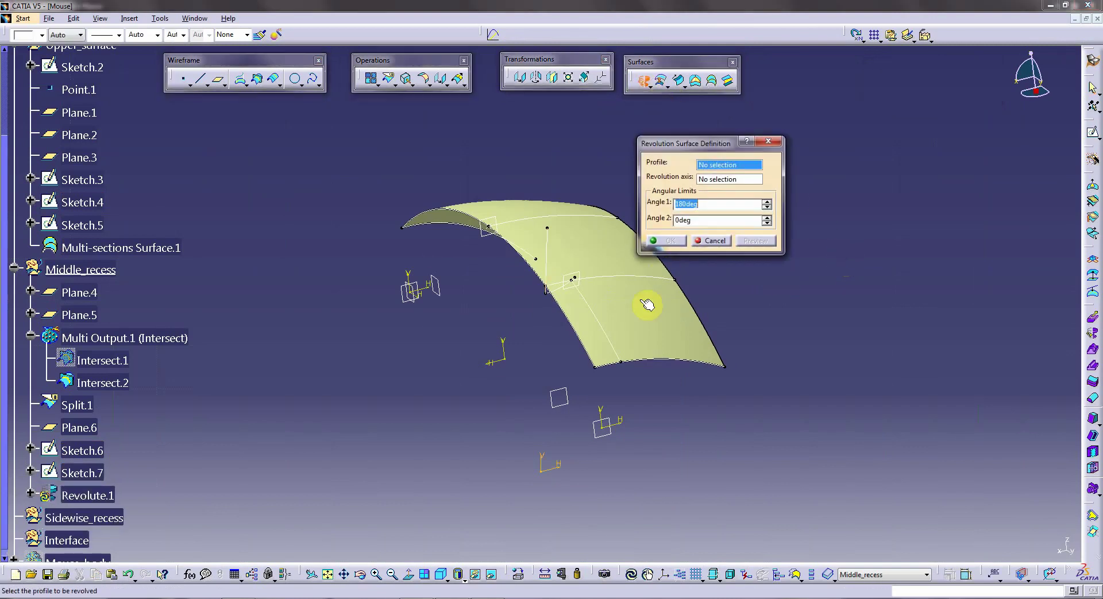
click(566, 294)
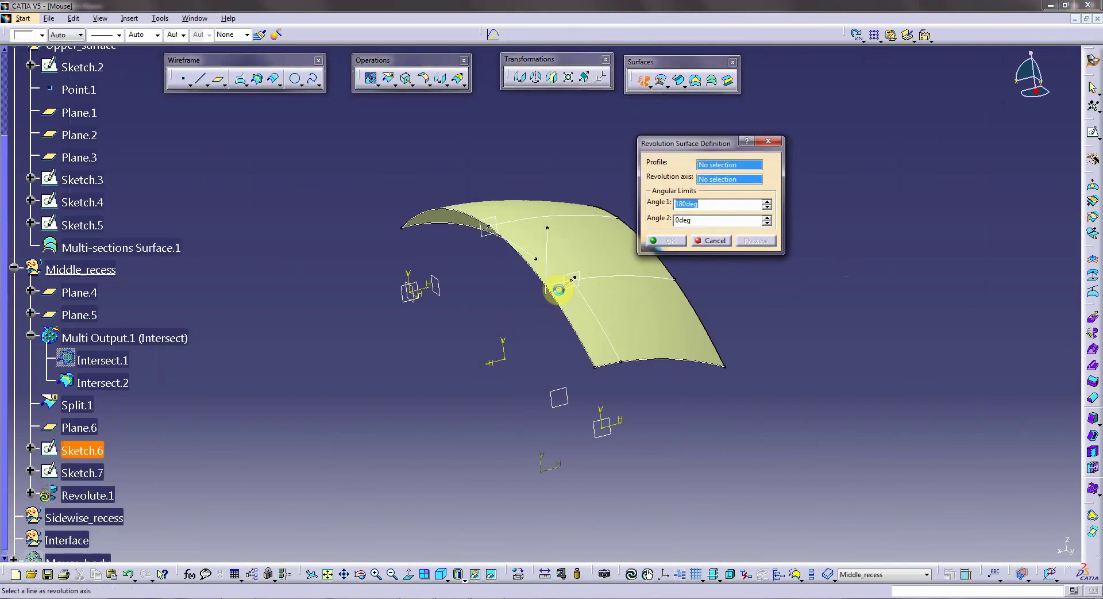
click(552, 251)
mouse_move(586, 317)
middle_down()
mouse_move(516, 348)
mouse_move(537, 256)
mouse_move(488, 329)
mouse_move(613, 318)
mouse_move(566, 354)
middle_up()
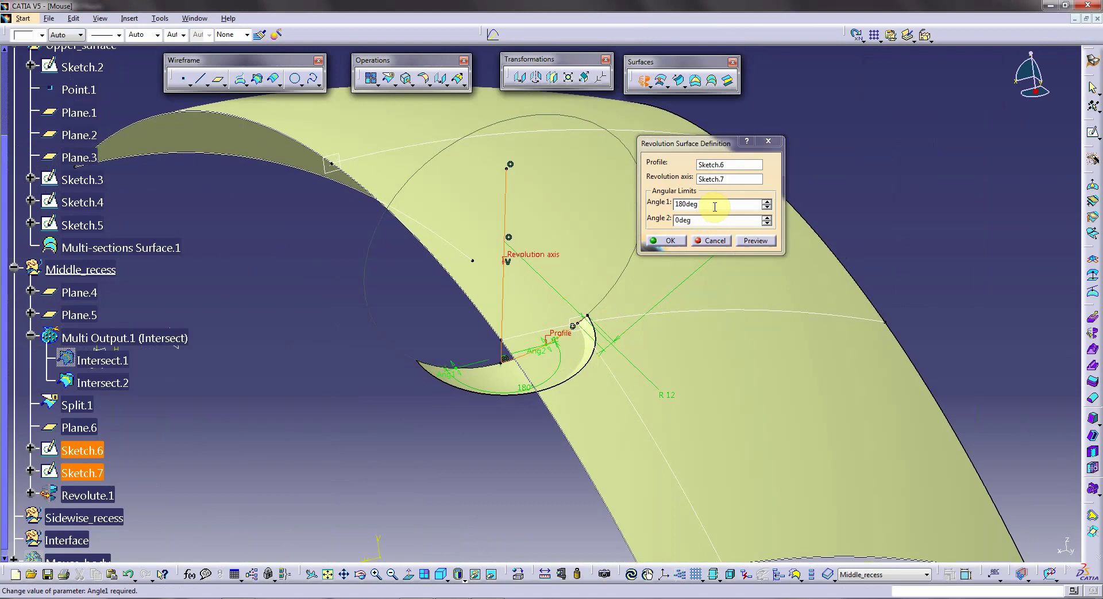
click(751, 220)
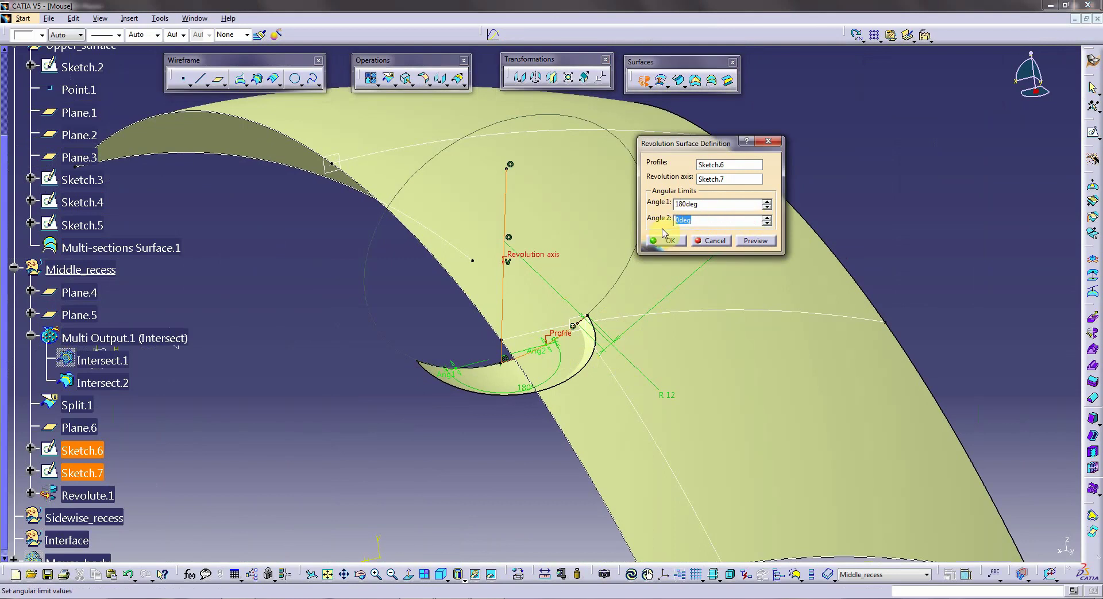
click(707, 201)
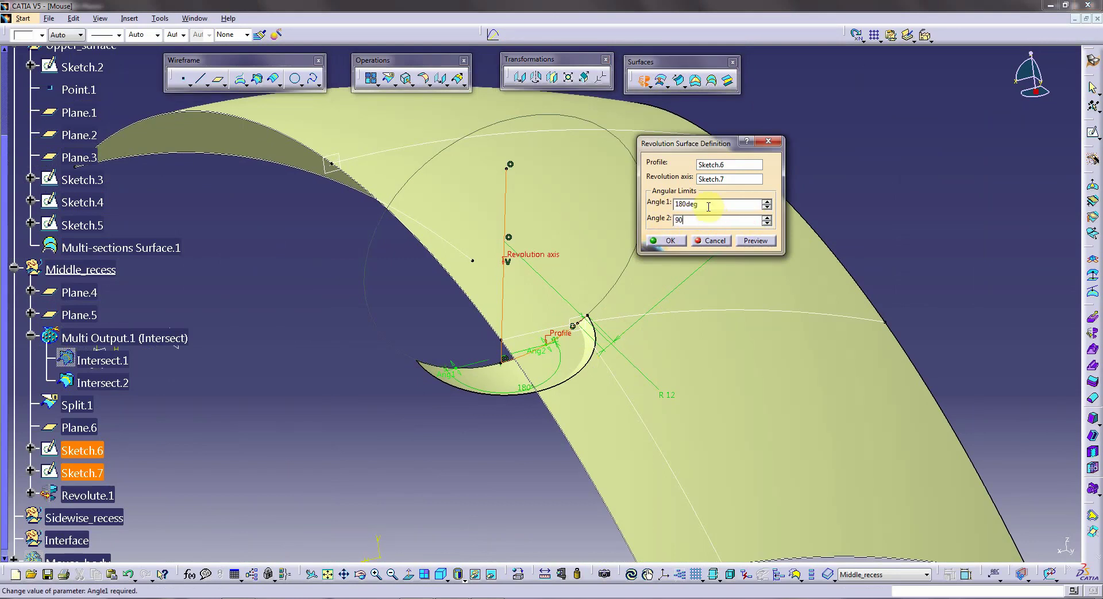
double_click(705, 203)
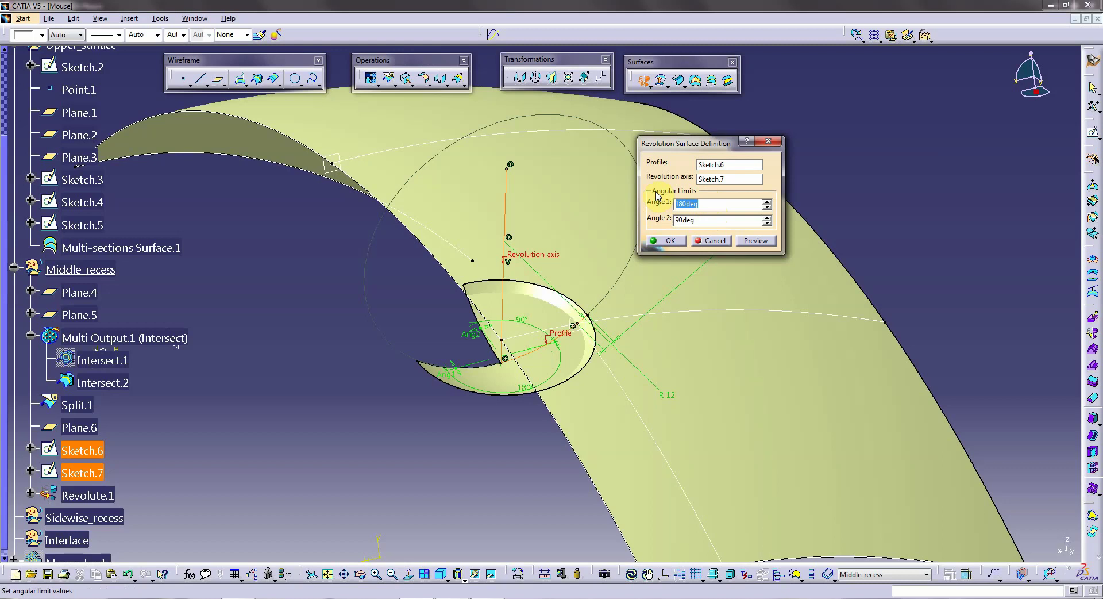
click(673, 239)
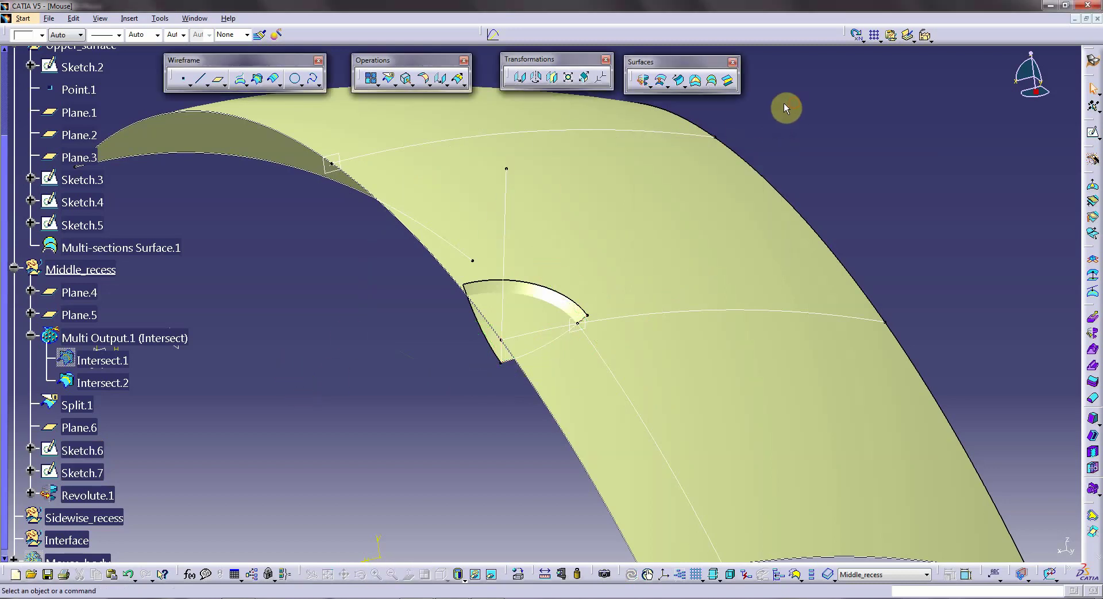
- Create an explicit swept surface with reference surface, using Sketch.6 as profile and Split.1 as guide curve
click(679, 82)
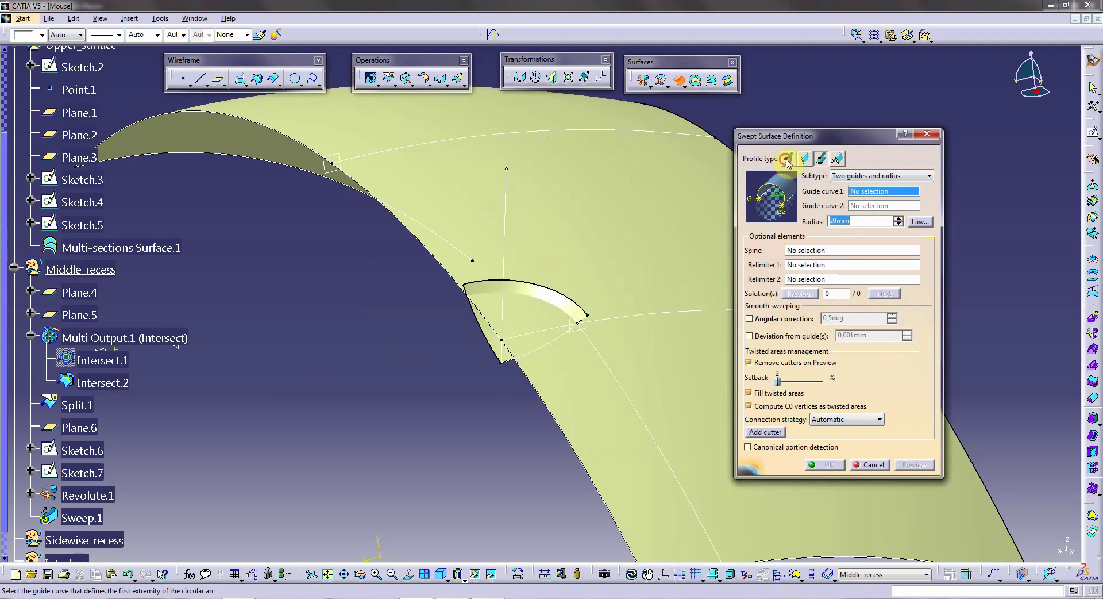
click(787, 159)
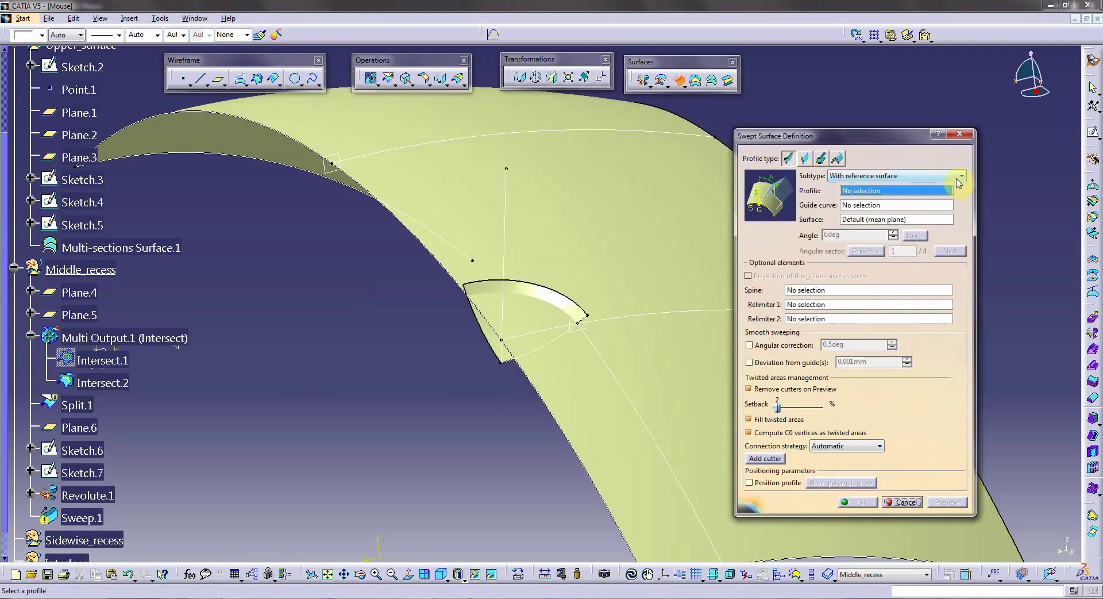
click(557, 355)
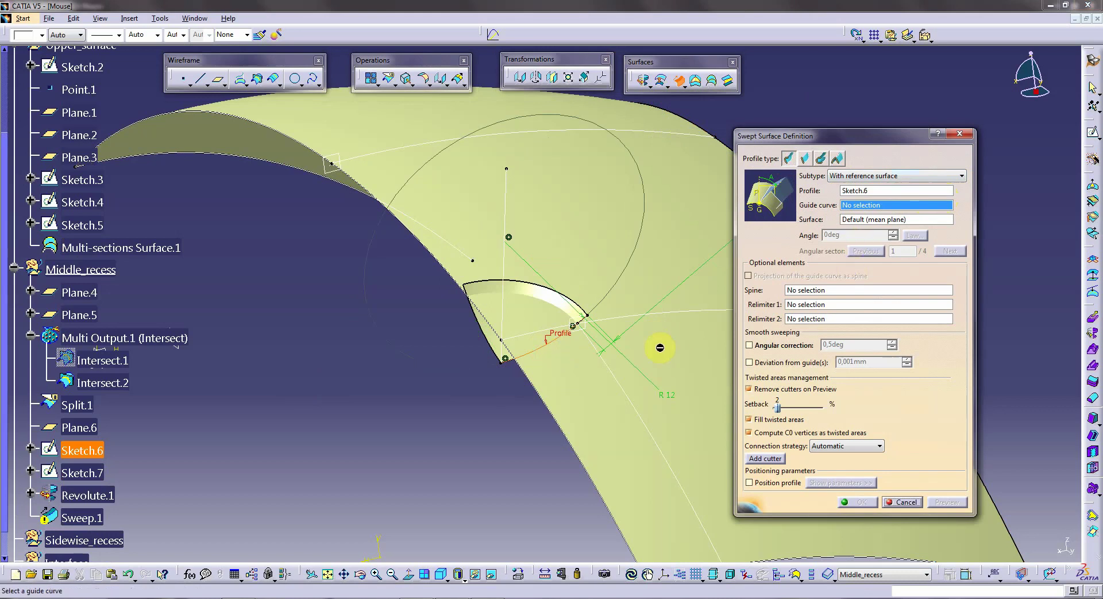
click(613, 375)
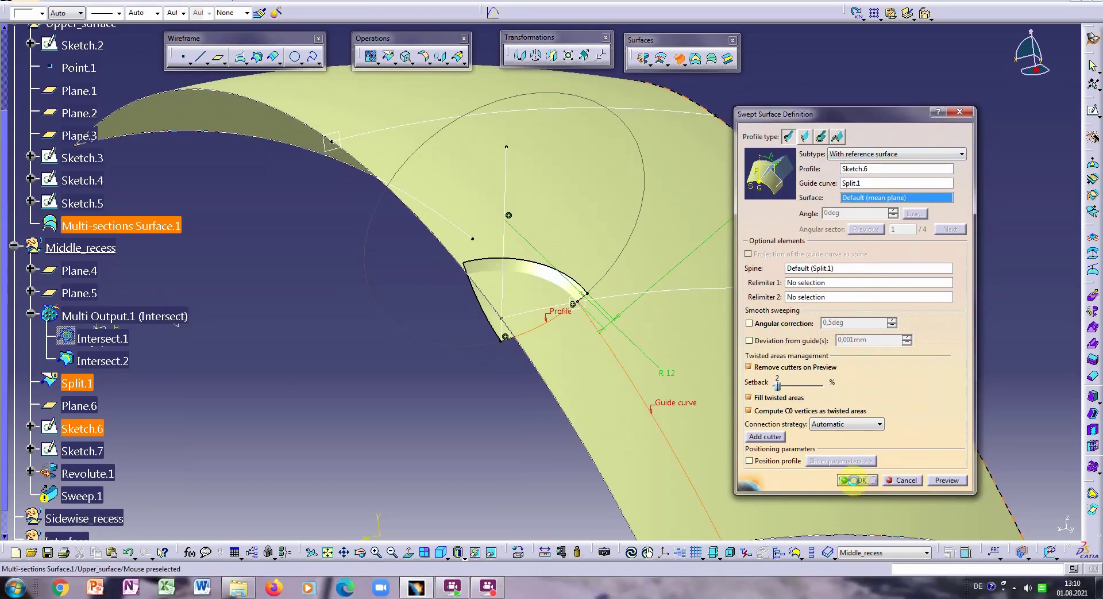
click(854, 480)
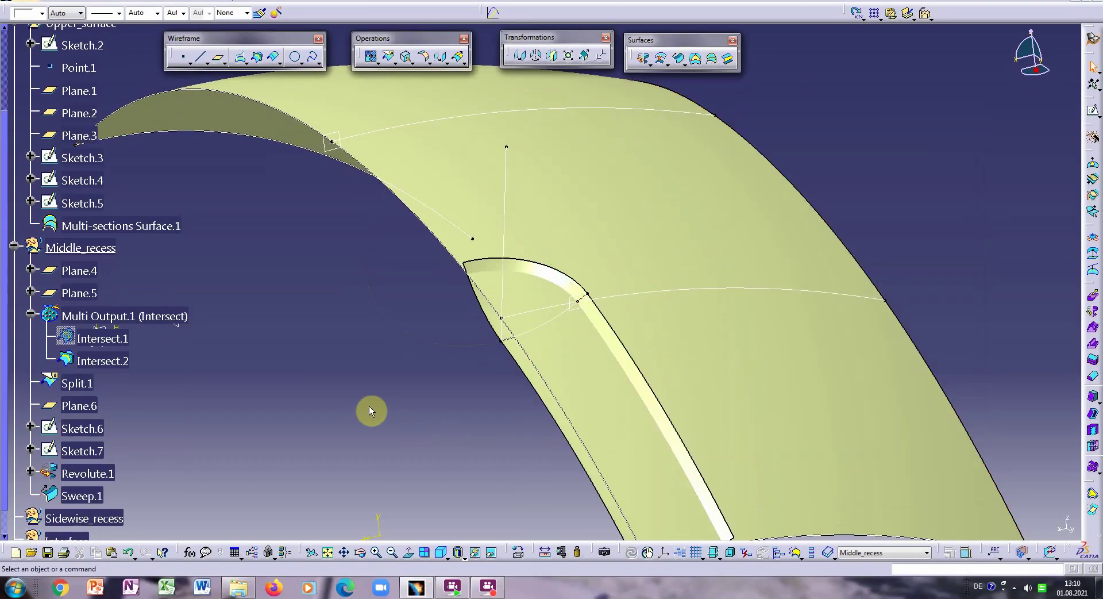
- Extrapolate the swept surface from its front end edge by 2 mm with Curvature continuity
middle_drag(431, 451, 396, 381)
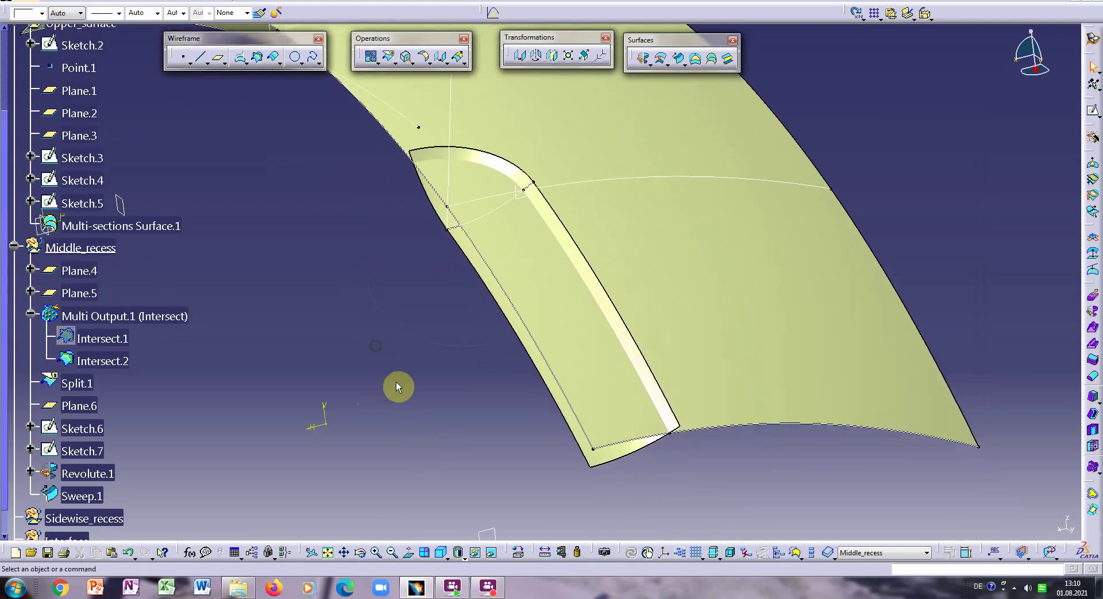
click(458, 57)
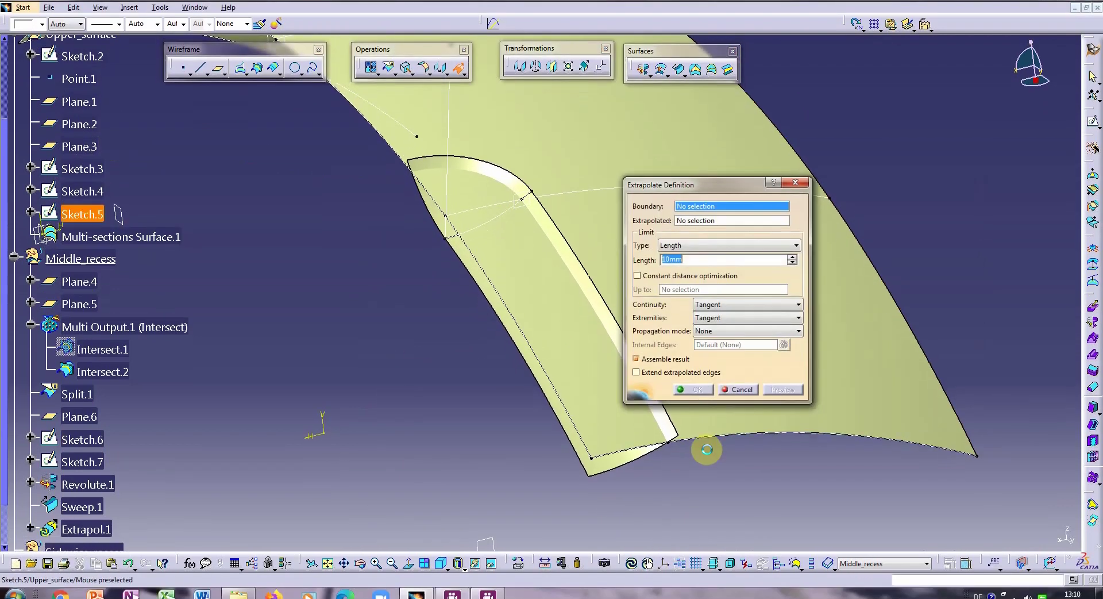
click(648, 459)
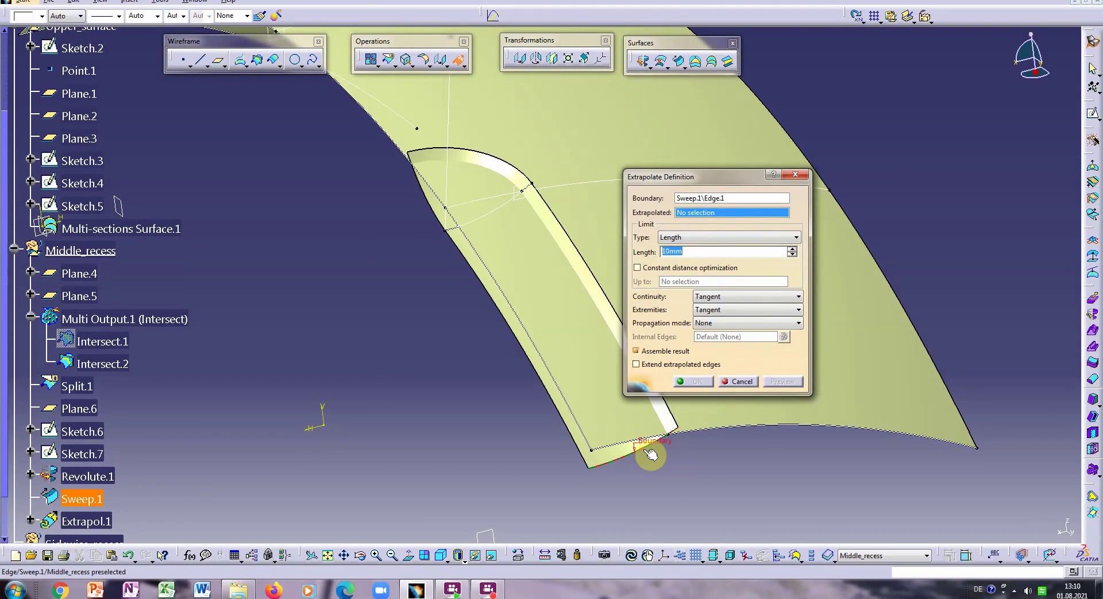
click(612, 455)
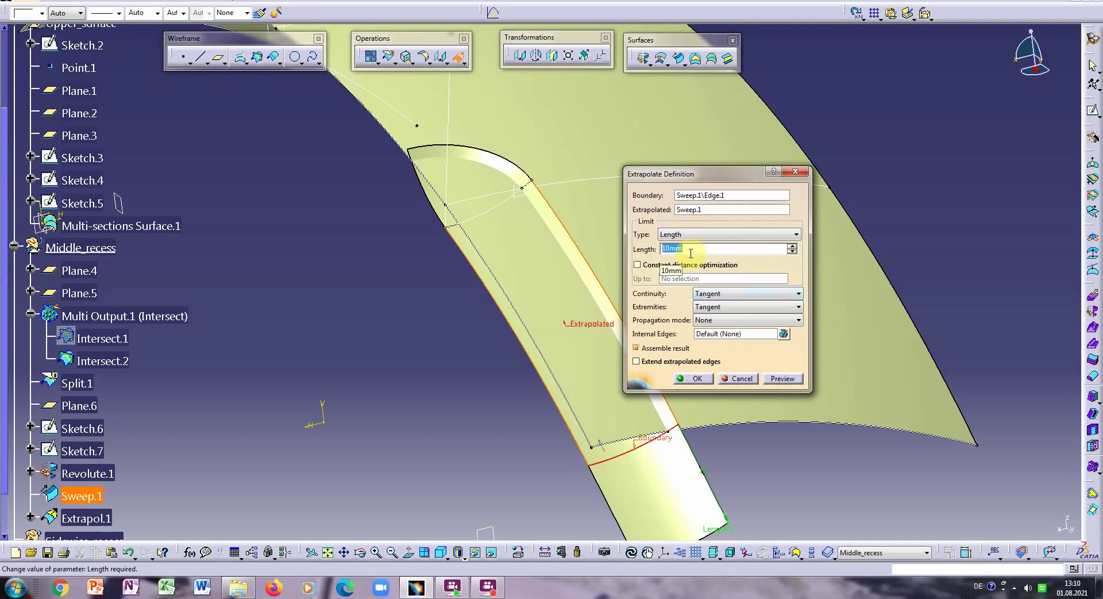
click(800, 294)
click(711, 314)
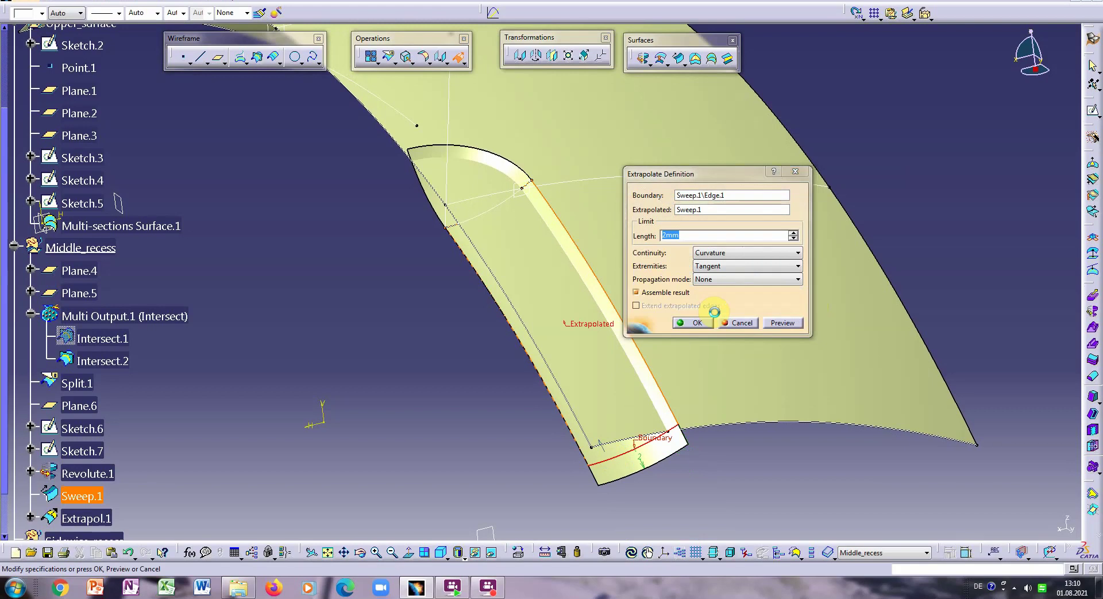
click(704, 324)
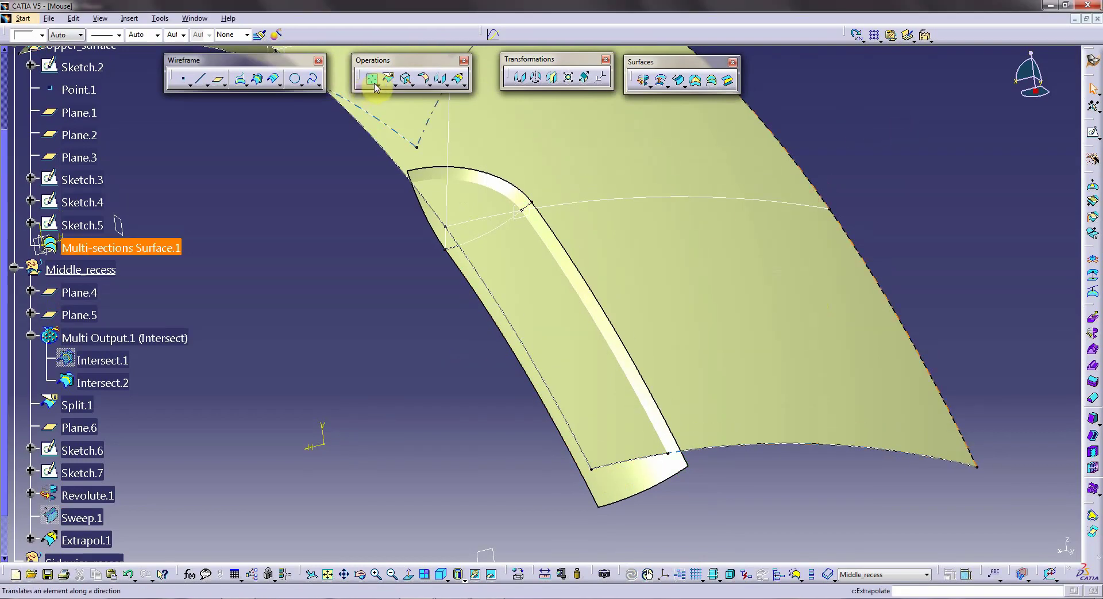
- Join the revolved surface and the extrapolated sweep with the tangency check enabled
click(372, 79)
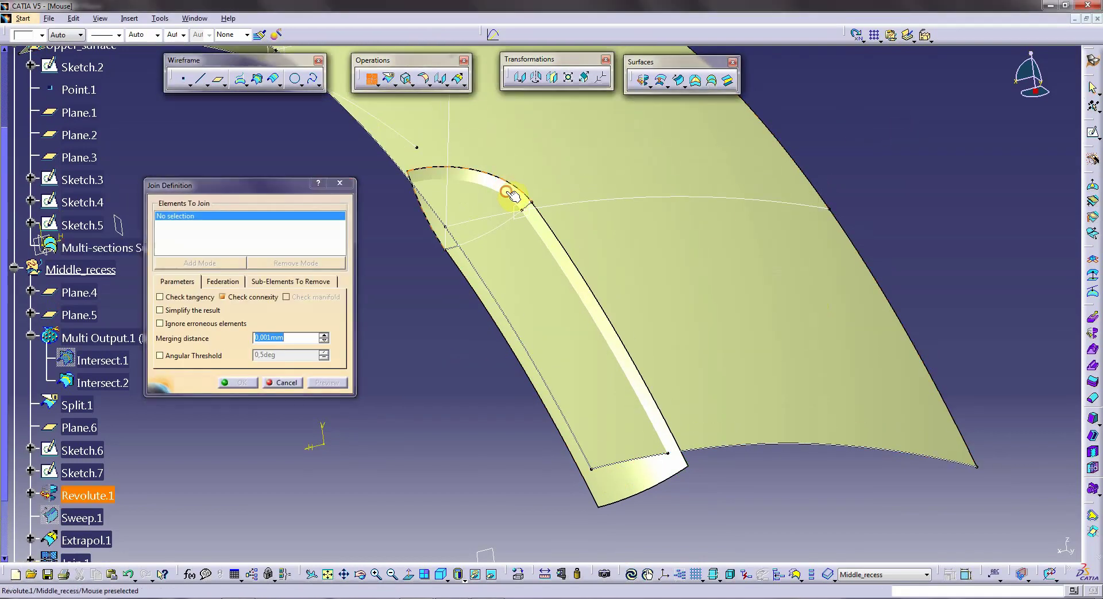
click(513, 196)
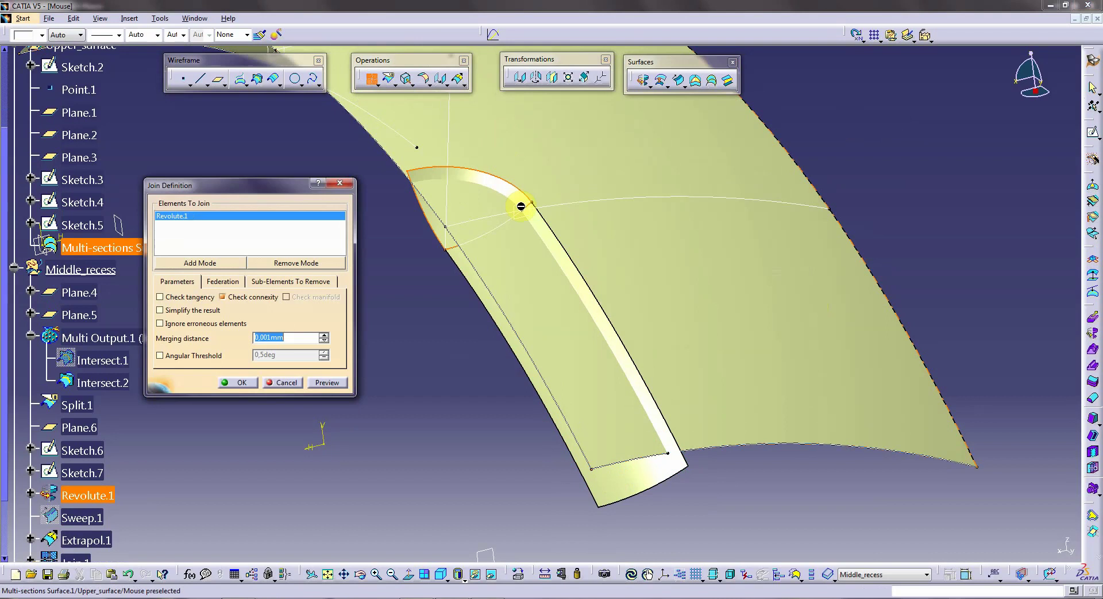
click(554, 241)
click(325, 383)
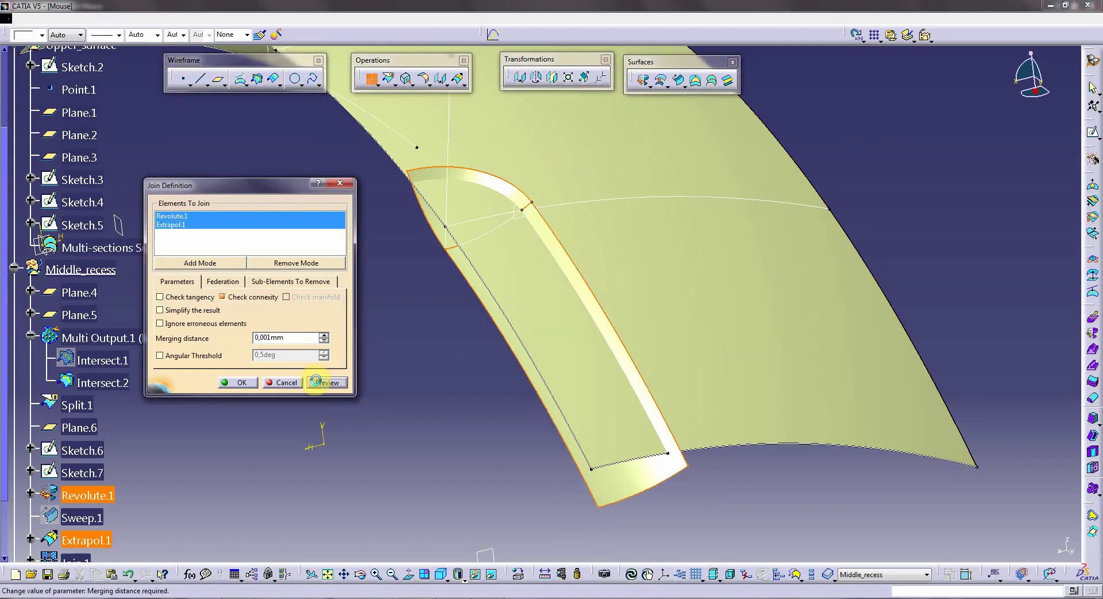
click(161, 297)
click(320, 383)
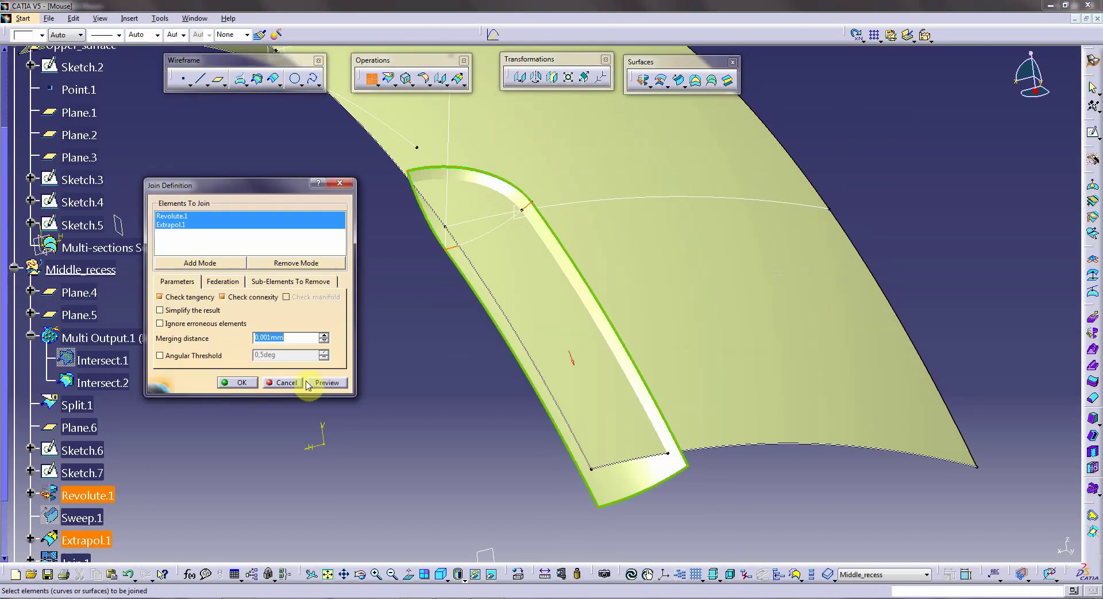
click(236, 383)
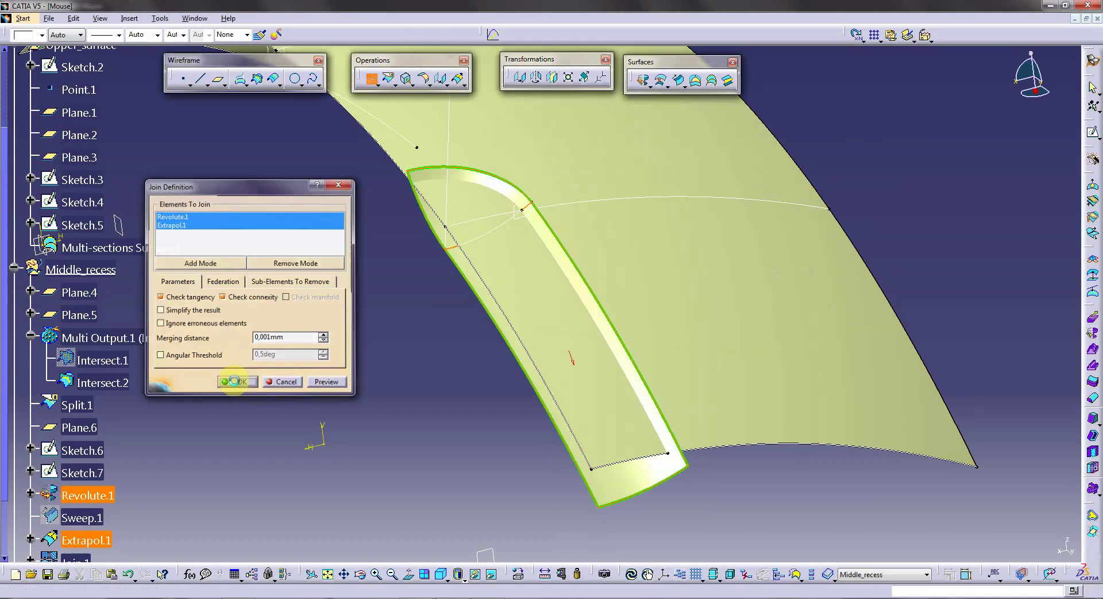
- Collapse the Middle_recess set, show Mouse_body and define it as the in-work object
click(14, 269)
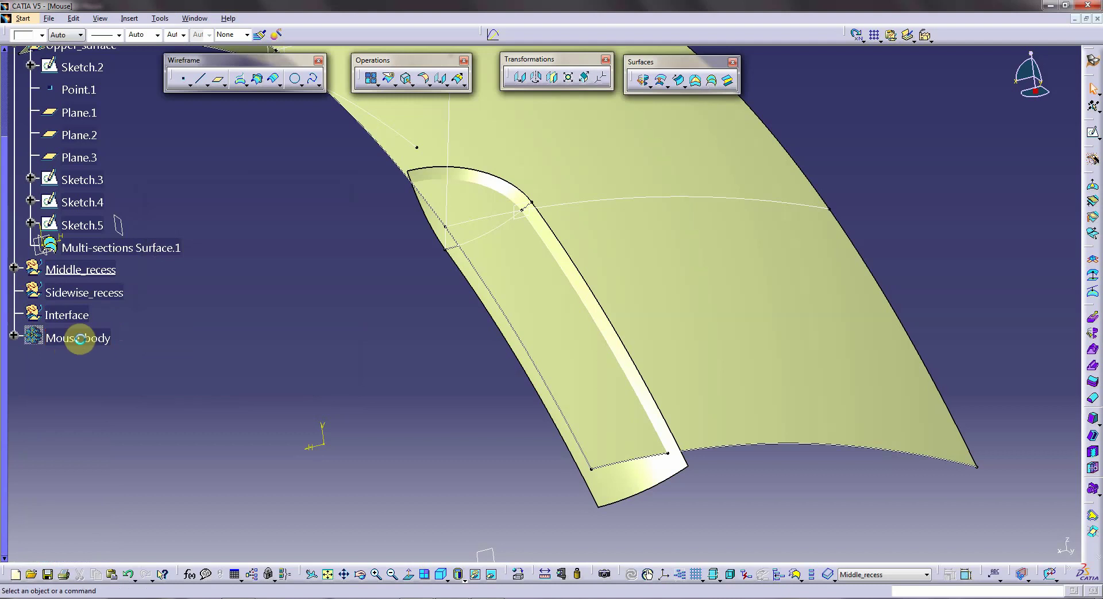
right_click(82, 339)
click(137, 421)
right_click(72, 335)
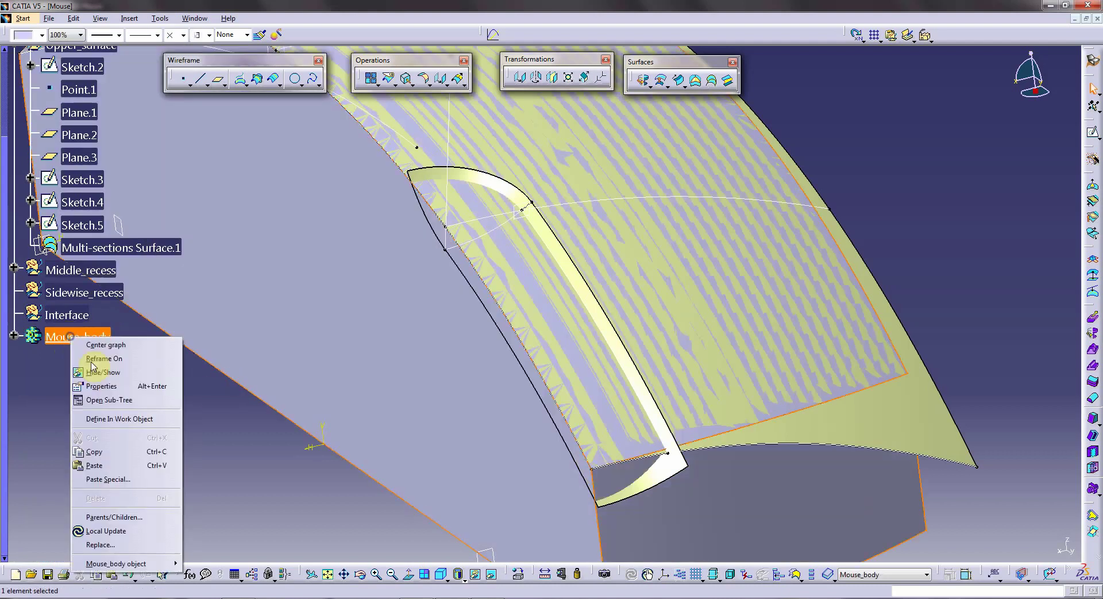
click(113, 420)
click(1004, 147)
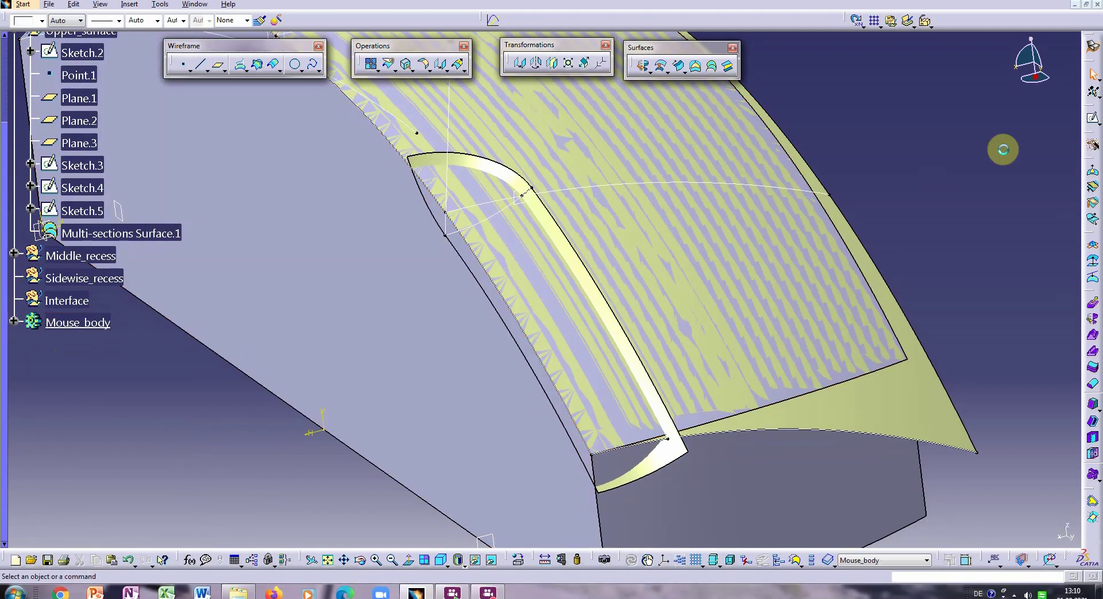
- Switch to the solid part design workbench and split Mouse_body with the joined recess surface
click(1093, 60)
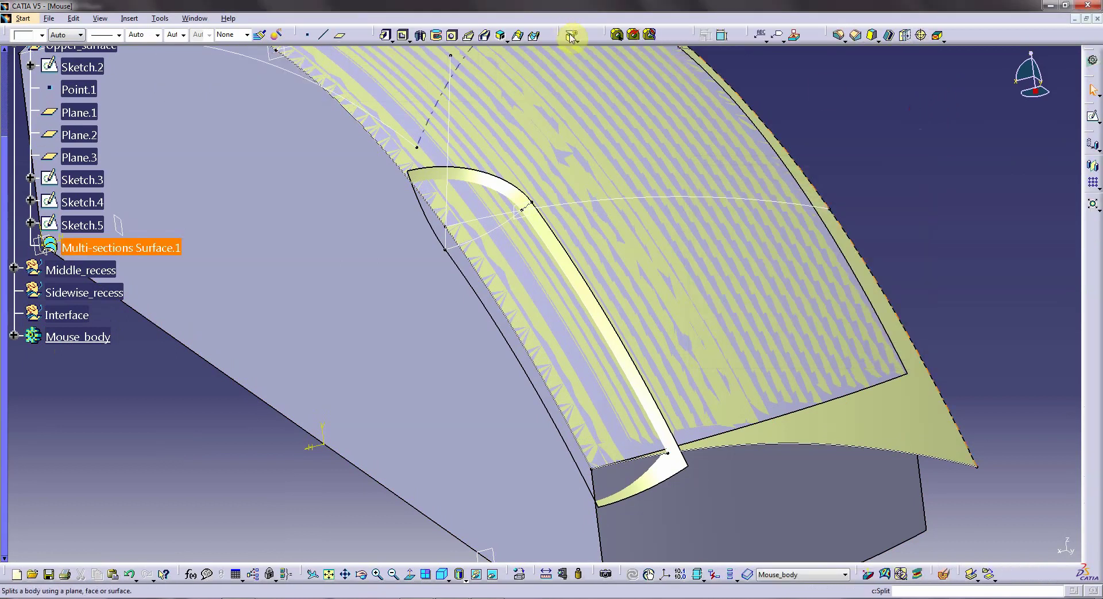
click(571, 35)
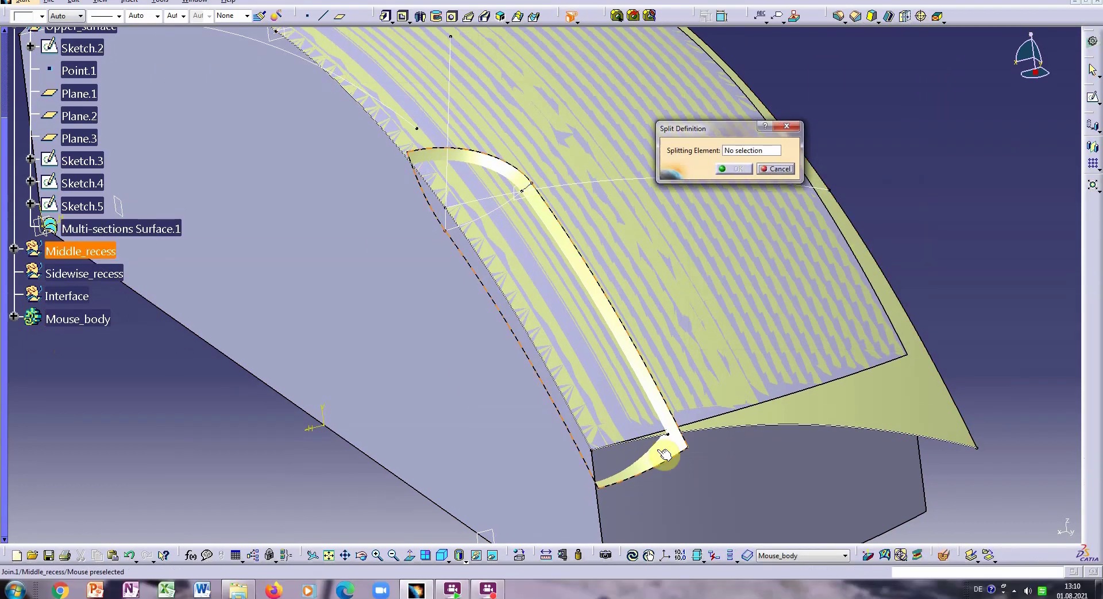
click(658, 468)
click(733, 167)
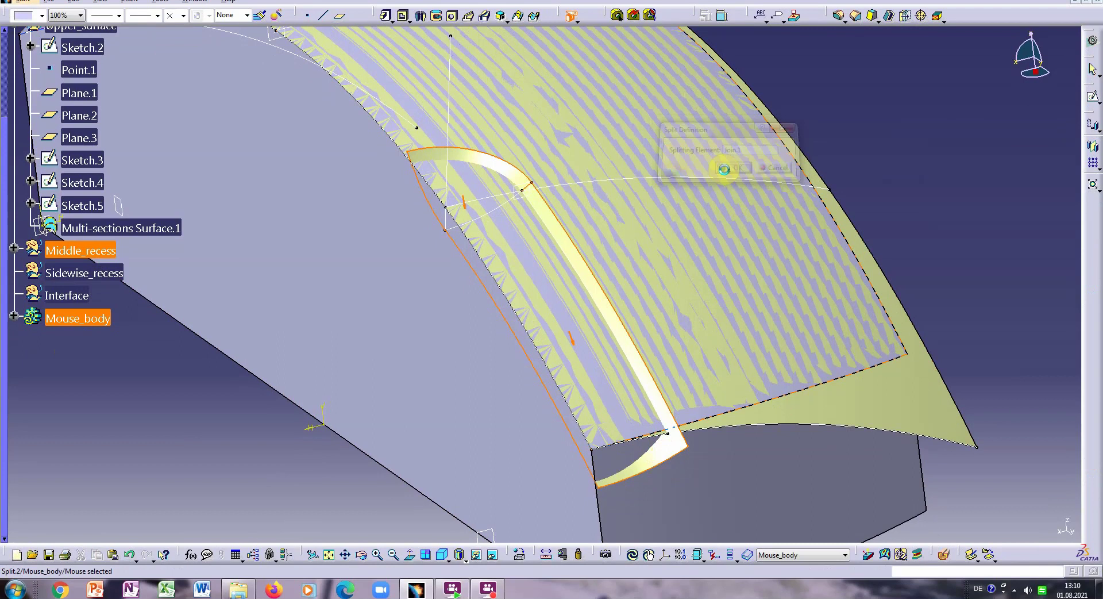
click(217, 400)
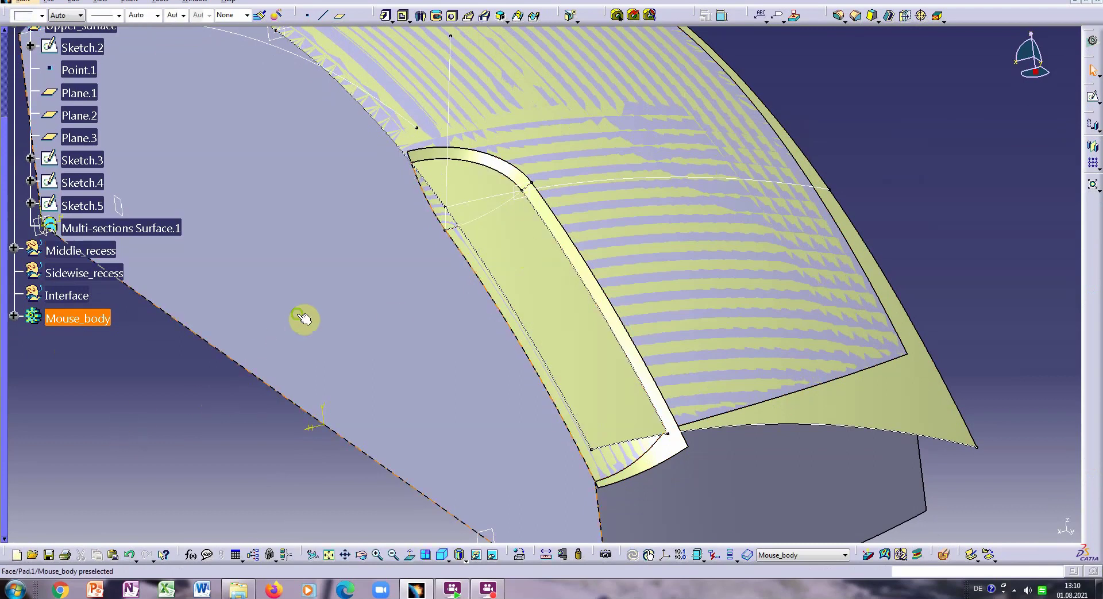
- Define the Sidewise_recess set as the in-work object and hide Mouse_body
middle_drag(302, 318, 264, 333)
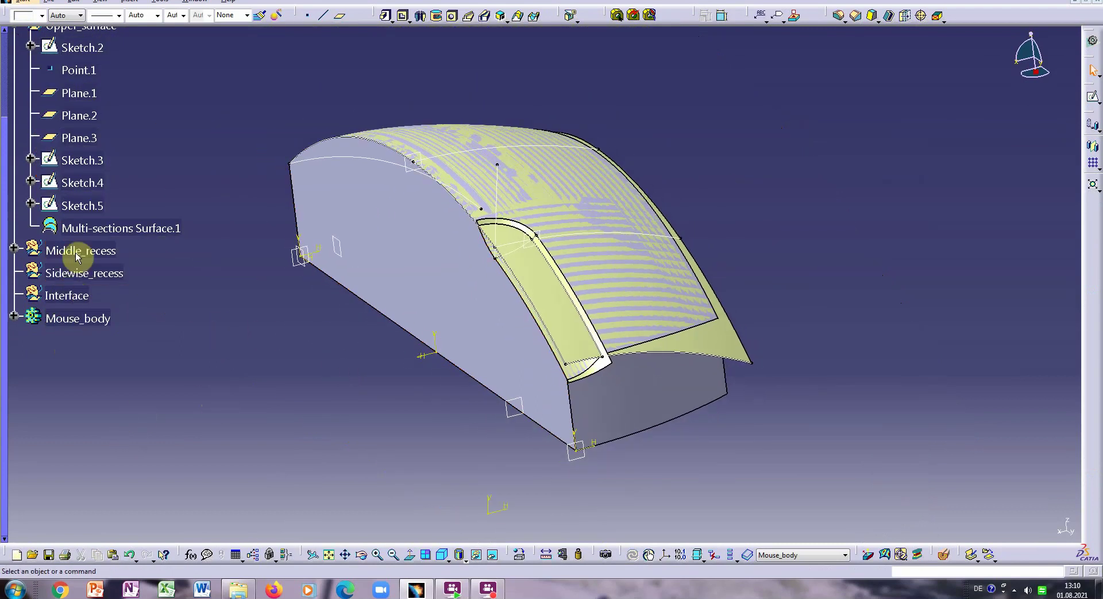
right_click(74, 279)
click(108, 357)
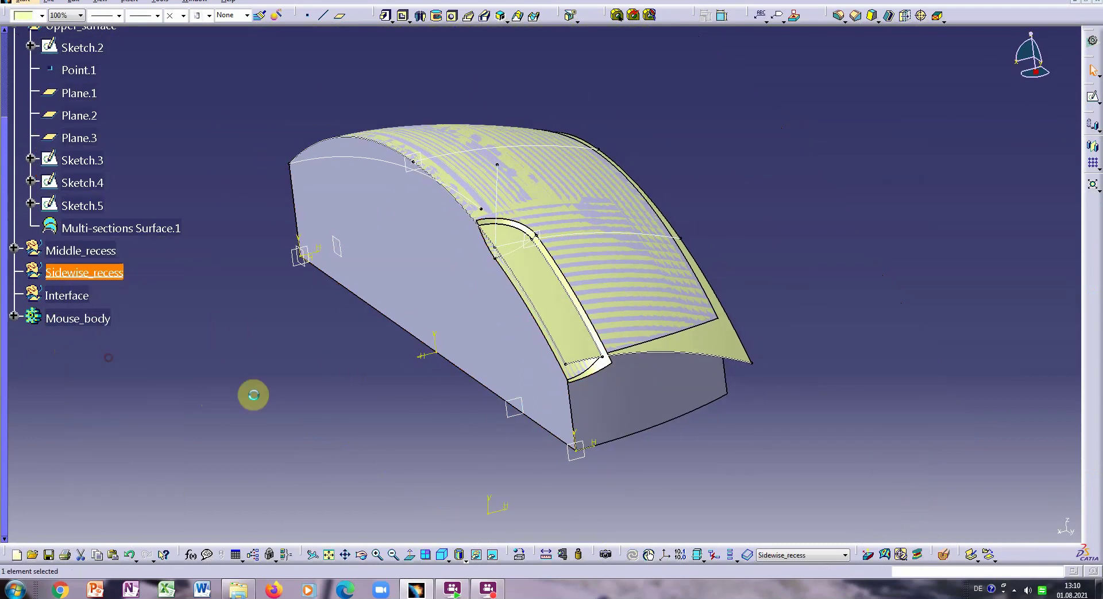
click(236, 407)
right_click(92, 318)
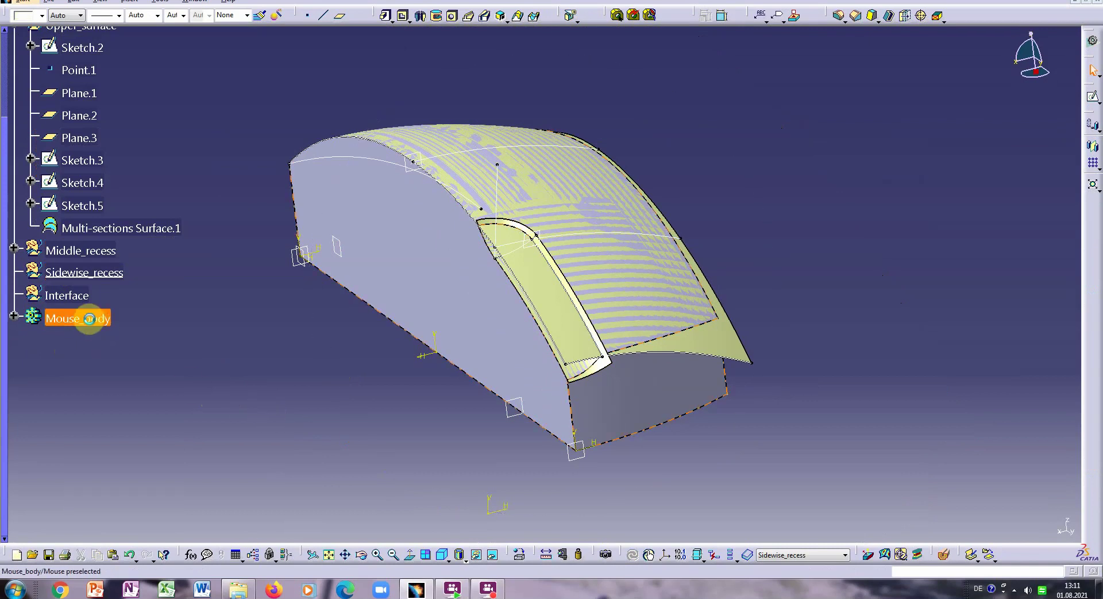
click(122, 355)
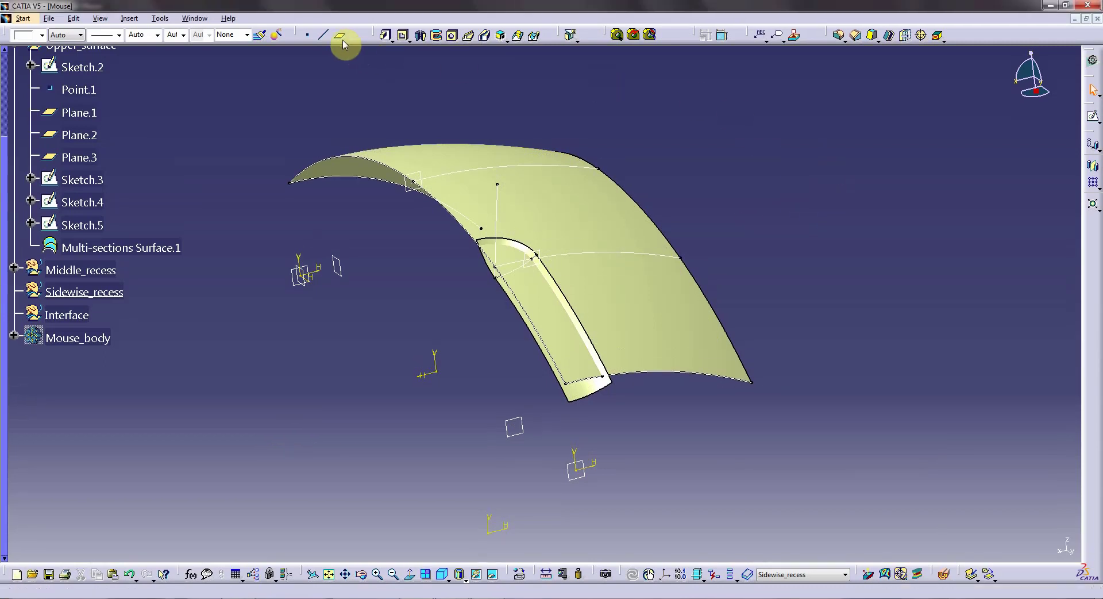
- Create a plane offset 6 mm from Plane.4 with the offset direction reversed
click(340, 36)
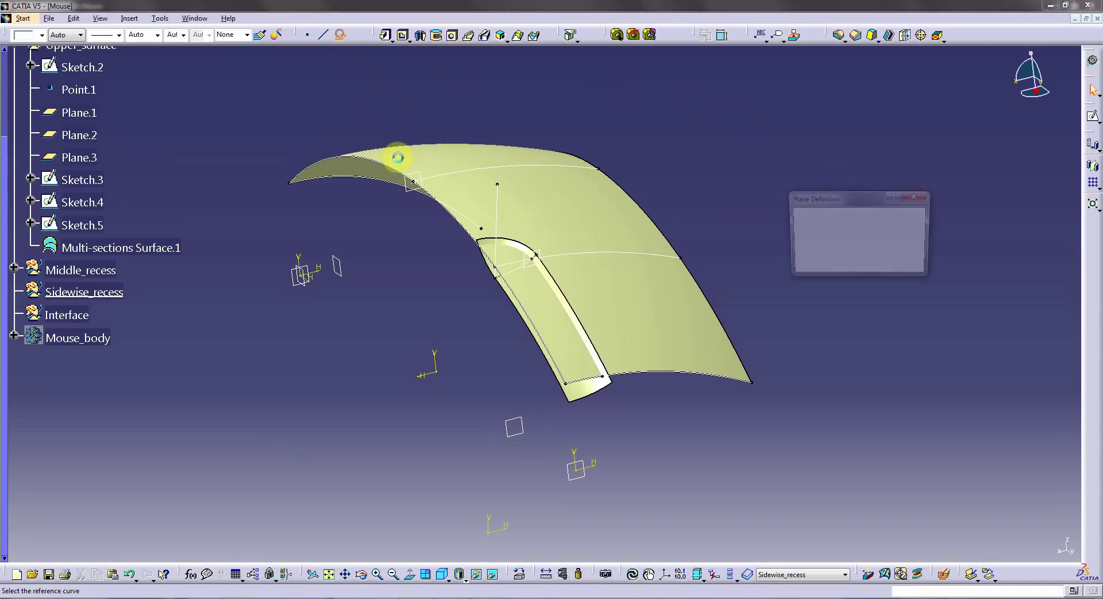
click(340, 270)
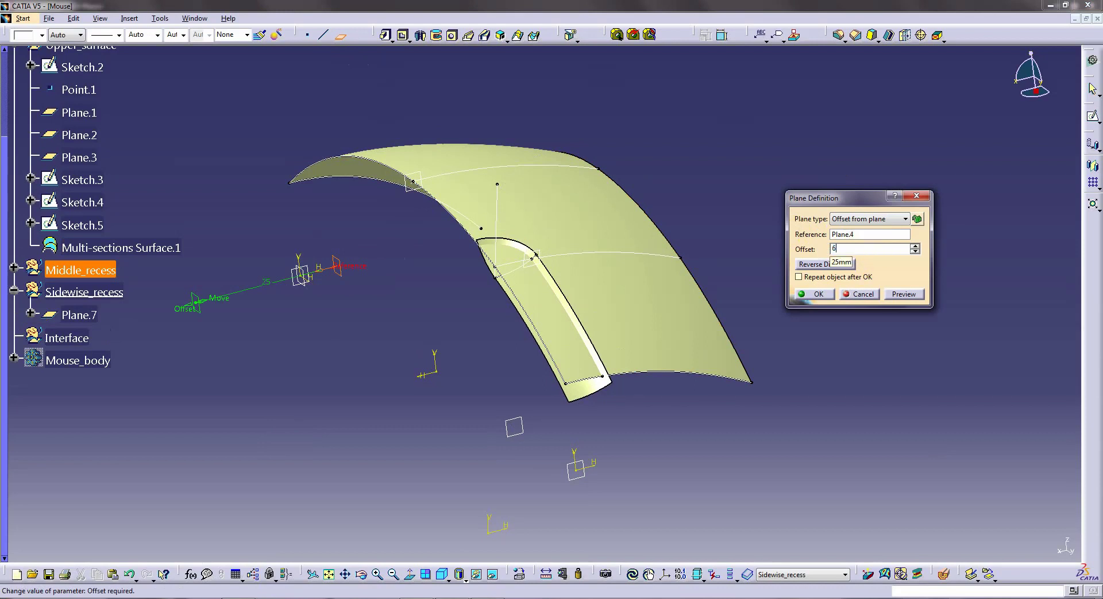
click(903, 293)
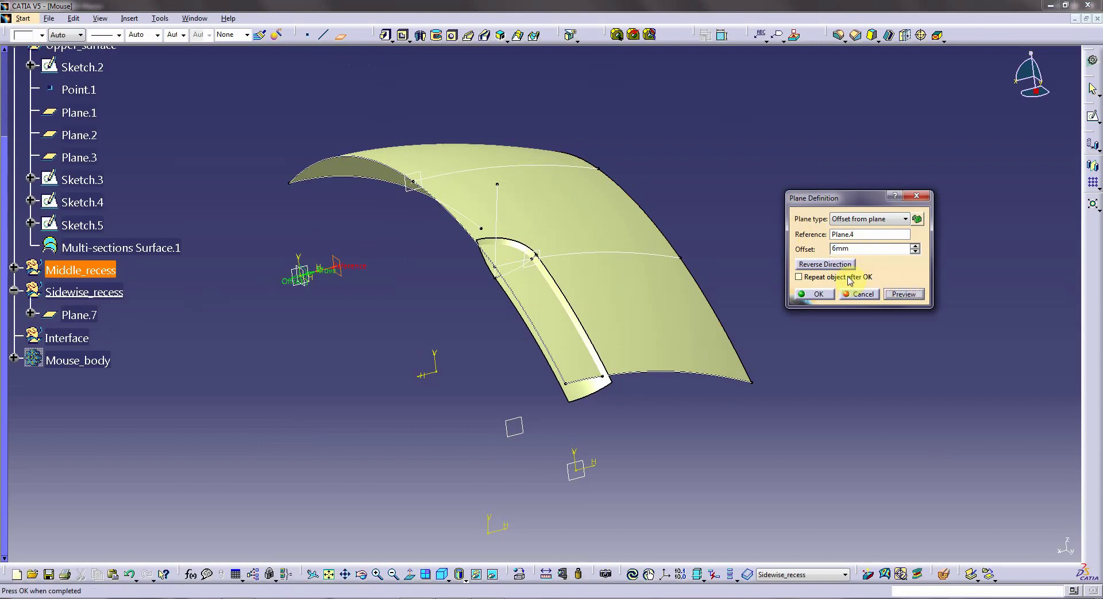
click(831, 266)
click(905, 293)
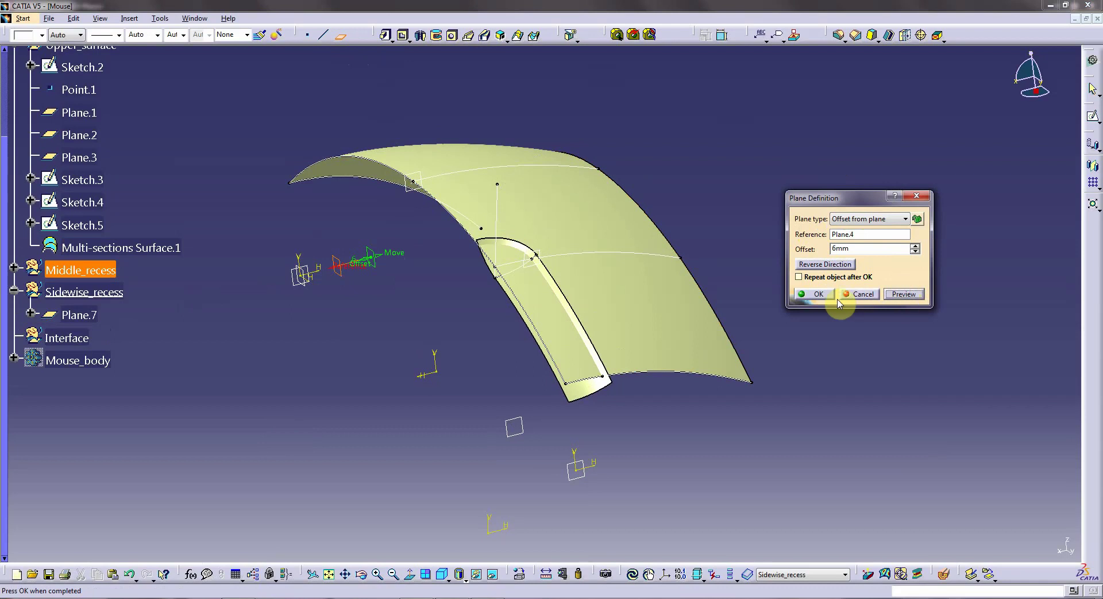
click(820, 294)
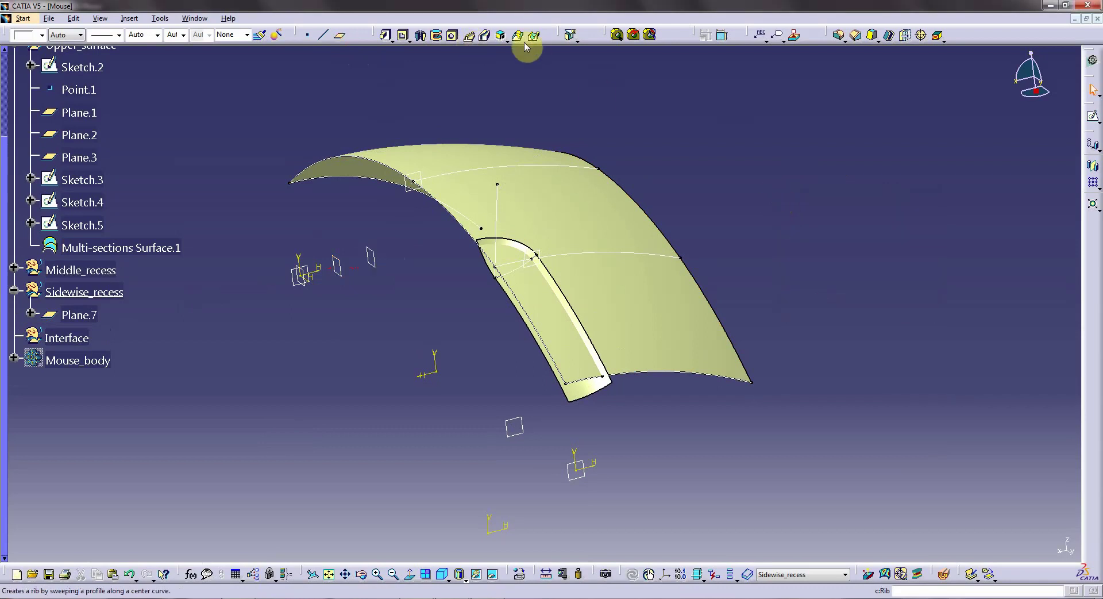
- Create a plane offset 6.5 mm from Plane.7, with the direction reversed to continue the row of planes
click(337, 36)
click(379, 256)
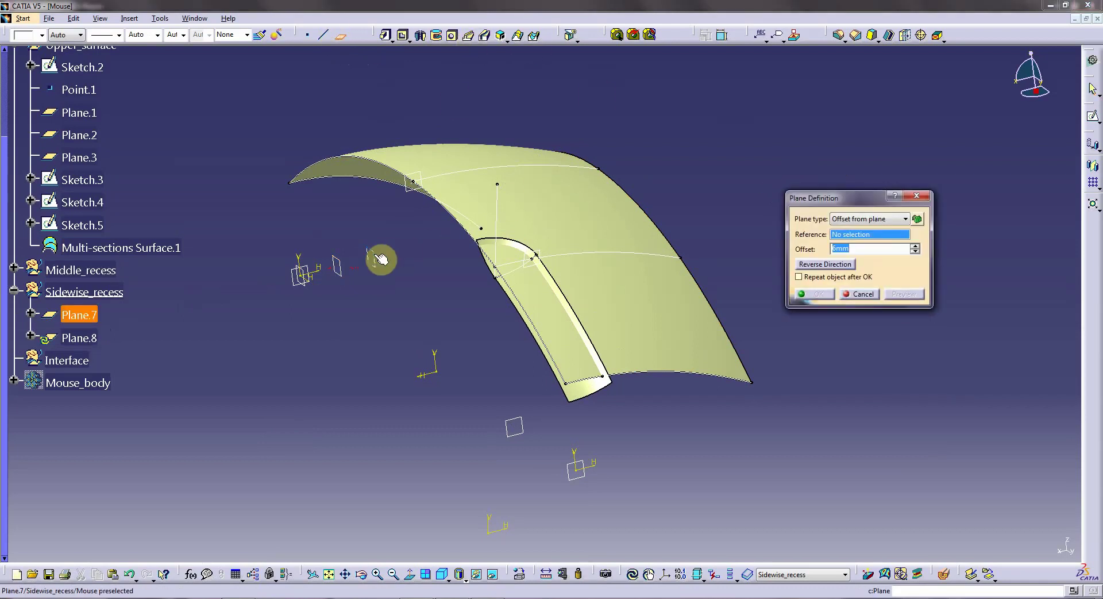
click(825, 263)
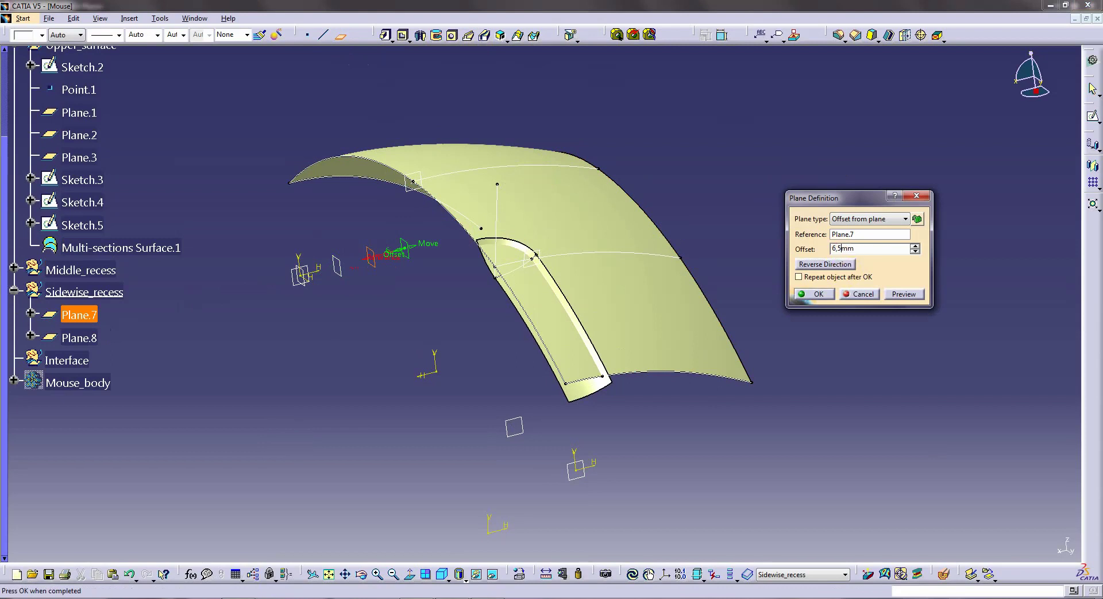
click(819, 294)
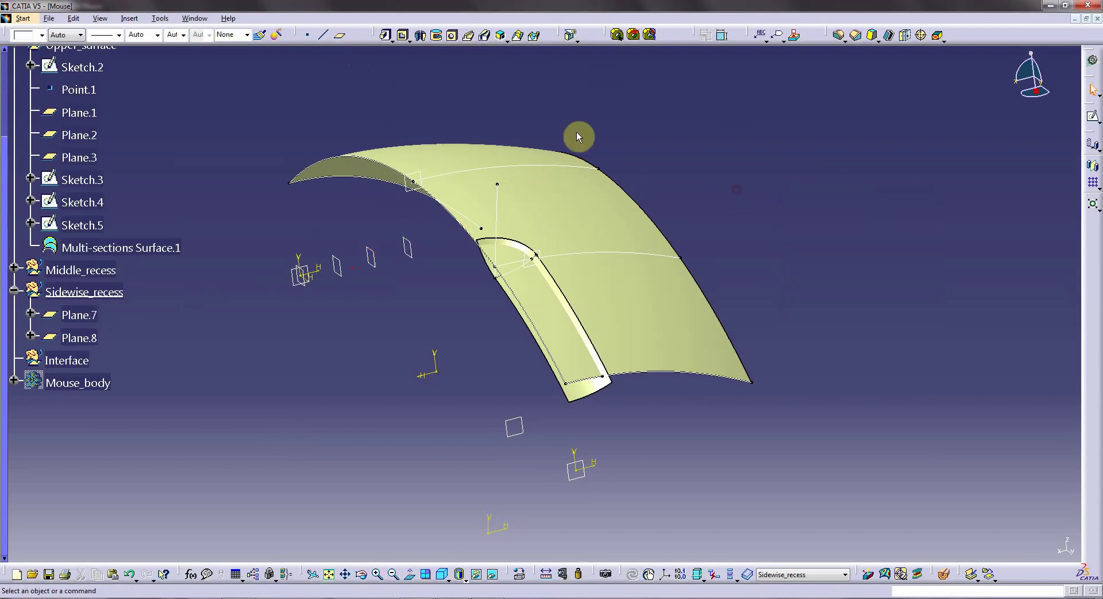
- Create another plane offset 6.5 mm from Plane.8, with the direction reversed
click(340, 37)
click(409, 248)
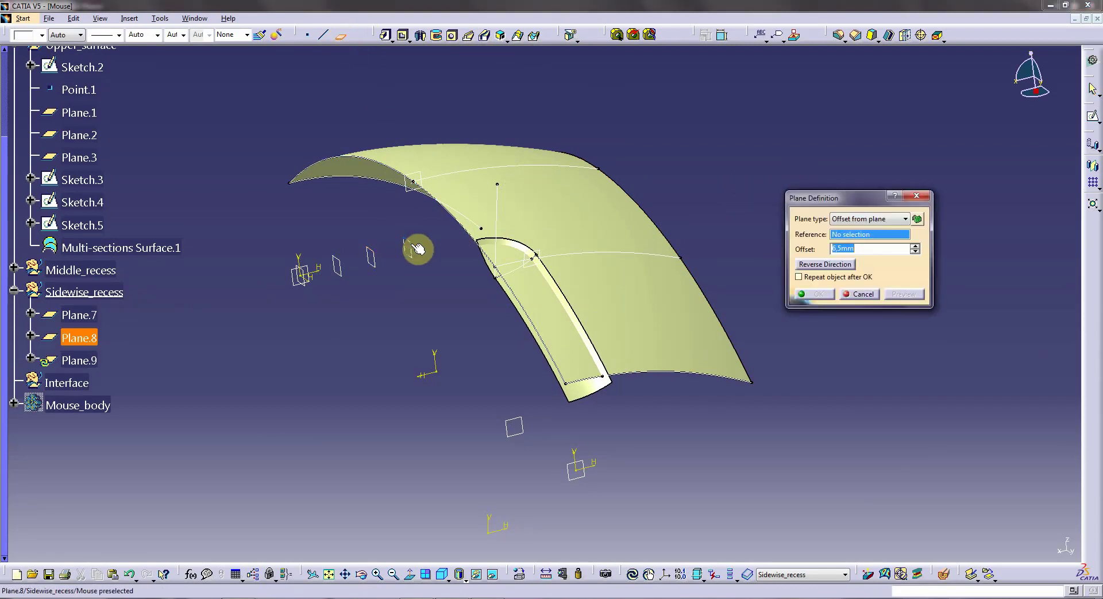
click(831, 265)
click(830, 295)
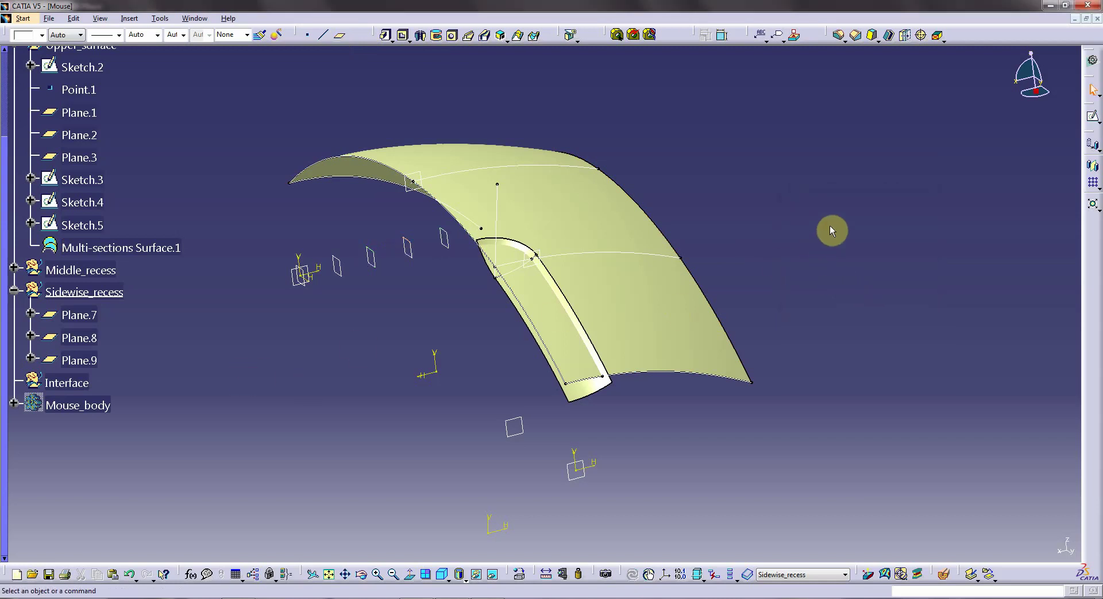
- Switch to the surface design workbench and create the intersection of Plane.7 with Multi-sections Surface.1
click(1089, 63)
click(730, 250)
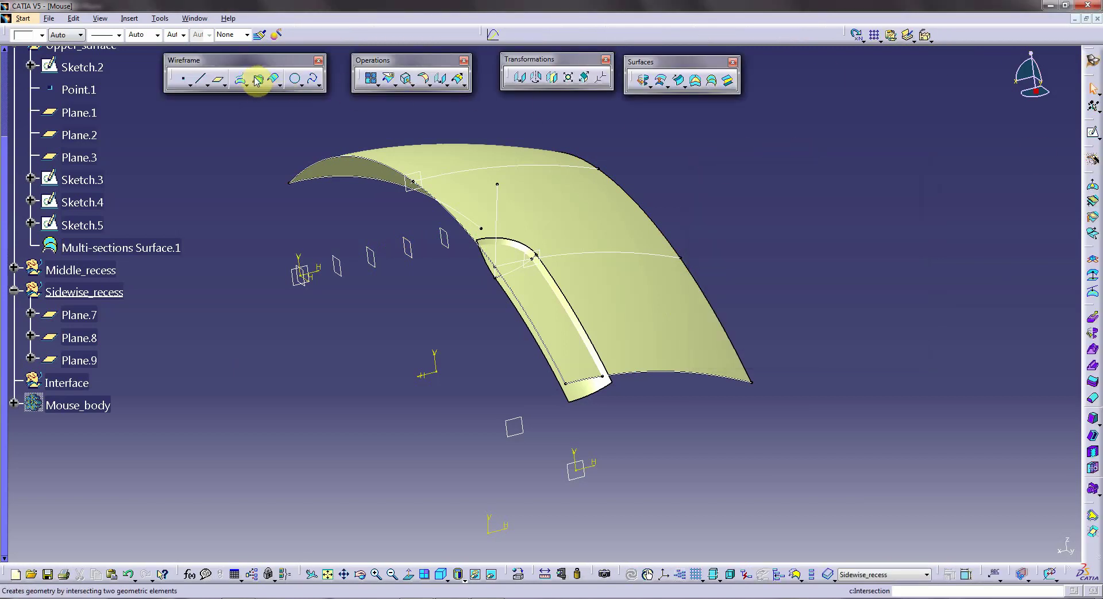
click(256, 81)
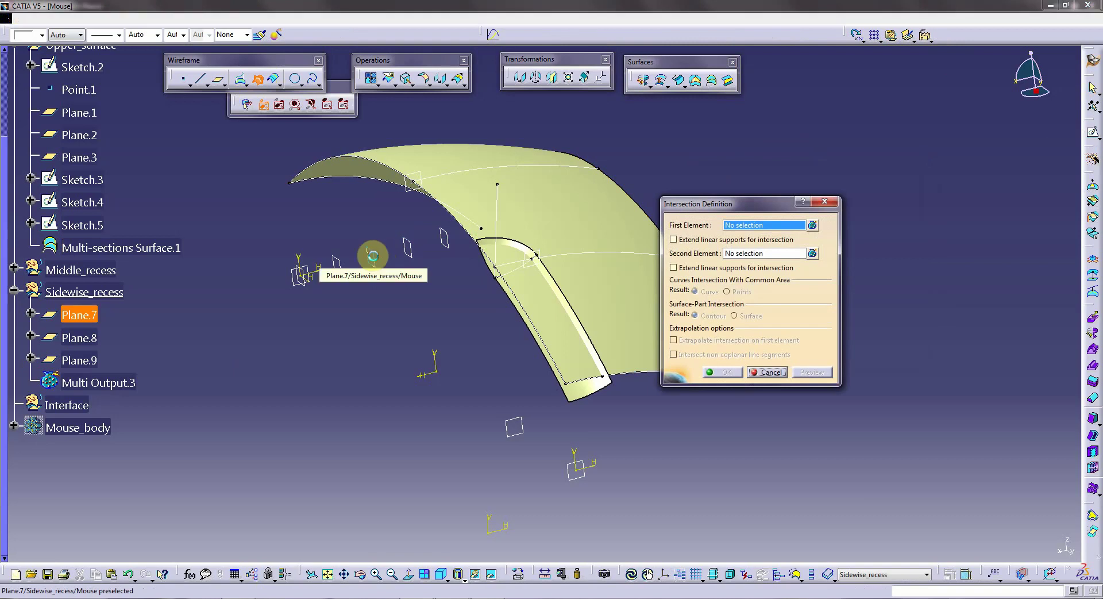
click(372, 255)
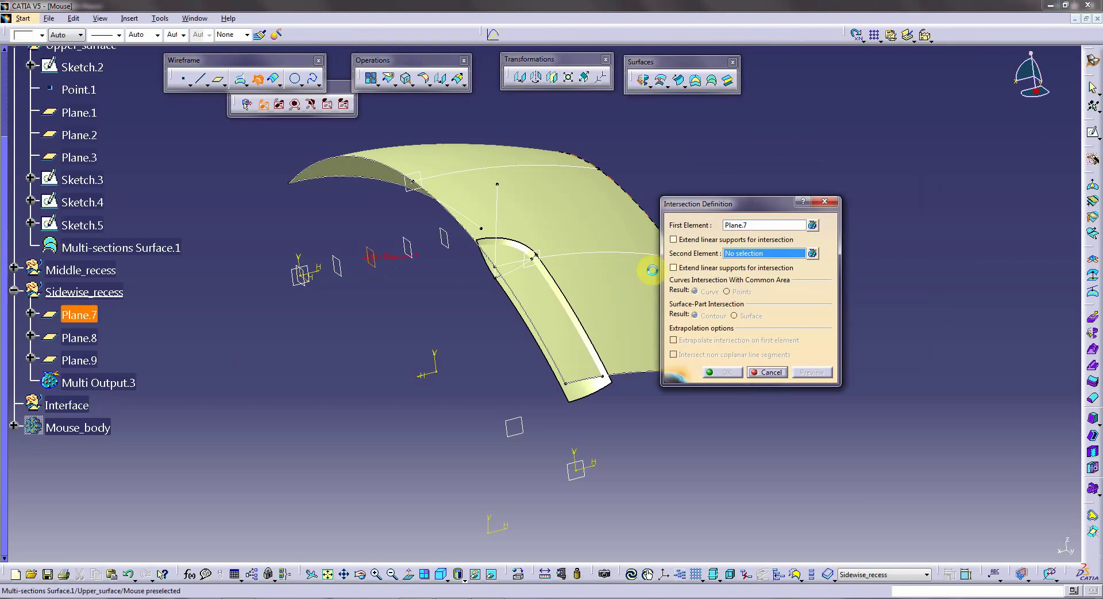
click(605, 287)
click(723, 372)
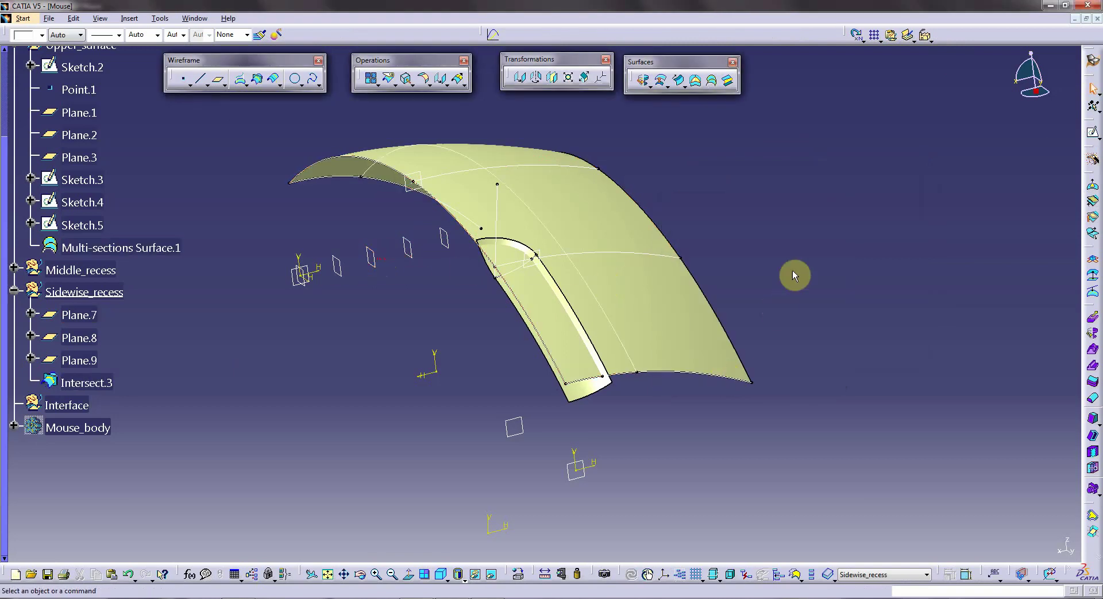
- Create the intersection curve of Plane.8 with Multi-sections Surface.1
click(257, 79)
click(409, 250)
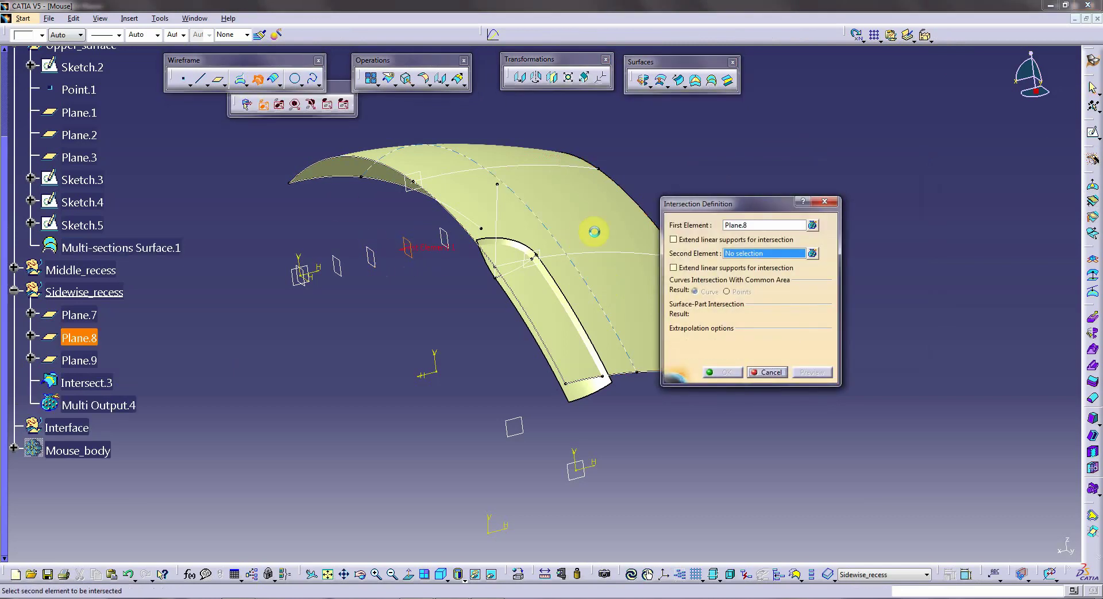
click(598, 229)
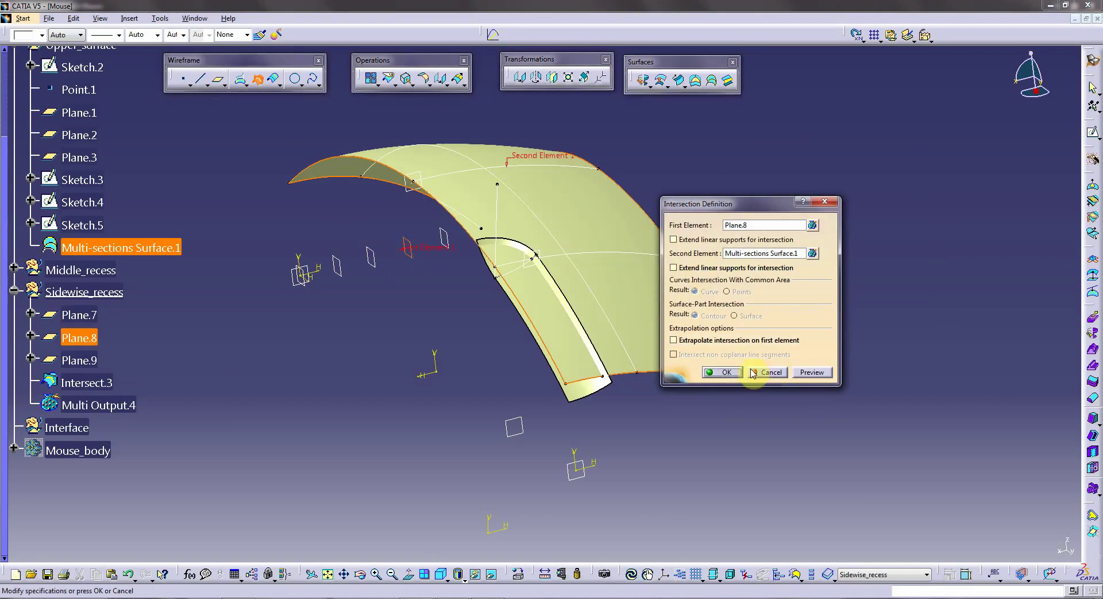
click(723, 371)
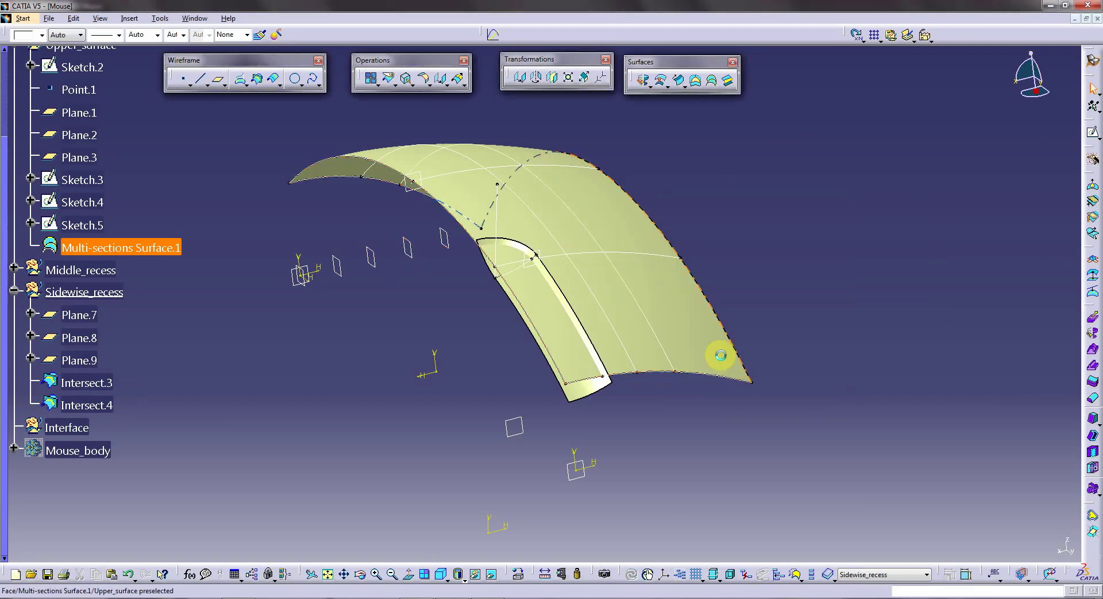
- Create the intersection curve of Plane.9 with Multi-sections Surface.1
click(261, 85)
click(263, 104)
click(463, 247)
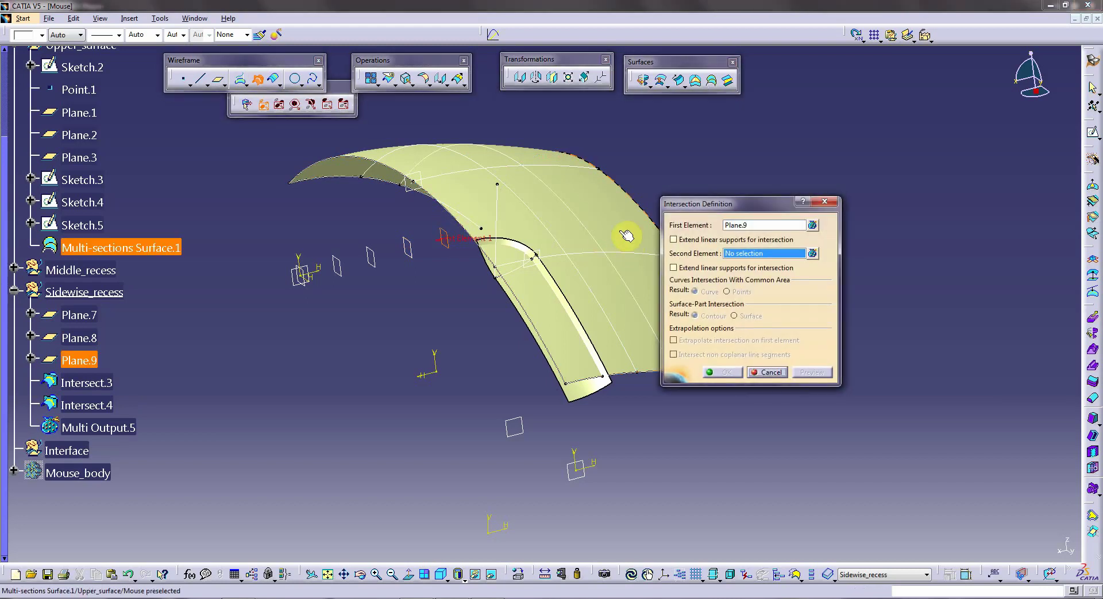
click(631, 239)
click(724, 372)
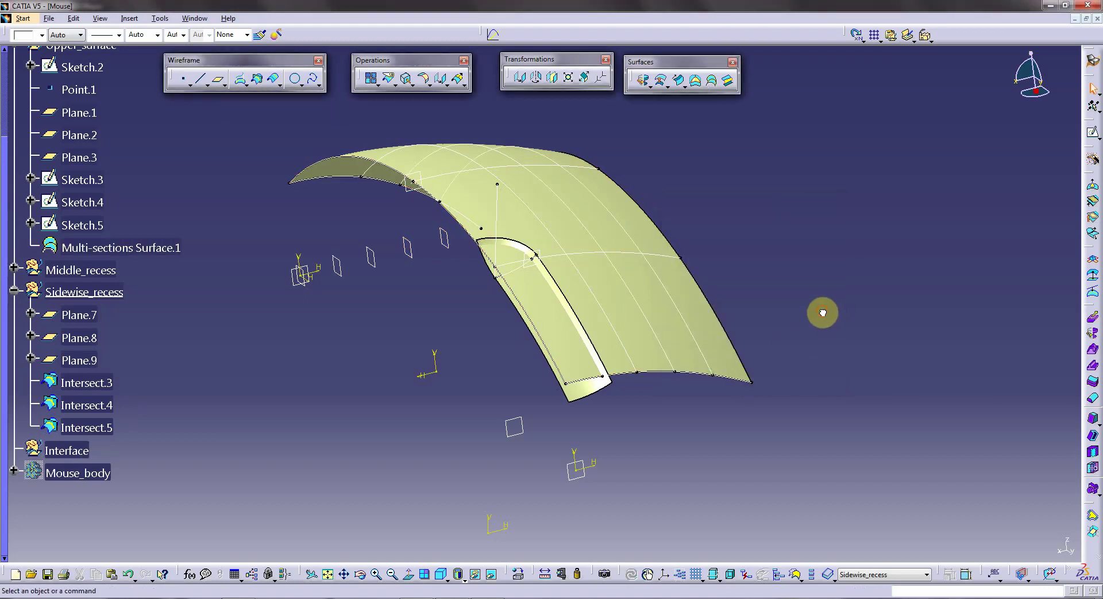
- Split the Intersect.4 curve with the Intersect.2 curve of Middle_recess, keeping the part toward the front edge
click(389, 79)
click(622, 276)
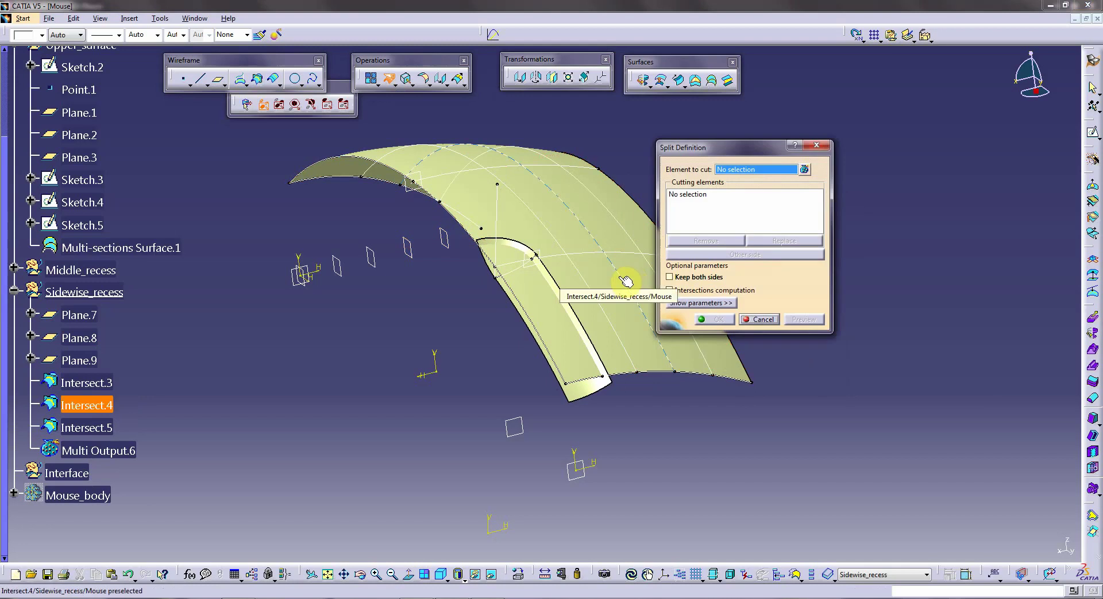
click(620, 252)
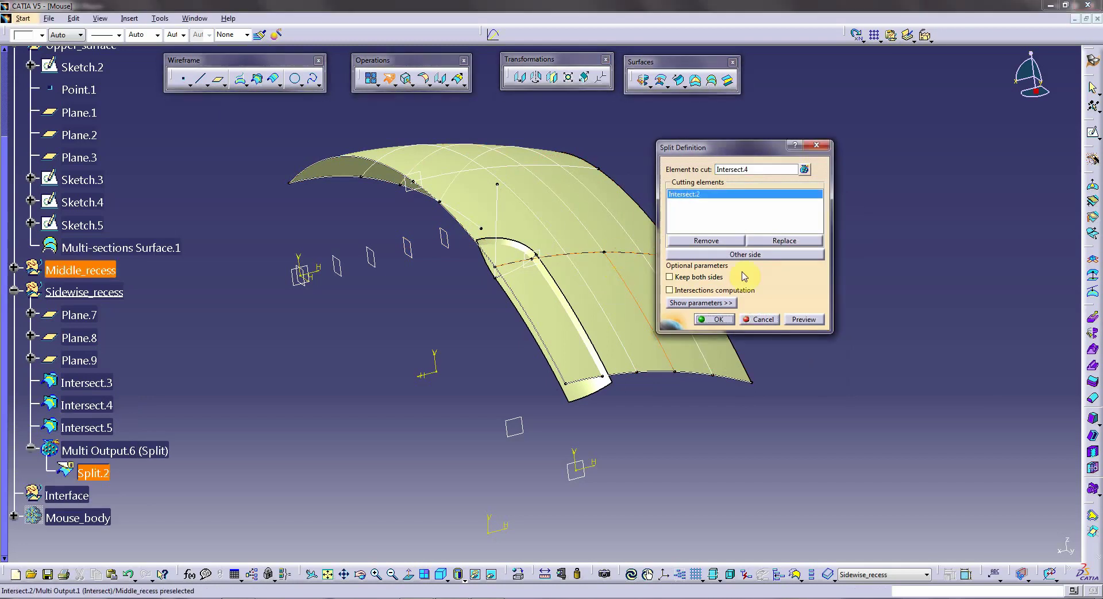
click(718, 319)
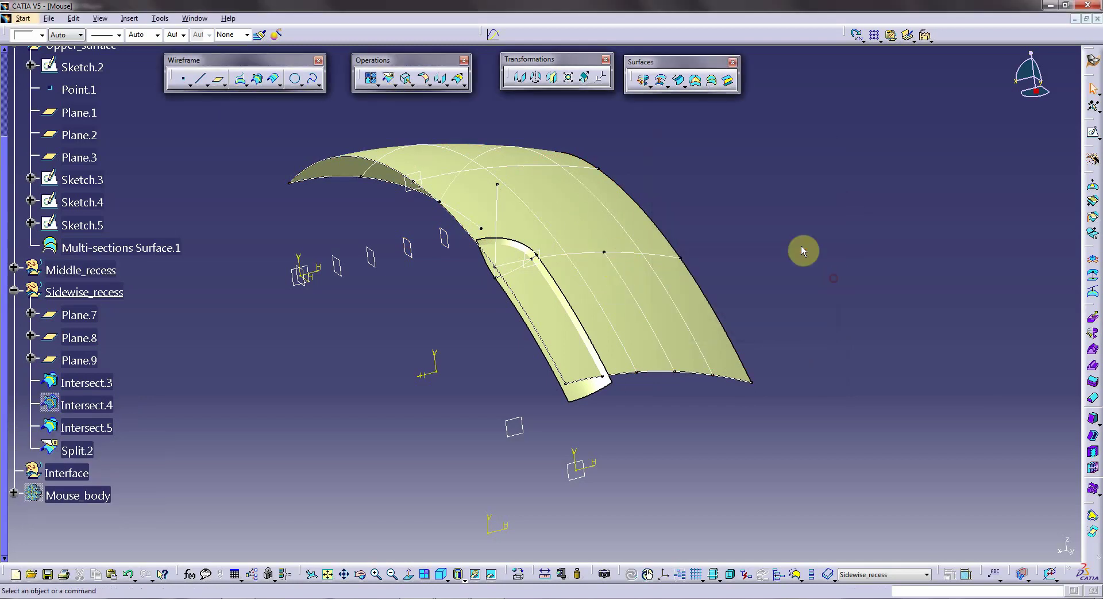
- Create a plane normal to the split curve at its upper end point
click(218, 80)
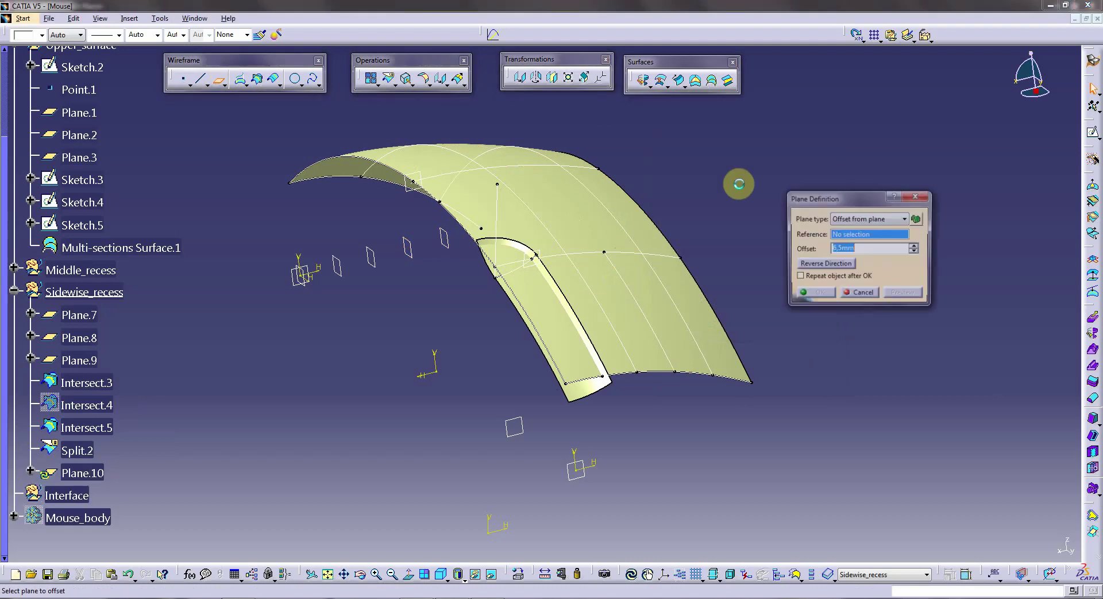
click(906, 219)
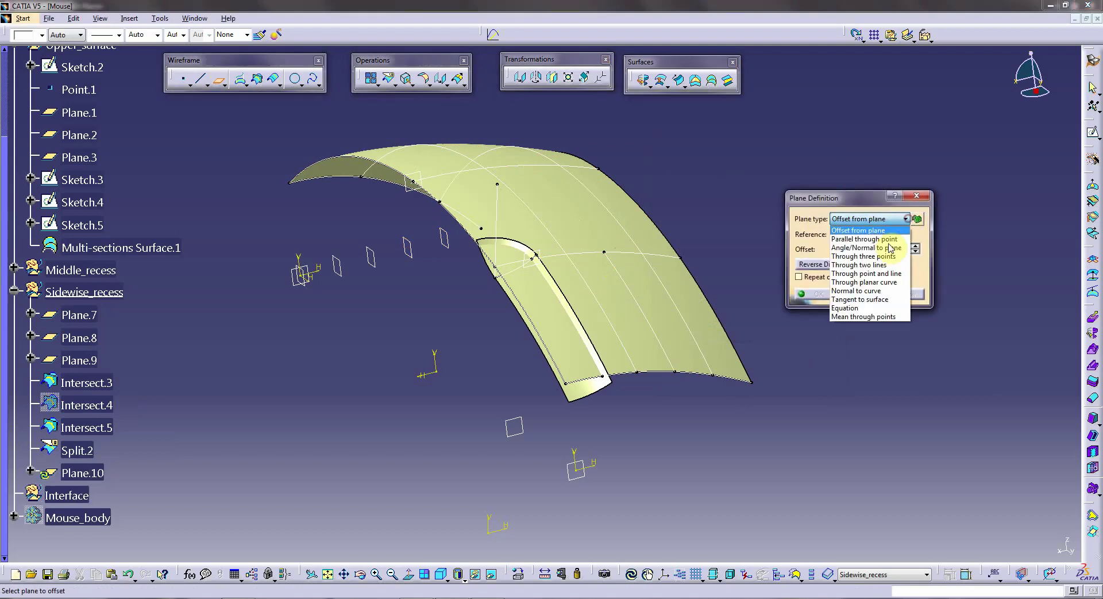
click(860, 291)
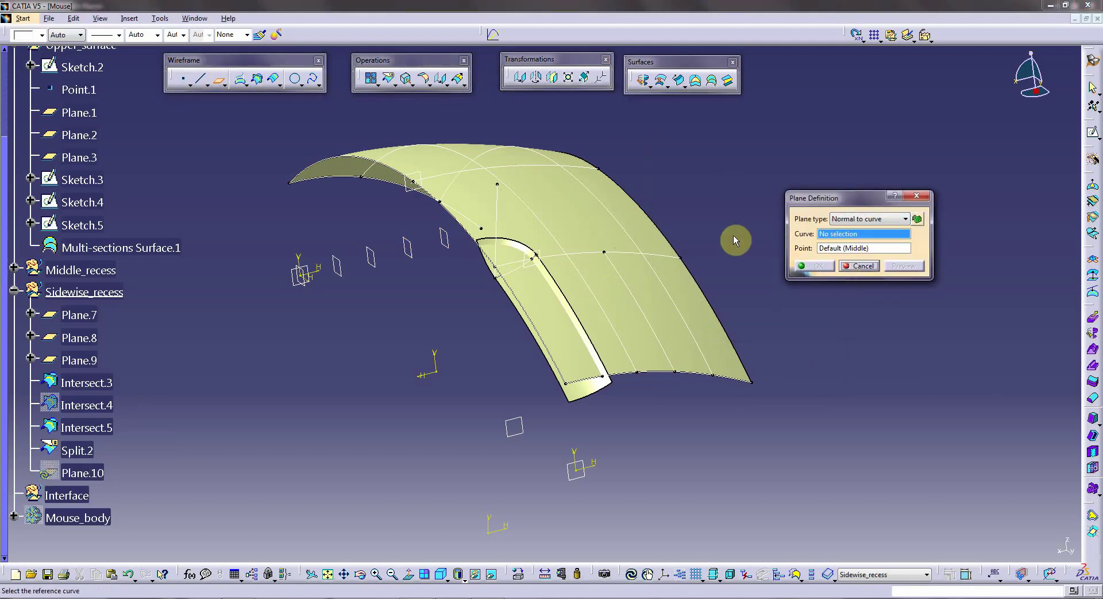
click(638, 305)
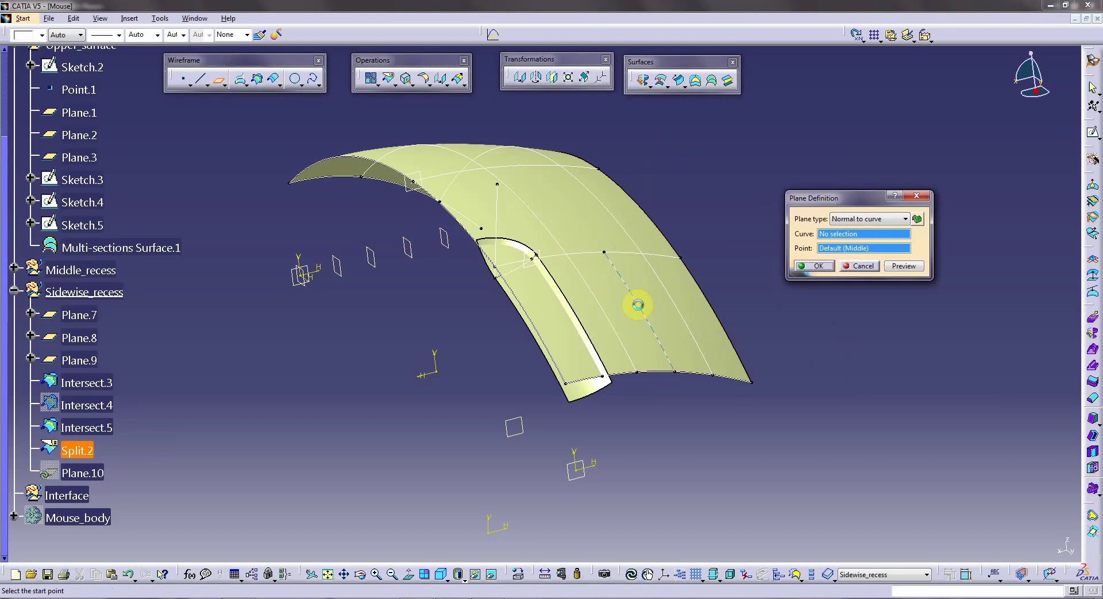
click(609, 254)
click(814, 265)
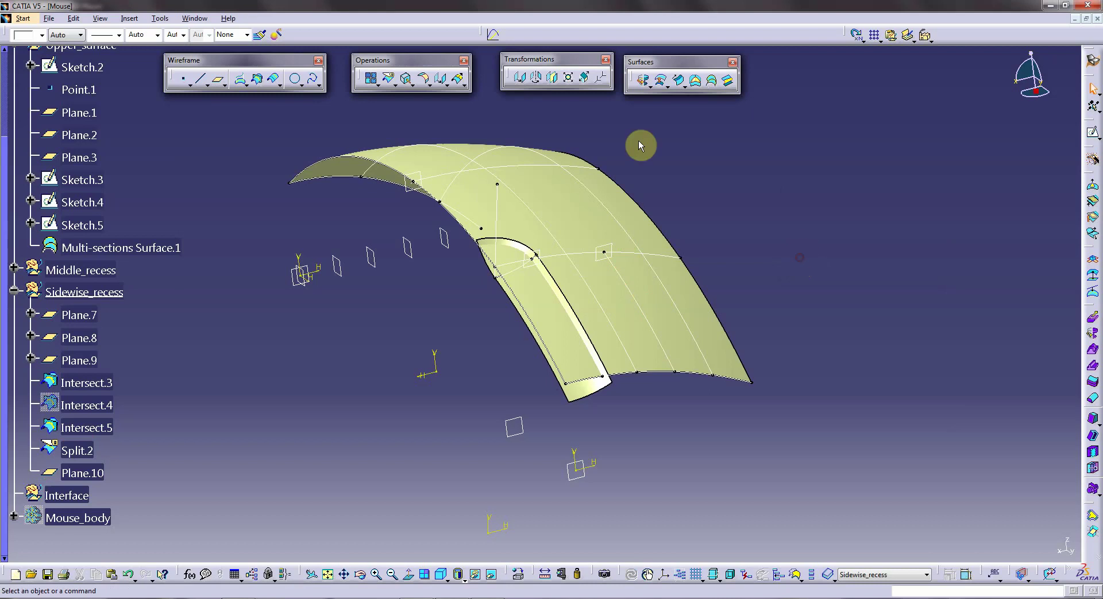
- Set up a split of the Intersect.3 and Intersect.5 curves with Plane.10 as the cutting element
click(389, 81)
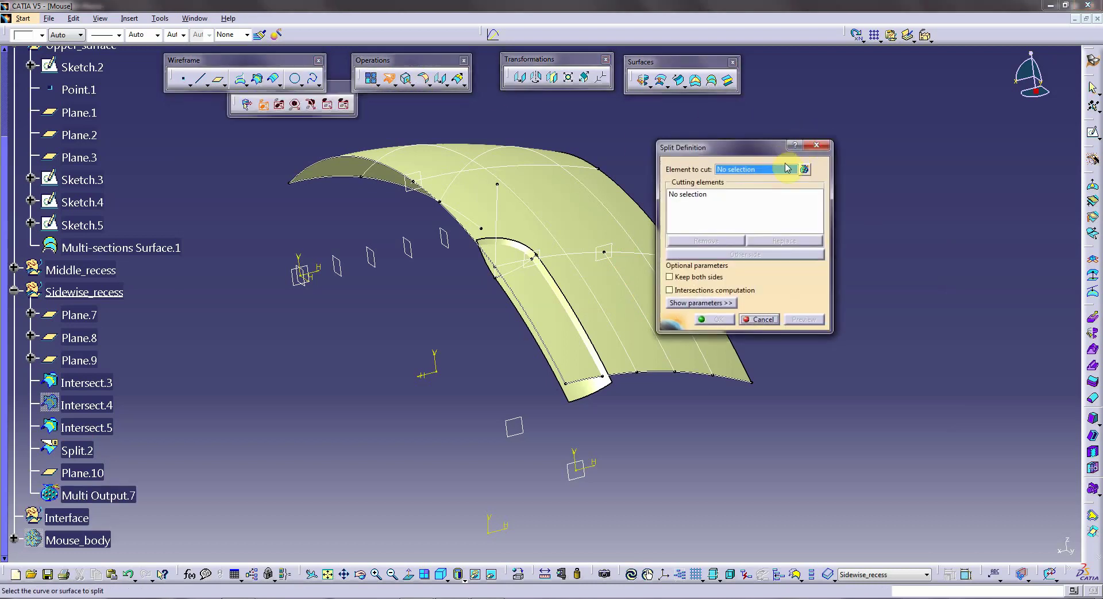
click(804, 169)
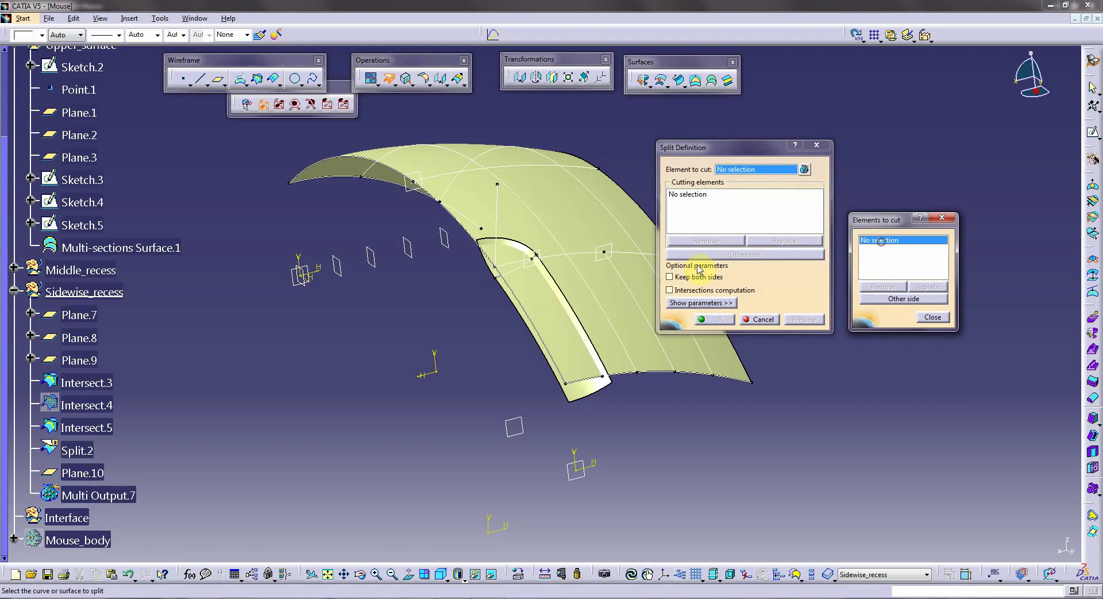
click(600, 294)
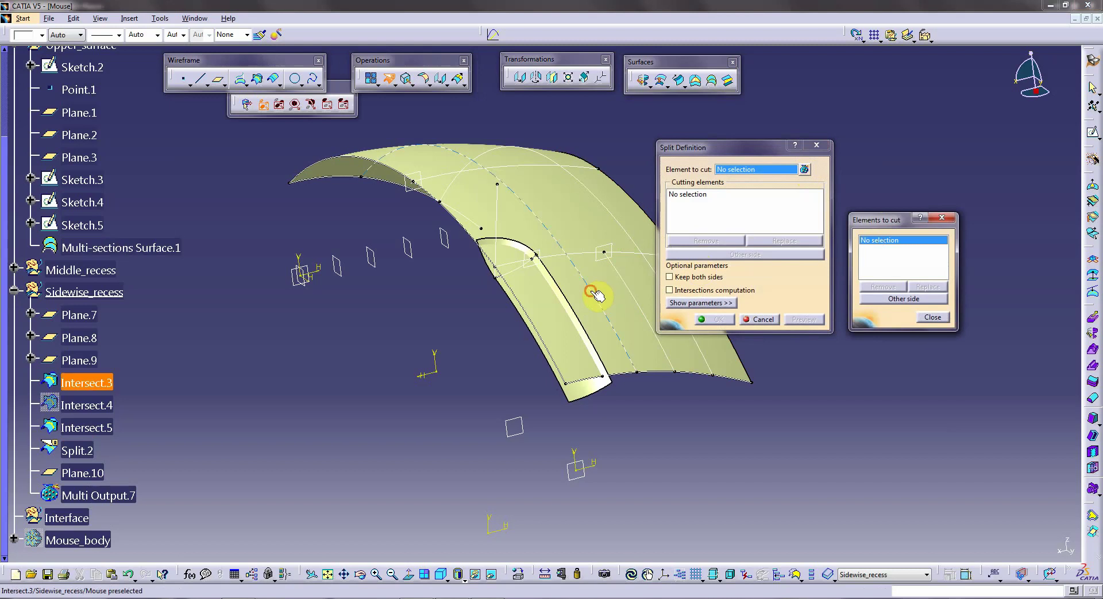
click(637, 245)
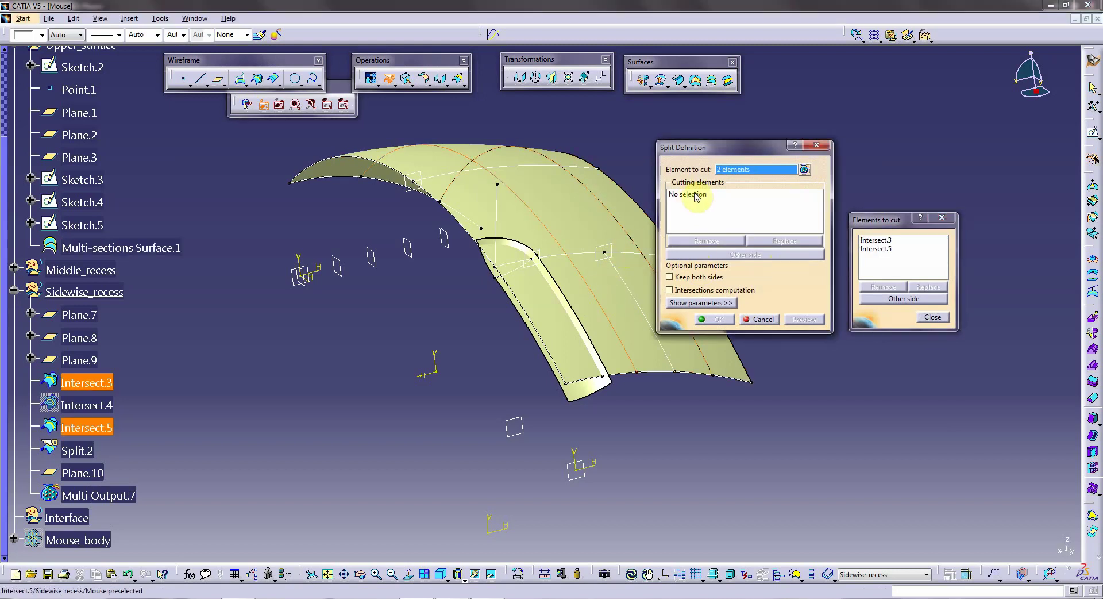
click(932, 316)
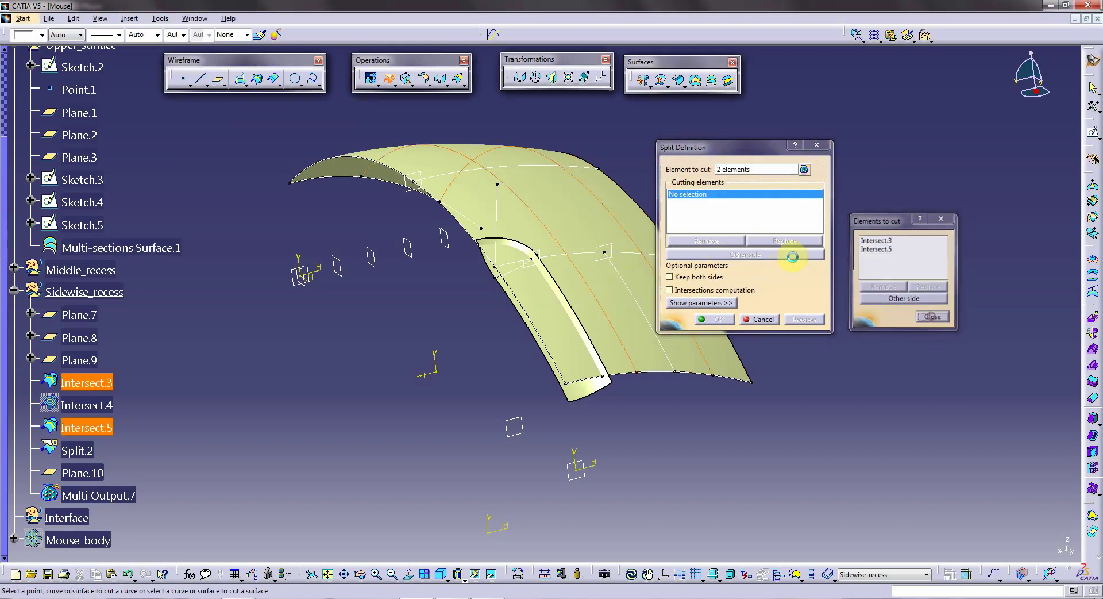
click(620, 252)
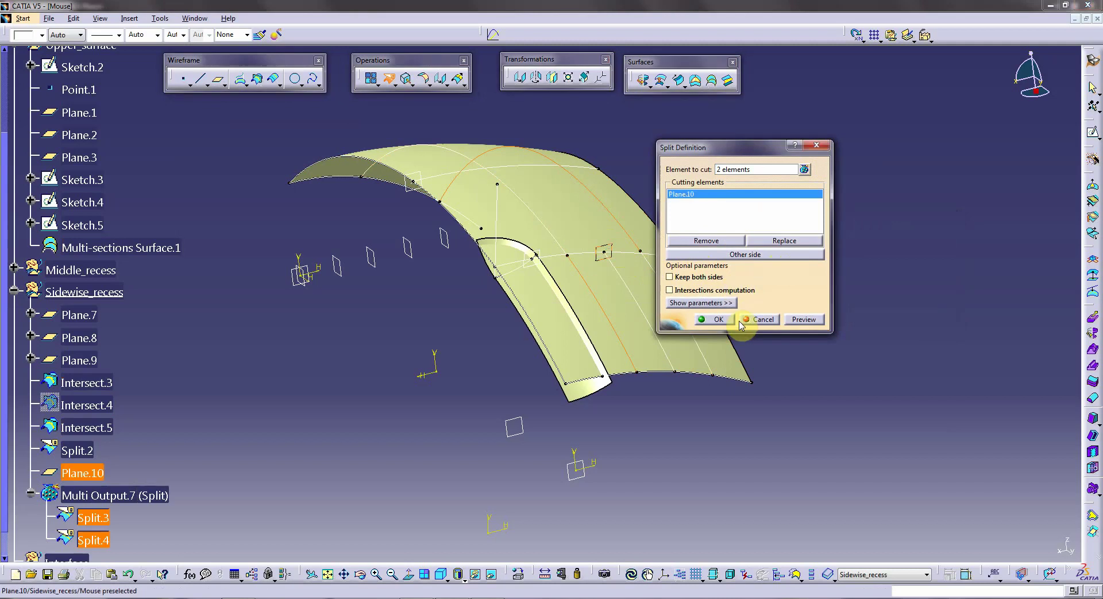
click(745, 256)
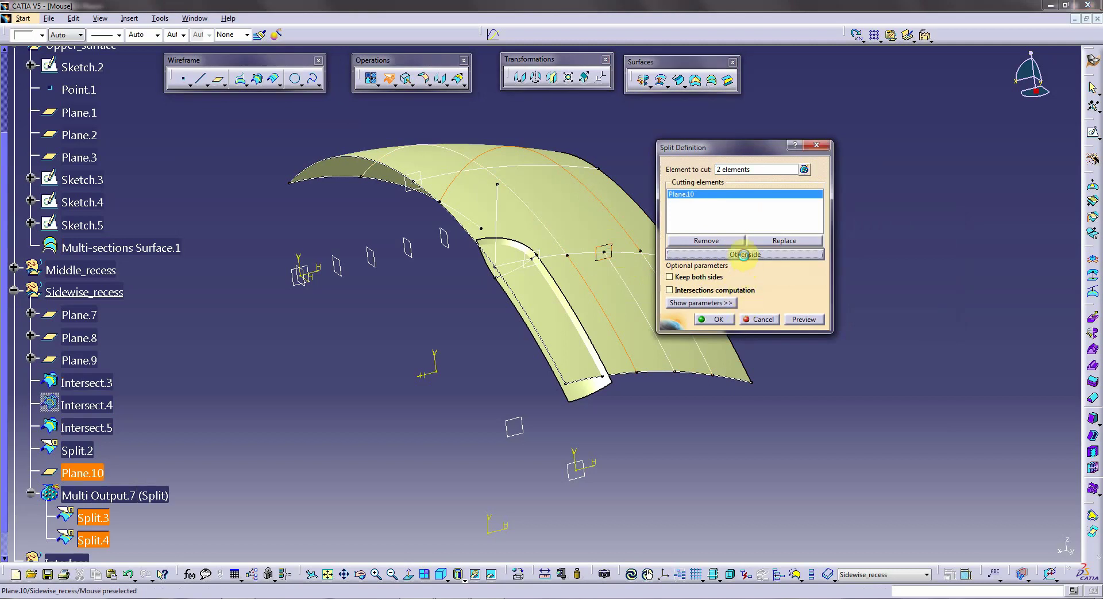
click(744, 254)
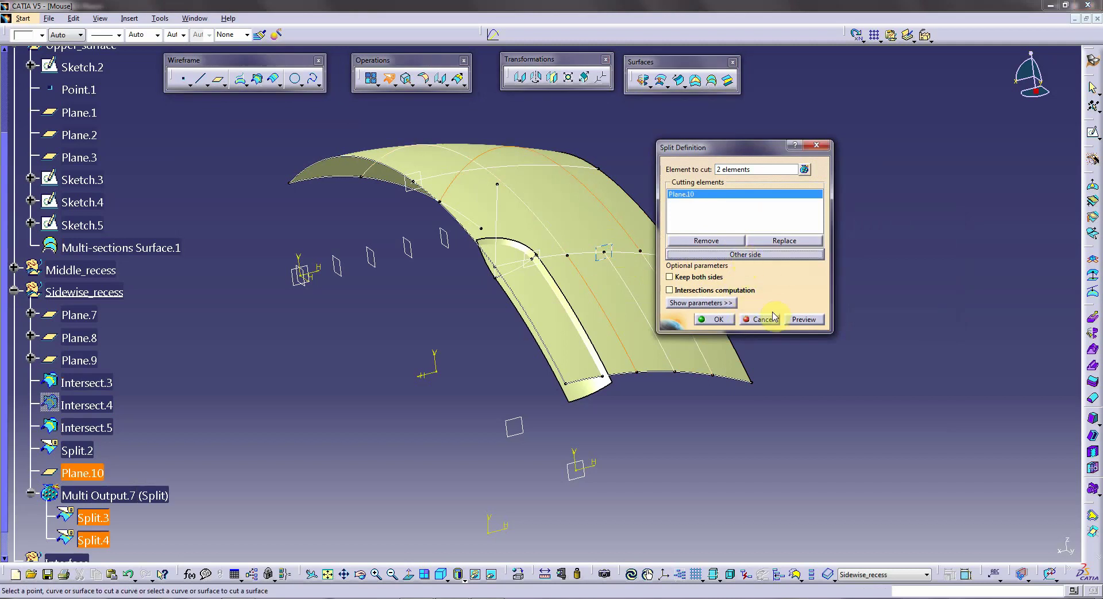
- Remove Intersect.3 from the elements to cut, add it again, and complete the split keeping both curves' parts toward the front edge
click(804, 169)
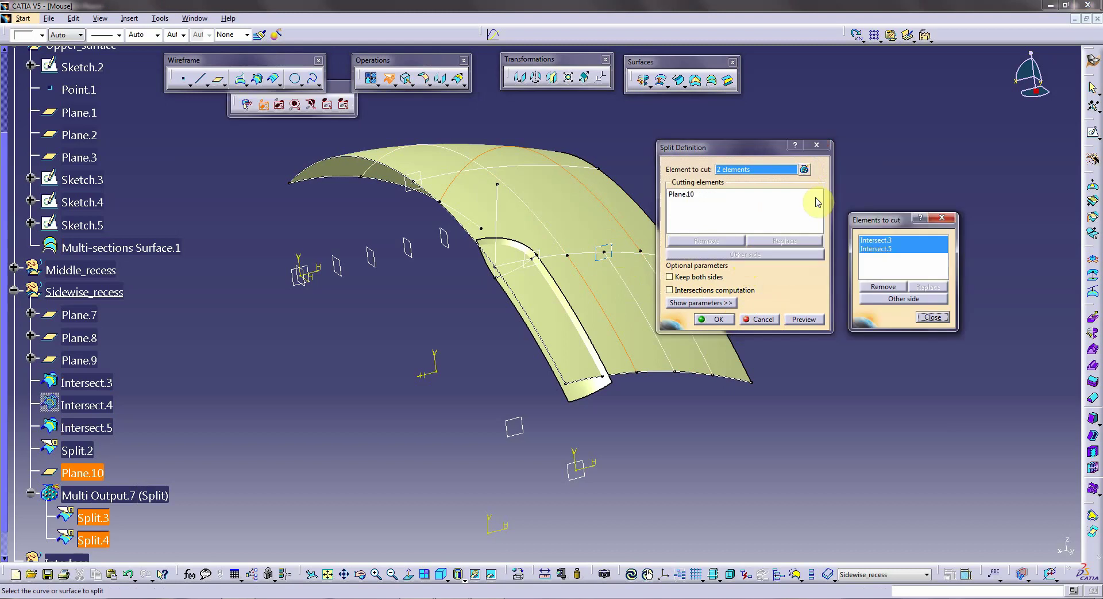
click(878, 240)
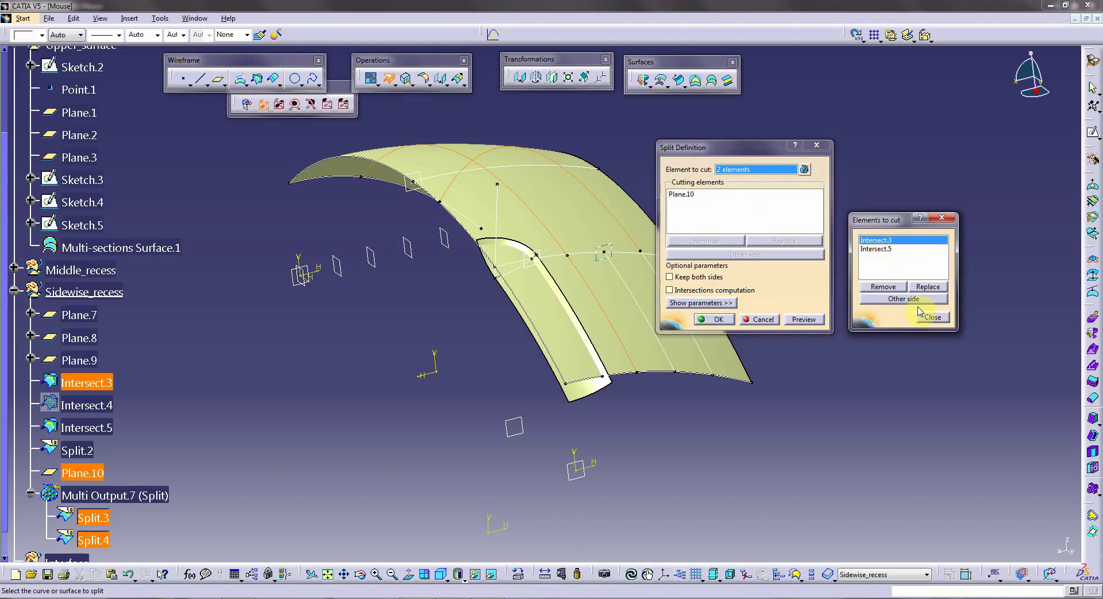
click(891, 289)
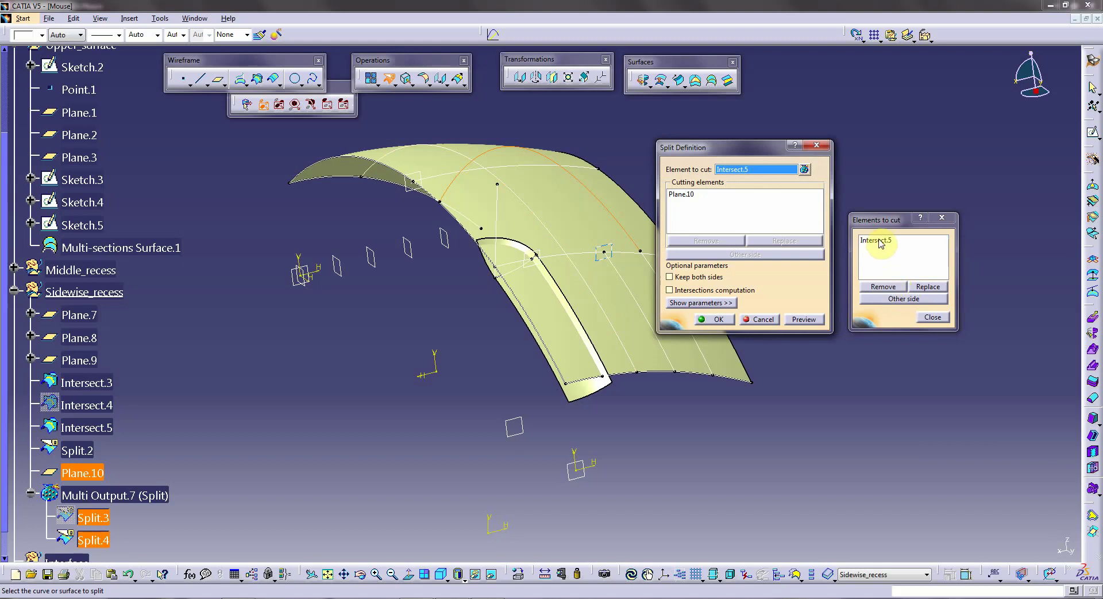
click(553, 231)
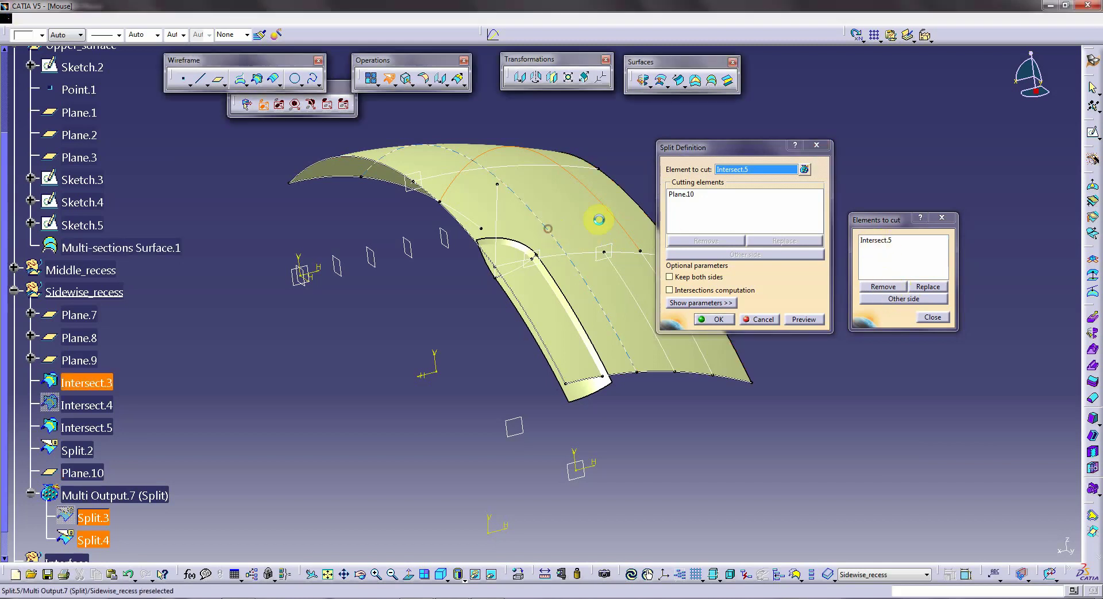
click(931, 317)
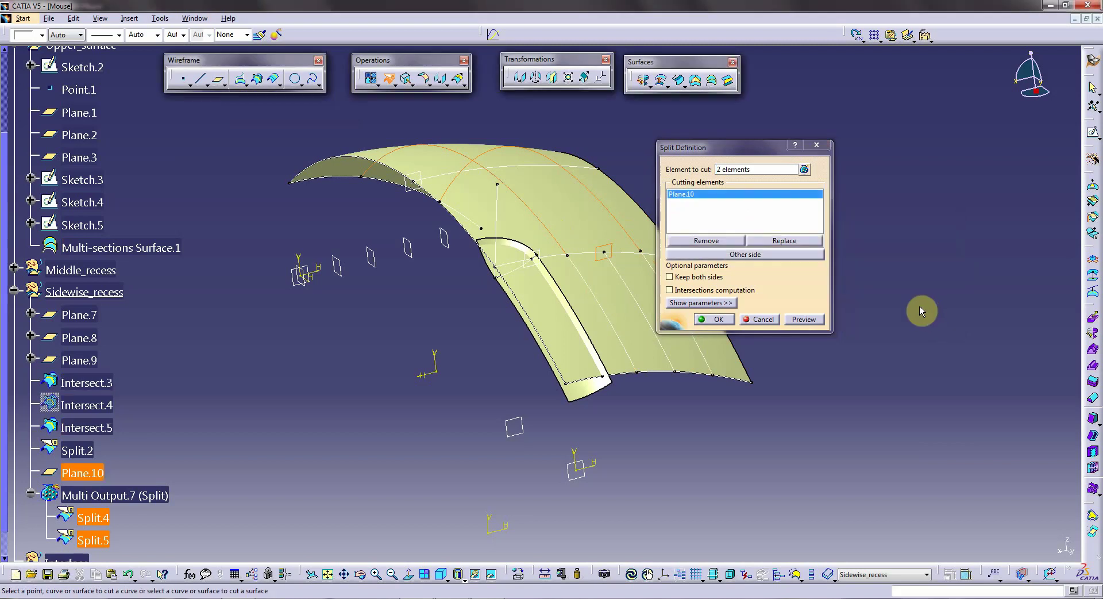
click(738, 253)
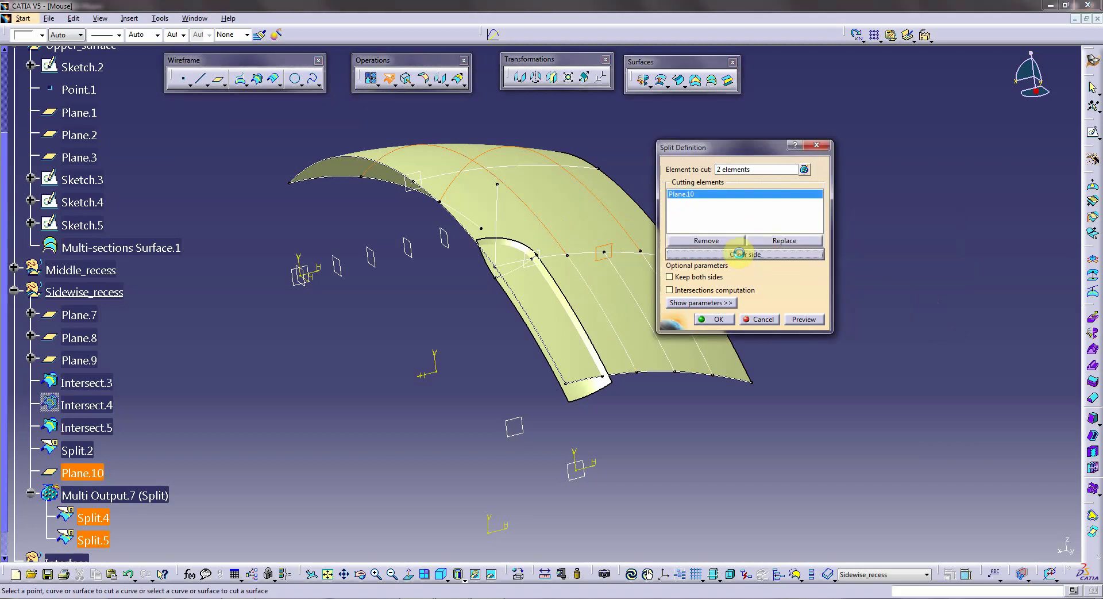
click(713, 319)
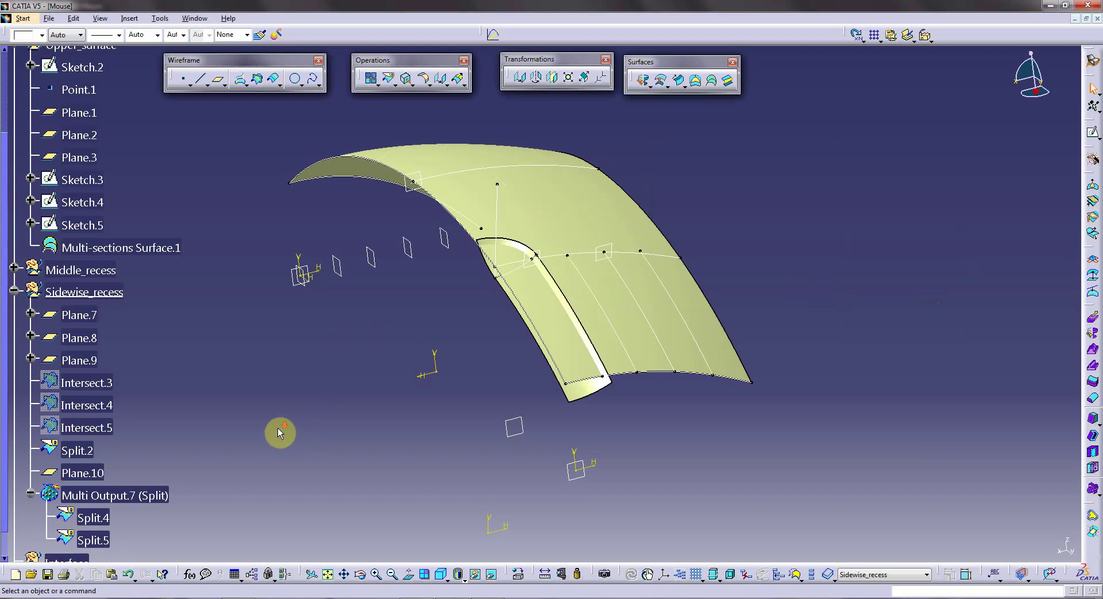
- Extrapolate the Split.5 curve by 5 mm beyond the front edge with curvature continuity
scroll(277, 428, down, 5)
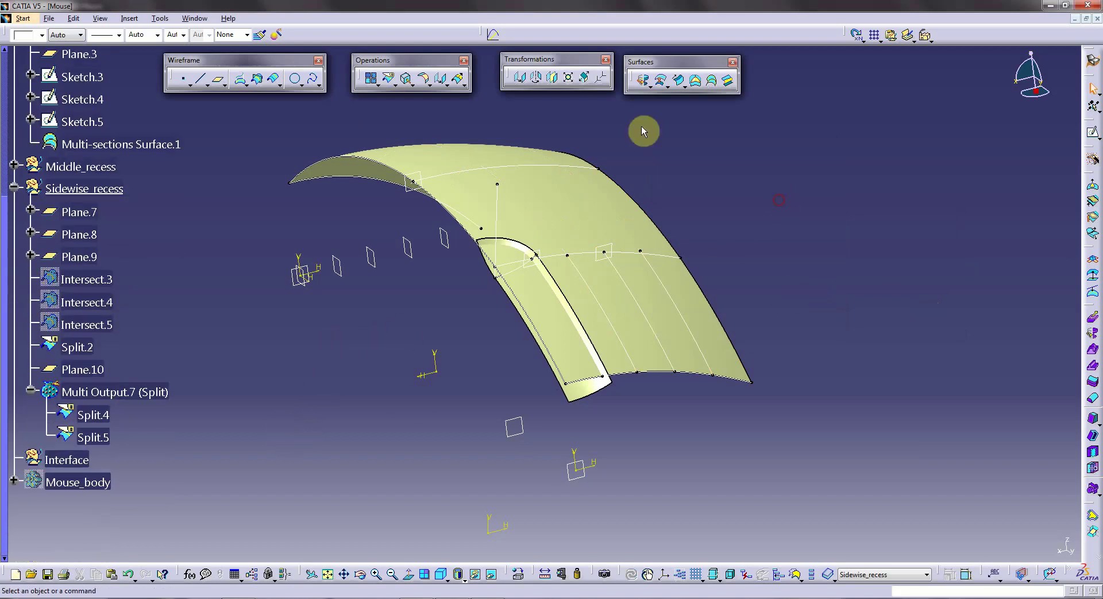
click(457, 83)
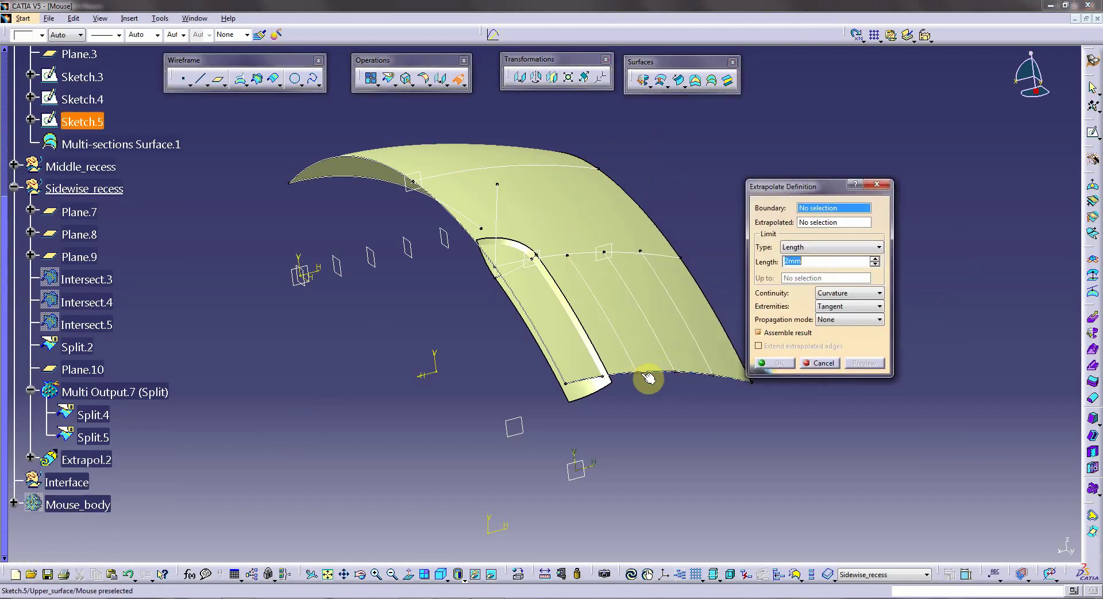
click(633, 360)
click(633, 352)
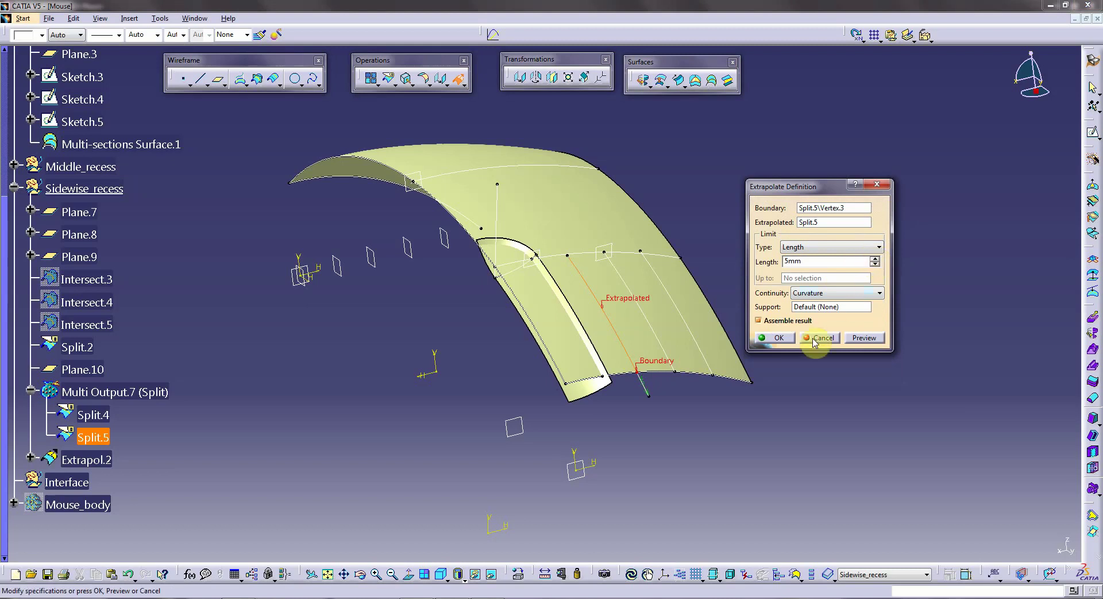
click(772, 337)
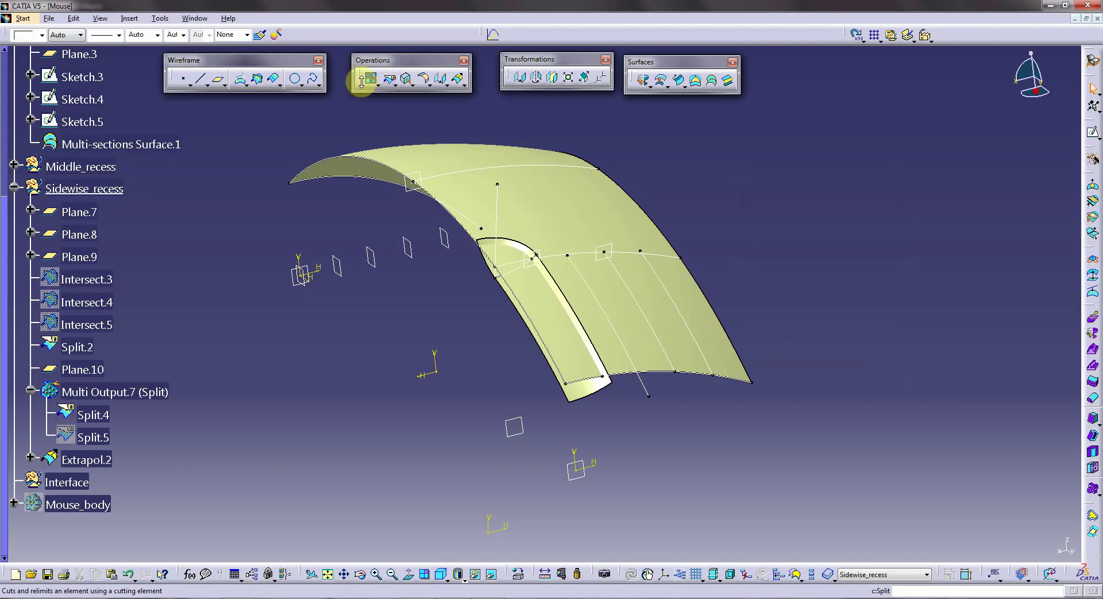
- Extrapolate the Split.2 curve by 5 mm from its front-edge end point with curvature continuity
click(460, 82)
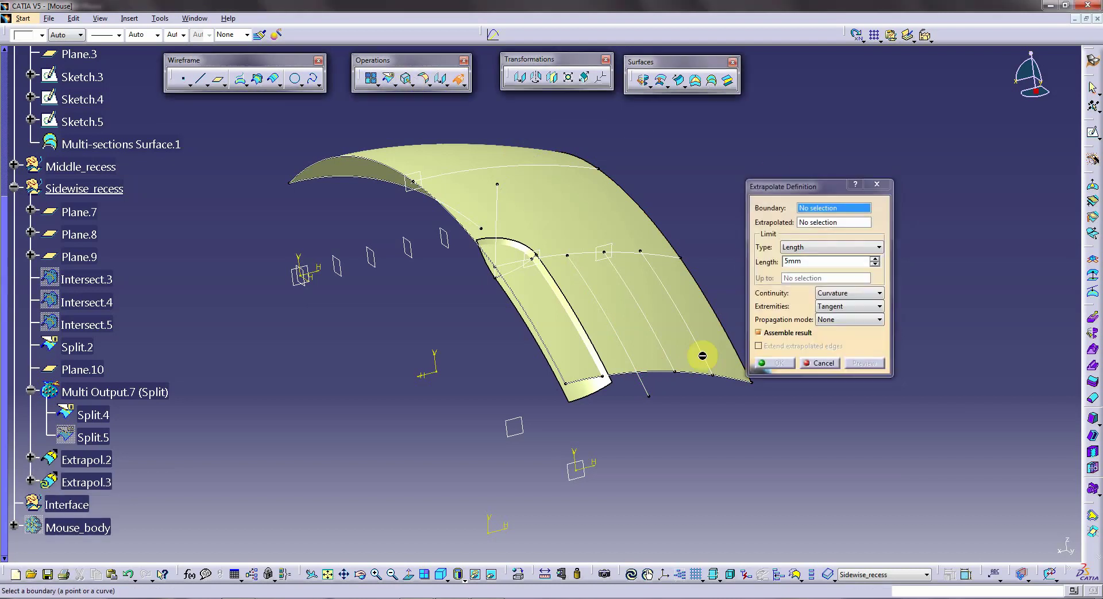
click(681, 374)
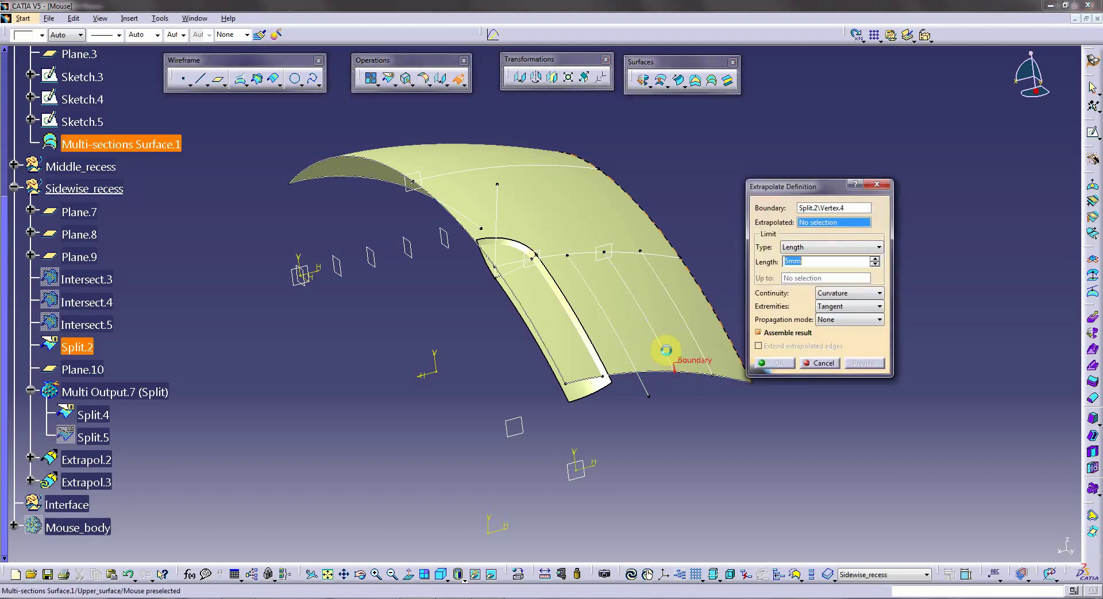
click(722, 360)
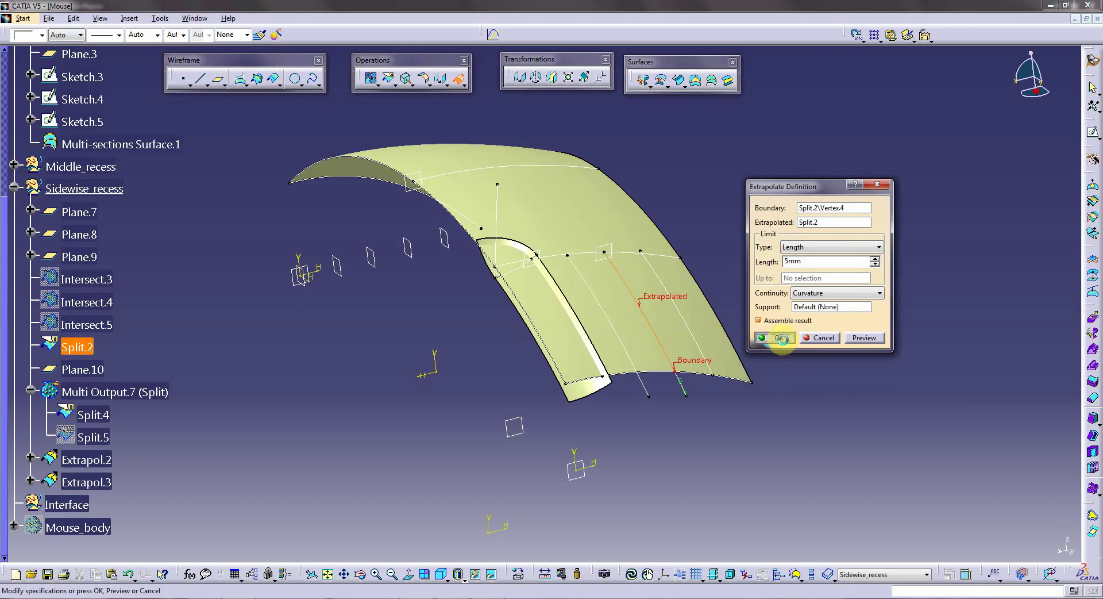
click(777, 338)
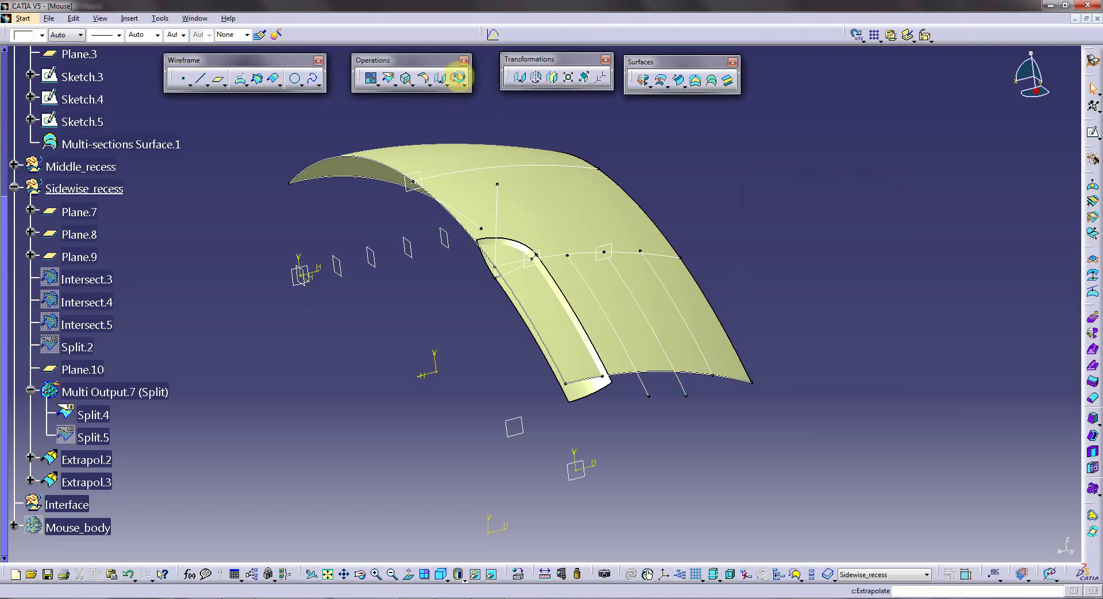
- Extrapolate the Split.4 curve by 5 mm from its front-edge end point with curvature continuity
click(458, 77)
click(711, 375)
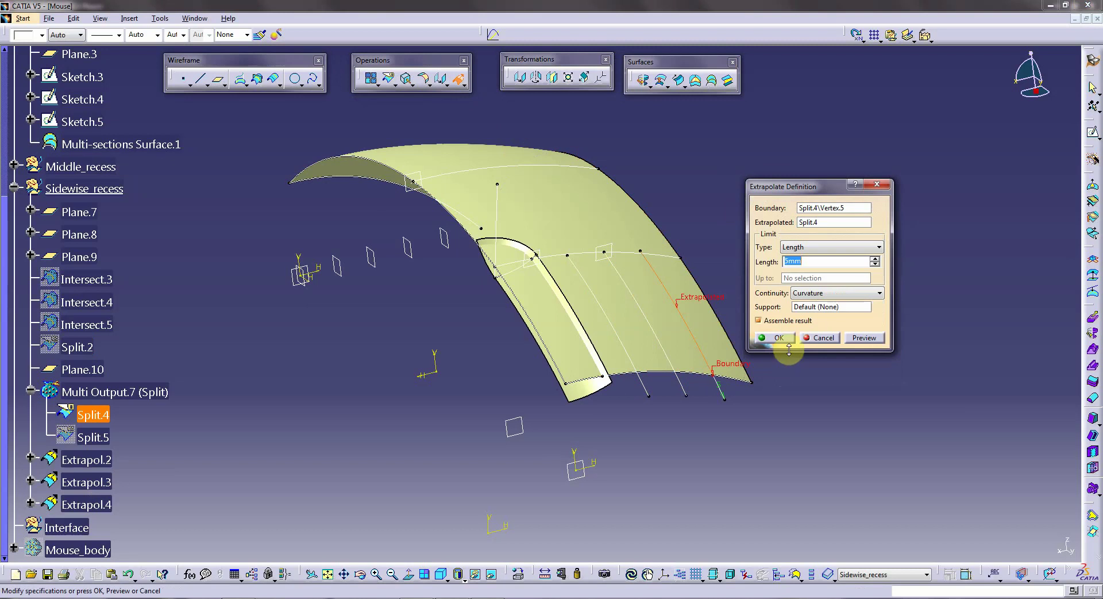
click(780, 337)
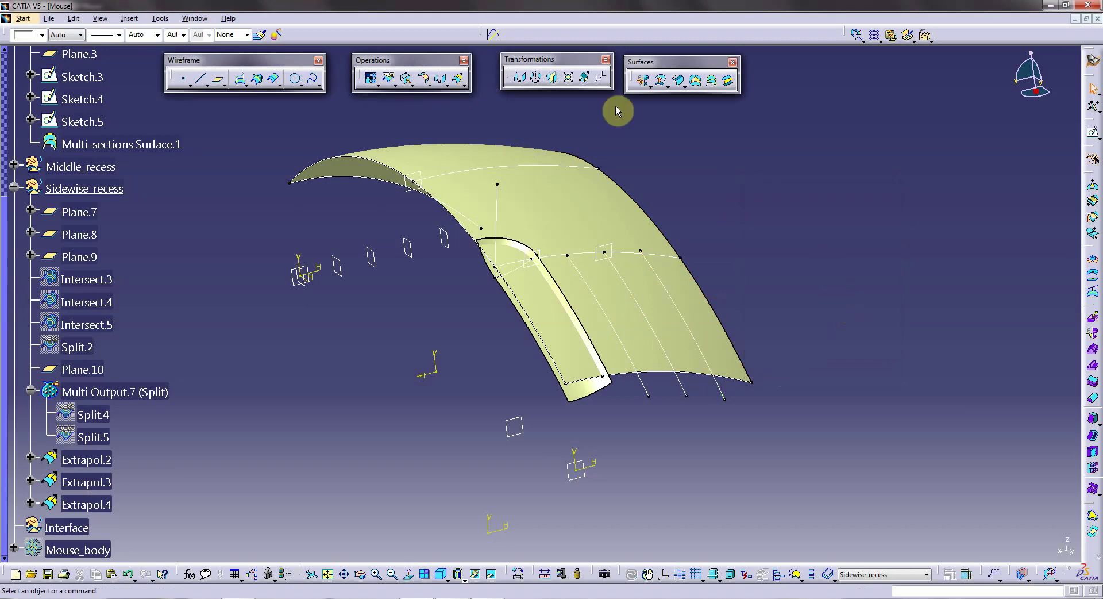
- Set up a circular two-guides-and-radius sweep with guides Extrapol.2 and Extrapol.4, radius 12 mm and spine Extrapol.3
click(679, 81)
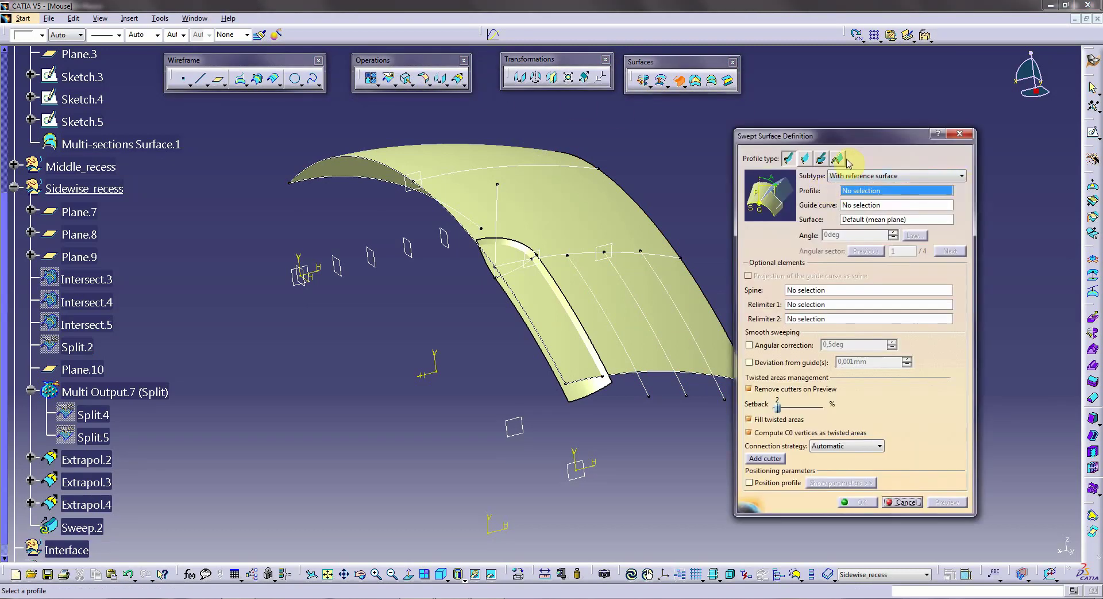
click(822, 159)
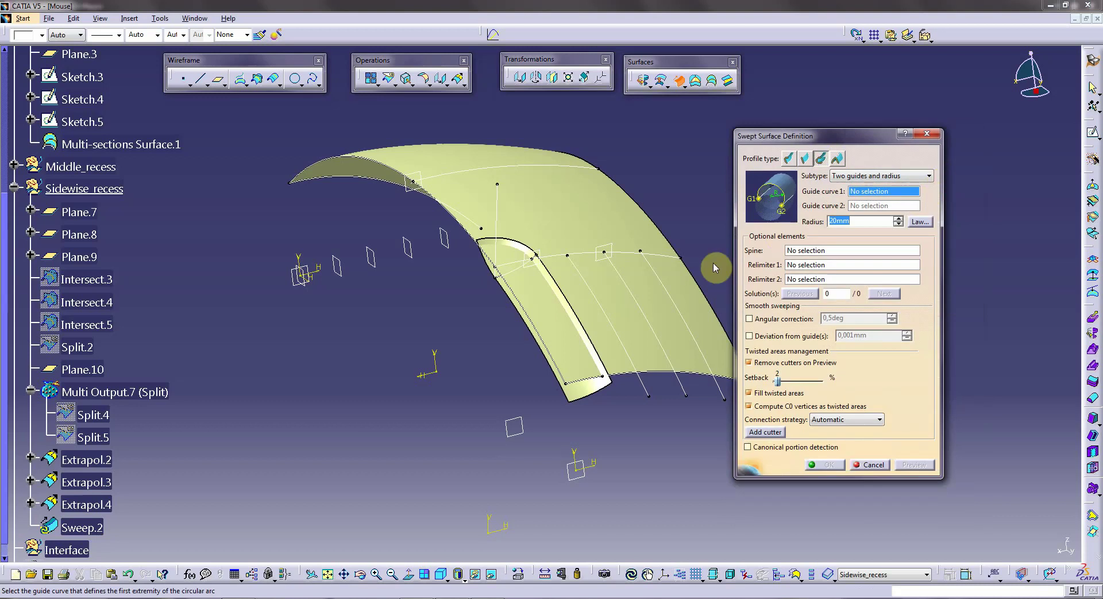
click(610, 316)
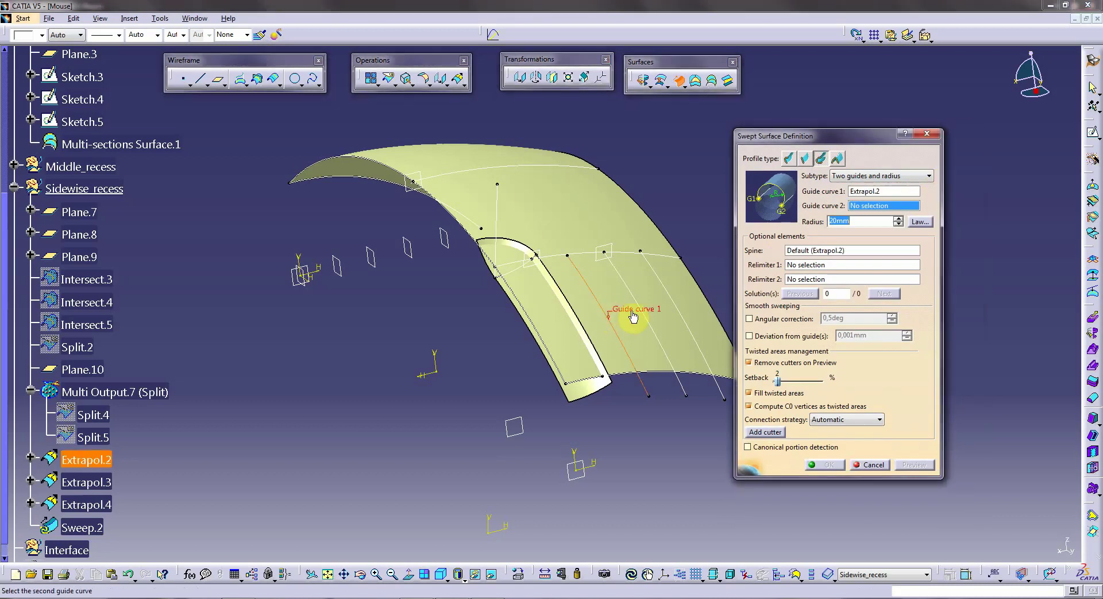
click(673, 303)
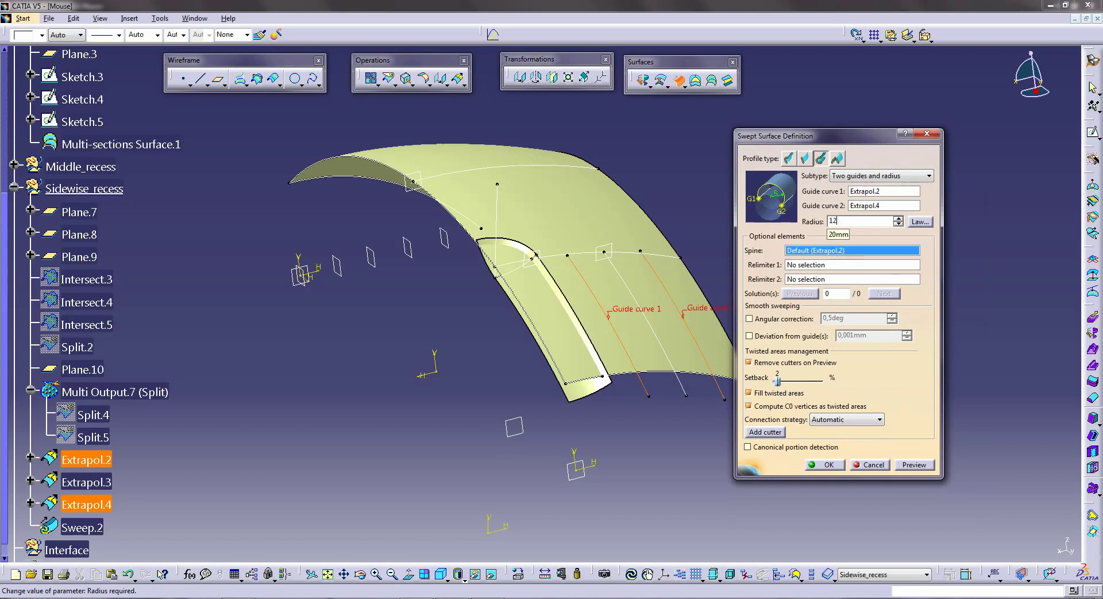
click(814, 252)
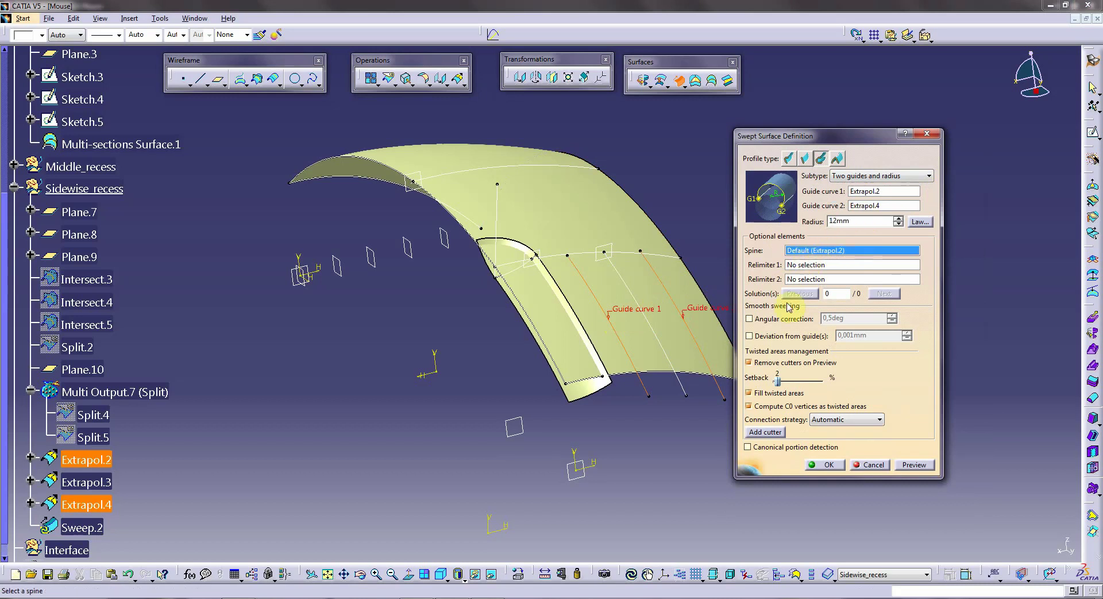
click(687, 394)
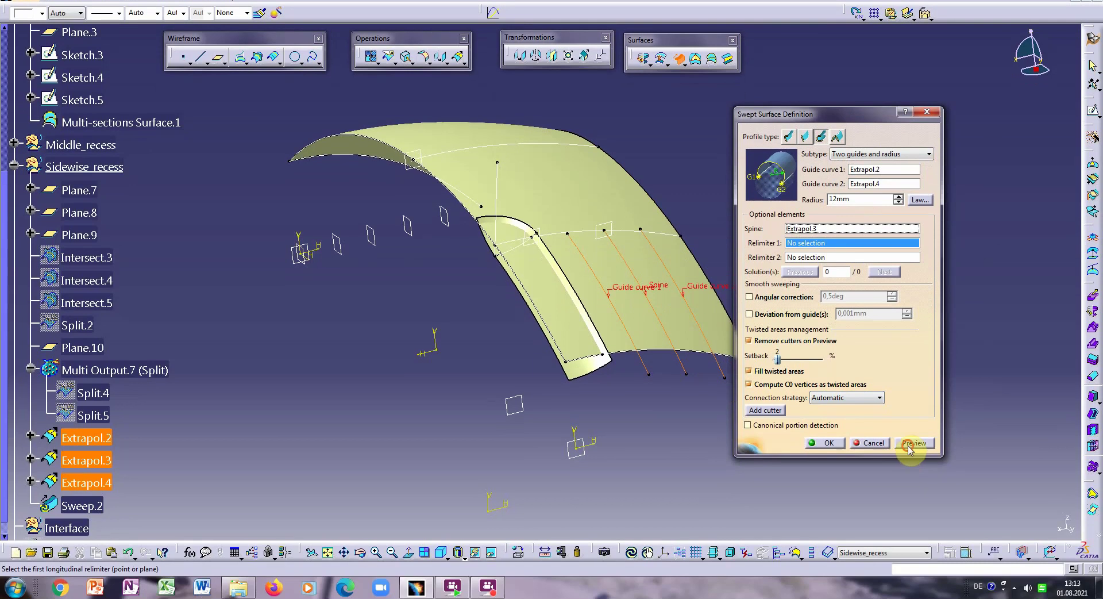
- Preview the sweep solutions, choose solution 4 and create the swept surface
click(908, 442)
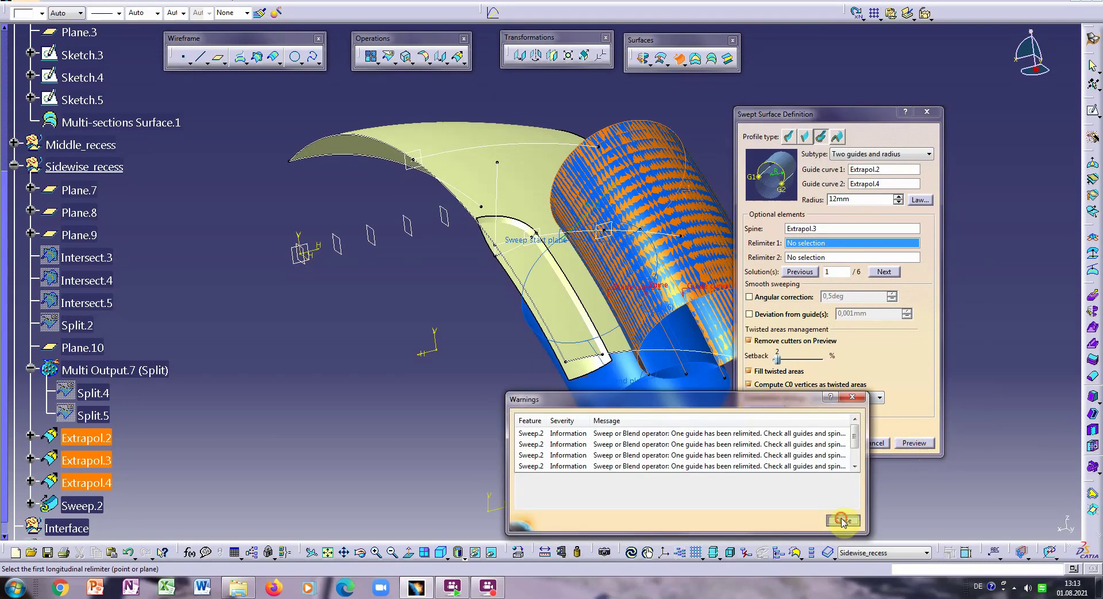
click(842, 521)
click(884, 272)
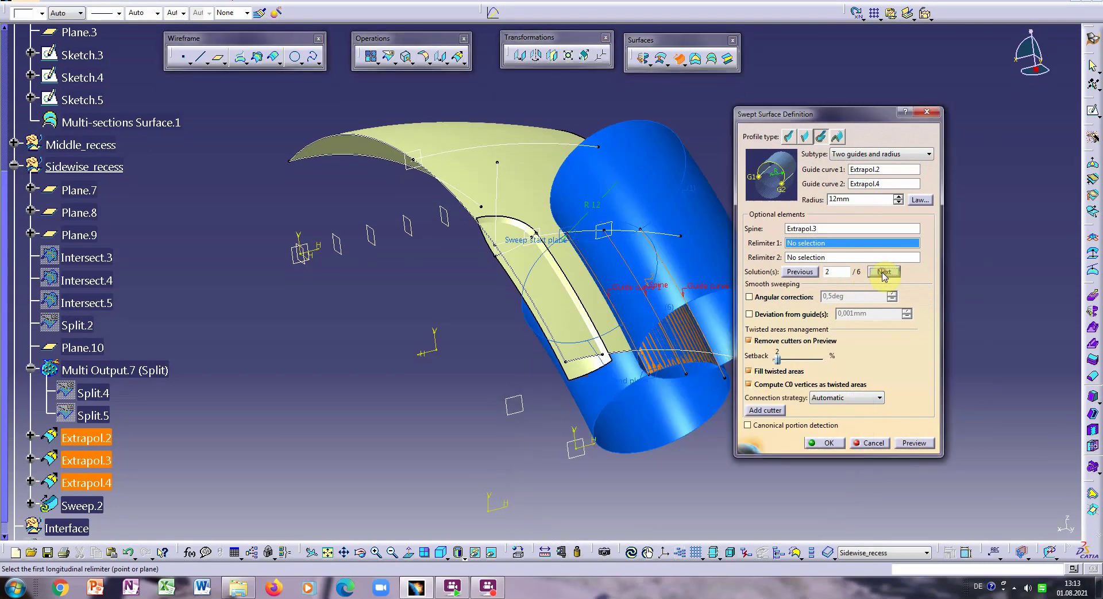
click(884, 272)
click(883, 272)
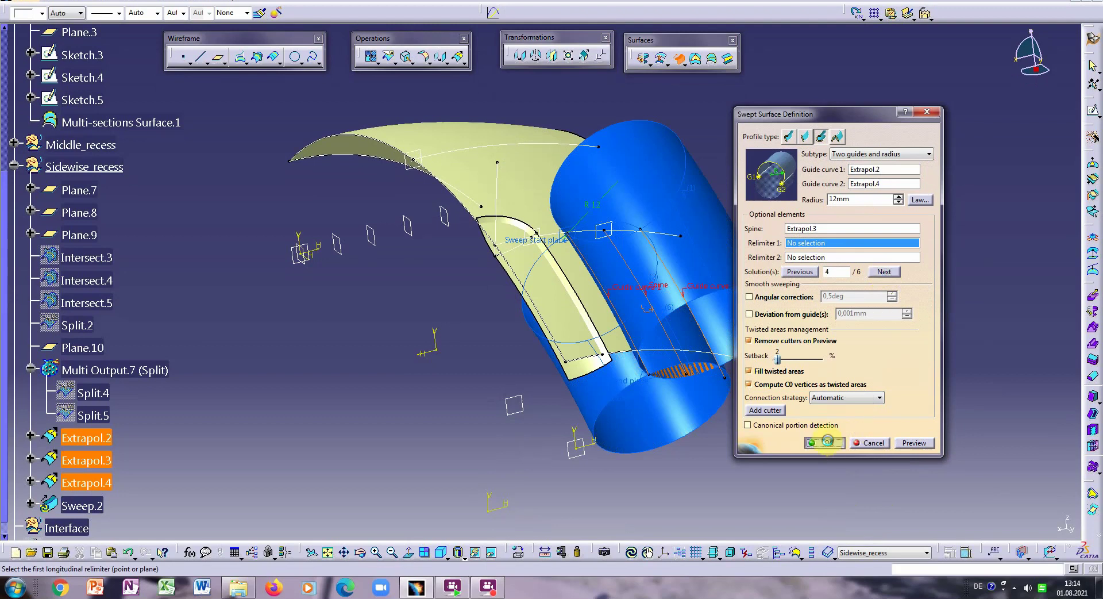
click(825, 442)
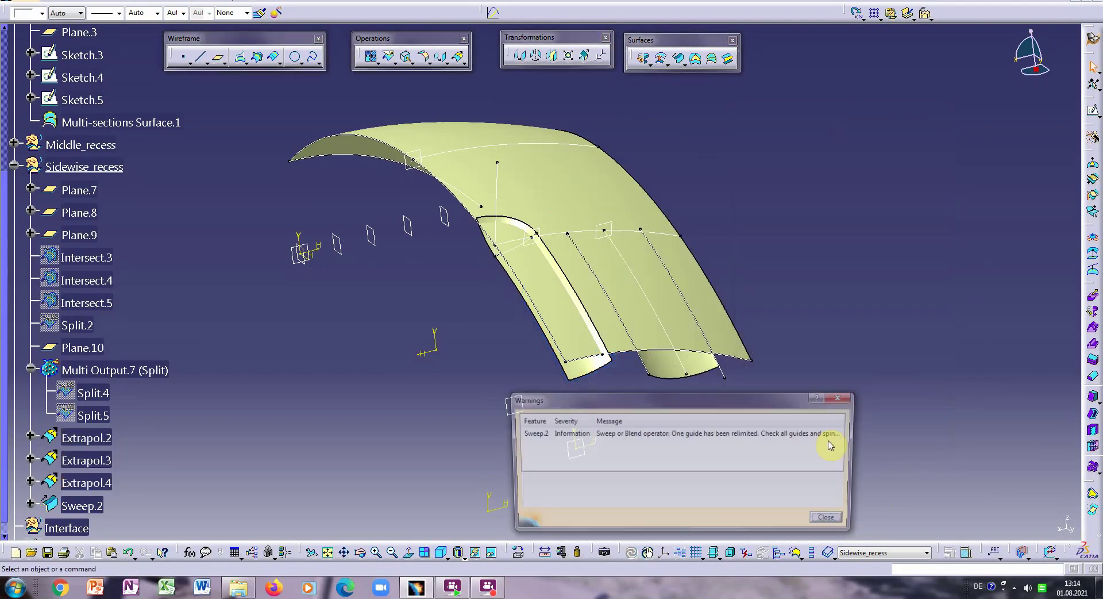
- Dismiss the sweep warnings and hide the Upper_surface geometrical set
click(833, 522)
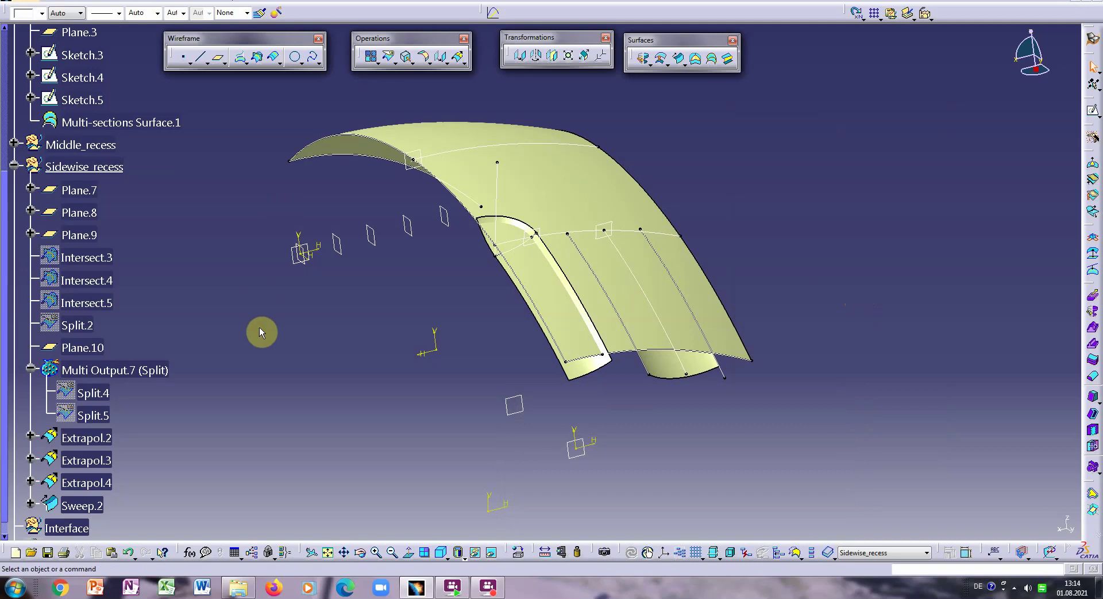
scroll(260, 326, up, 3)
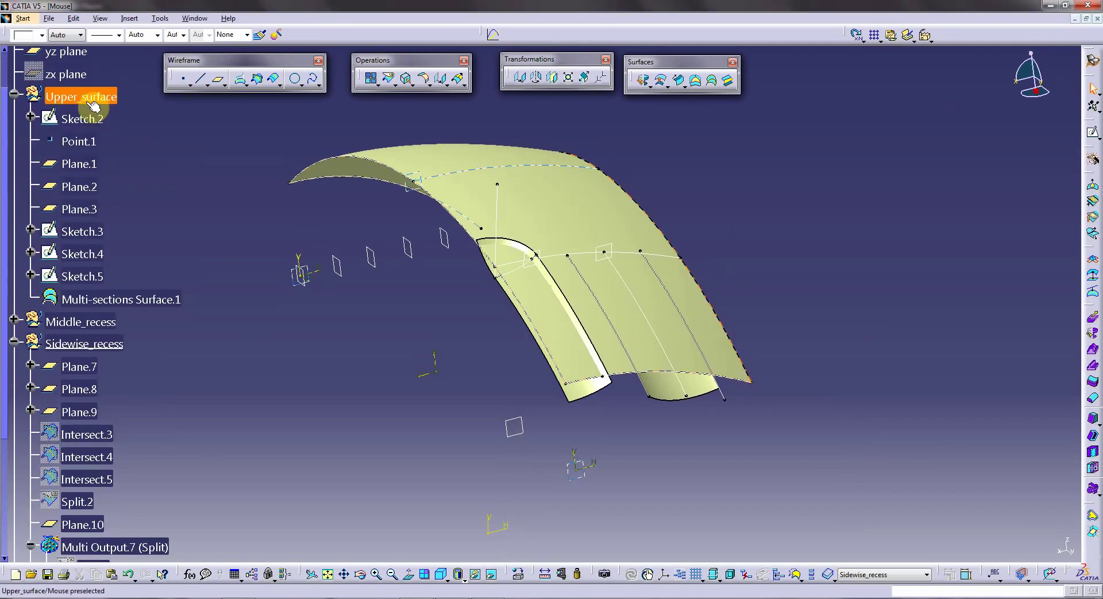
right_click(86, 75)
click(110, 138)
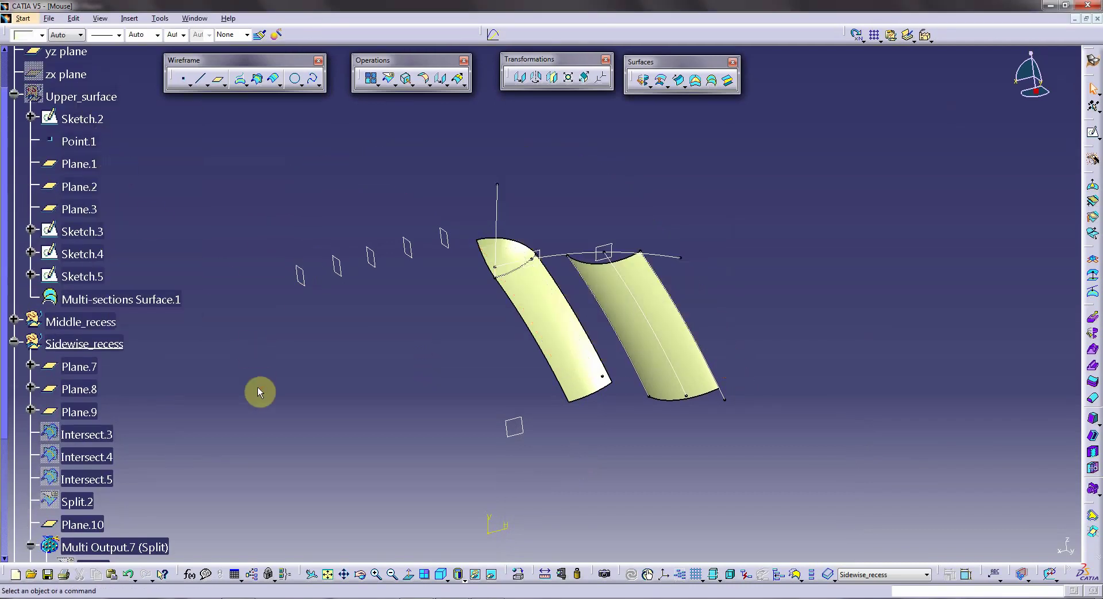
- Start a sketch on the plane at the swept surface's upper end and sketch a slanted line about 4 mm long above it
scroll(275, 396, down, 3)
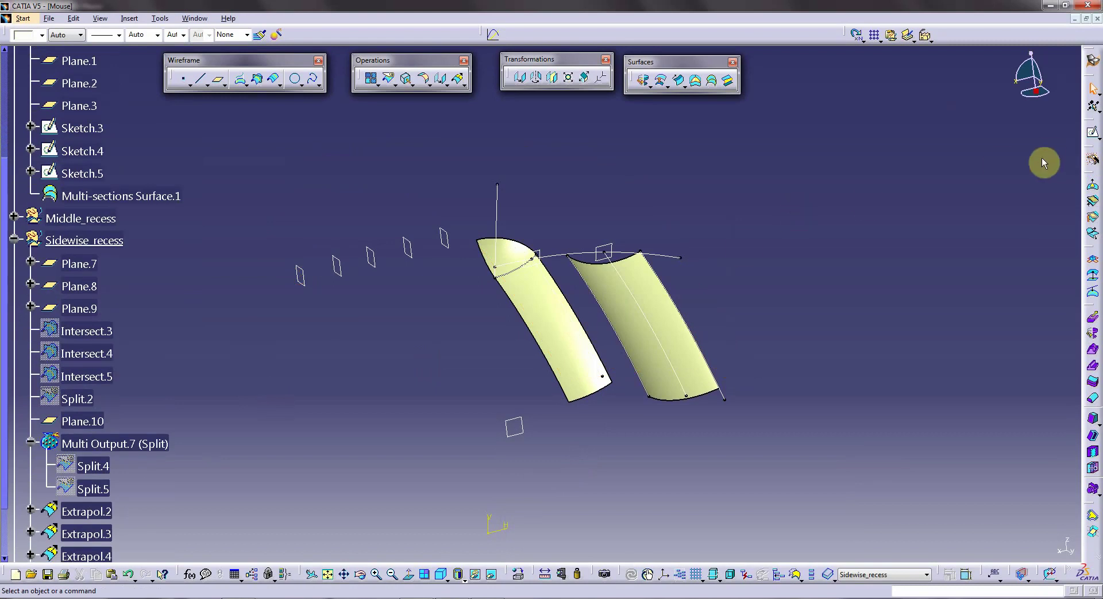
click(1092, 132)
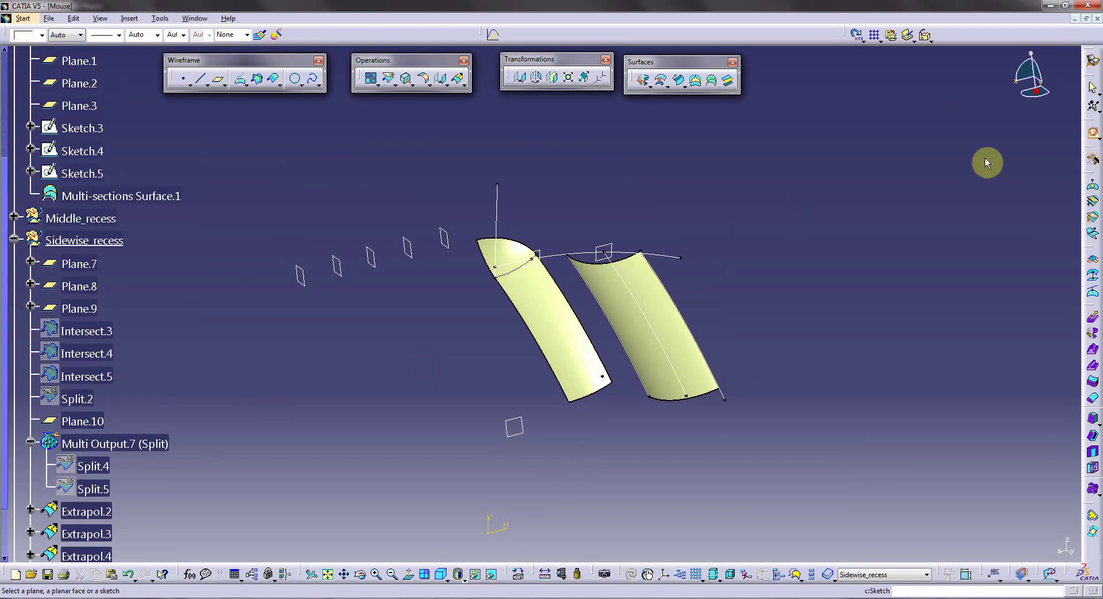
click(621, 247)
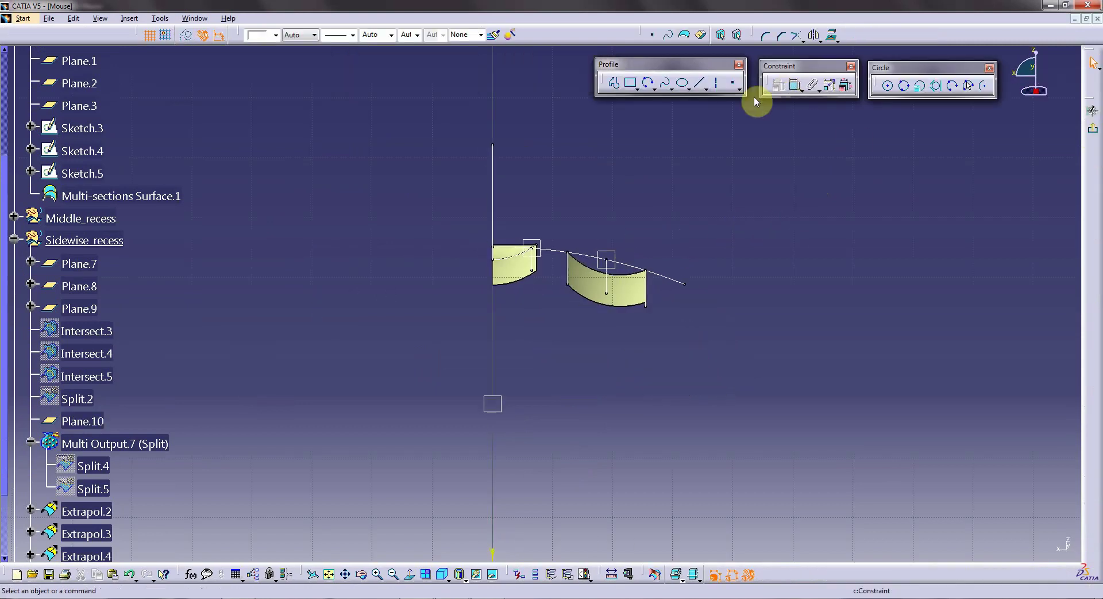
click(627, 238)
mouse_move(630, 250)
middle_down()
mouse_move(626, 238)
mouse_move(692, 179)
mouse_move(549, 290)
mouse_move(652, 236)
middle_up()
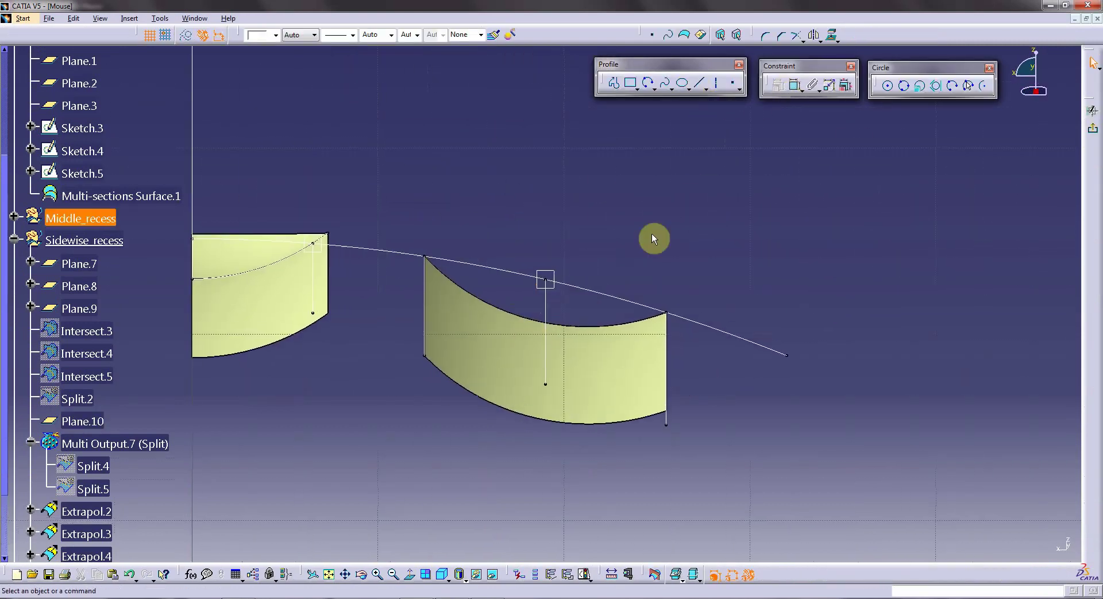
click(695, 86)
click(569, 228)
click(604, 162)
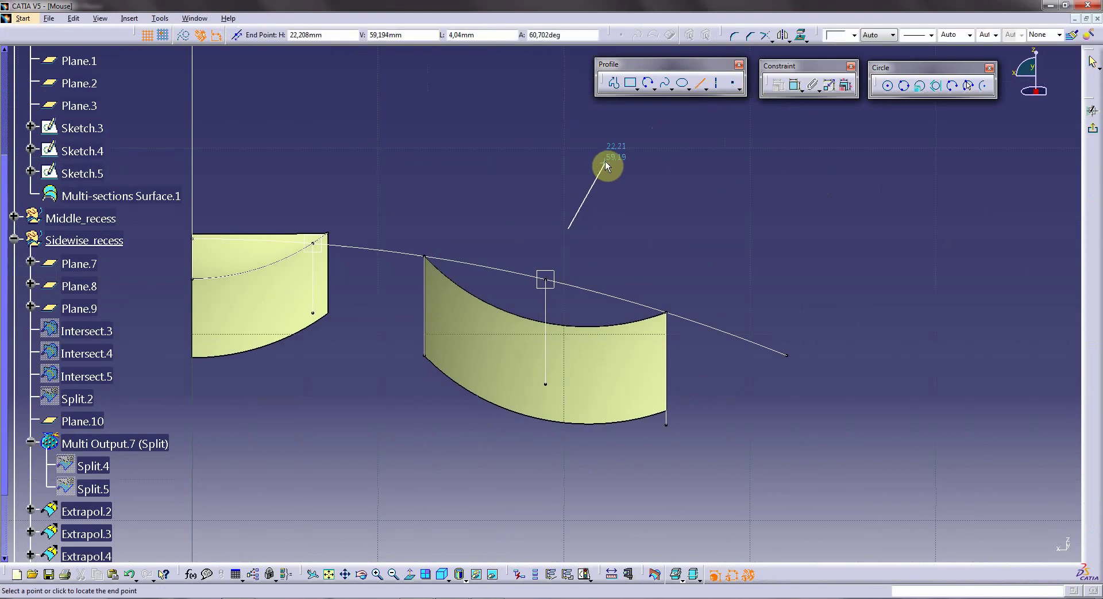
click(680, 183)
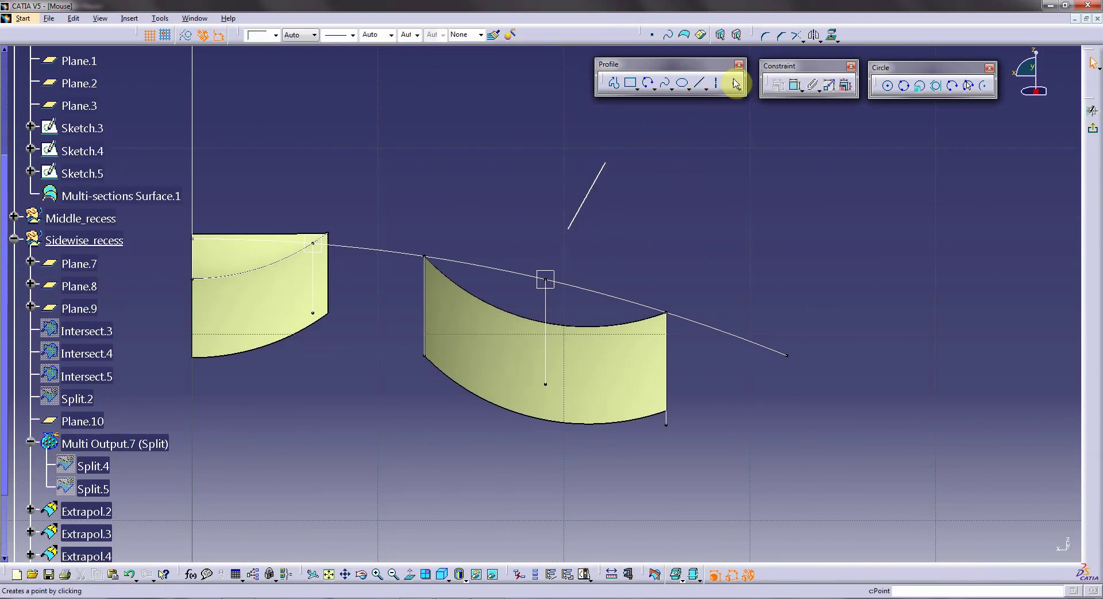
- Make the slanted line's lower end point coincident with the upper end vertex of Extrapol.3
click(796, 85)
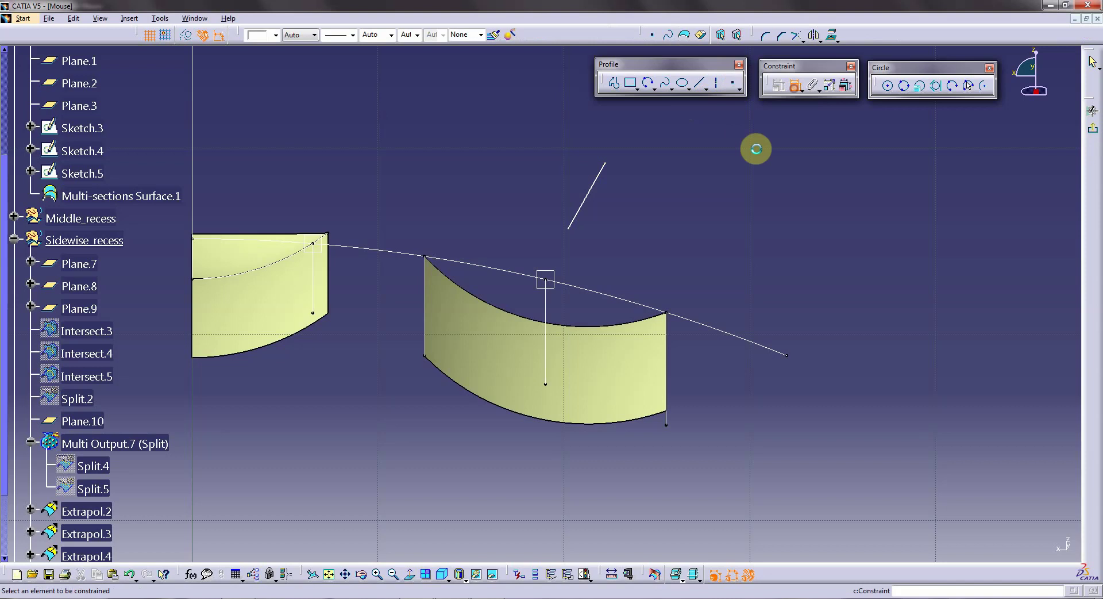
click(573, 232)
click(546, 280)
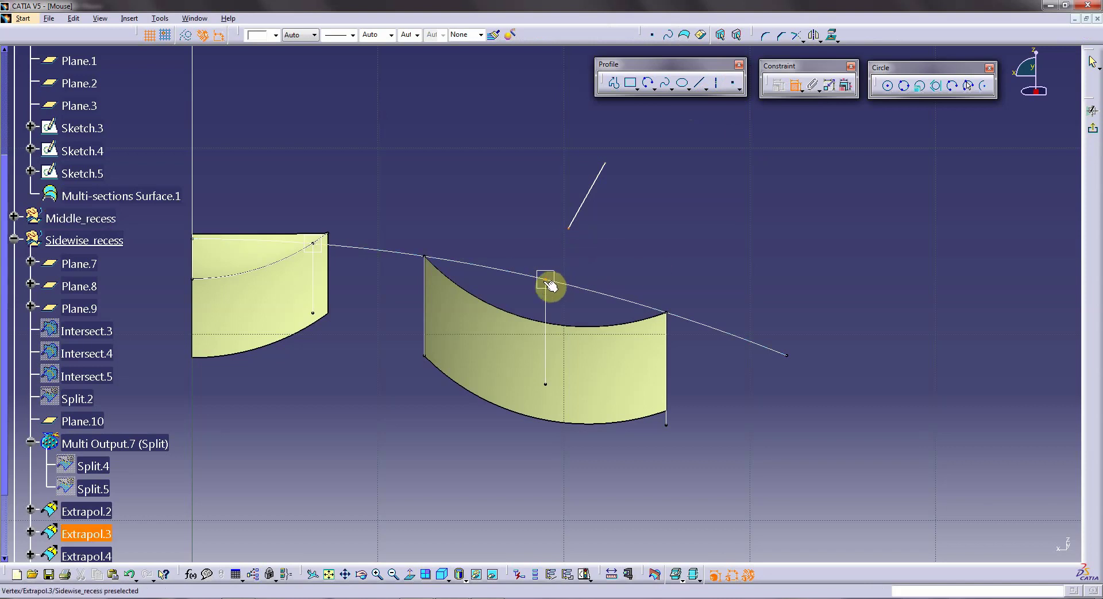
right_click(594, 262)
click(635, 340)
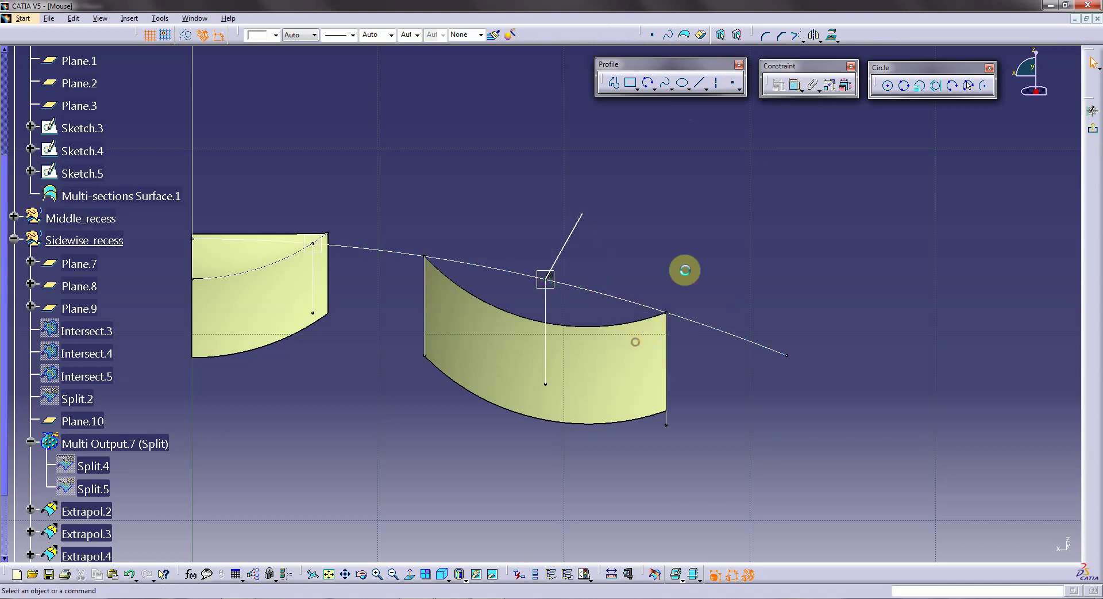
- Make the line's upper end point concentric with the swept surface's upper edge arc and convert the line to a construction element
click(796, 85)
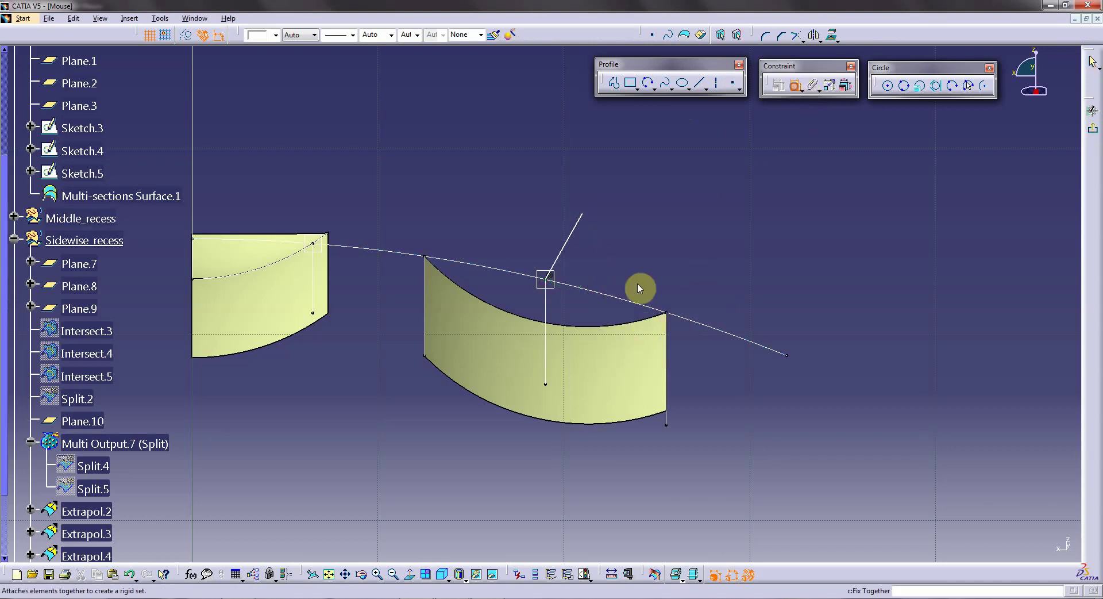
click(583, 330)
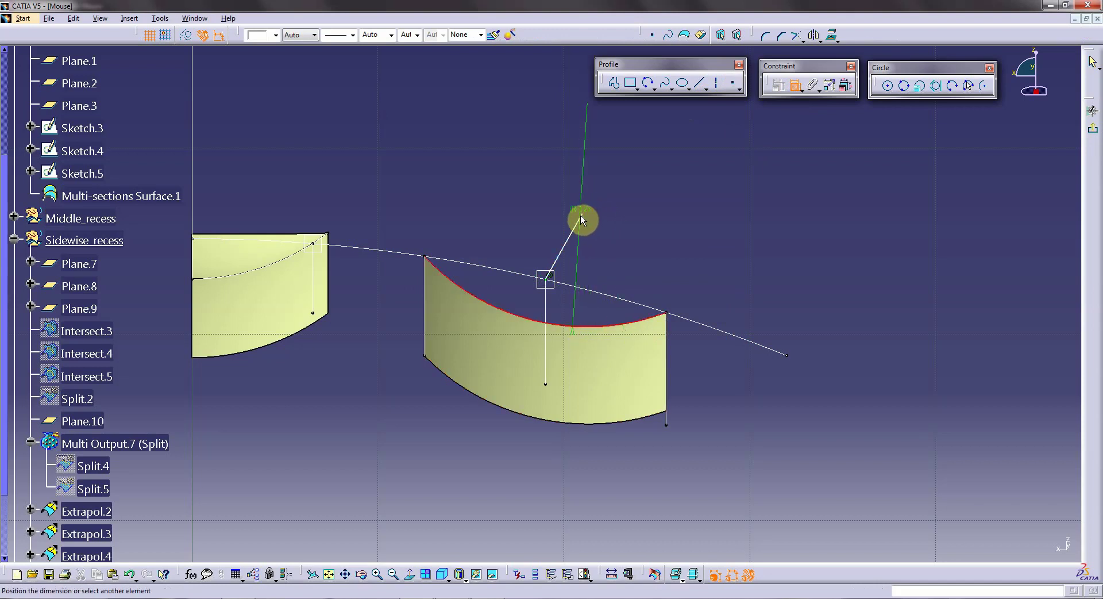
right_click(619, 214)
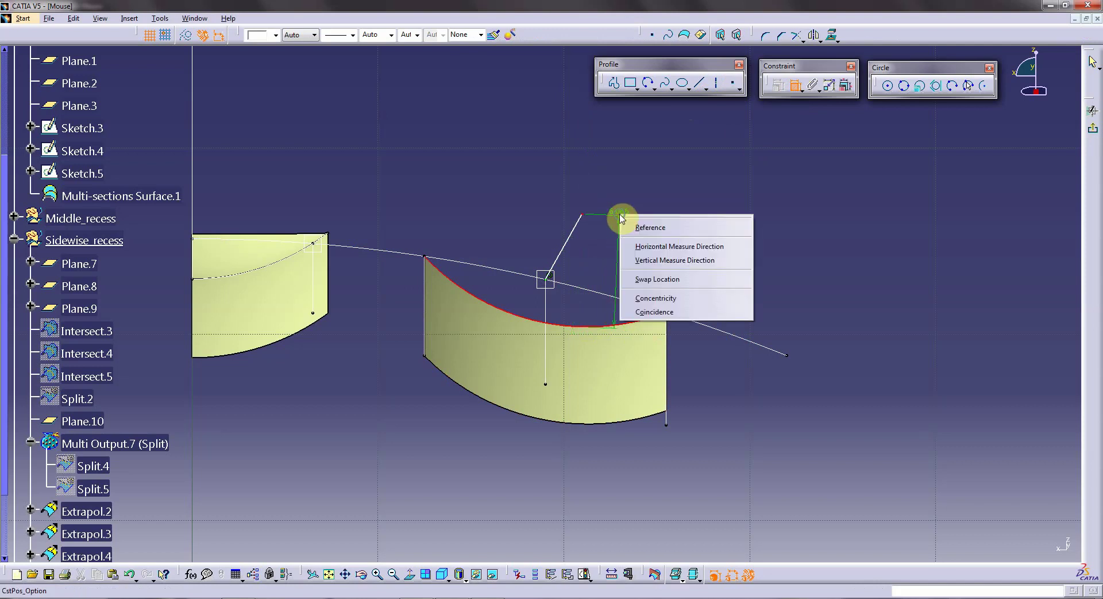
click(664, 303)
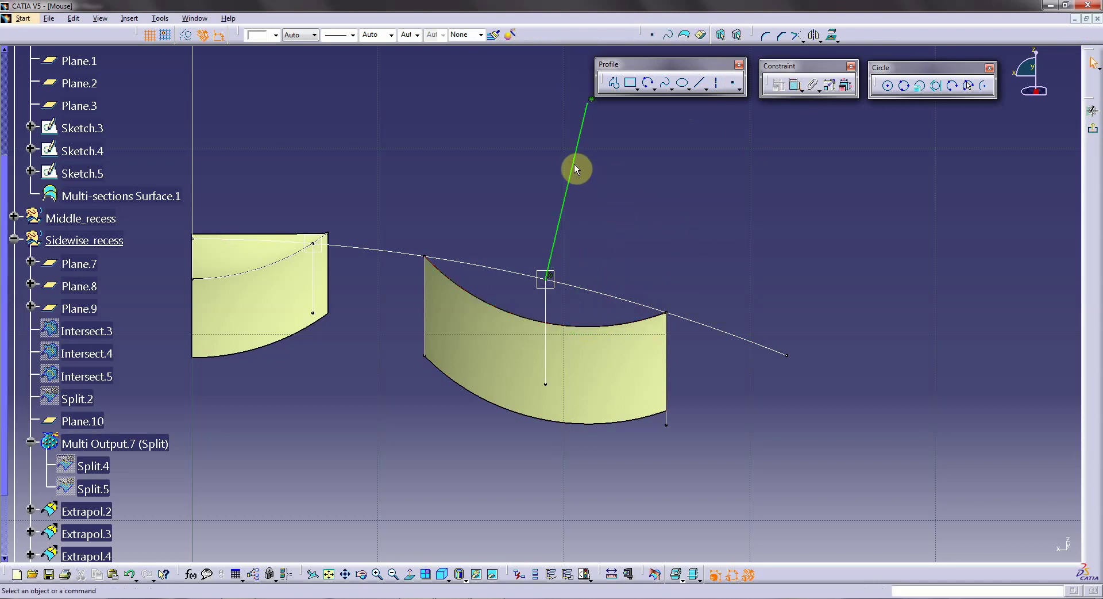
click(186, 35)
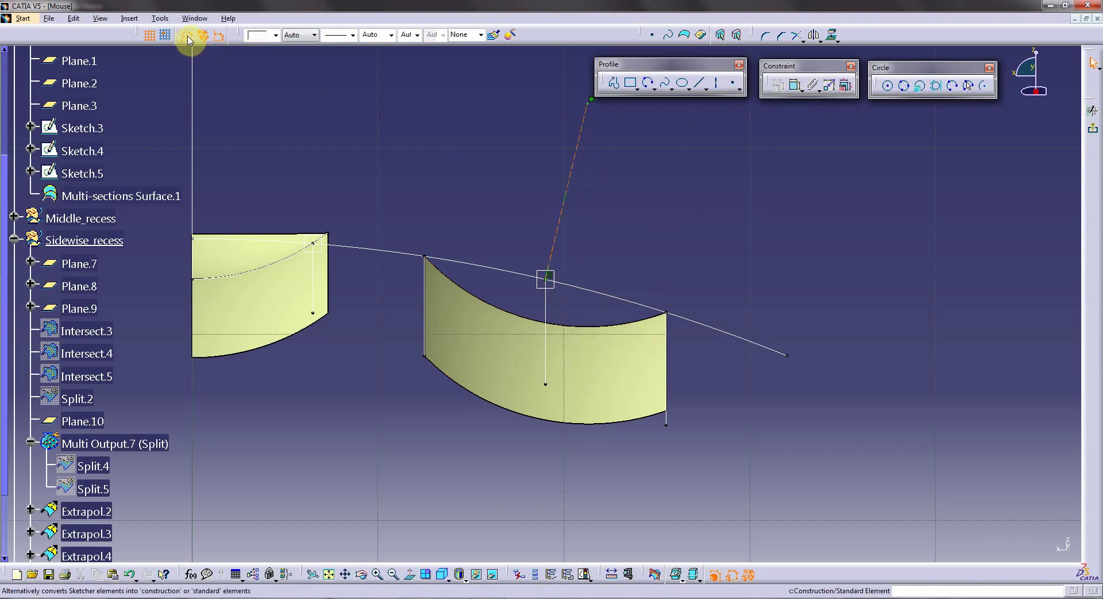
click(345, 118)
- Sketch a line about 1.8 mm long from the construction line's upper end, perpendicular to it, and exit the sketch
middle_drag(524, 148, 485, 203)
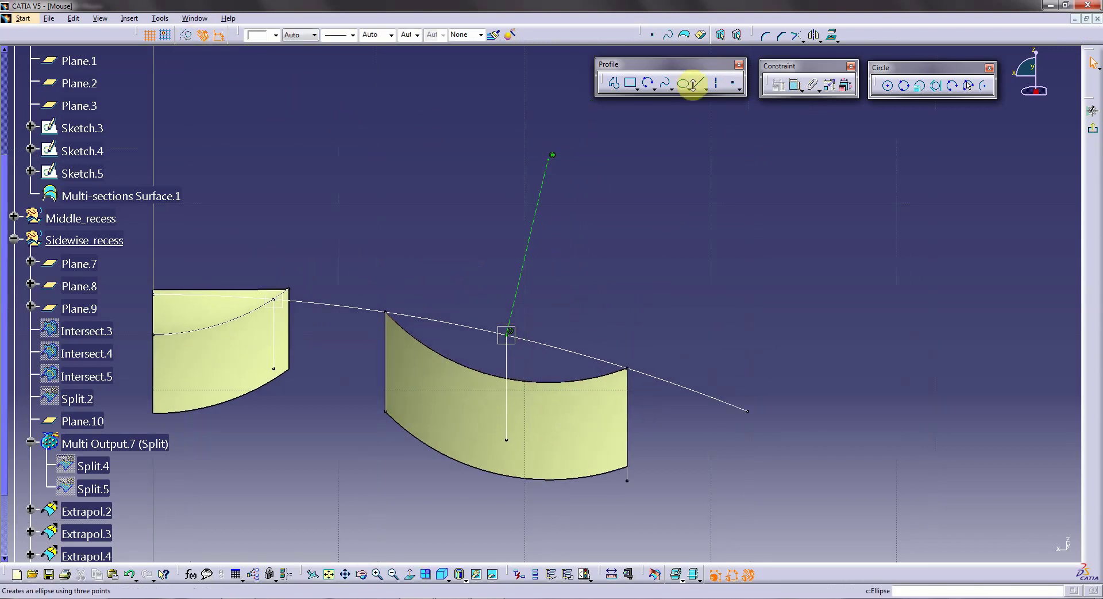
click(699, 86)
click(700, 86)
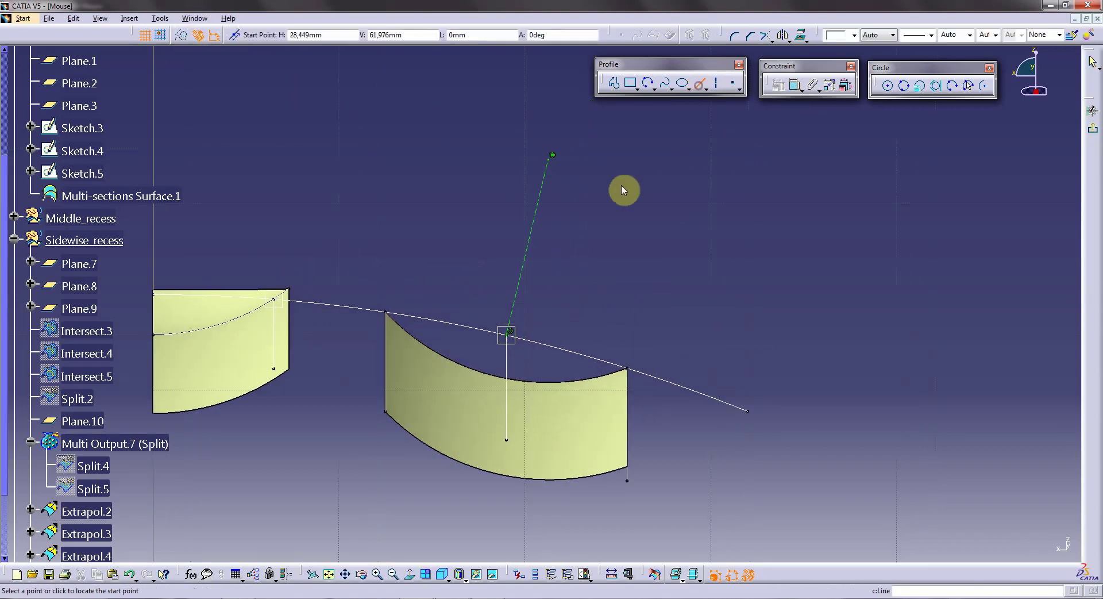
click(554, 160)
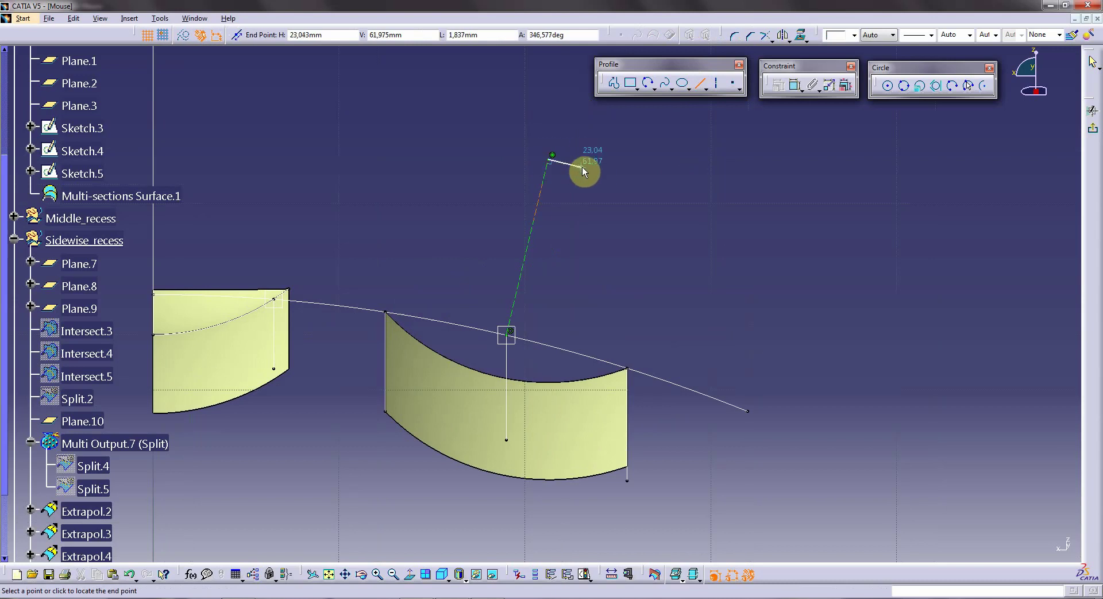
click(582, 168)
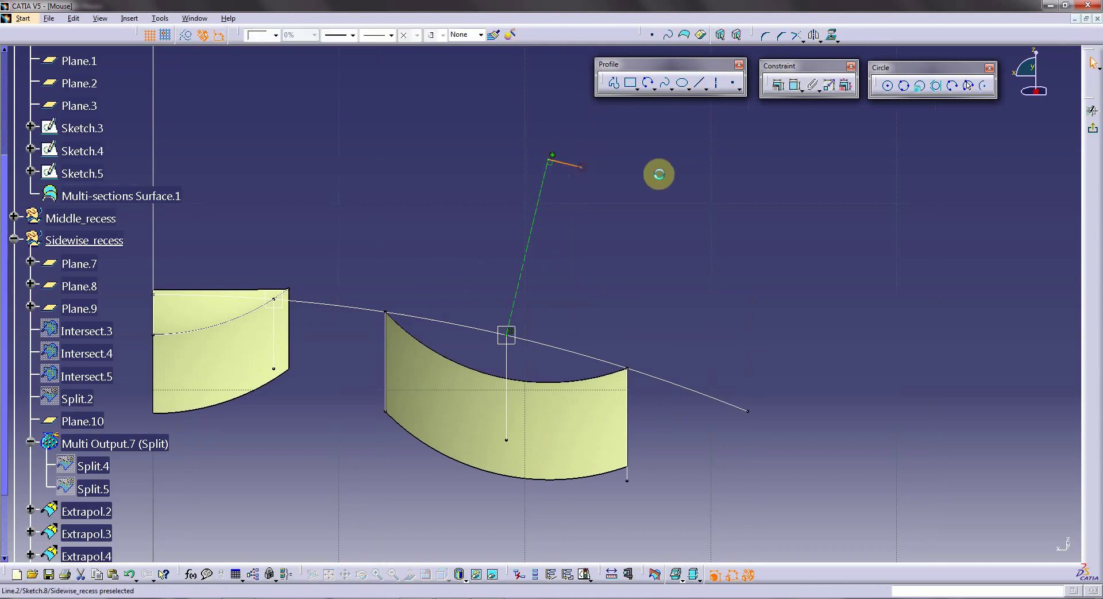
click(1094, 128)
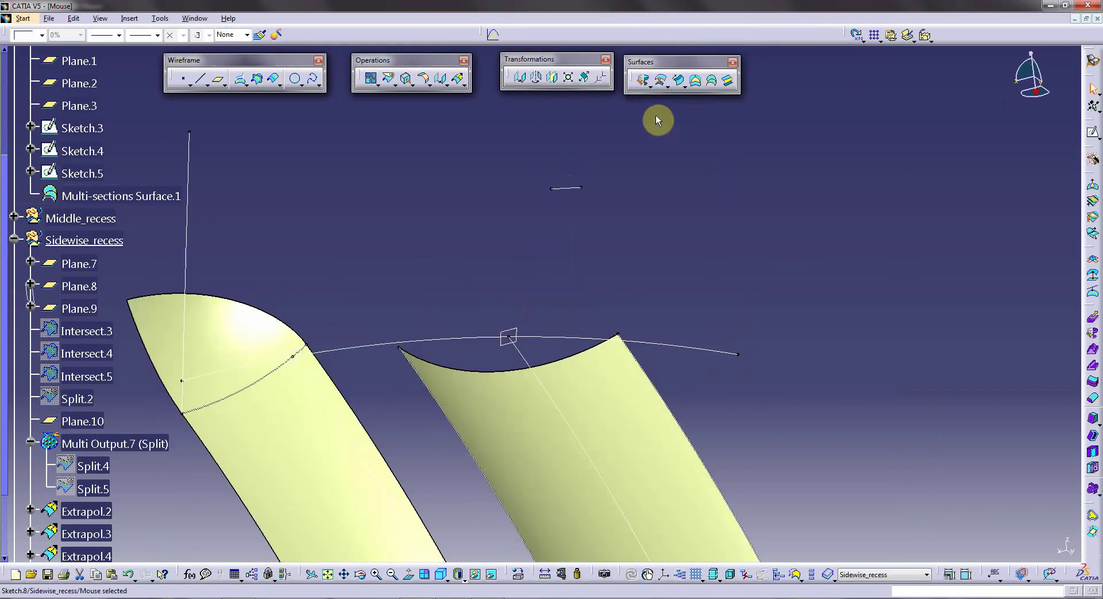
- Revolve the upper edge of Sweep.2 about the Sketch.8 line with angular limits of 40 deg and 0 deg
click(644, 81)
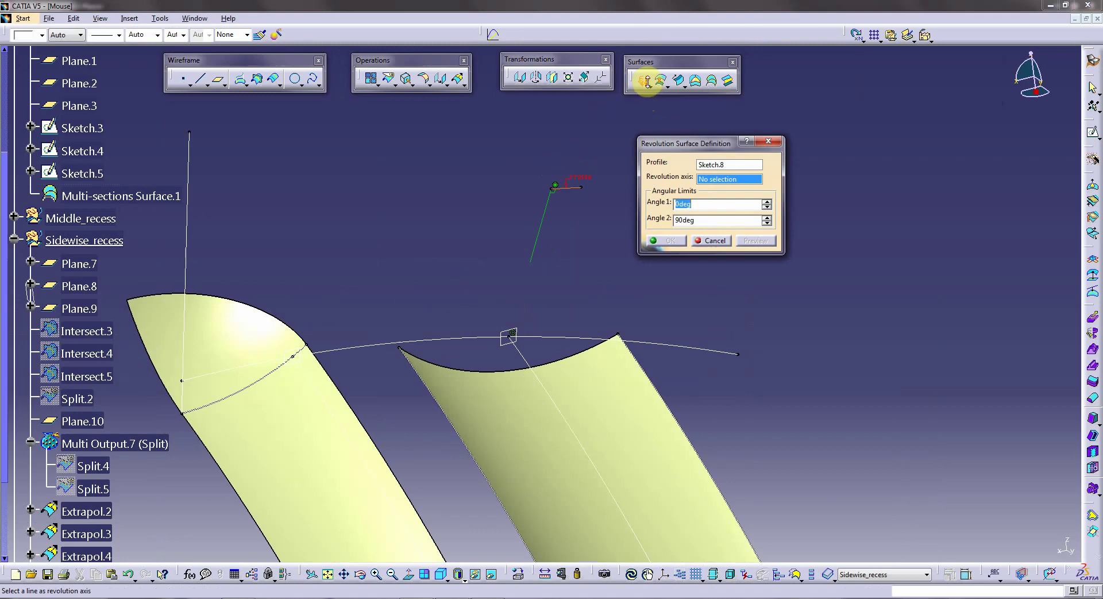
click(720, 241)
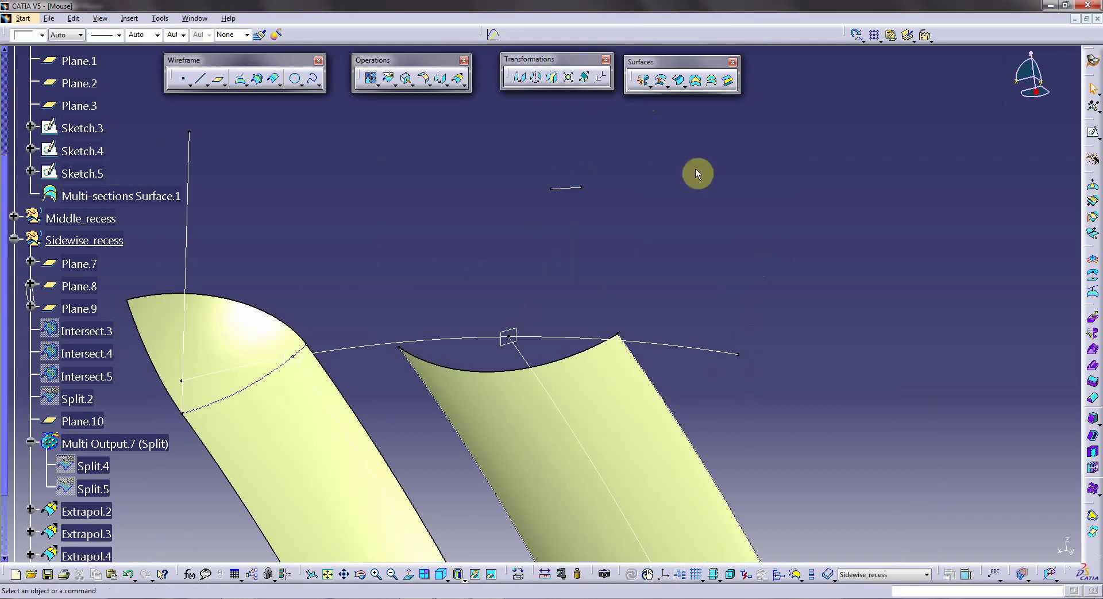
click(643, 82)
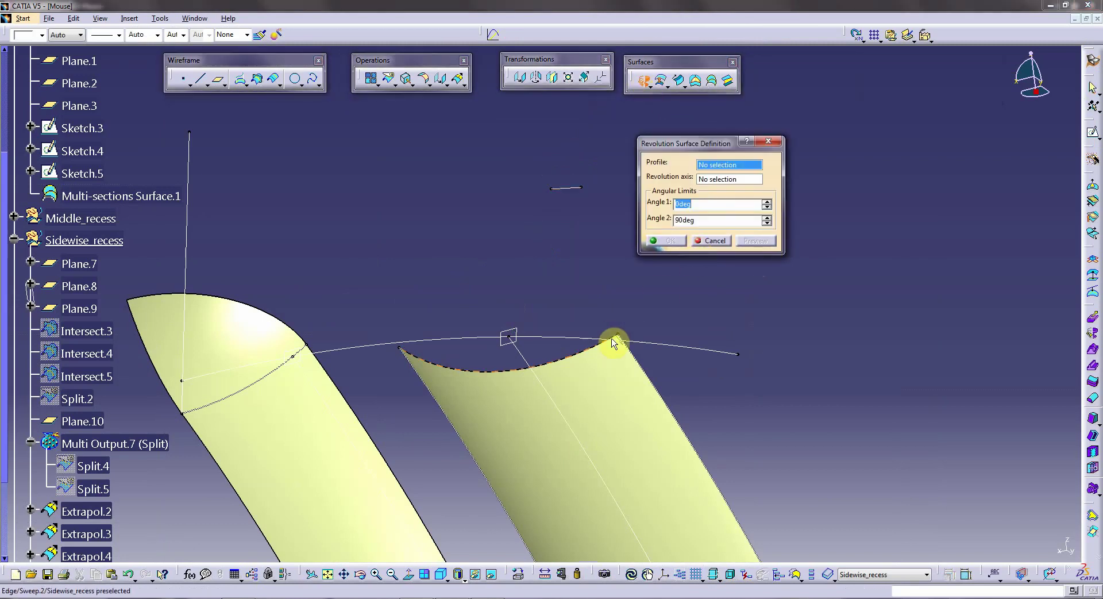
click(573, 361)
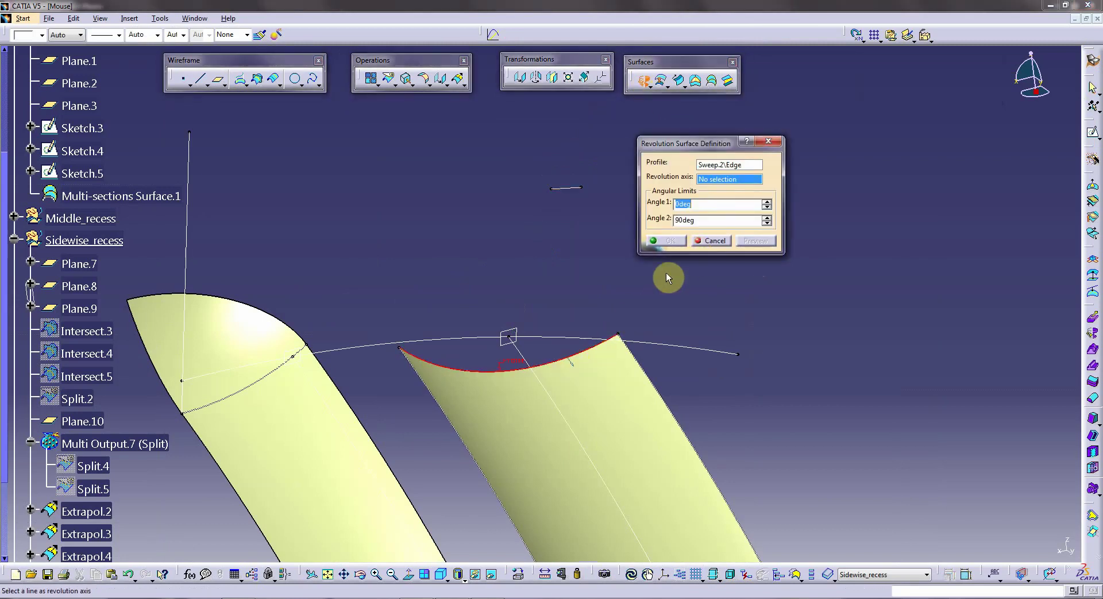
click(572, 191)
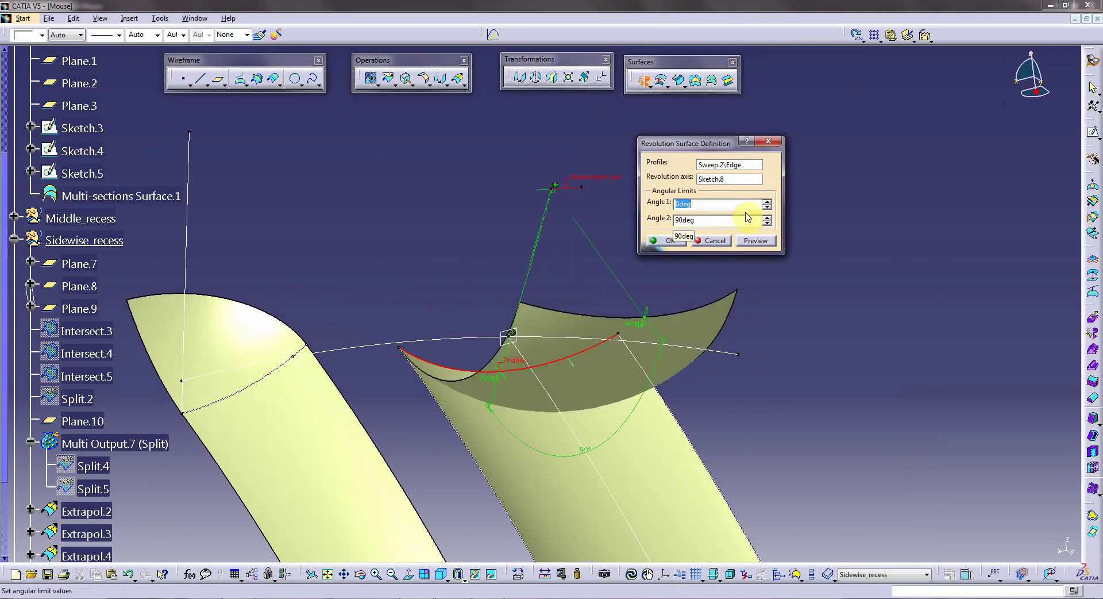
double_click(674, 205)
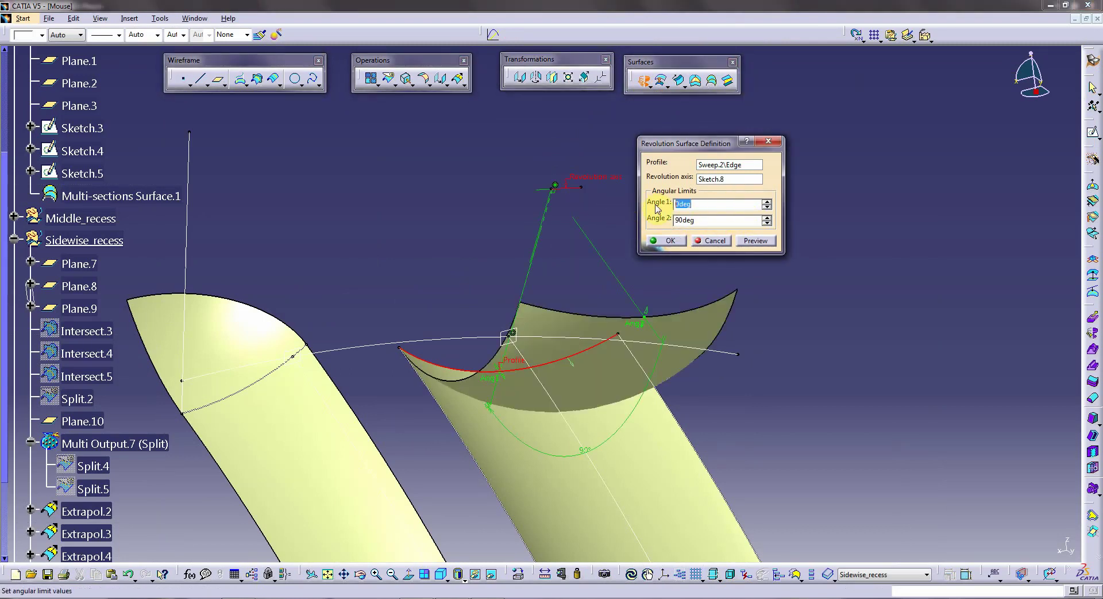
click(705, 222)
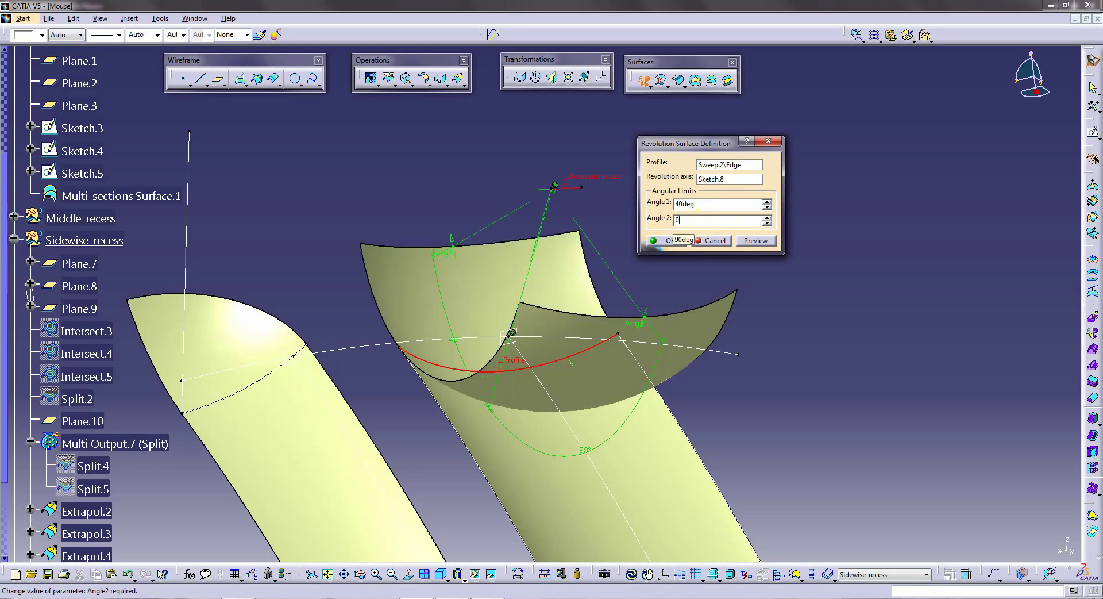
click(669, 236)
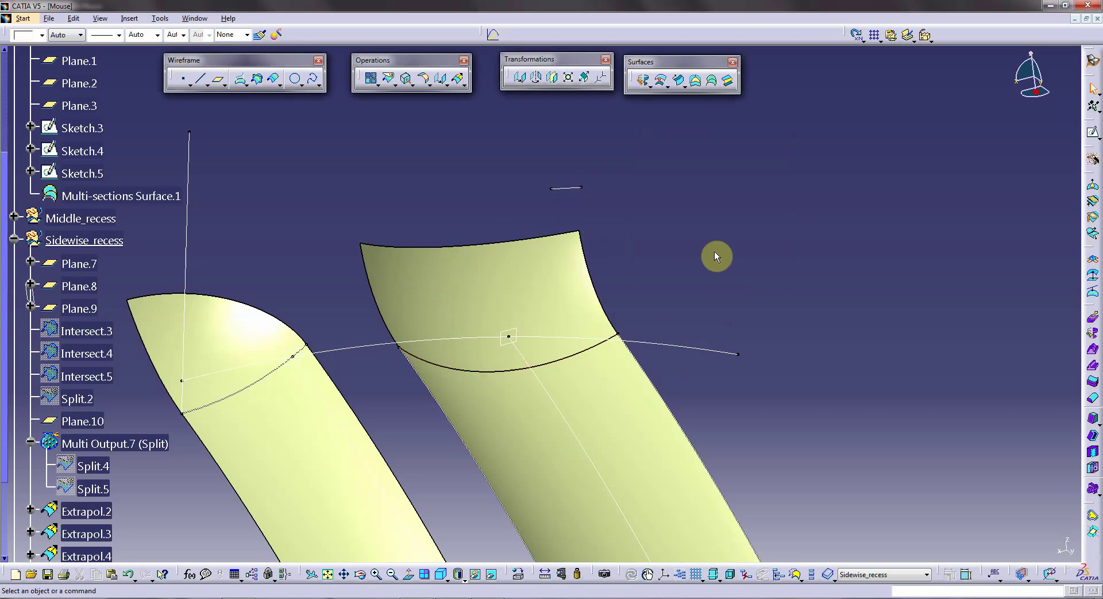
- Join Revolute.2 and Sweep.2 with the tangency check enabled and a merging distance of 0.001 mm
click(371, 78)
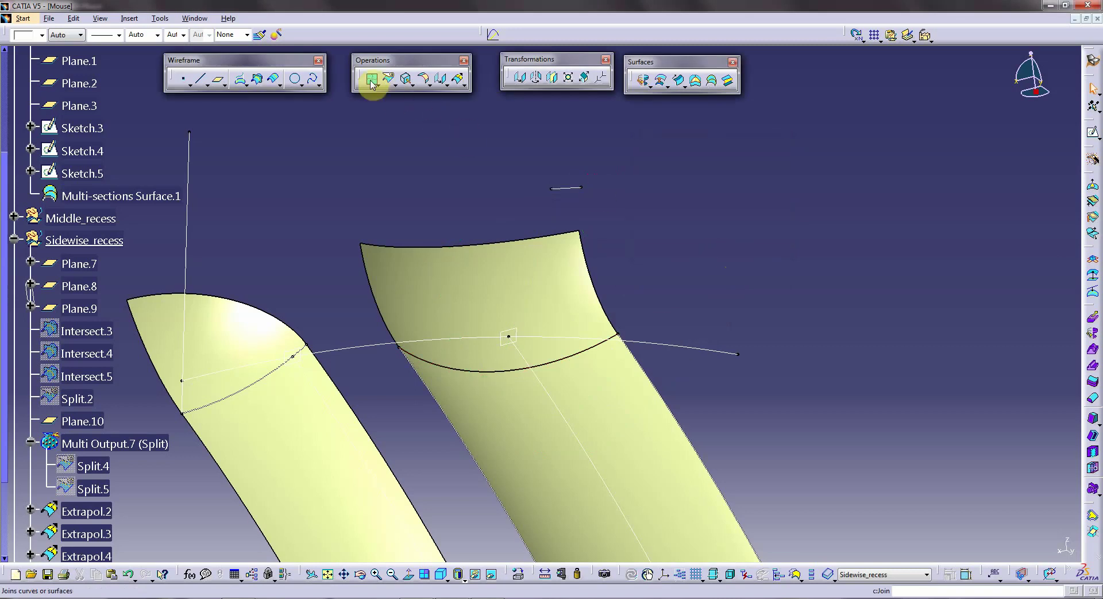
click(482, 396)
click(309, 396)
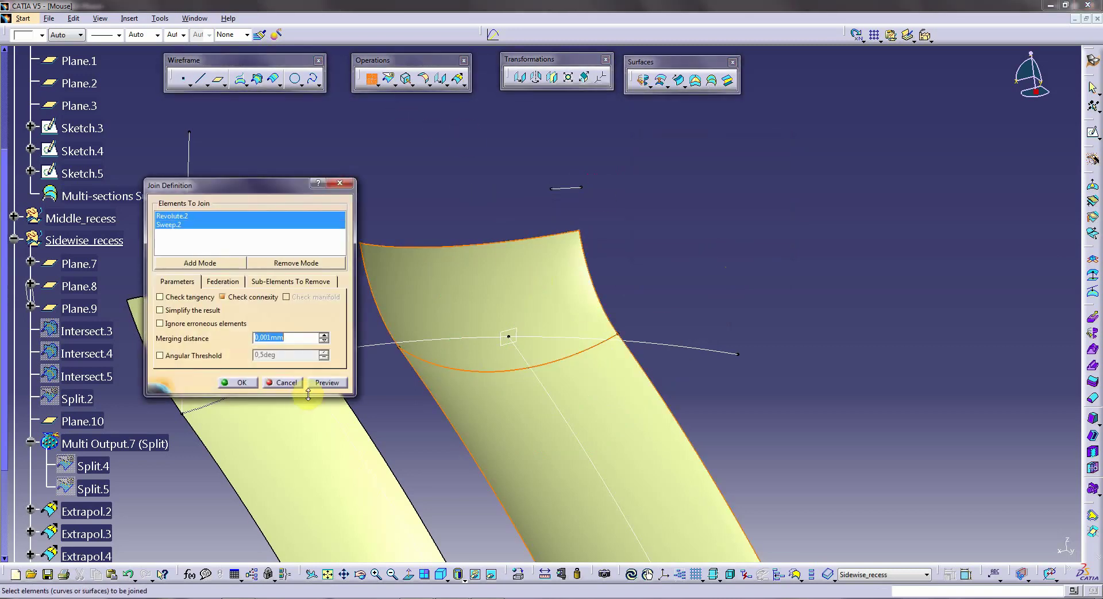
click(327, 382)
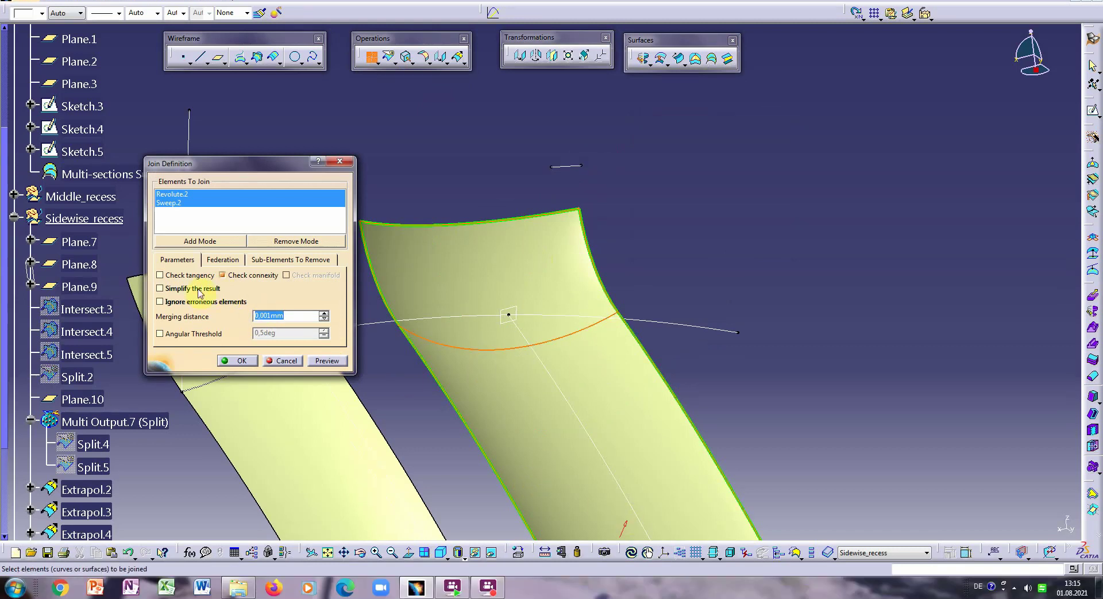
click(161, 275)
click(310, 360)
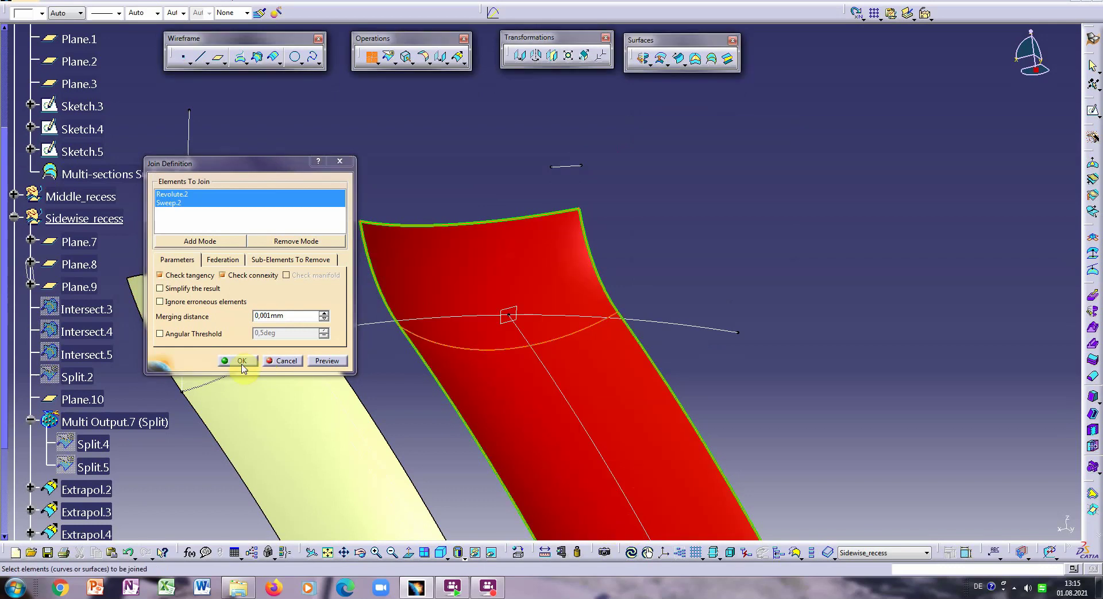
click(319, 352)
key(Return)
middle_drag(690, 199, 372, 354)
scroll(235, 350, down, 5)
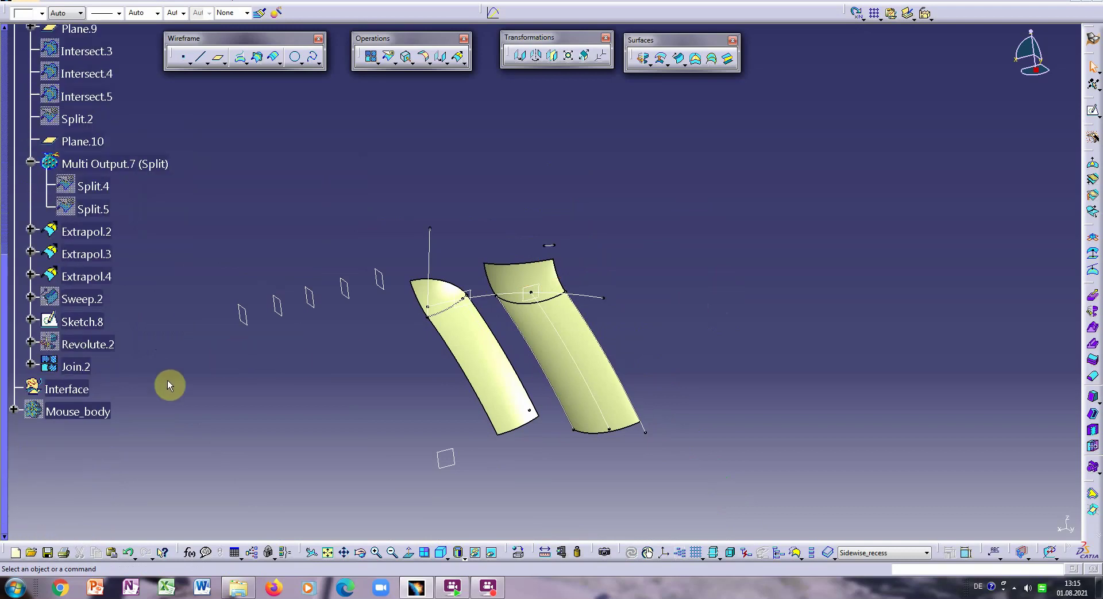
- Define Mouse_body as the work object and split it with Join.2 in the Part Design workbench
right_click(76, 411)
click(132, 259)
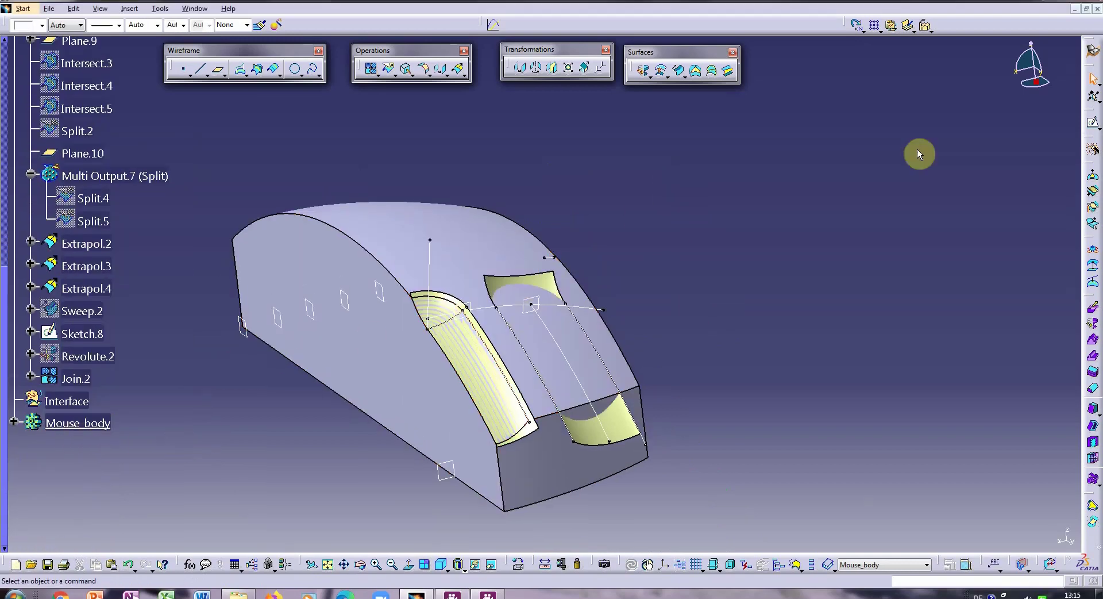
click(1090, 62)
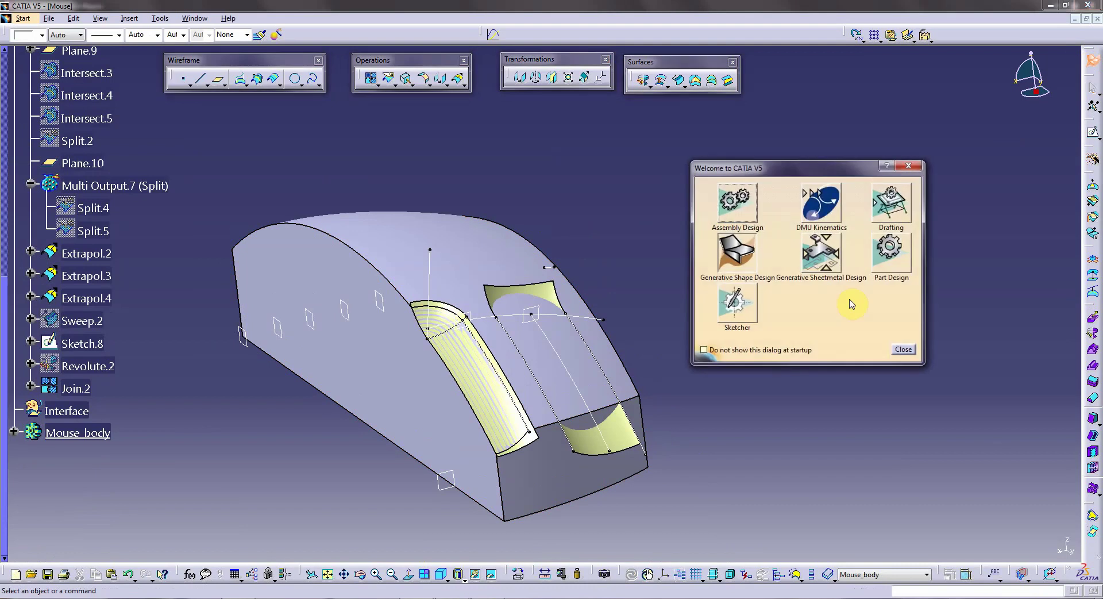
click(885, 252)
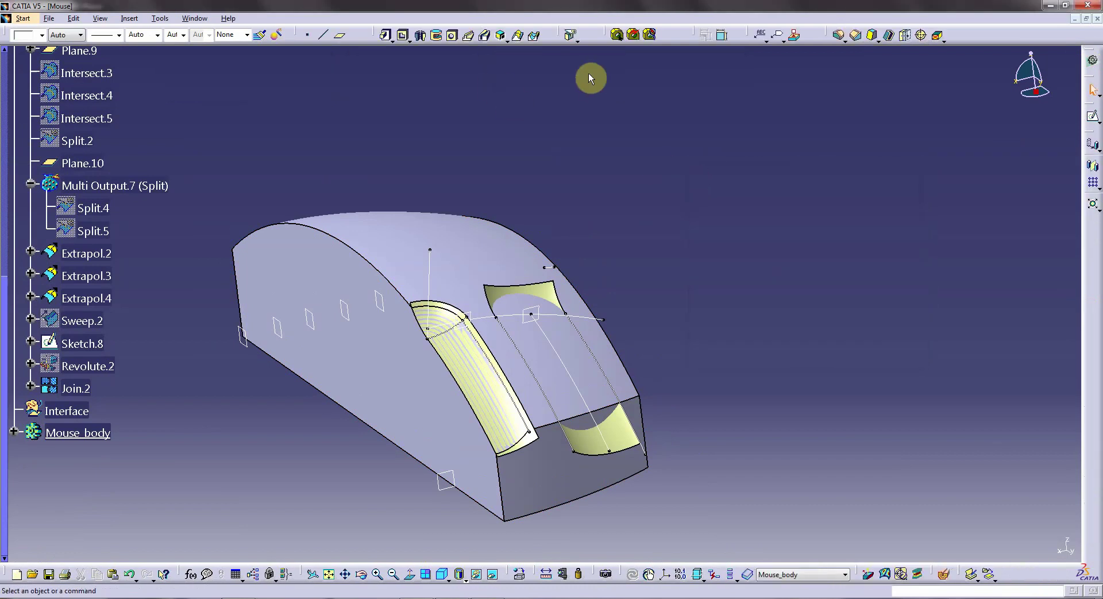
click(571, 36)
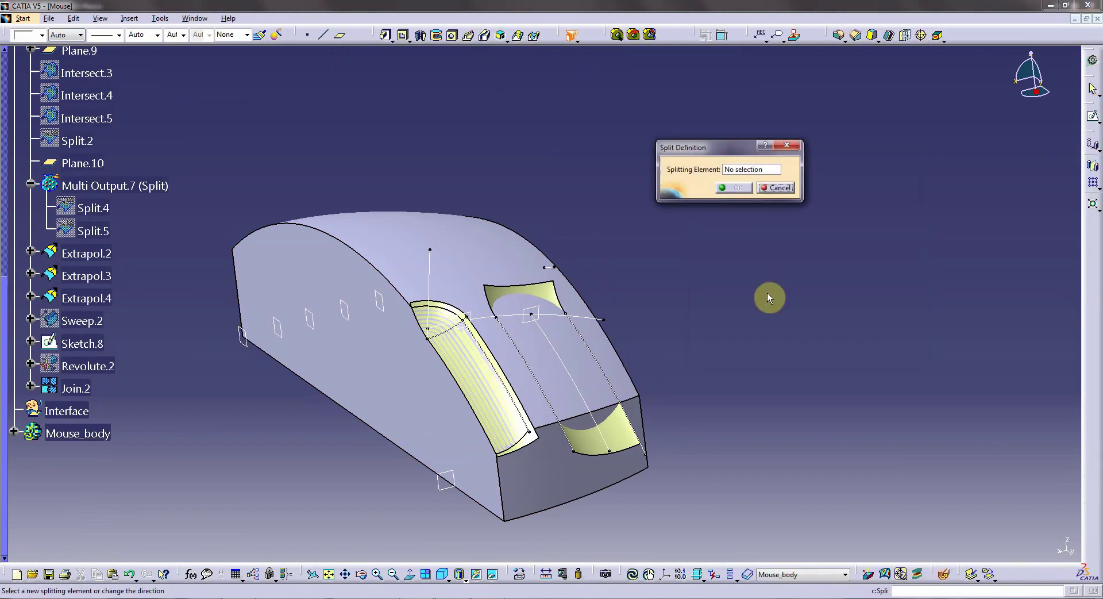
click(615, 435)
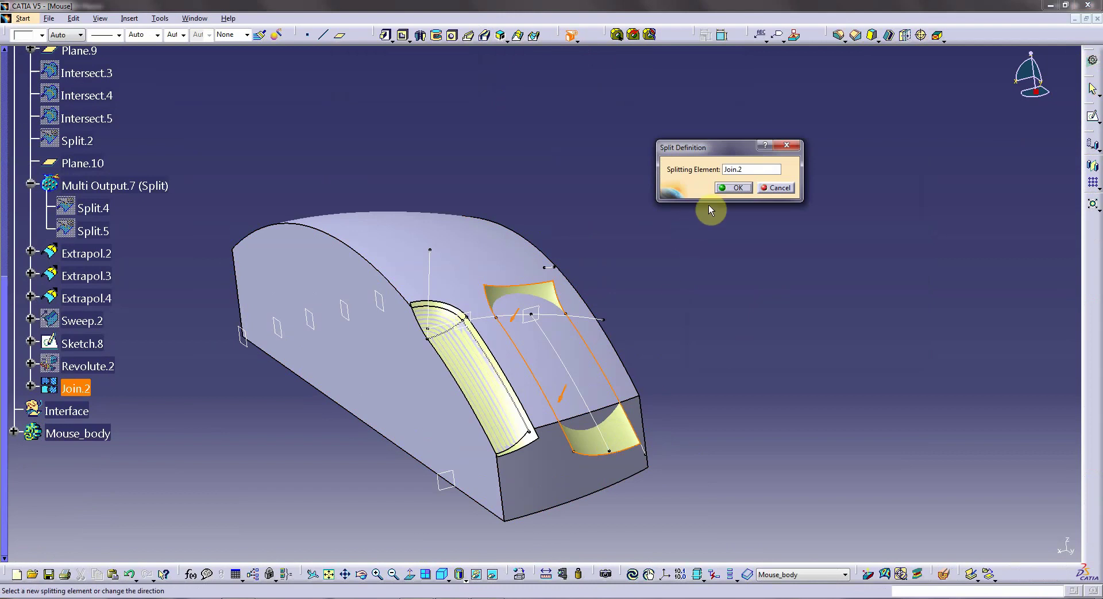
click(733, 188)
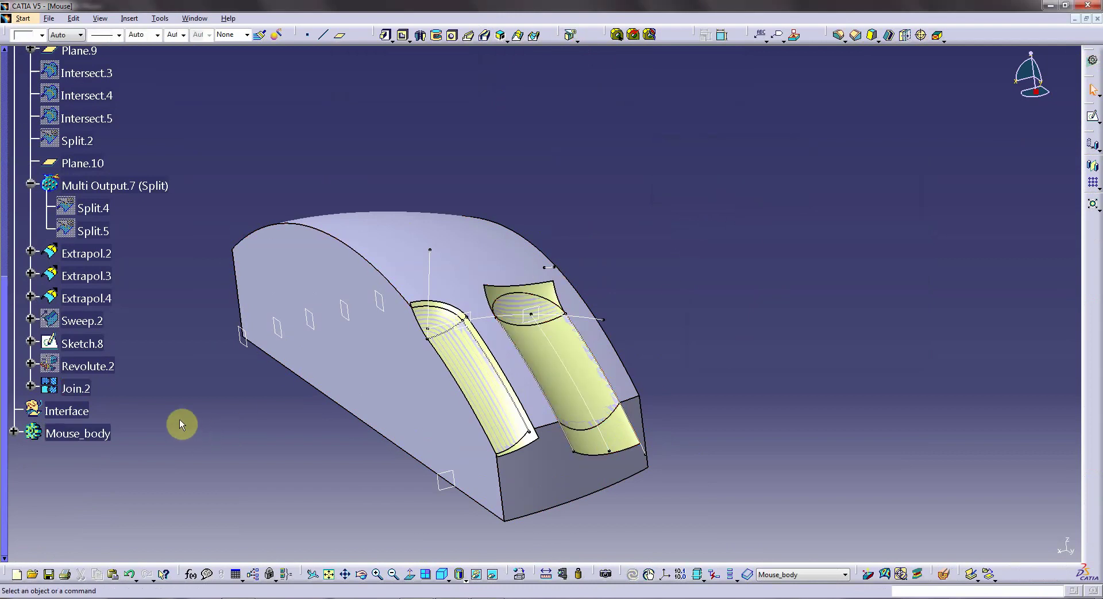
- Define the Interface geometrical set as the work object and save the part as Mouse.CATPart
right_click(68, 418)
click(115, 256)
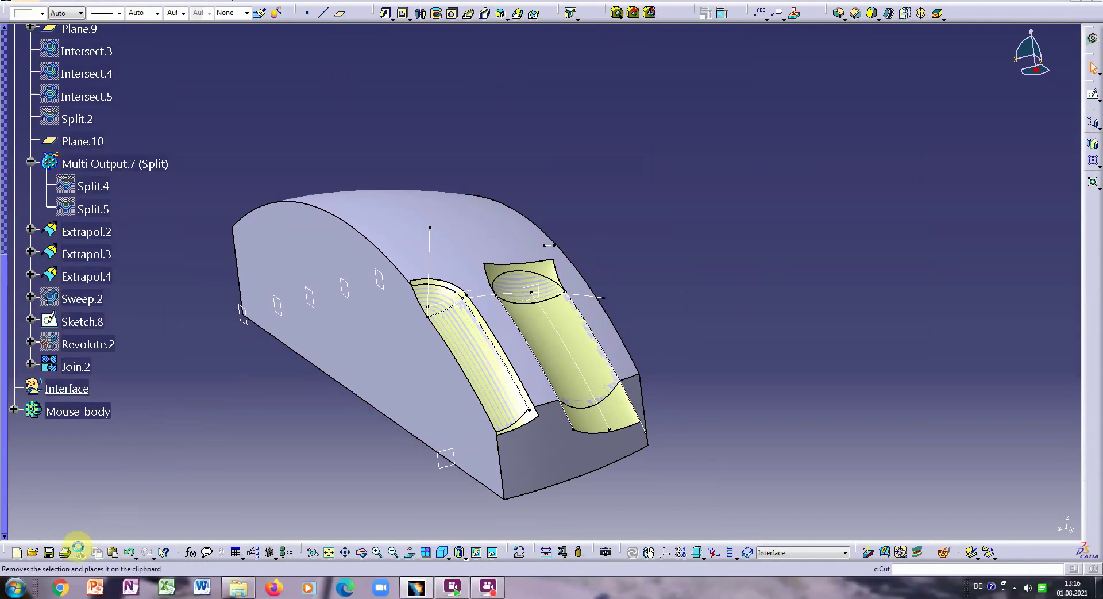
click(77, 549)
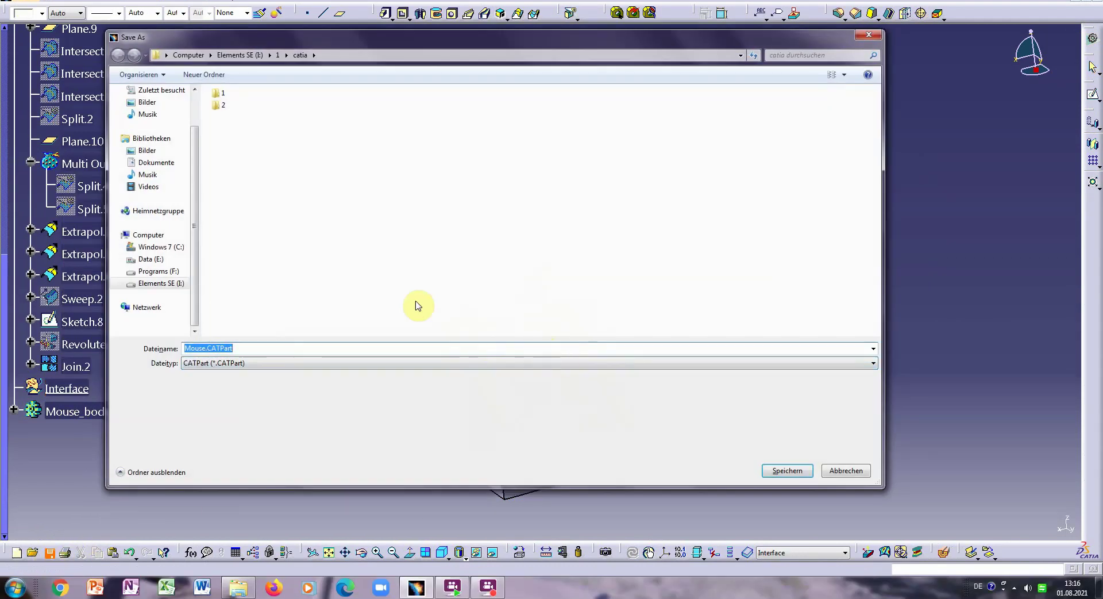
click(773, 469)
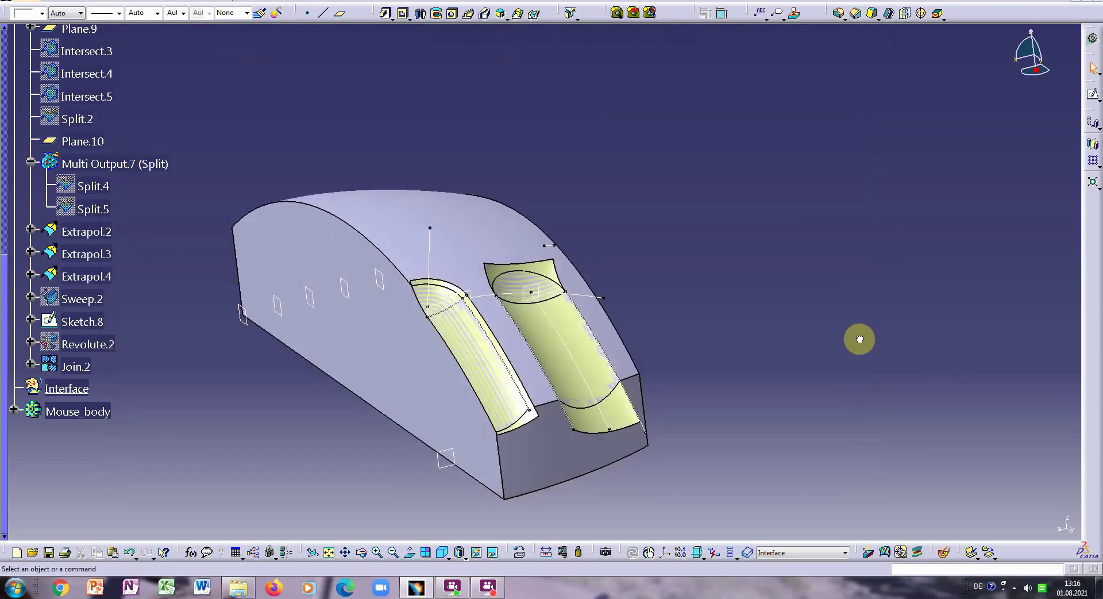
- Switch to the Generative Shape Design workbench
middle_drag(193, 449, 209, 427)
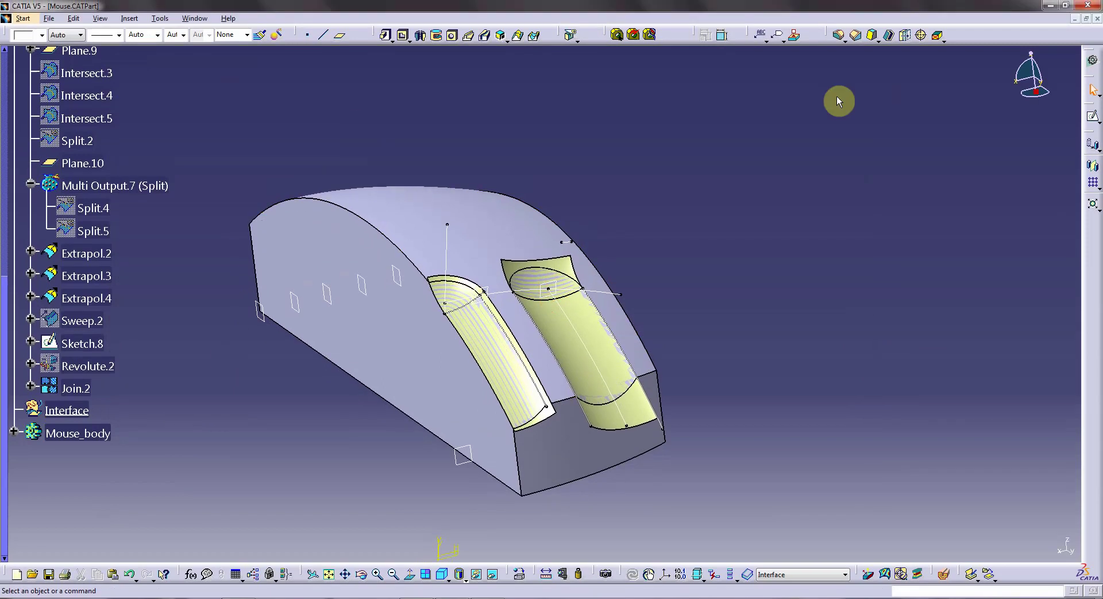
click(1093, 59)
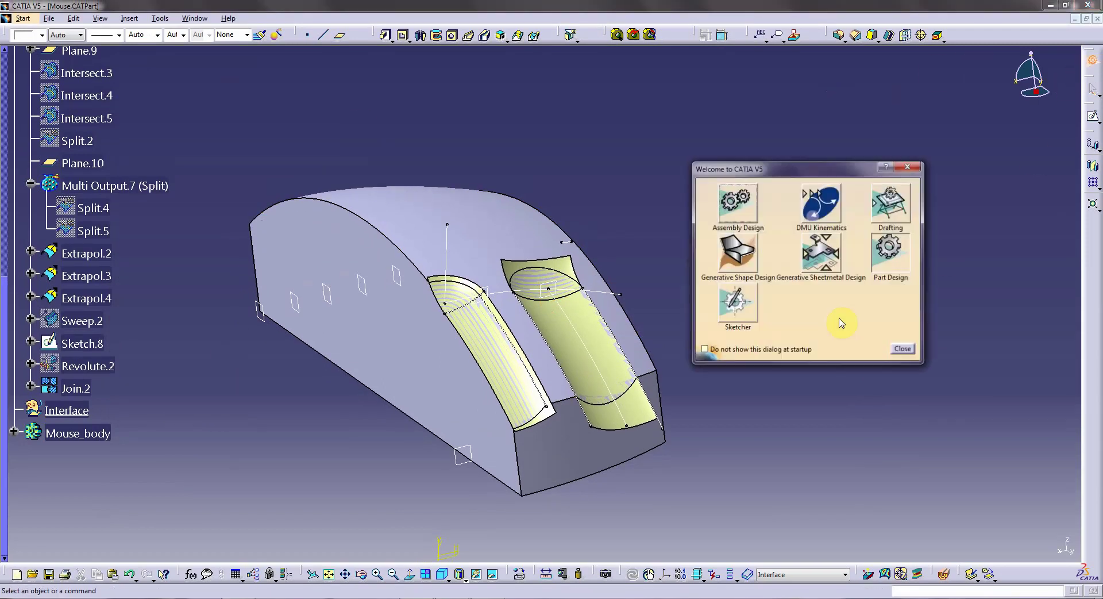
click(827, 248)
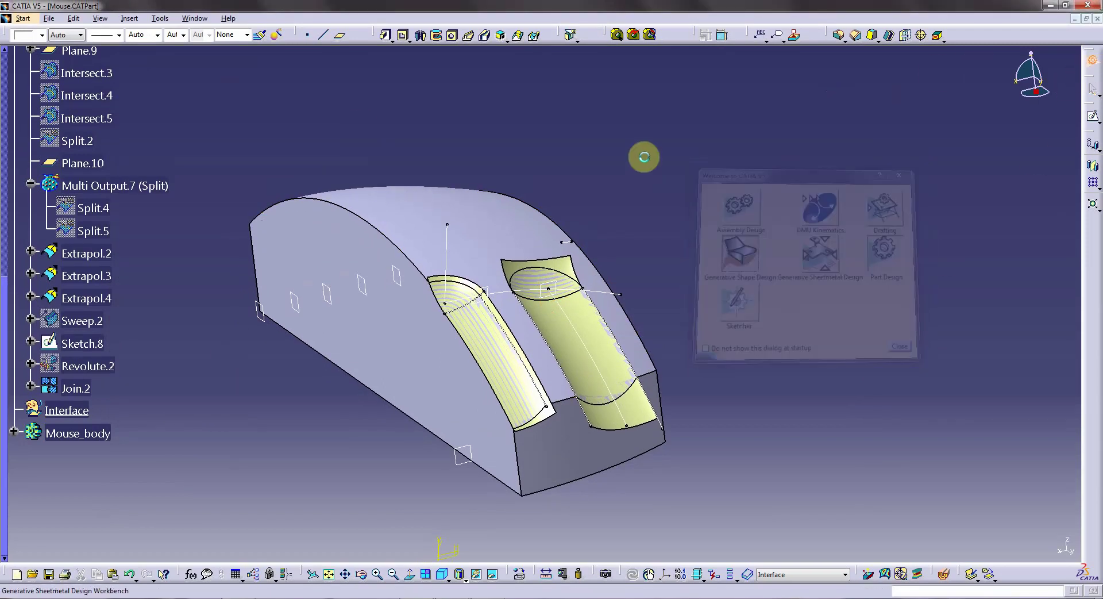
click(406, 81)
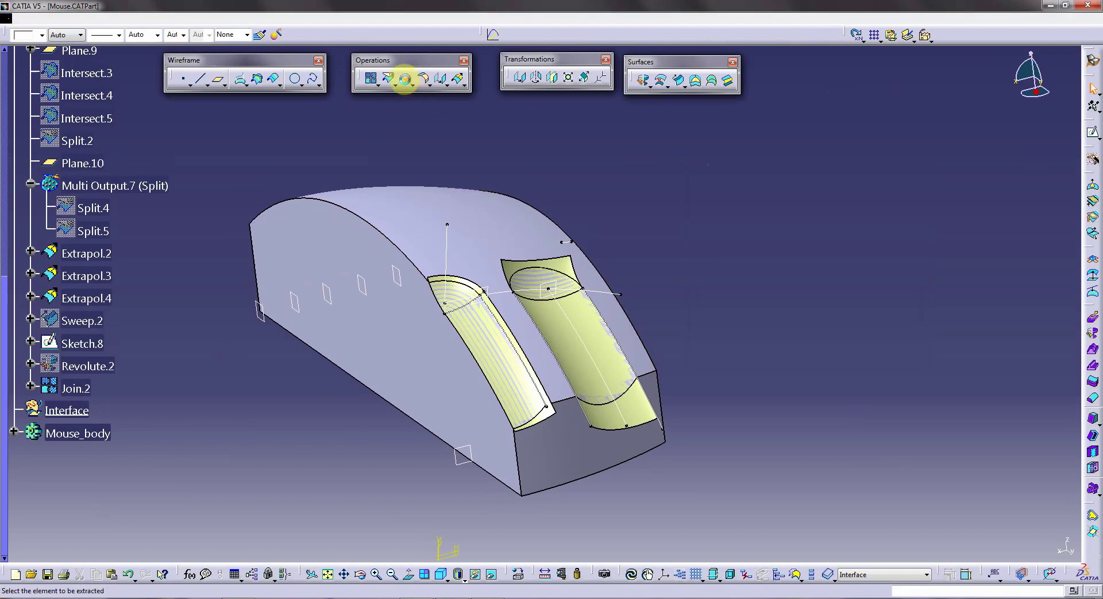
click(423, 227)
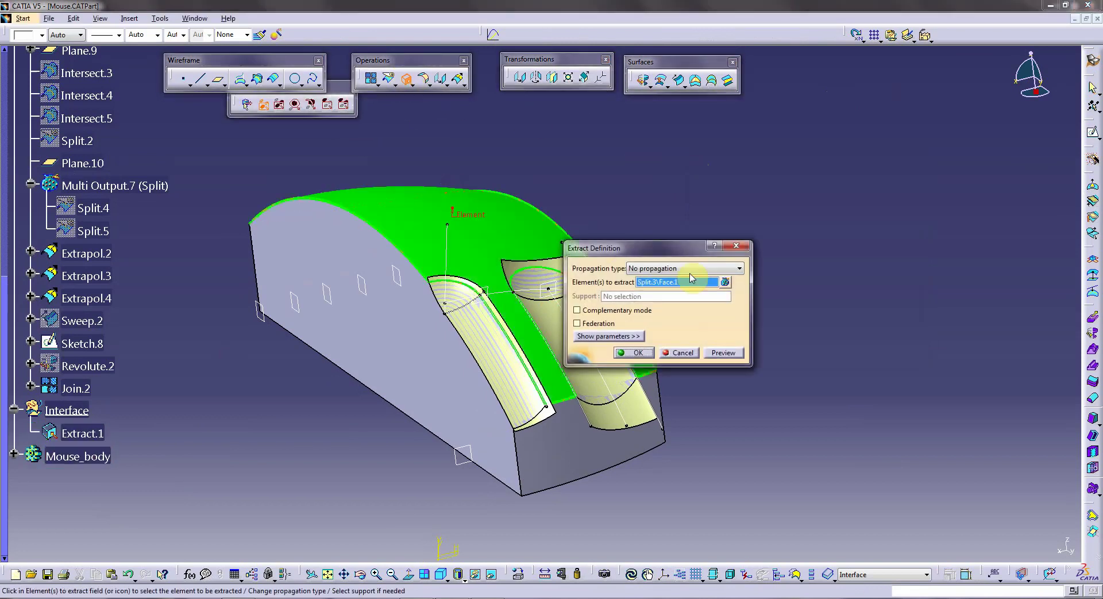
click(739, 268)
click(658, 287)
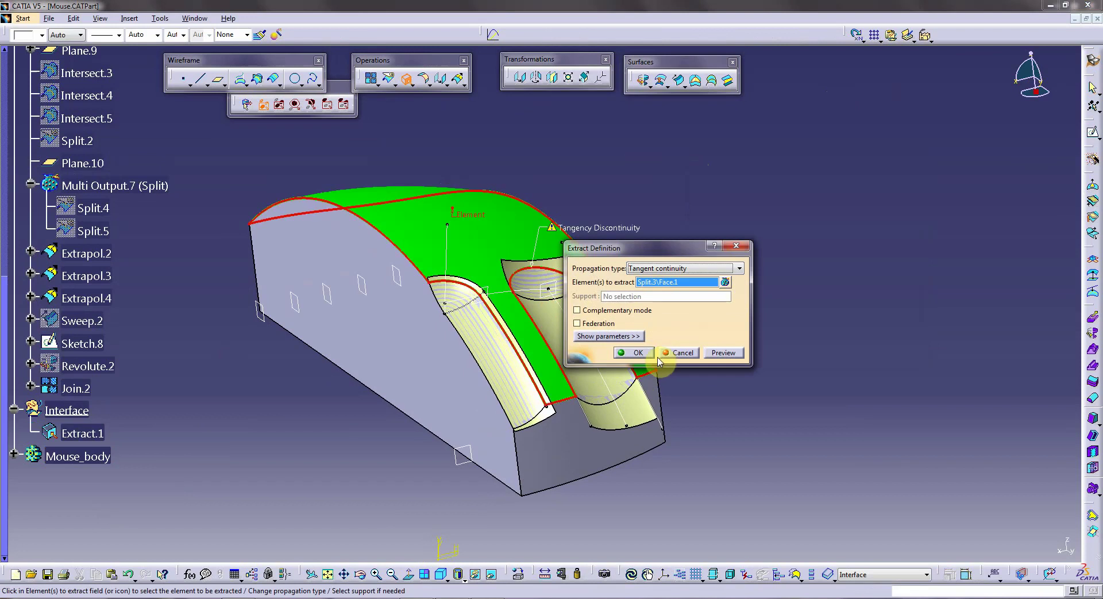
click(738, 269)
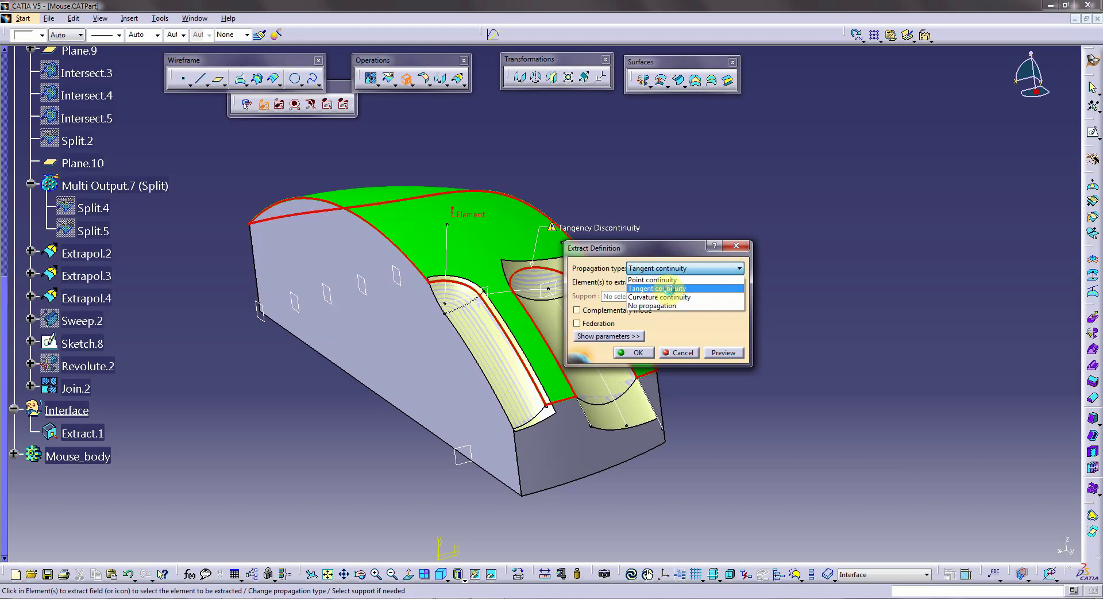
click(668, 289)
click(681, 352)
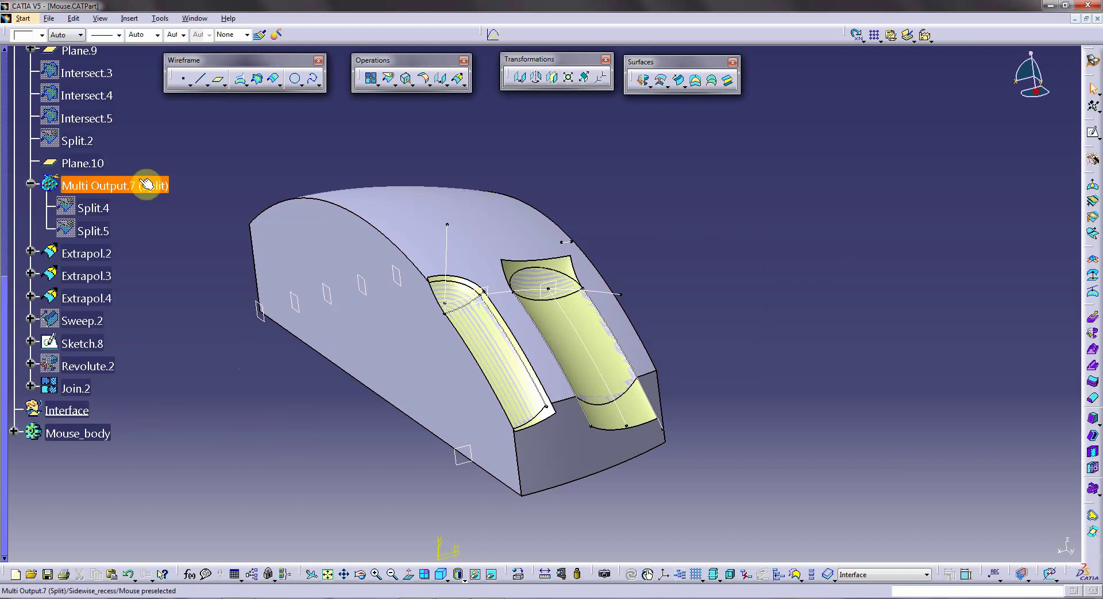
- Hide the Middle_recess and Sidewise_recess geometrical sets
scroll(145, 178, up, 4)
right_click(73, 176)
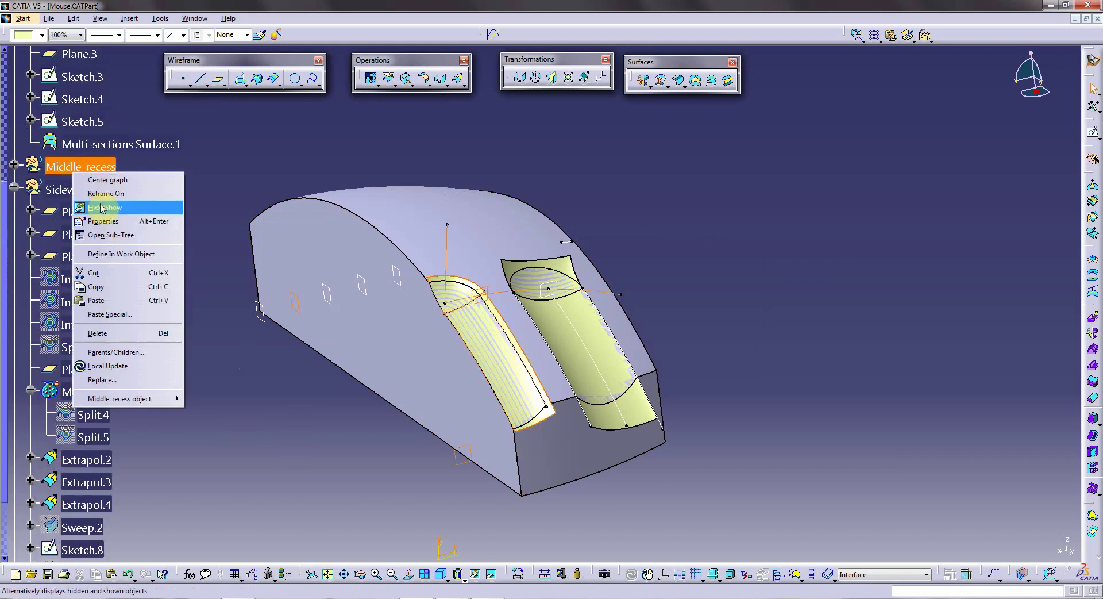
click(101, 212)
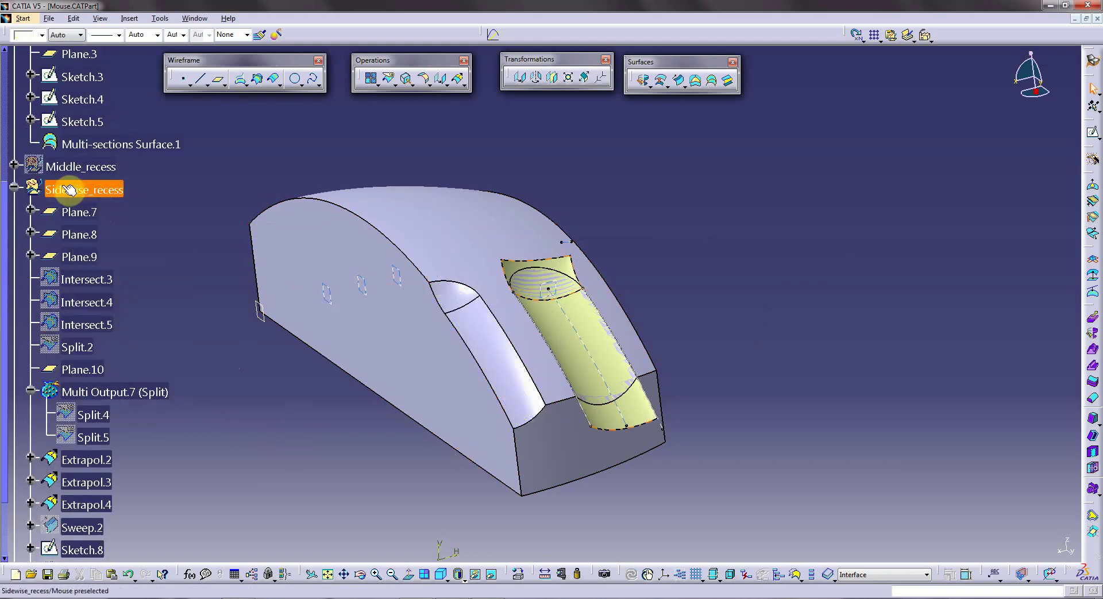
right_click(63, 188)
click(92, 224)
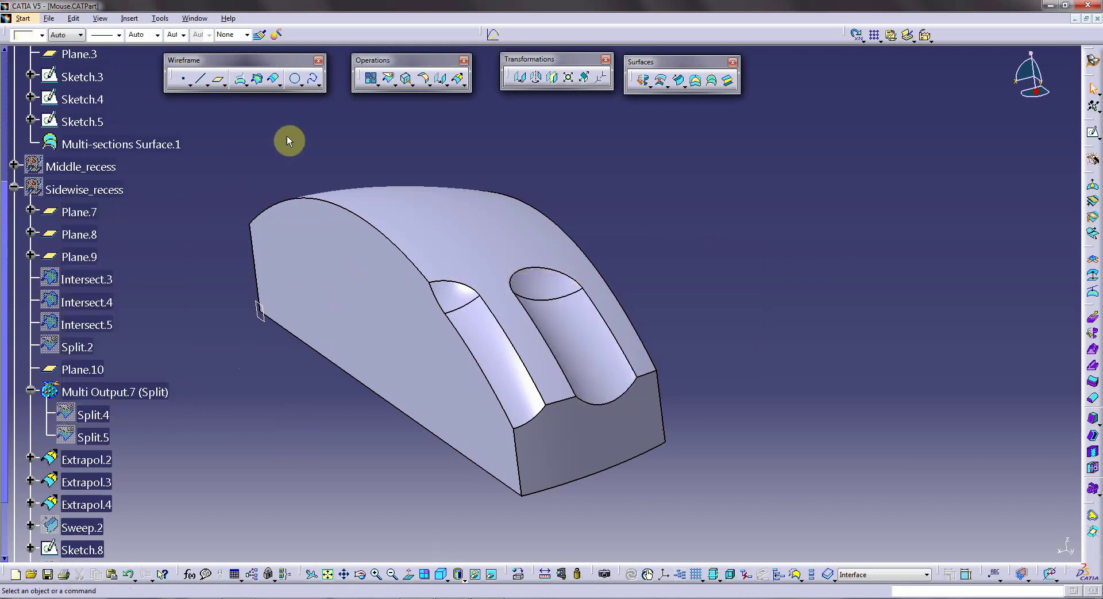